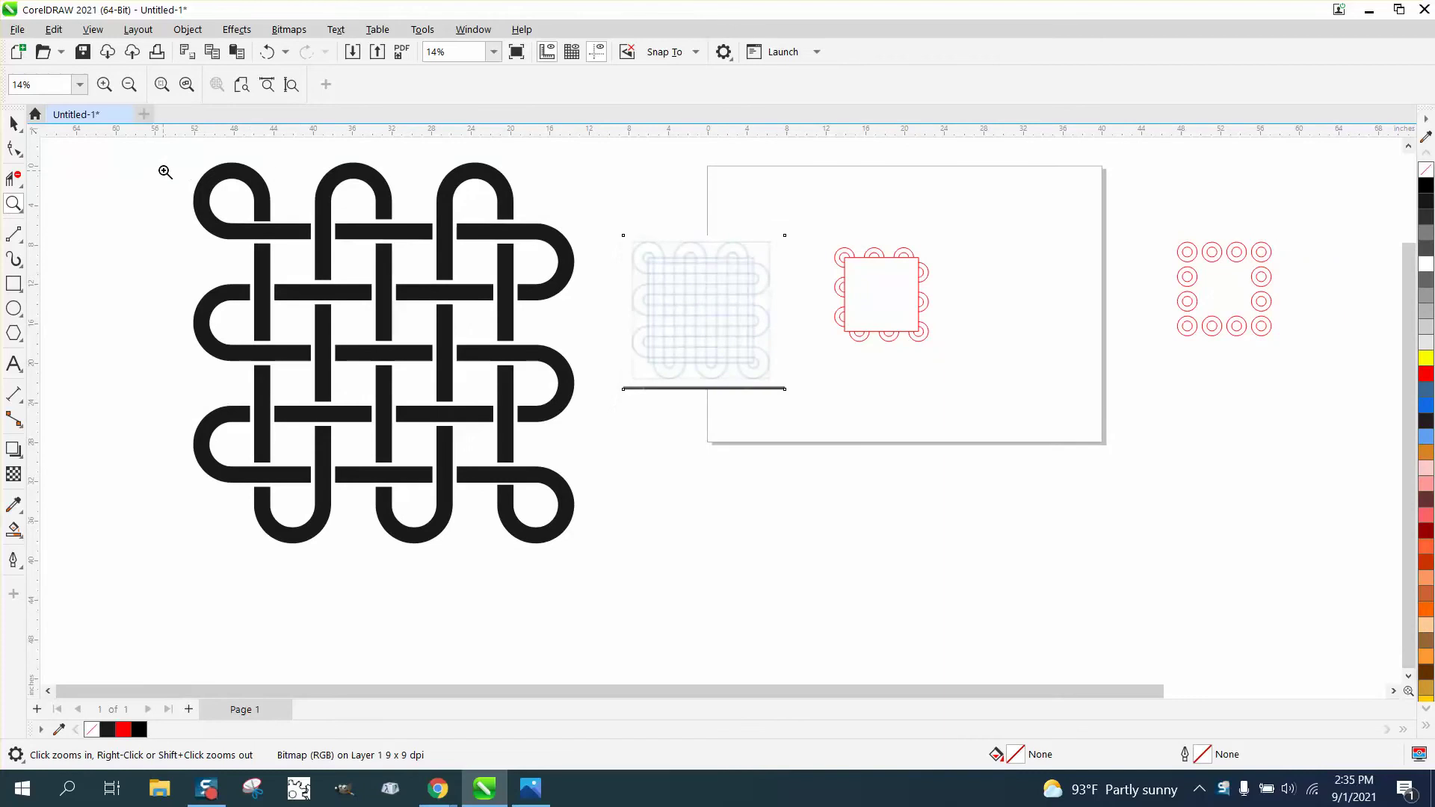
- Move the reference square with its surrounding ring loops to the right edge of the page to free working space
drag(159, 153, 626, 565)
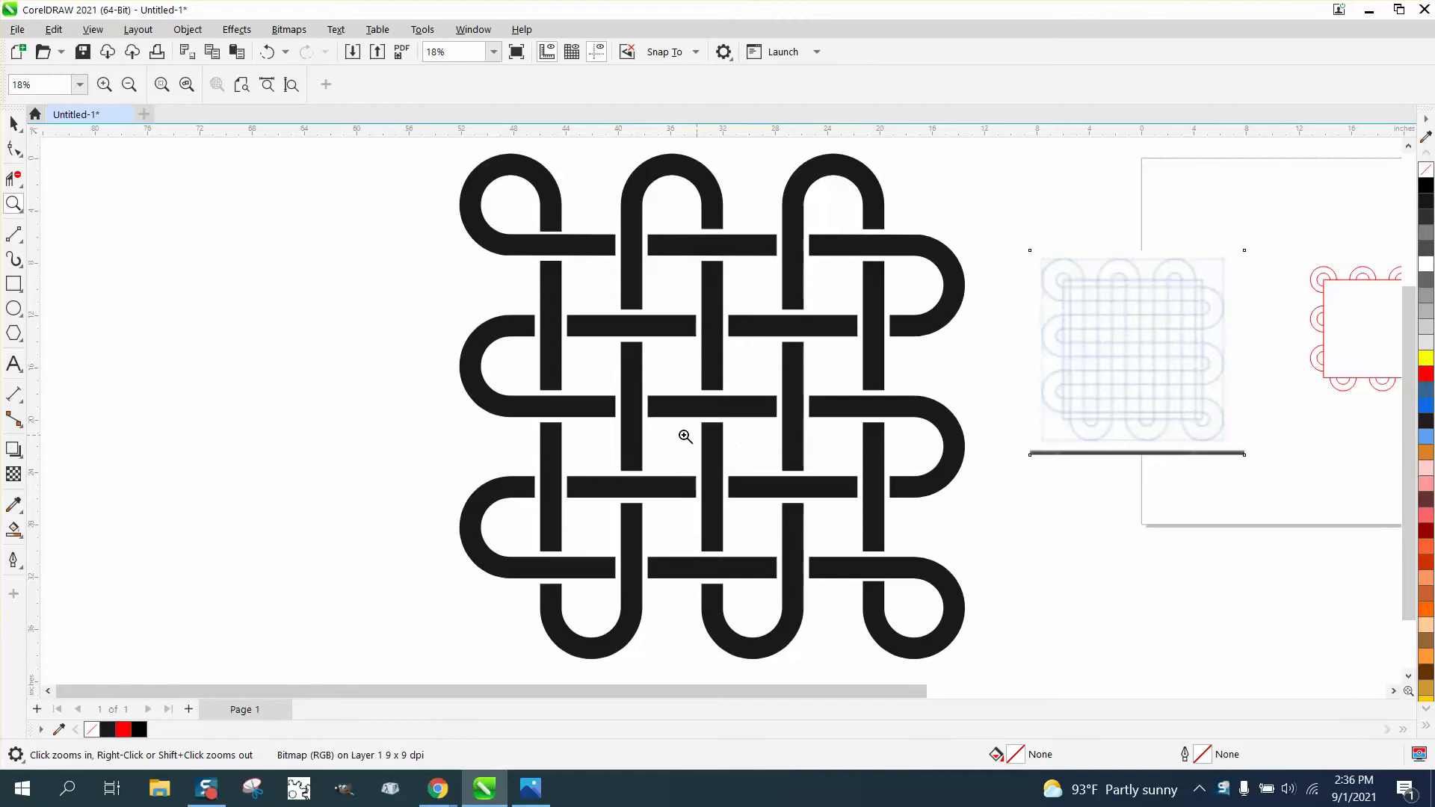
scroll(496, 394, down, 2)
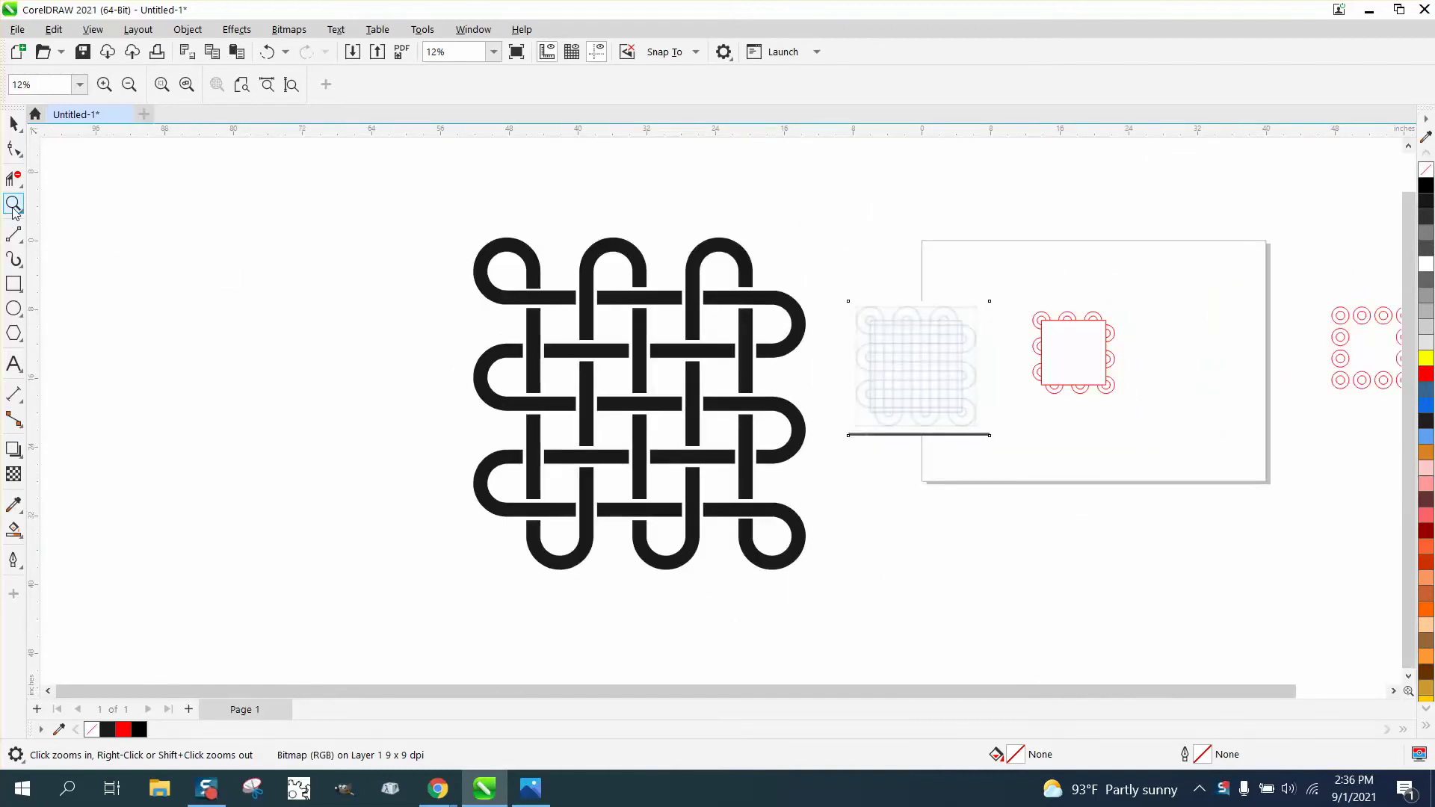
drag(993, 304, 1226, 460)
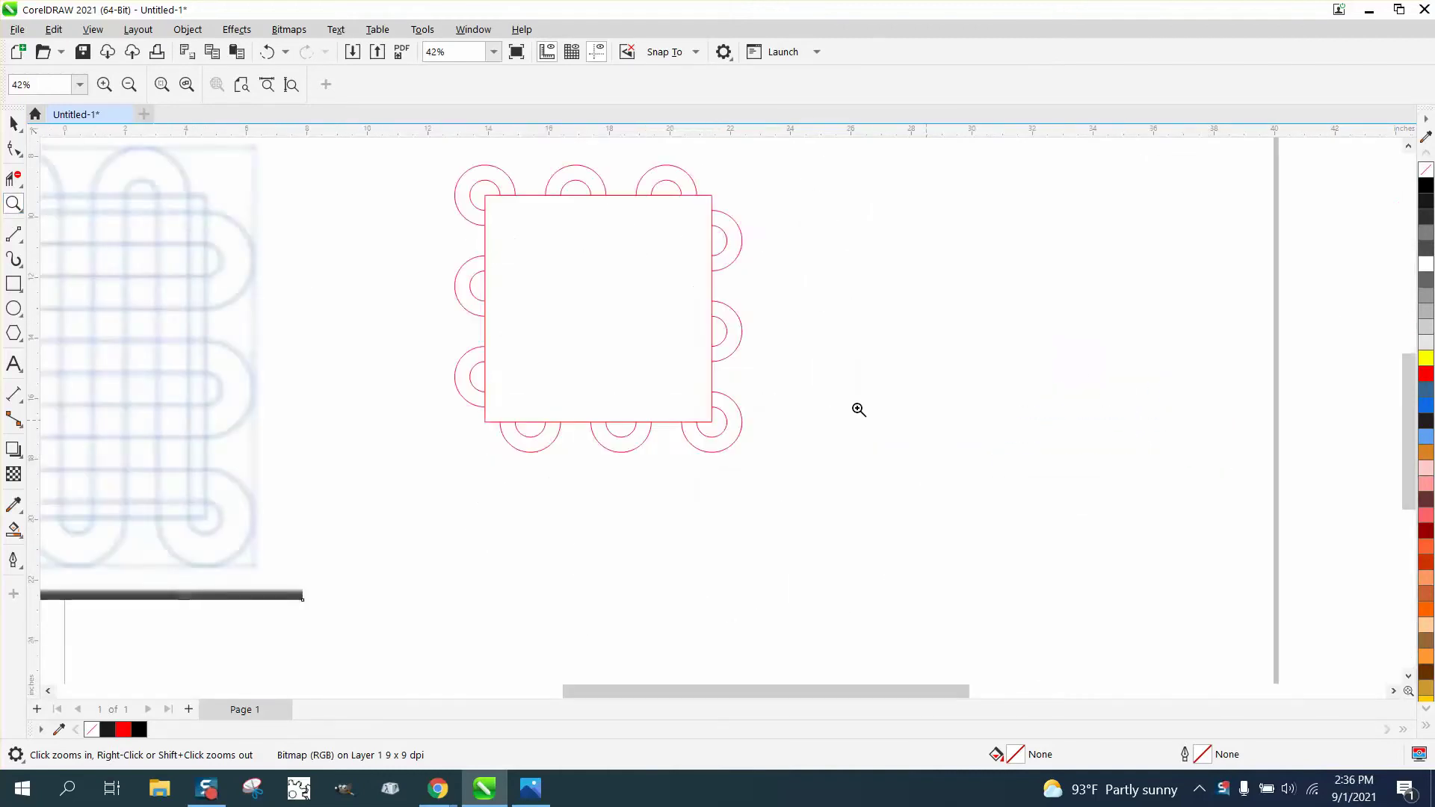
scroll(537, 365, down, 1)
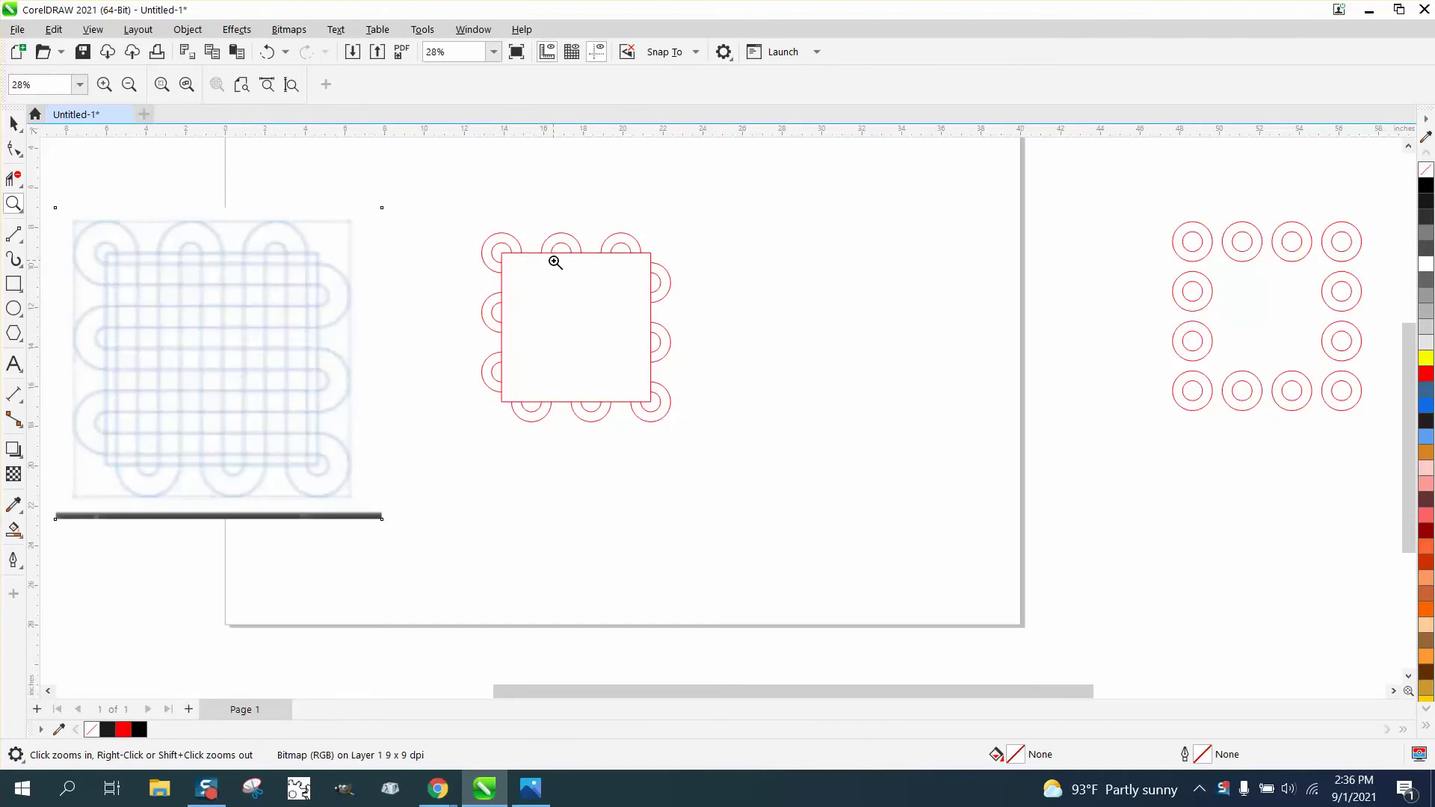
click(14, 309)
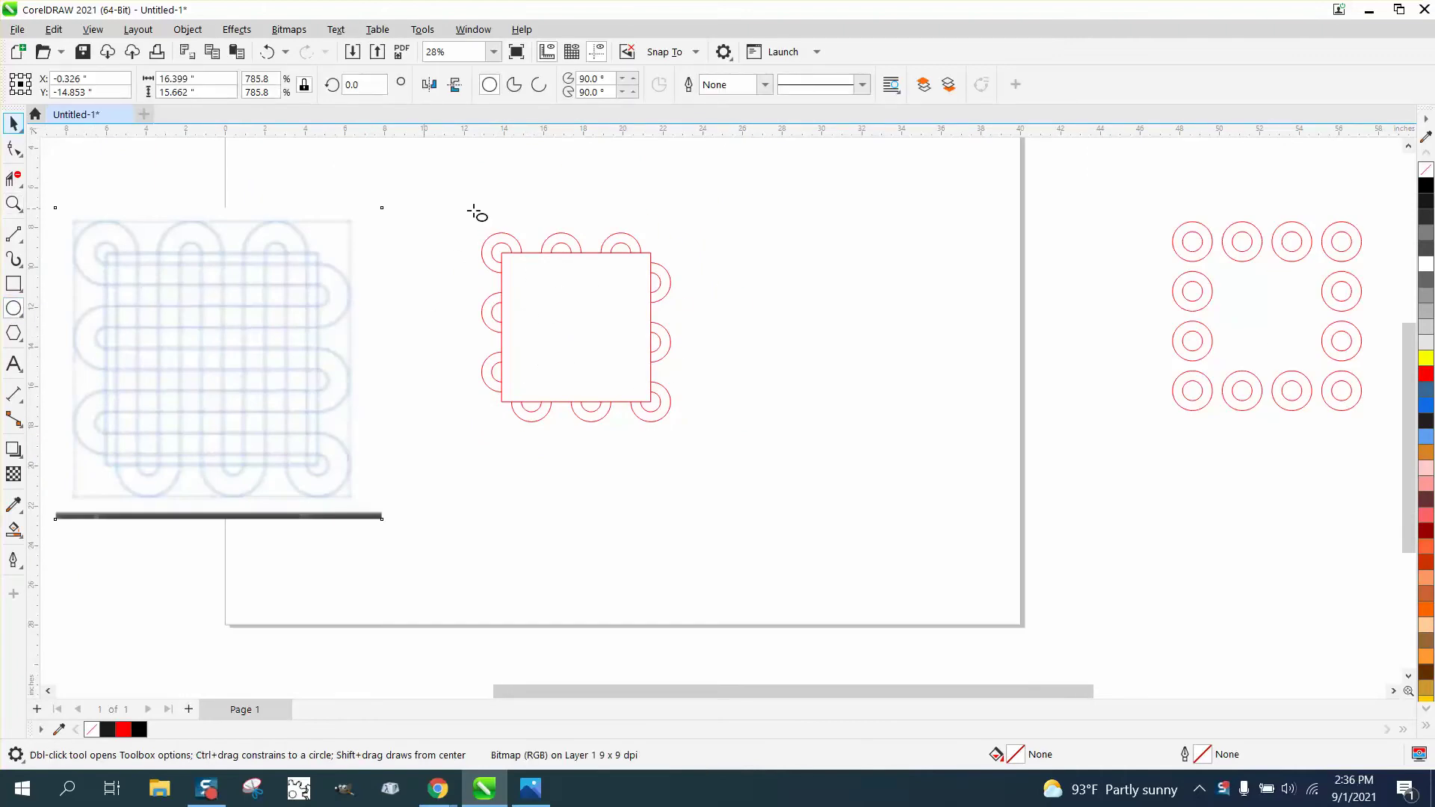
key(Escape)
key(space)
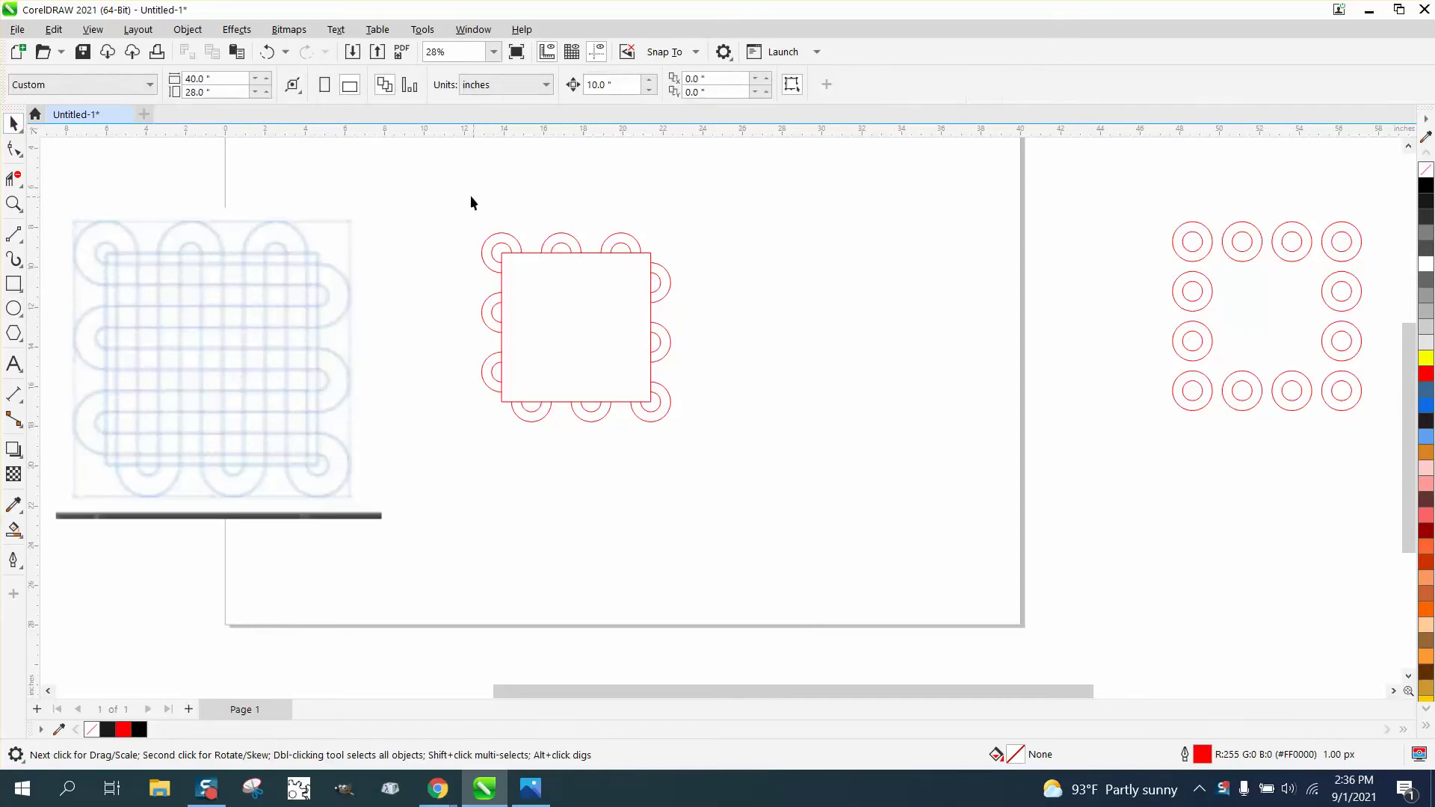
drag(471, 200, 818, 468)
drag(580, 330, 926, 310)
- Draw a circle in the empty area left of the reference square and set its diameter to 2 inches
scroll(556, 393, down, 2)
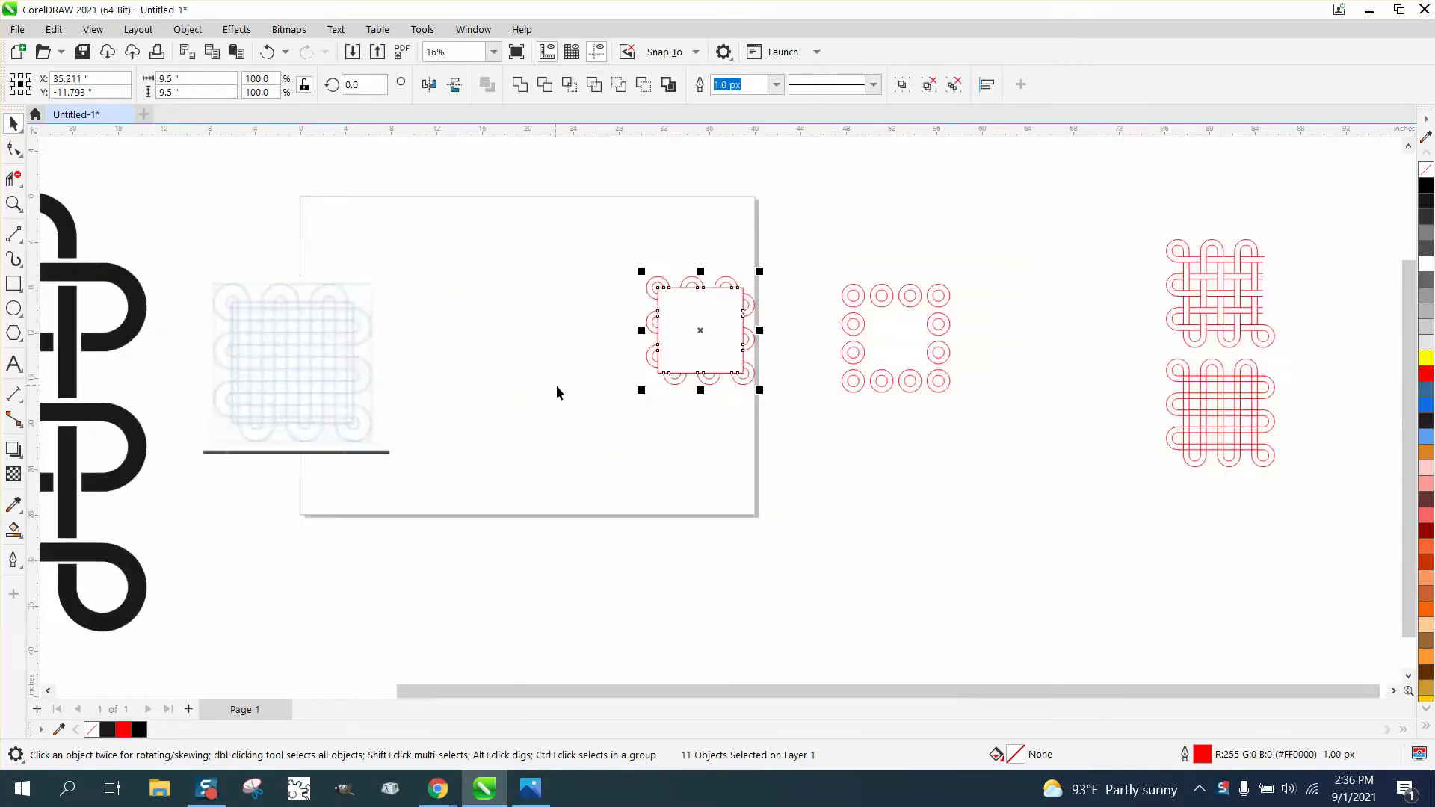
scroll(403, 376, down, 1)
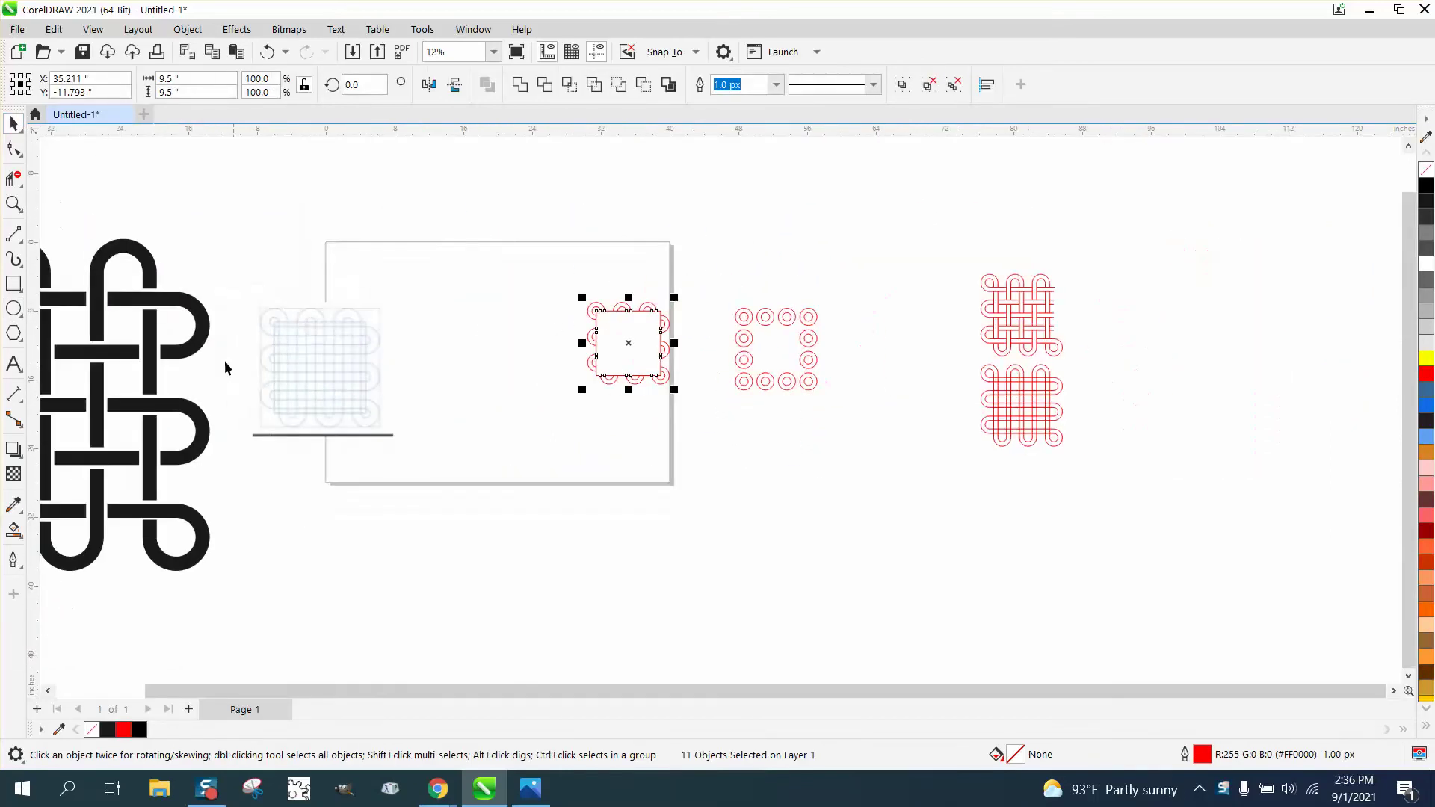
click(14, 203)
drag(367, 263, 774, 462)
click(14, 307)
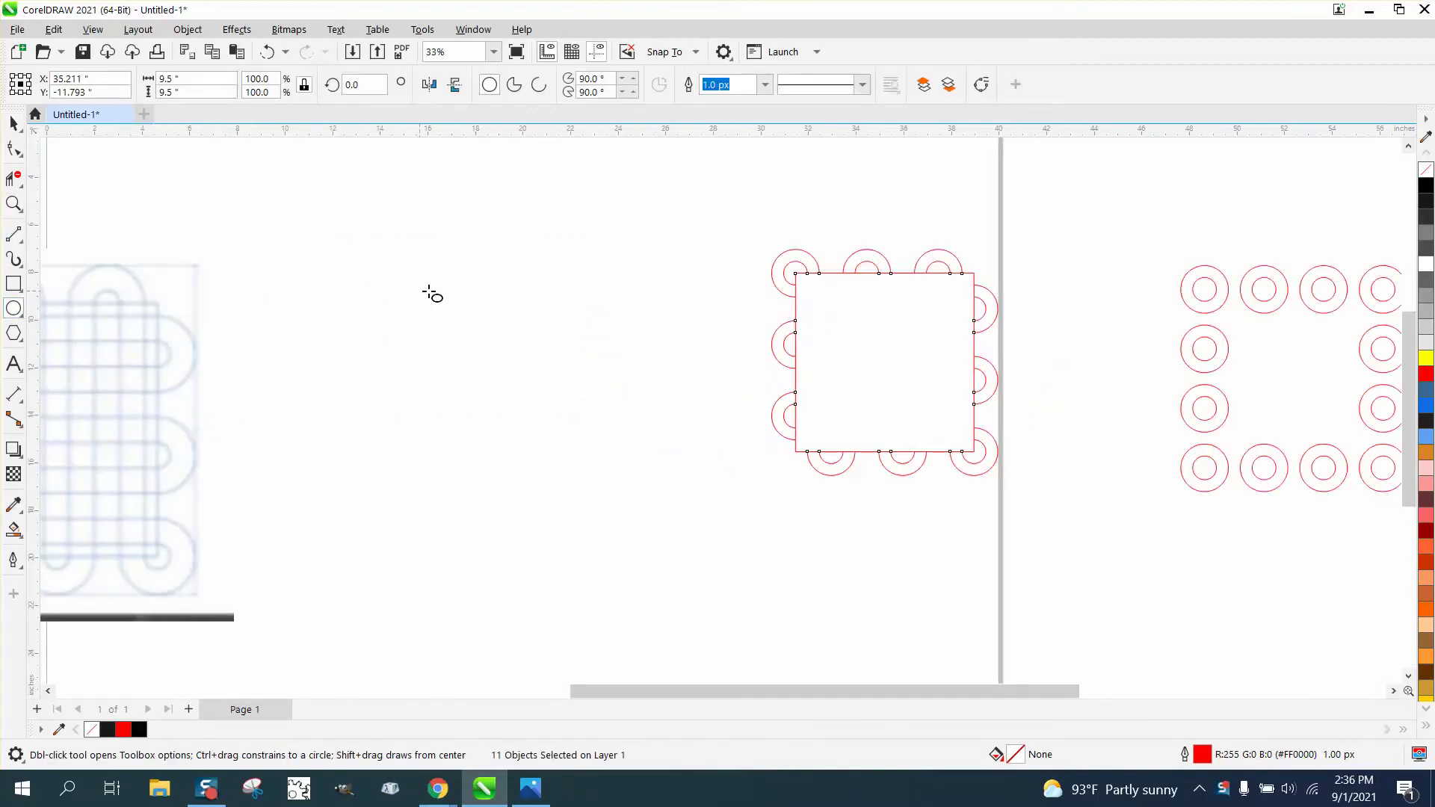
drag(532, 281, 481, 331)
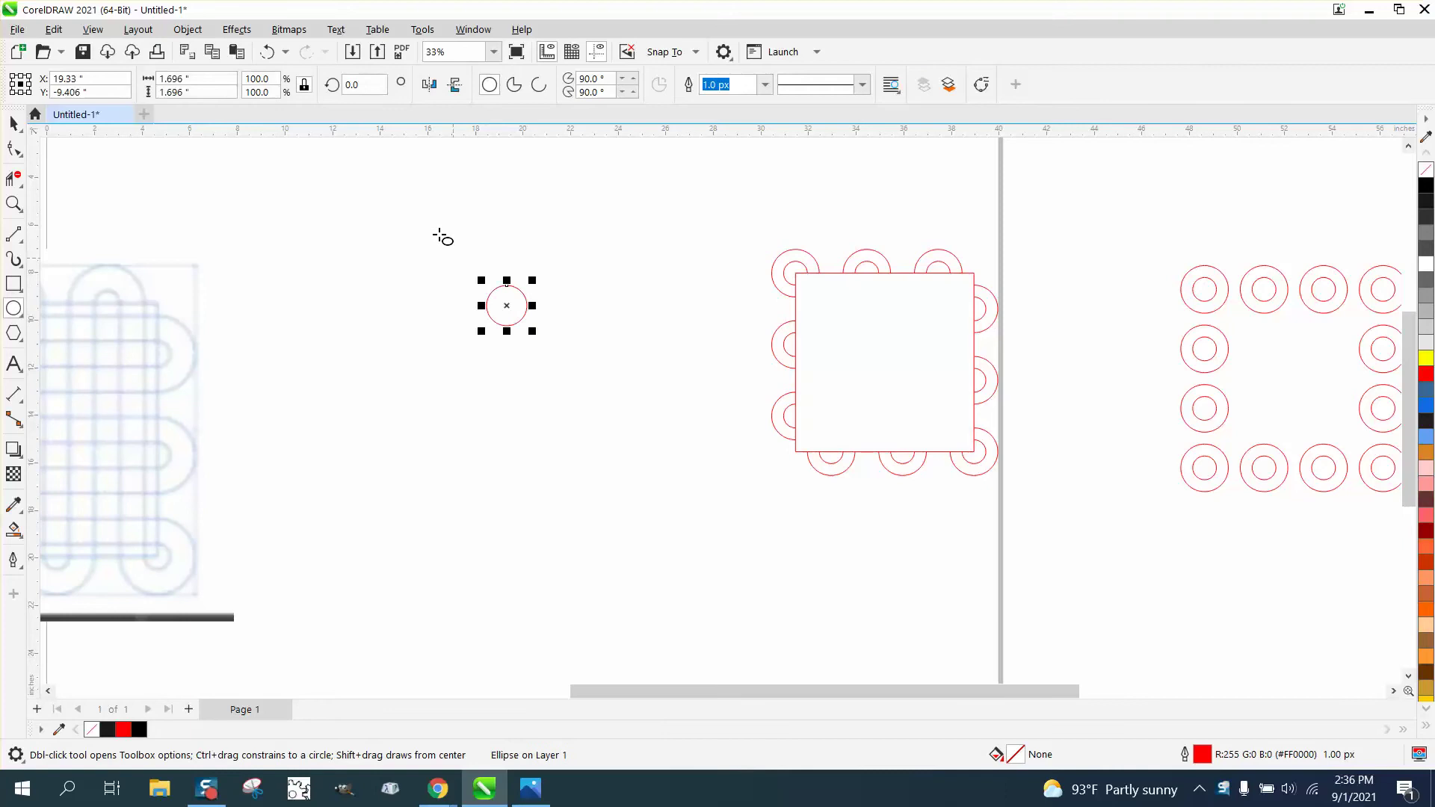
double_click(213, 77)
text(2)
key(Return)
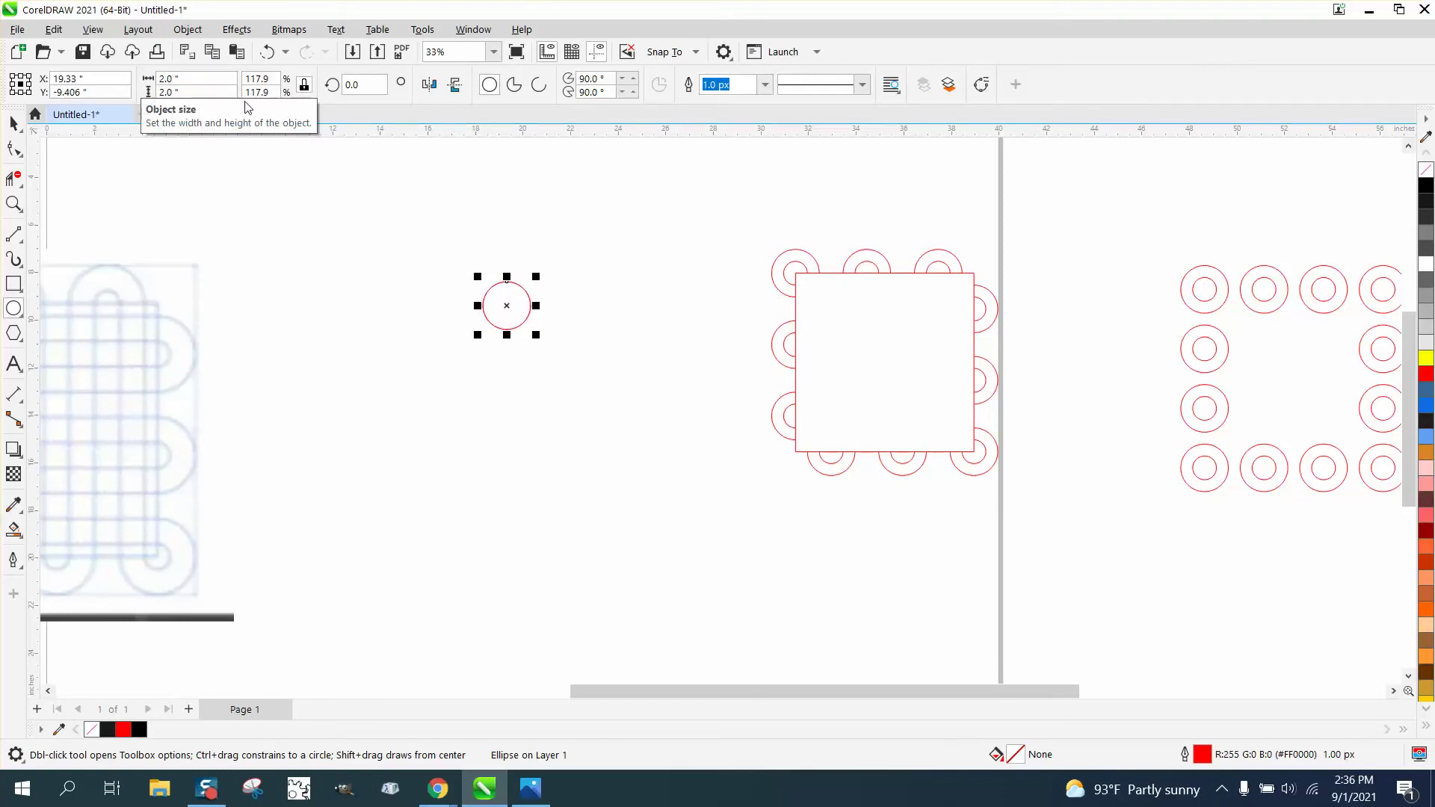
- Add a concentric 1-inch circle inside the 2-inch circle
double_click(195, 77)
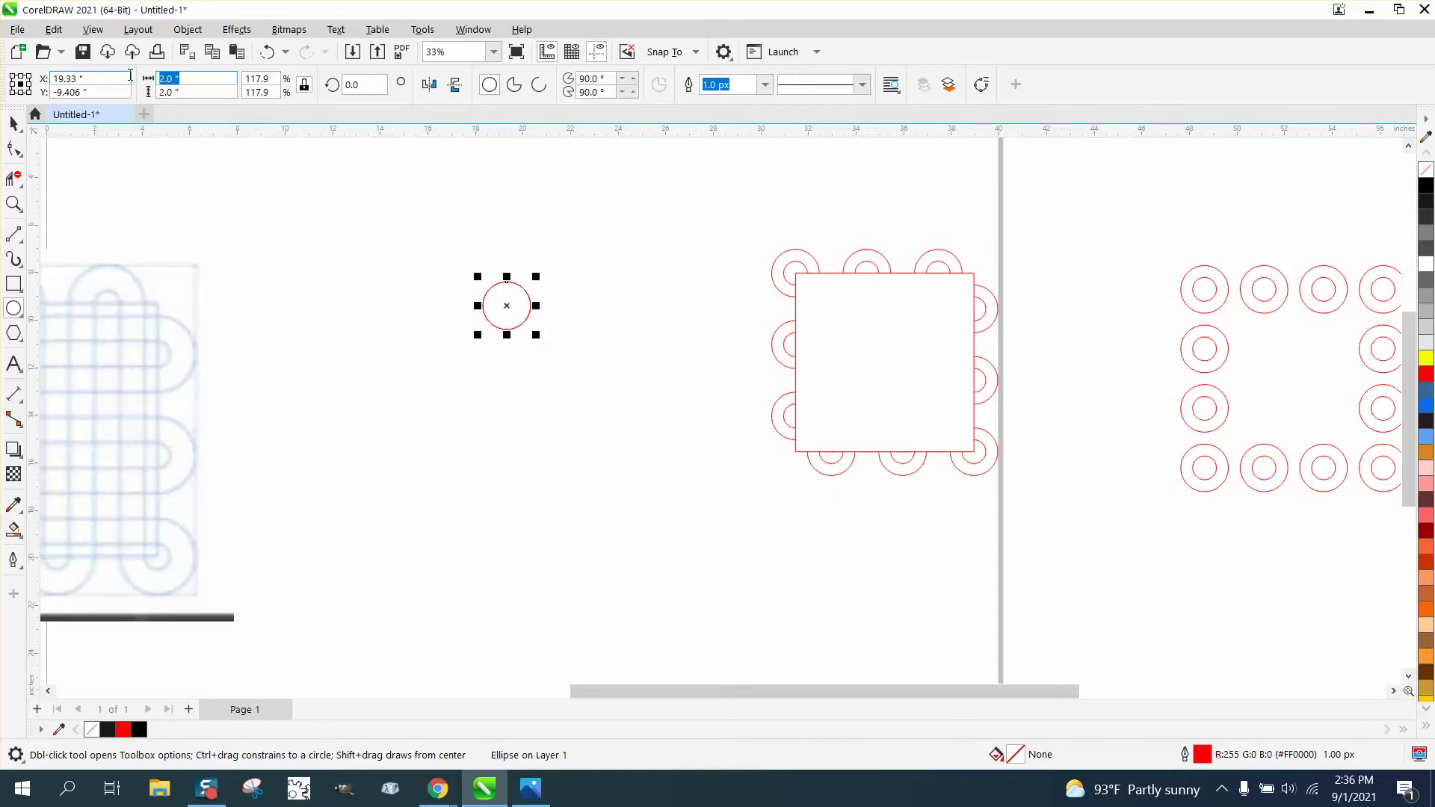
text(1)
key(Return)
- Group the two concentric circles into one ring and move it up and left, clear of the working space
click(14, 123)
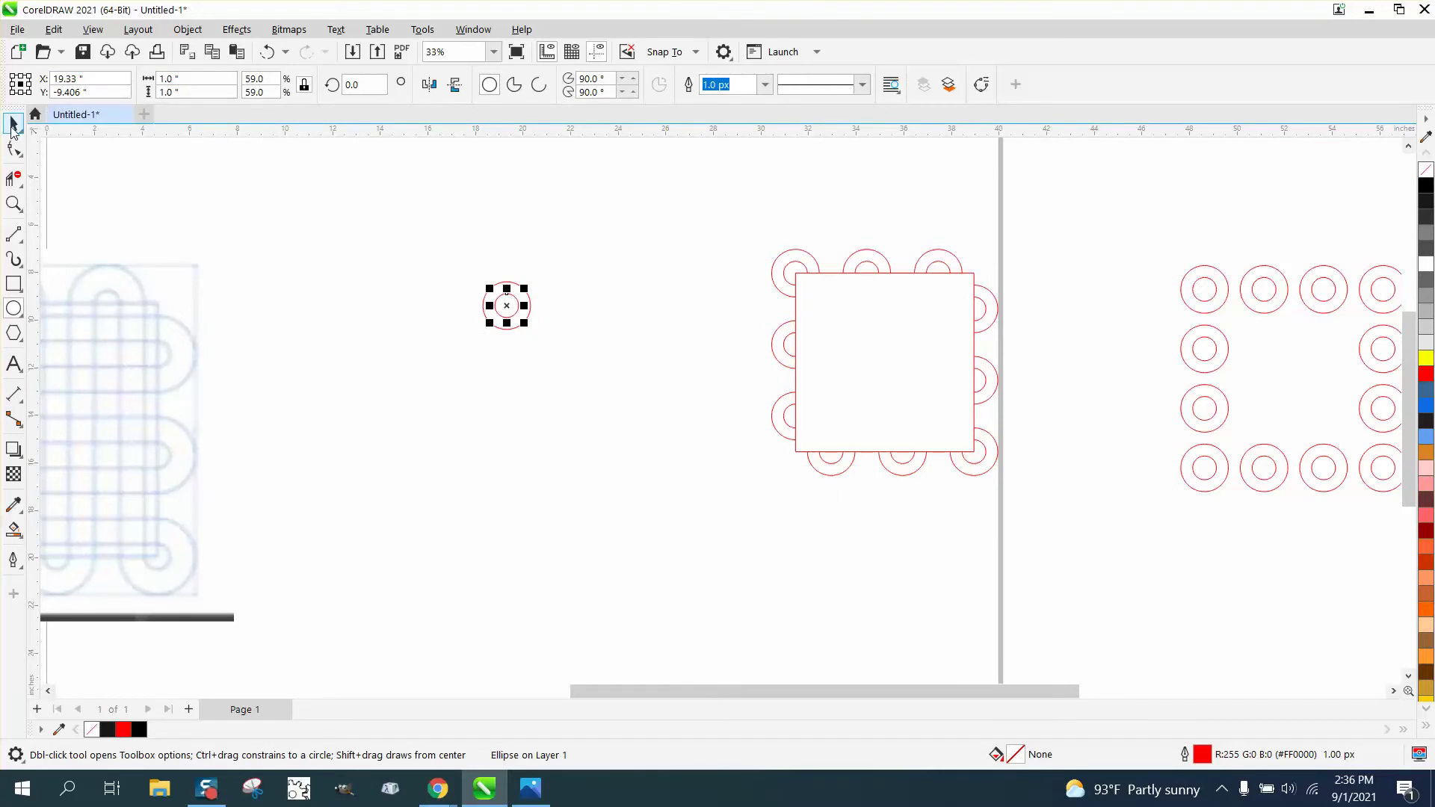
drag(450, 260, 599, 356)
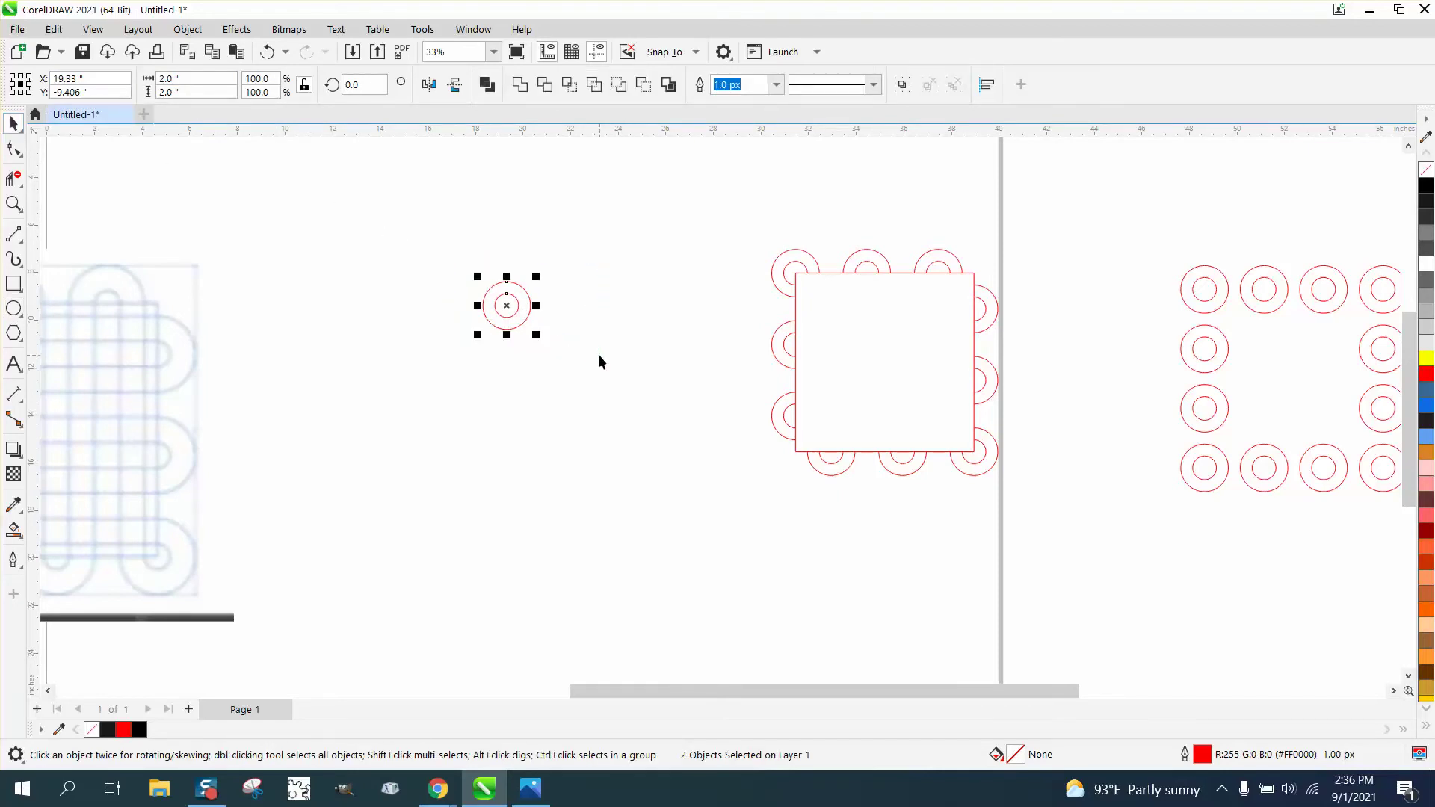
key(ctrl+g)
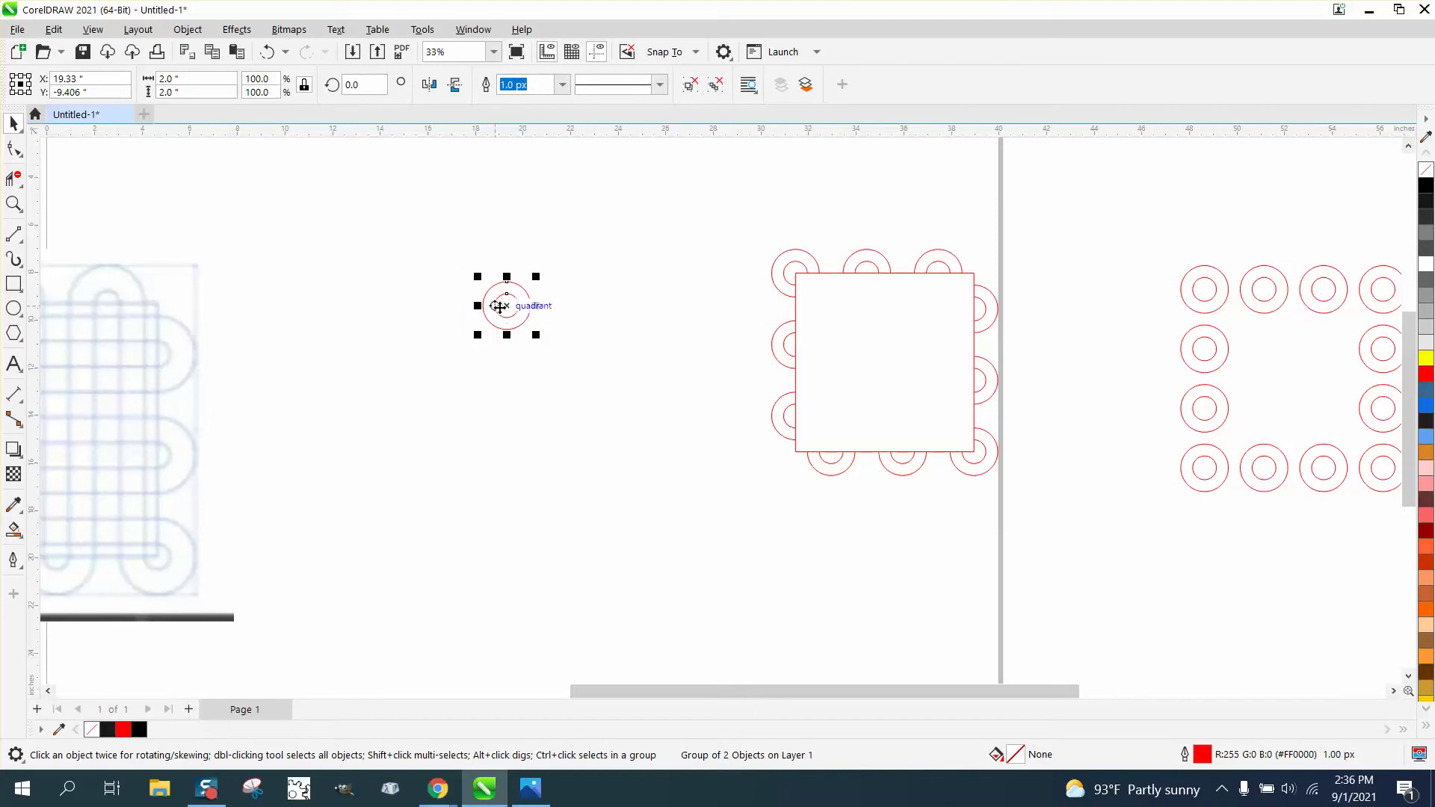
drag(499, 306, 261, 246)
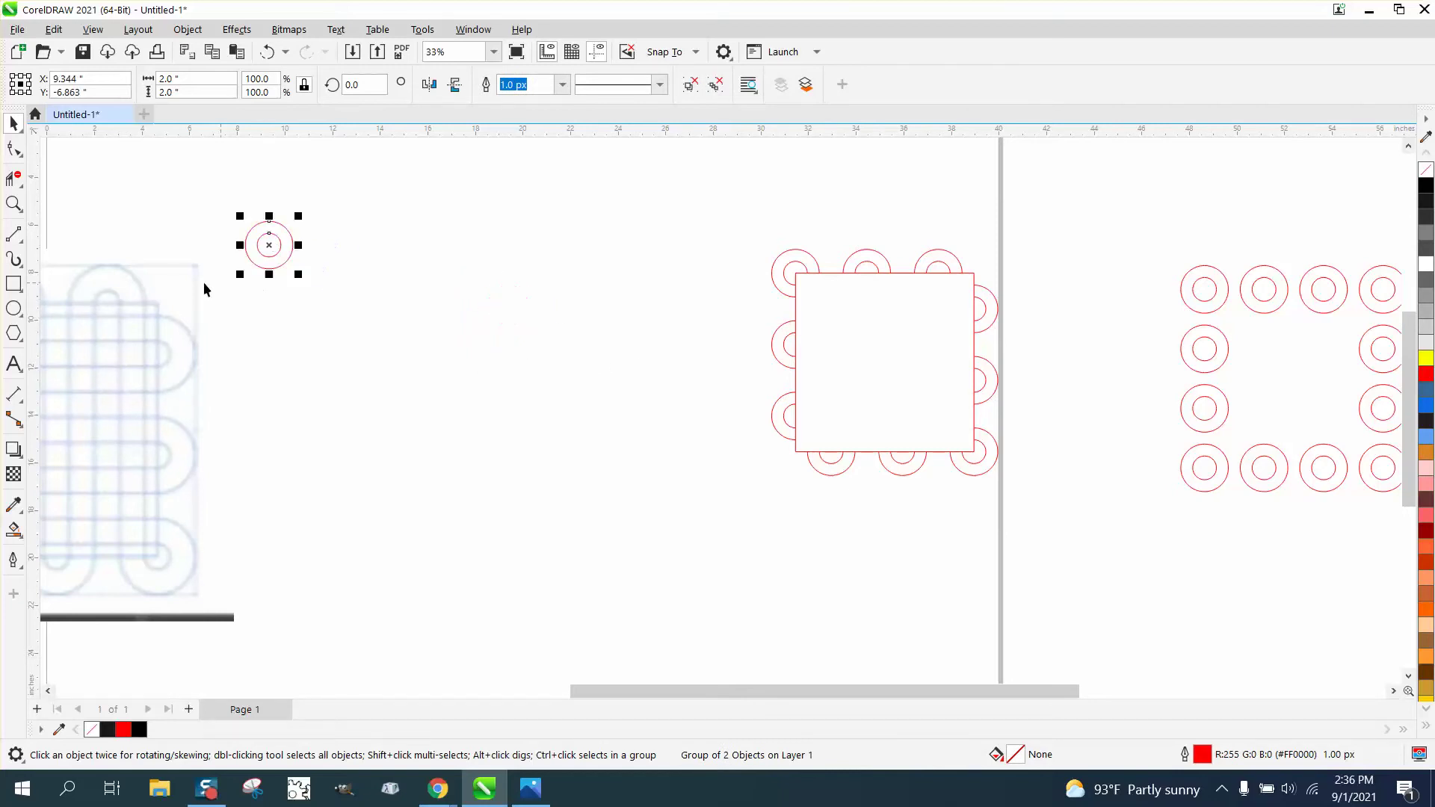
- Draw a square between the ring and the reference square and set its size to 7.5 inches
click(14, 284)
drag(382, 276, 561, 455)
click(187, 77)
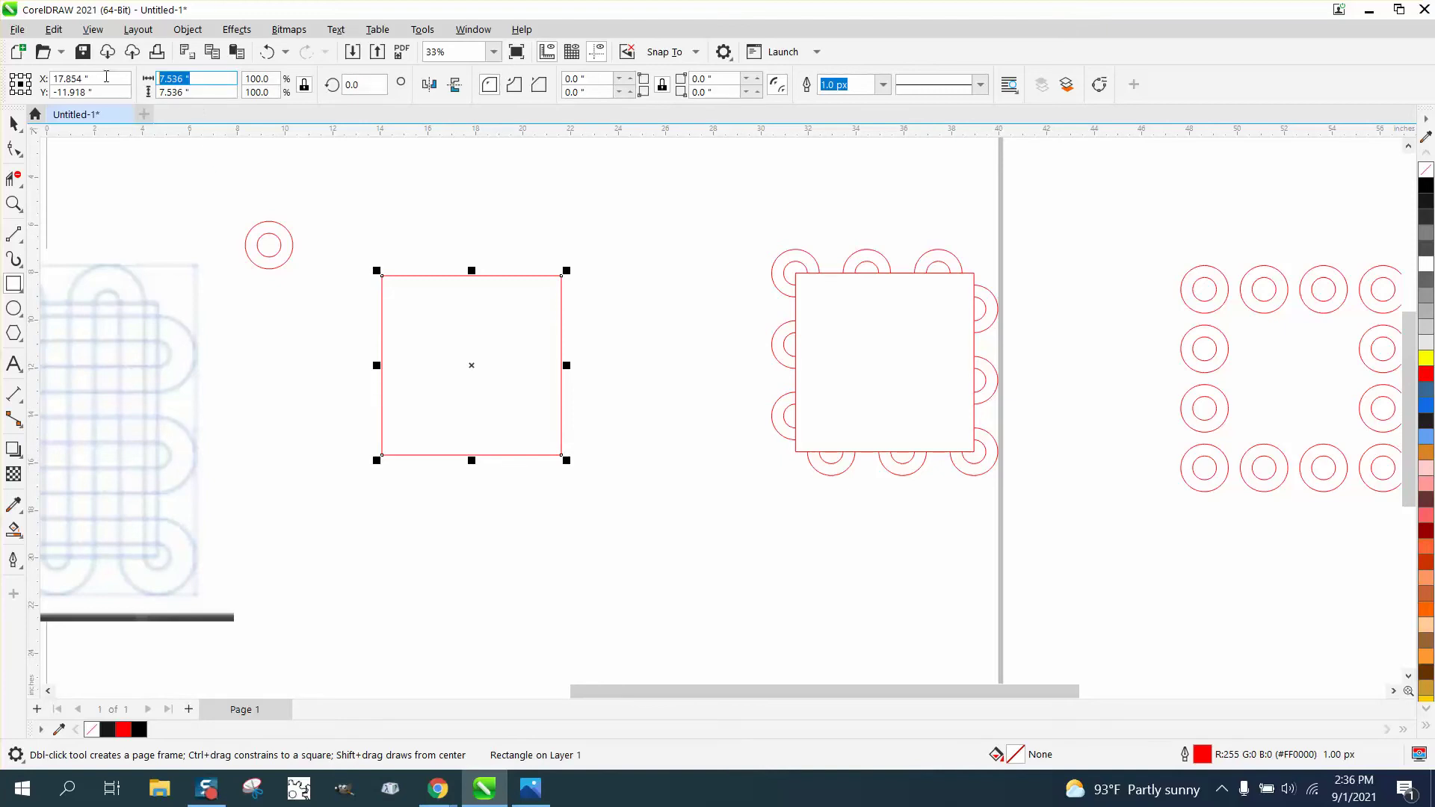
text(7.5)
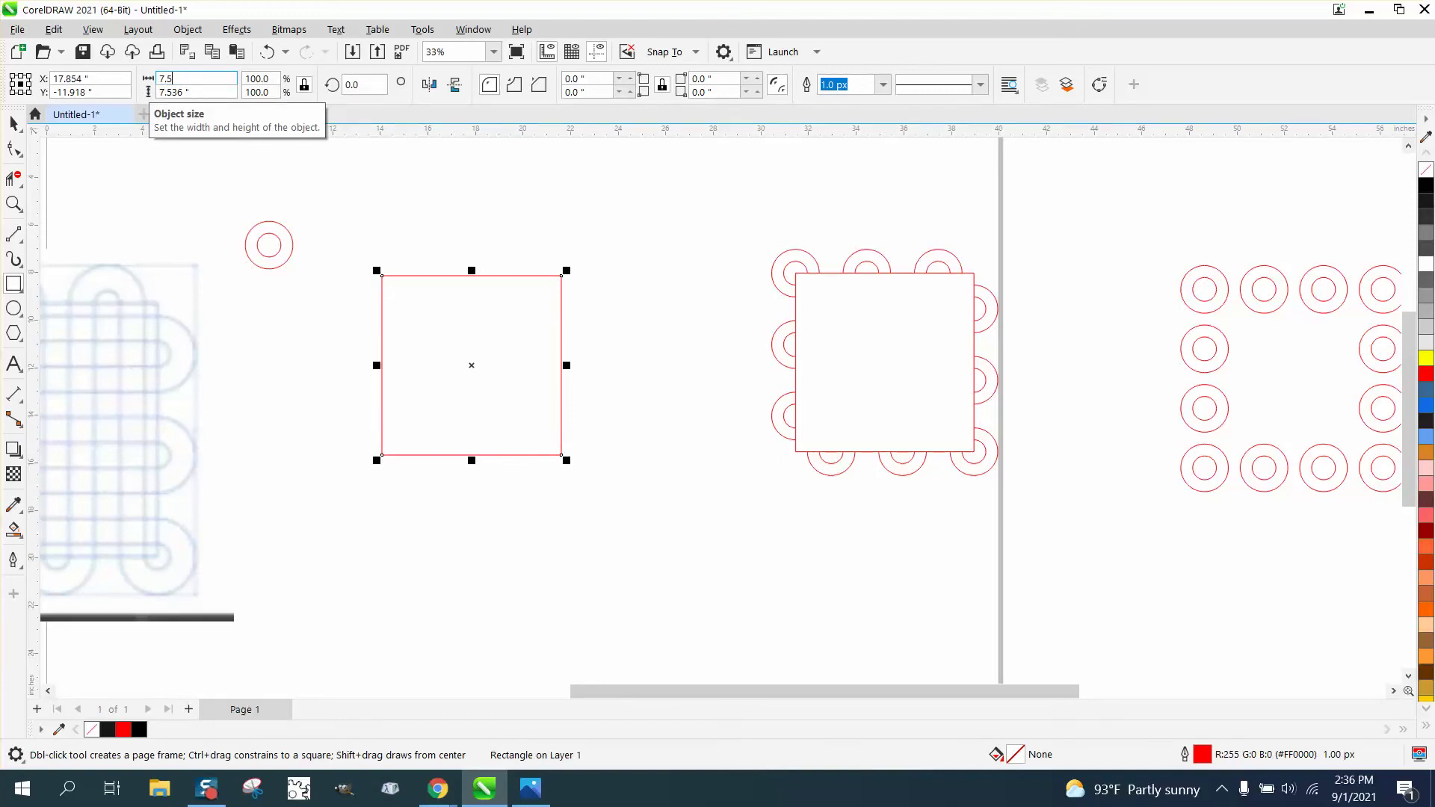
key(Return)
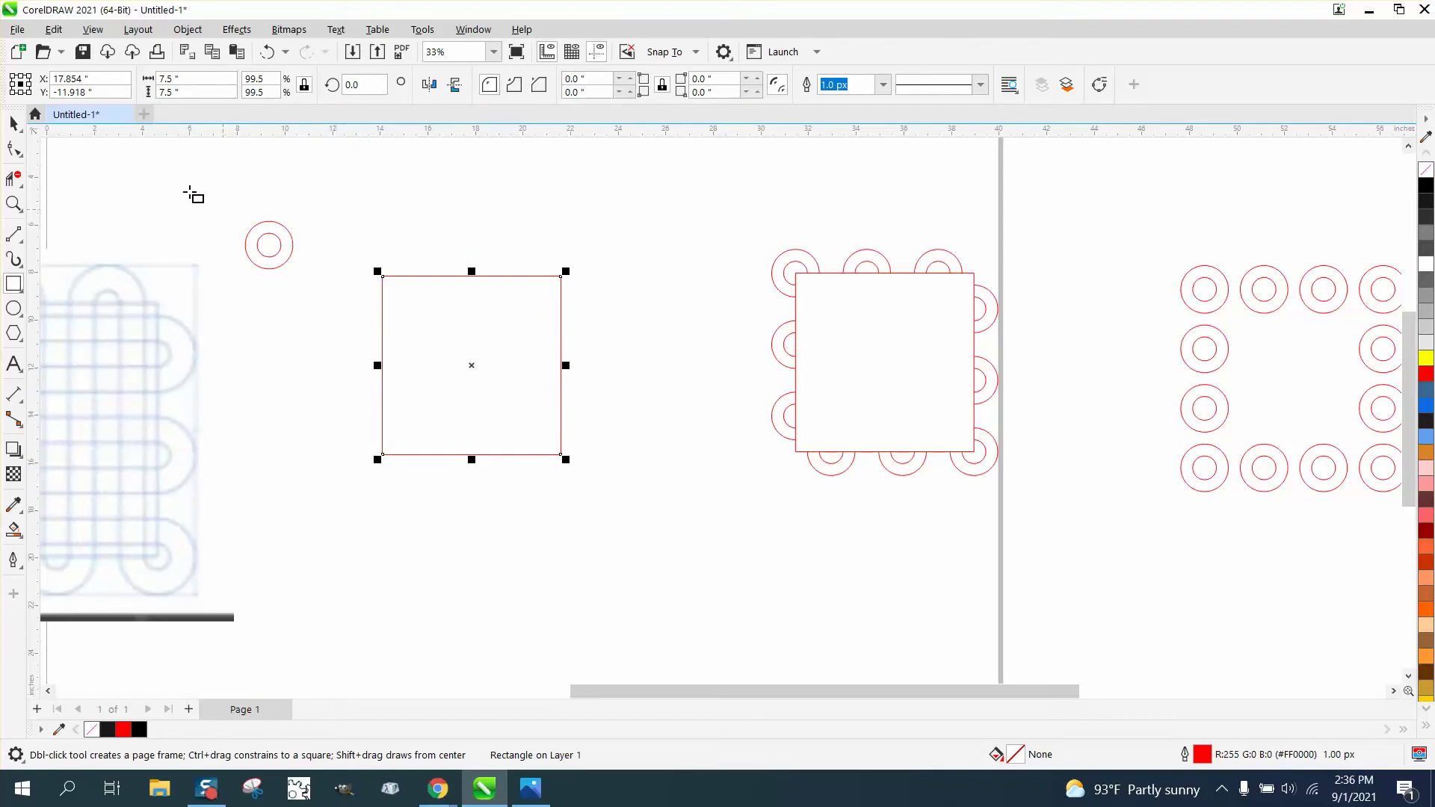
- Move the grouped ring so its center sits on the new square's upper-left corner
click(13, 123)
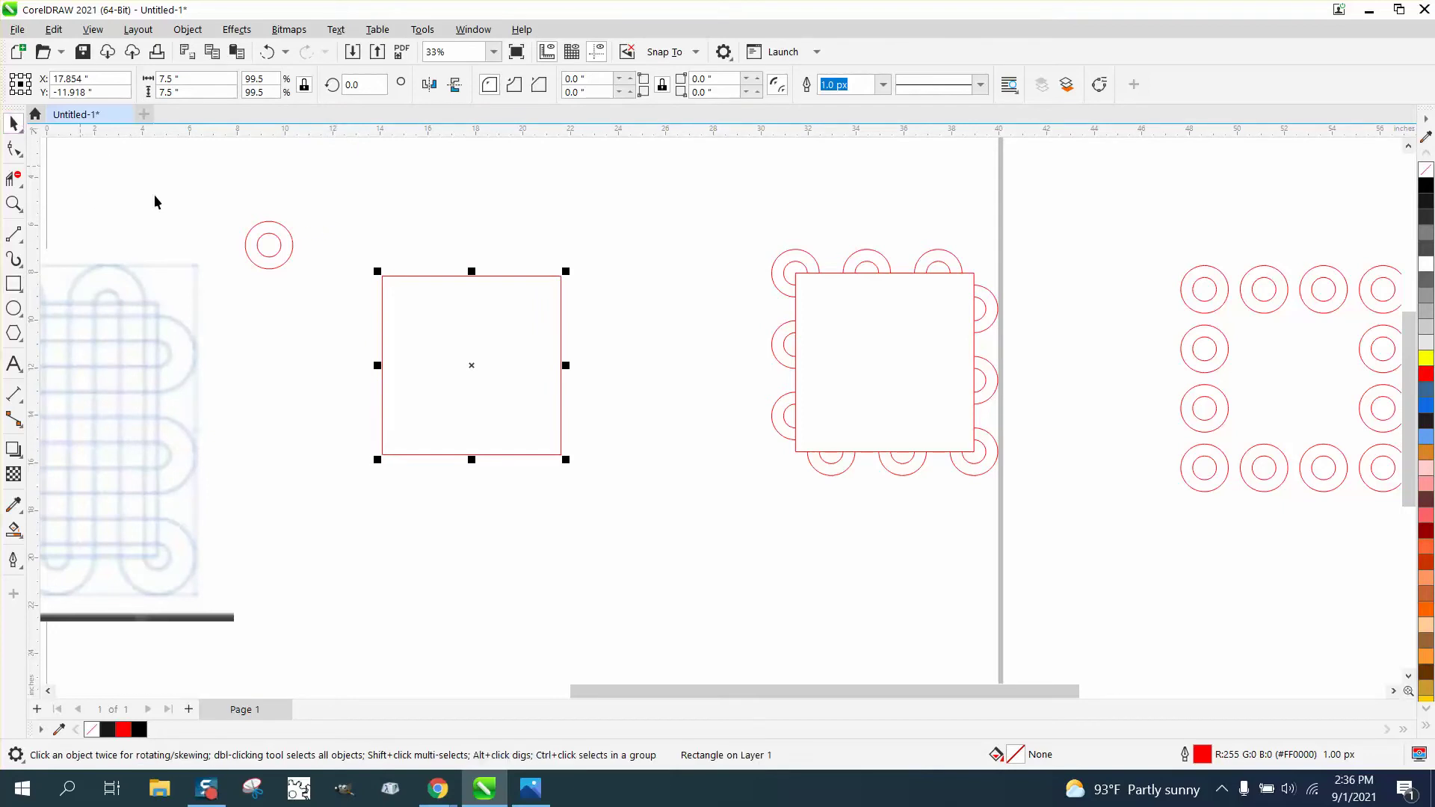
click(270, 244)
drag(284, 254, 397, 286)
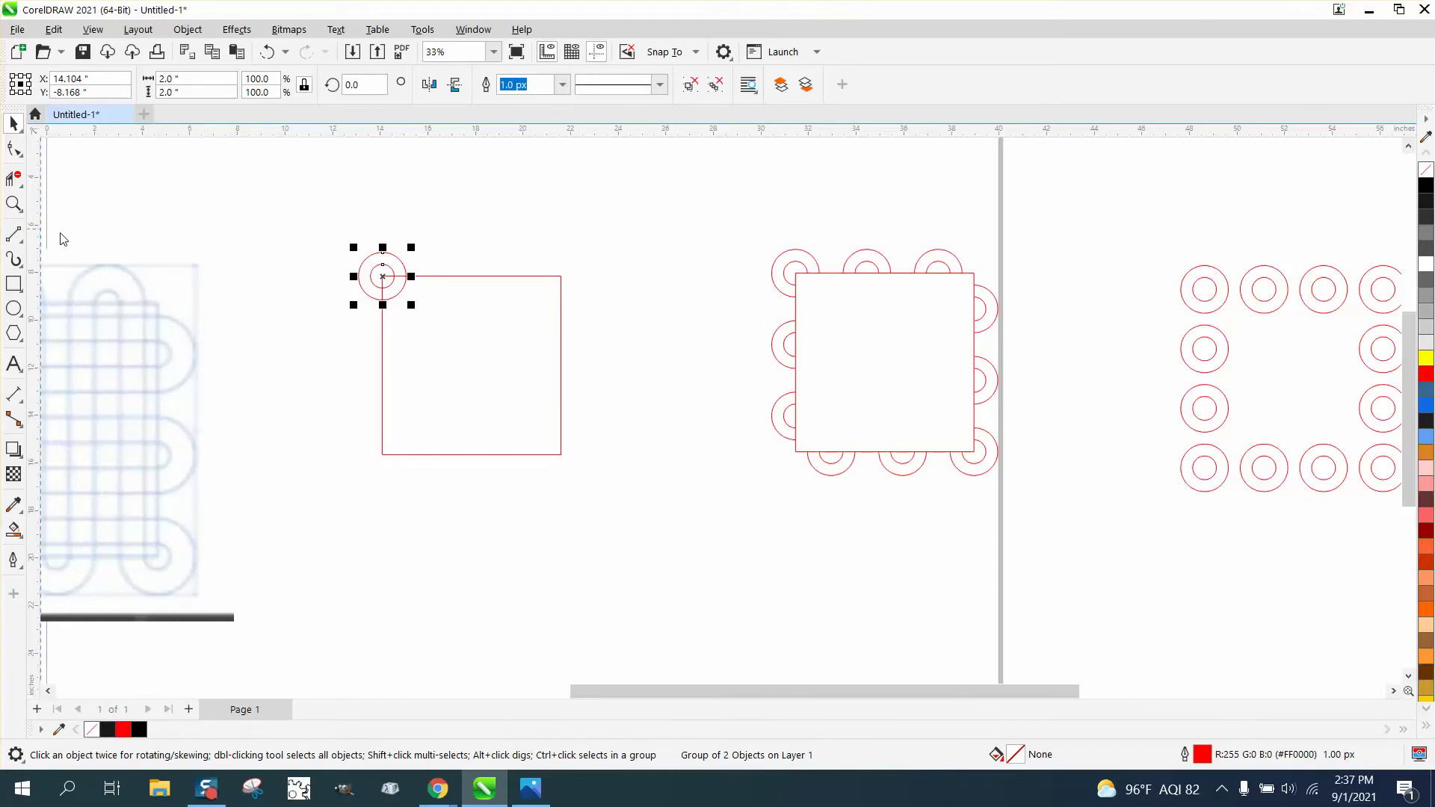
- Place a vertical guideline at the right edge of the reference's upper-left ring and dimension the gap to the next ring with a parallel dimension
drag(63, 240, 823, 297)
click(818, 282)
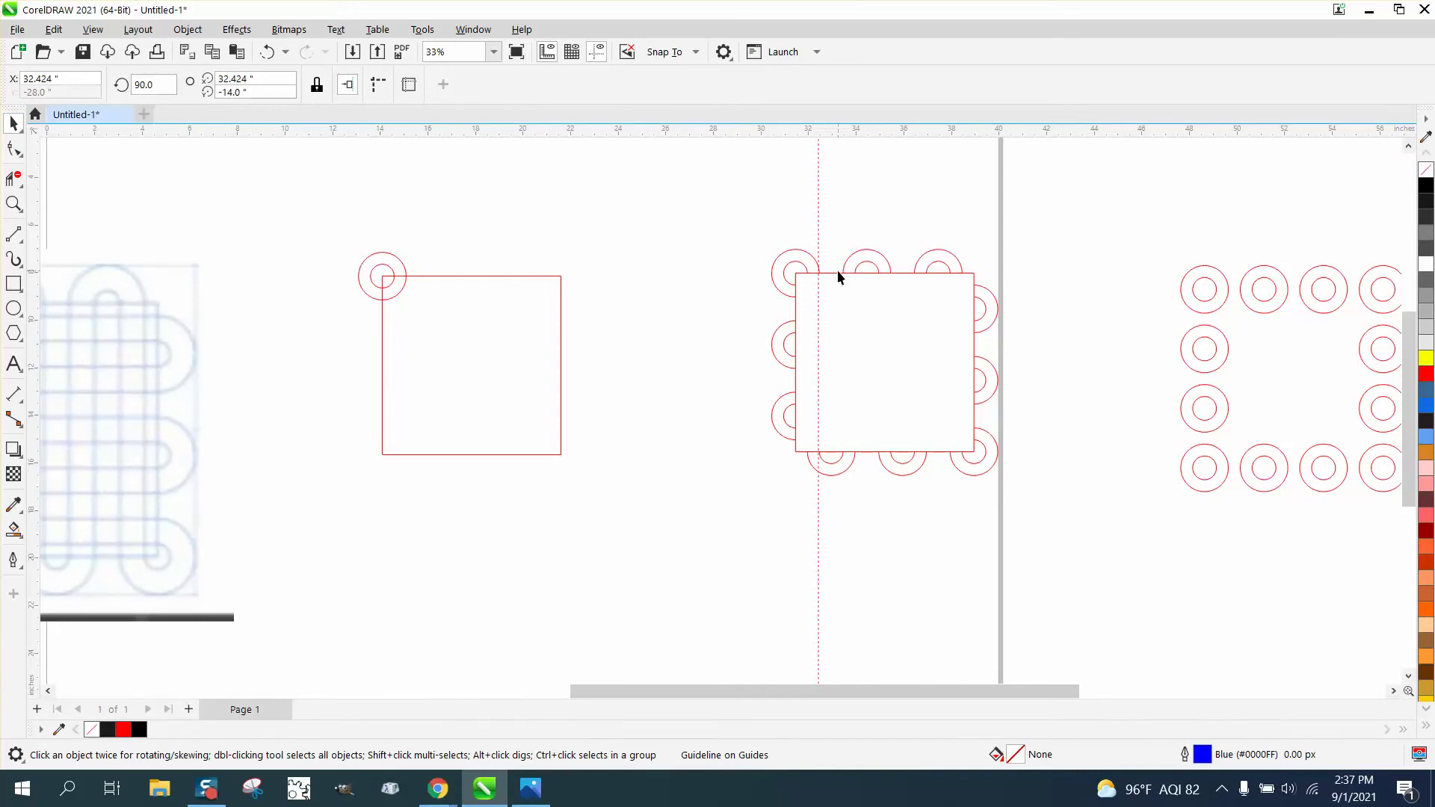
click(14, 203)
drag(762, 246, 926, 338)
right_click(659, 333)
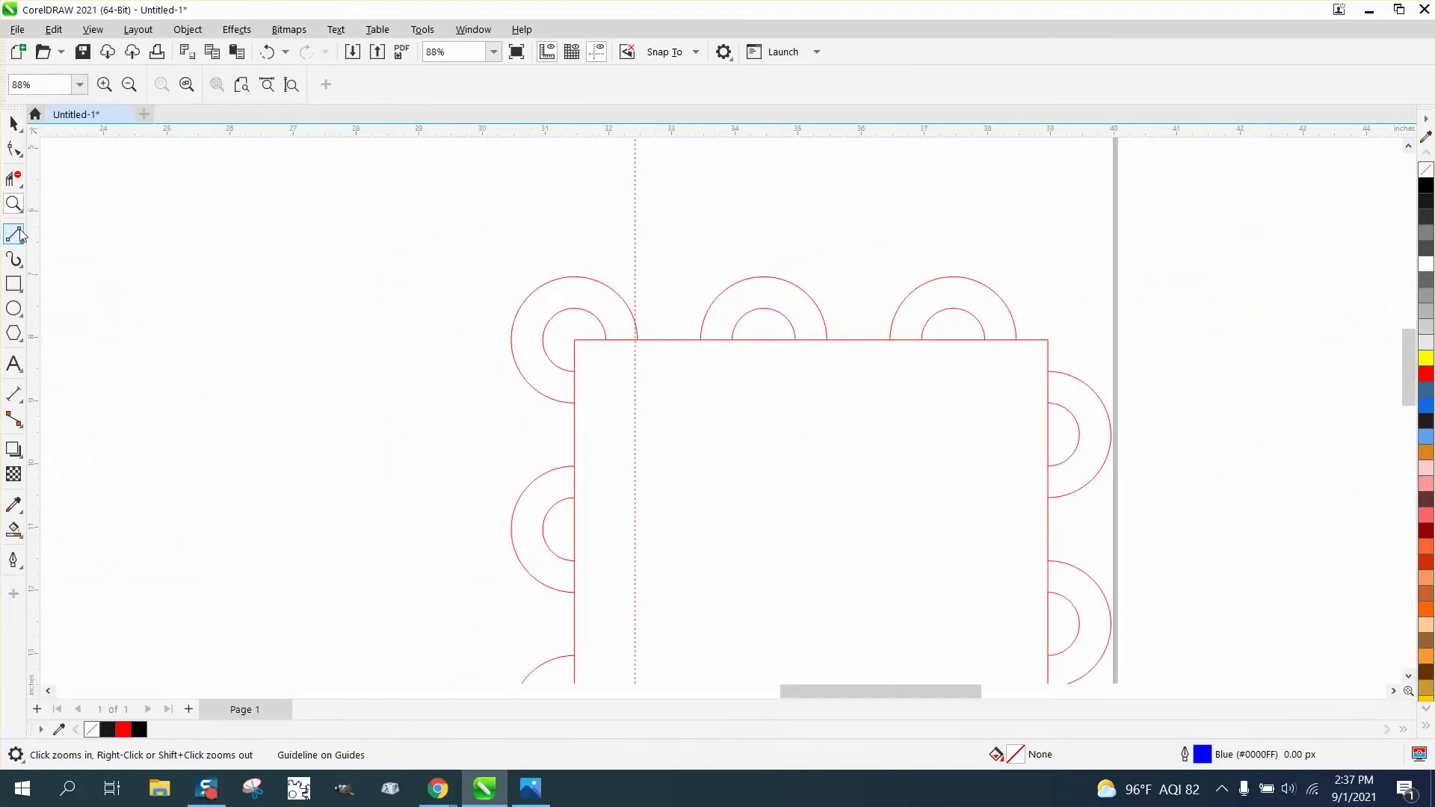
click(24, 404)
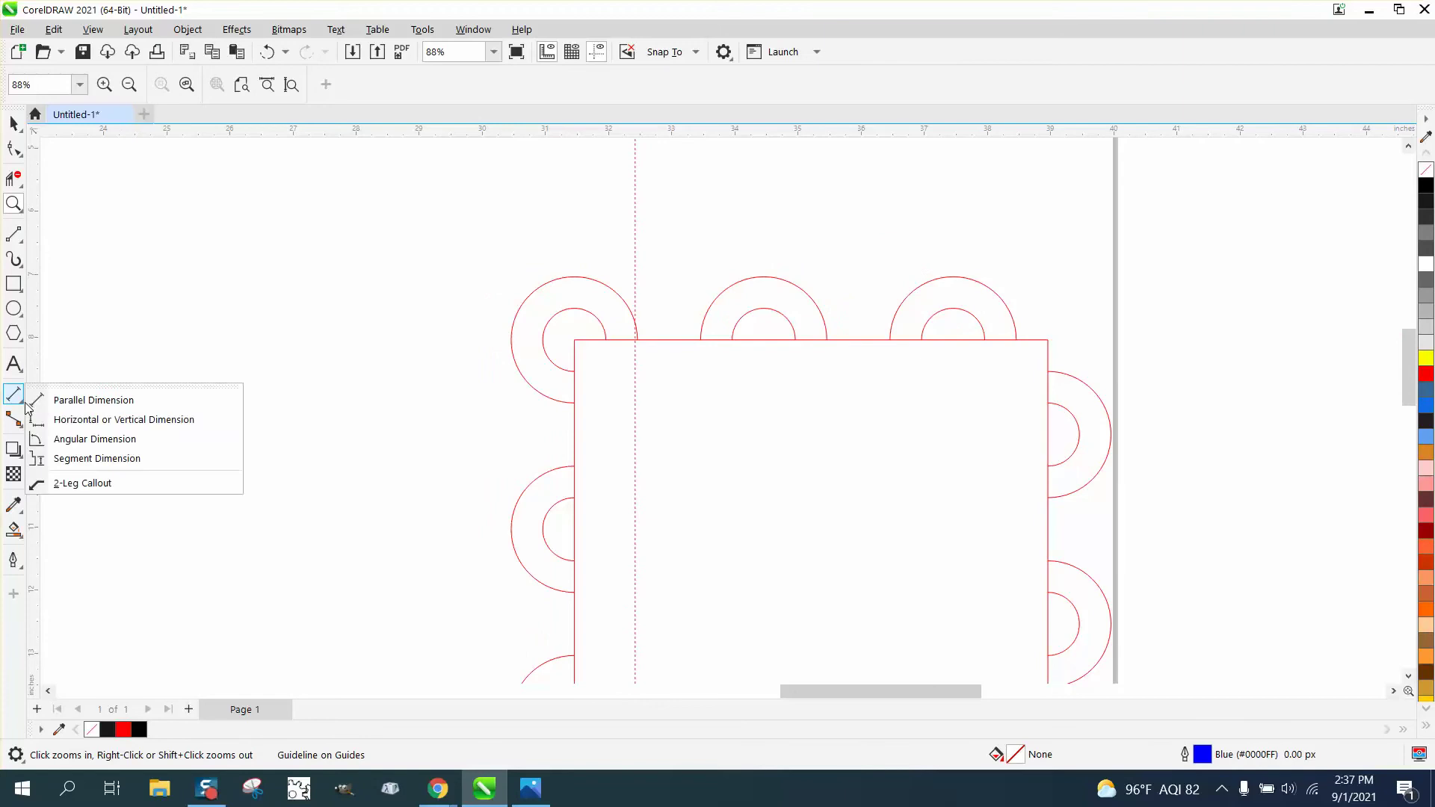
click(68, 400)
drag(648, 340, 700, 337)
click(700, 271)
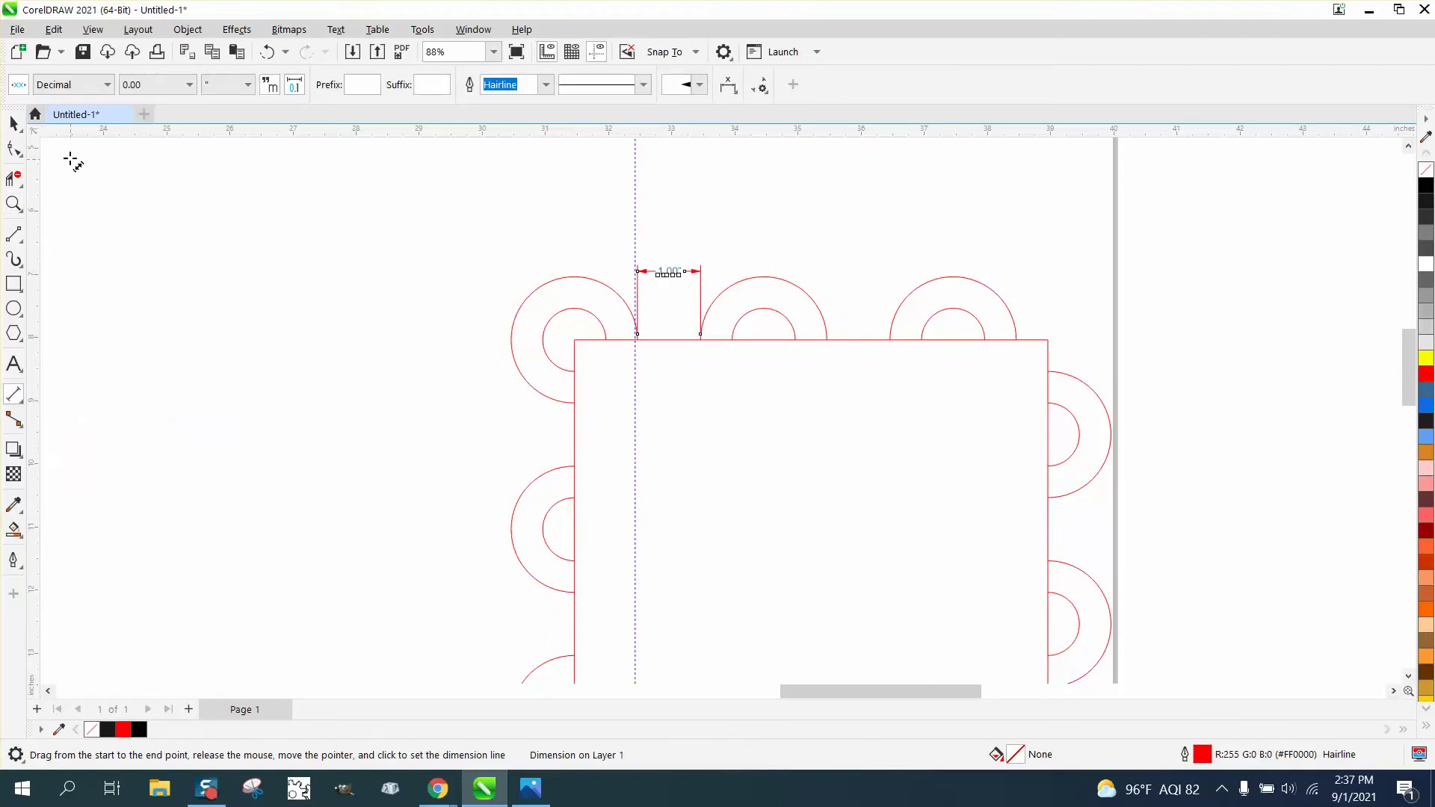
click(14, 123)
- Set the nudge distance to 2 inches and try placing a copy of the ring two nudges to the right along the square's top edge
scroll(353, 294, down, 3)
scroll(463, 222, down, 1)
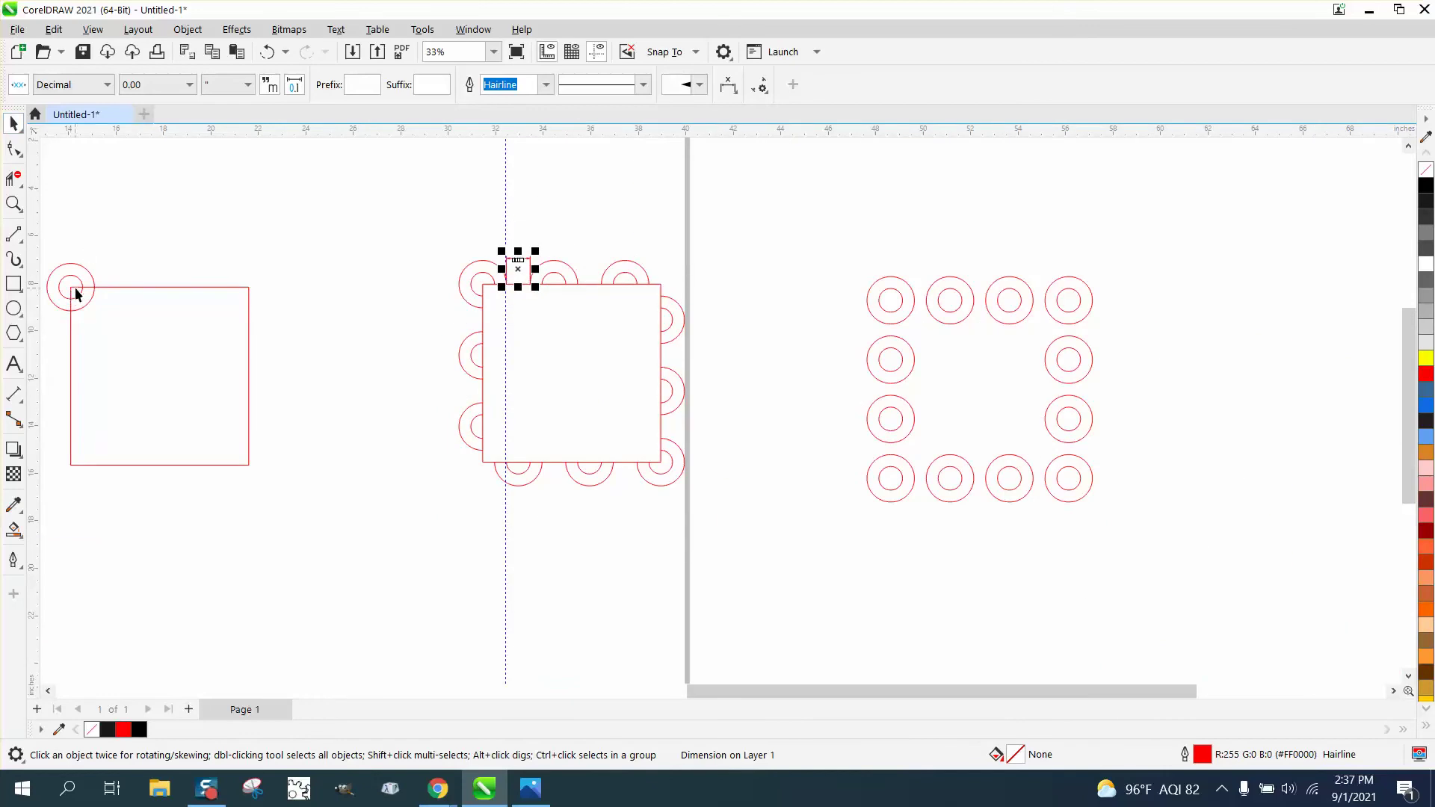
click(222, 246)
click(612, 85)
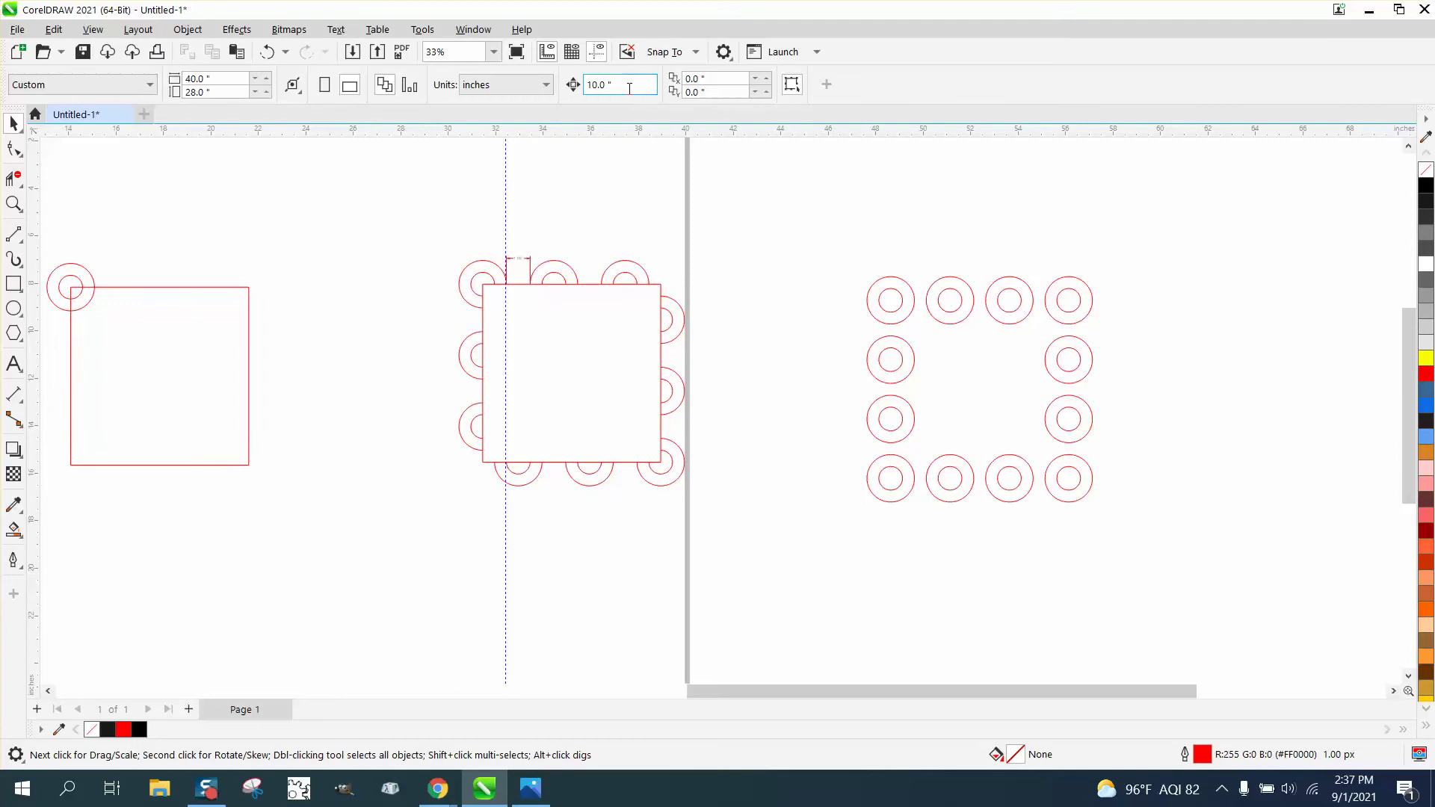
text(2)
click(85, 268)
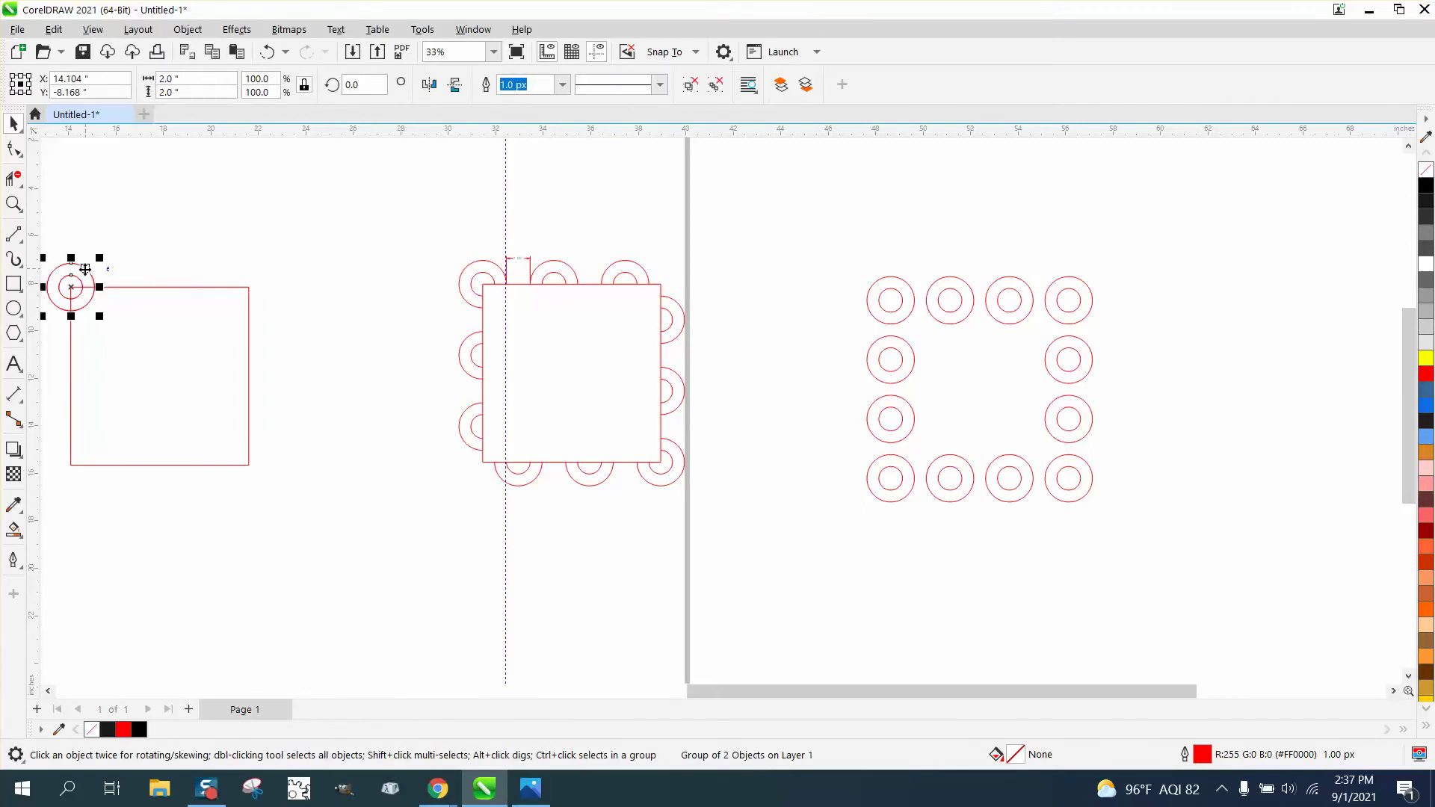
key(Right)
key(Right)
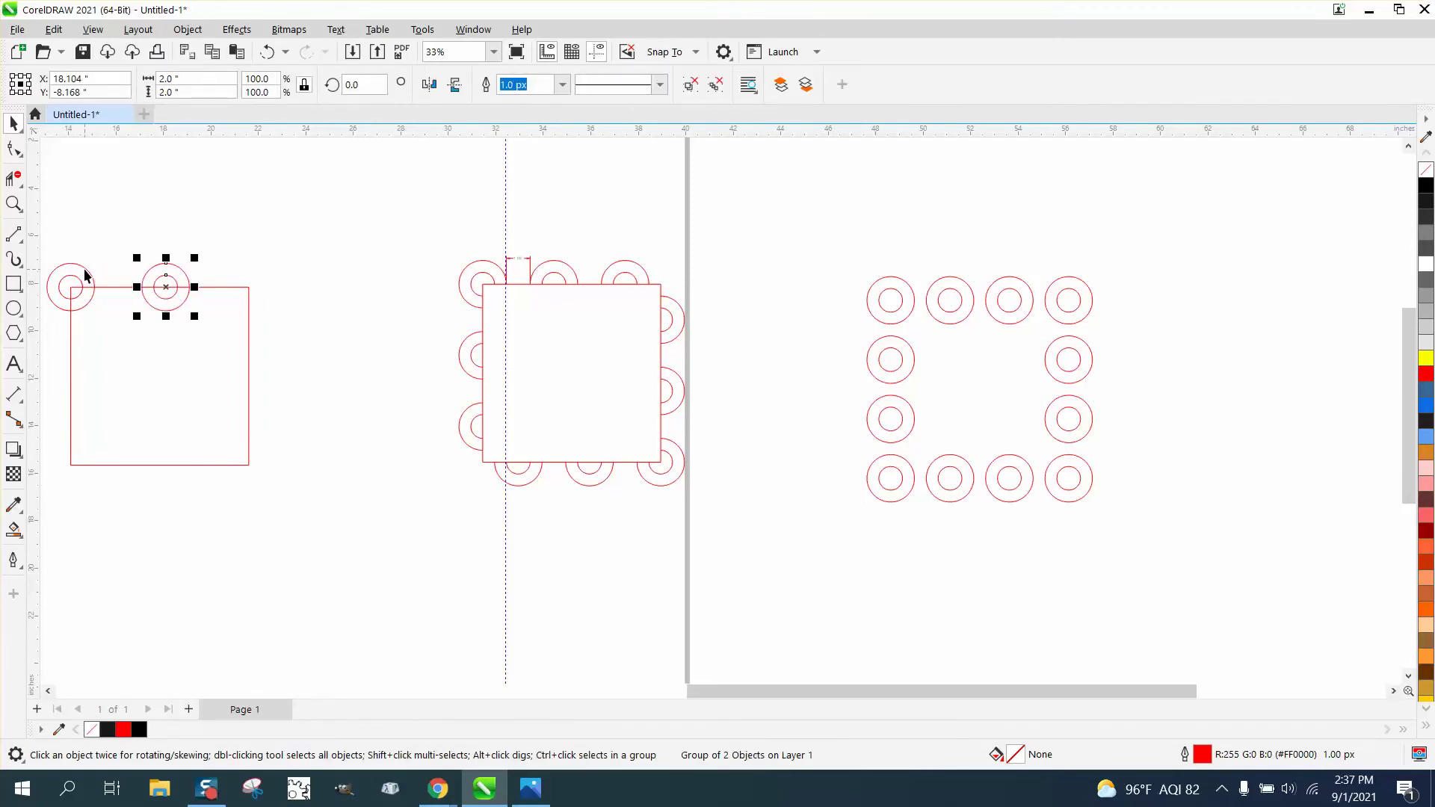
- Undo the last nudge of the ring copy and delete that copy from the square's top edge
click(267, 53)
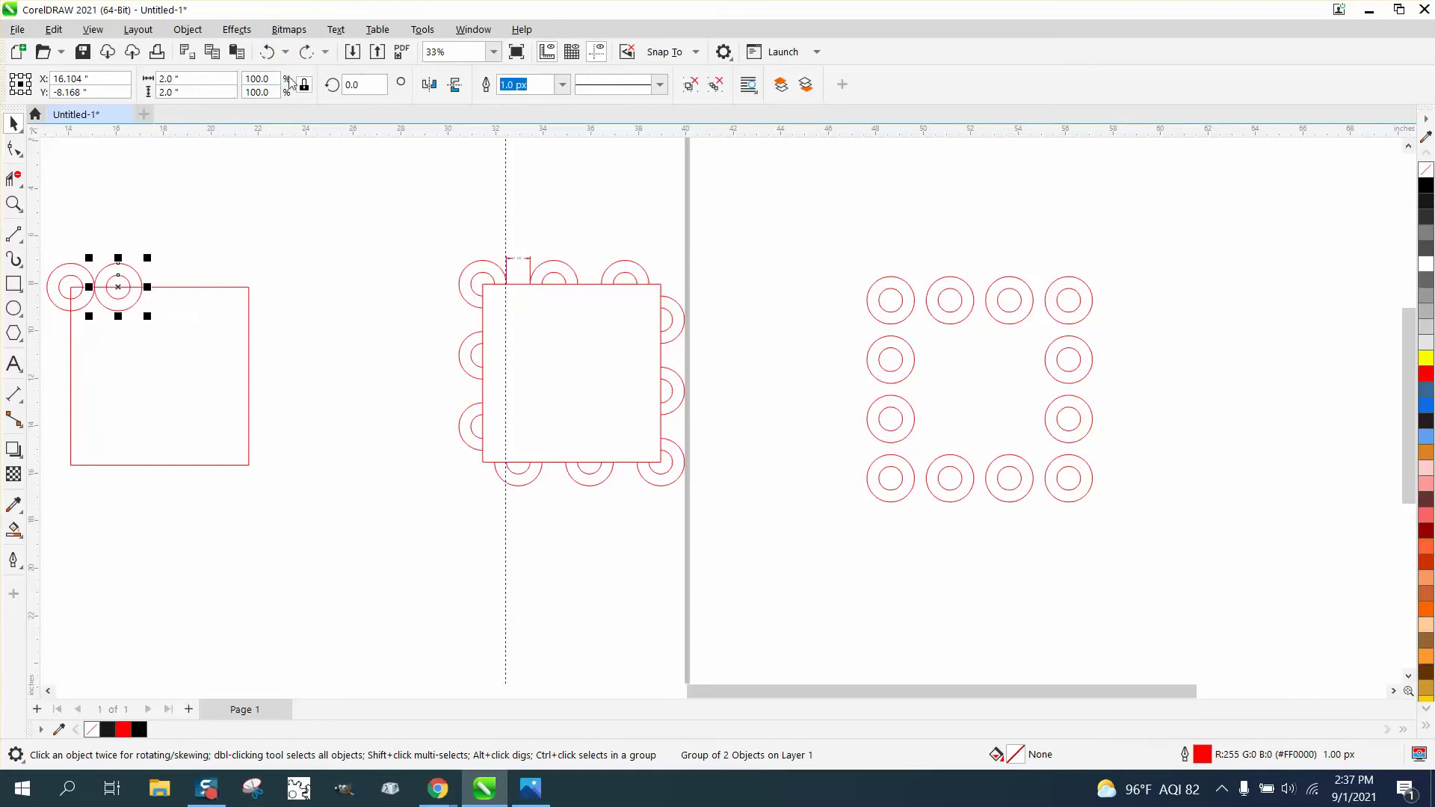
click(317, 259)
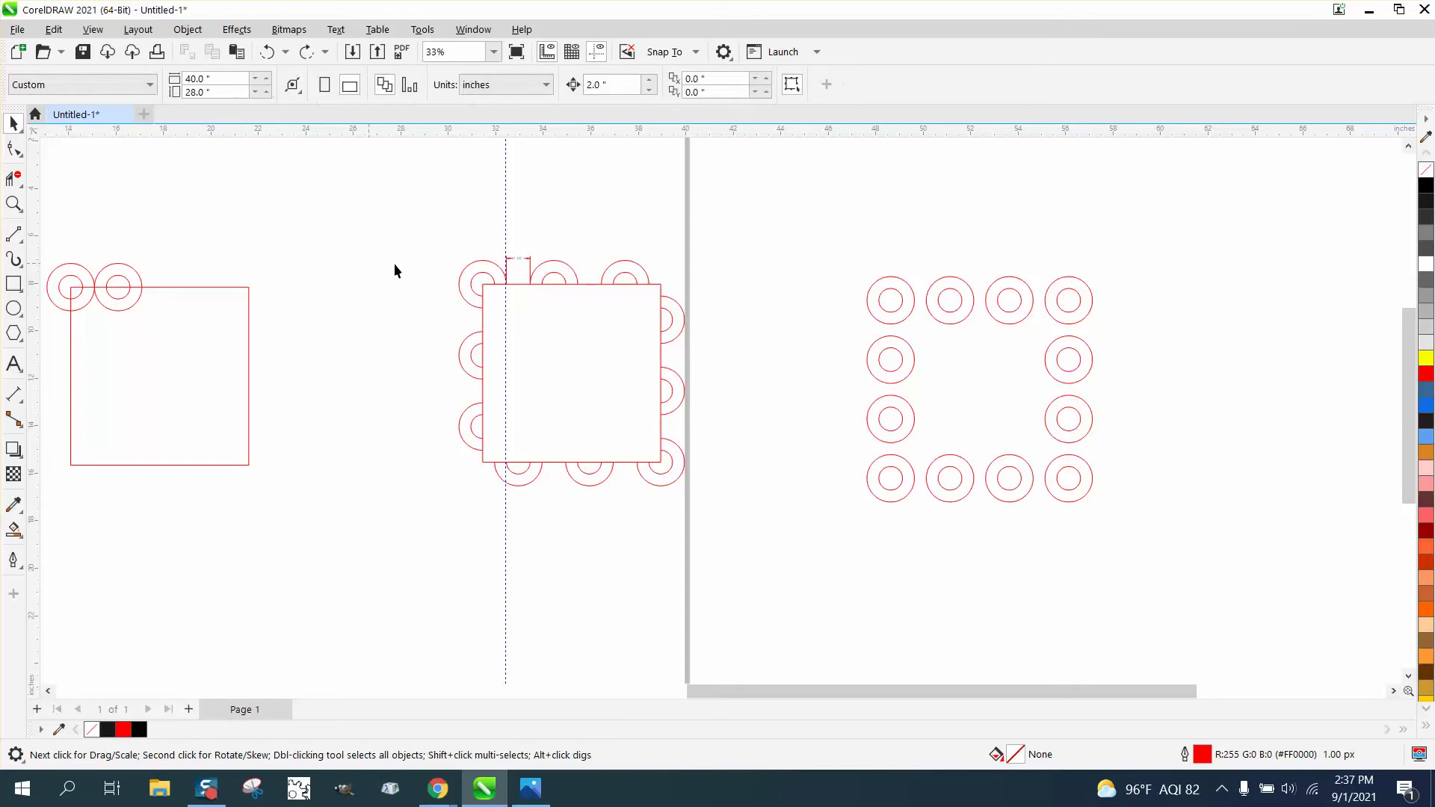
click(138, 278)
click(471, 160)
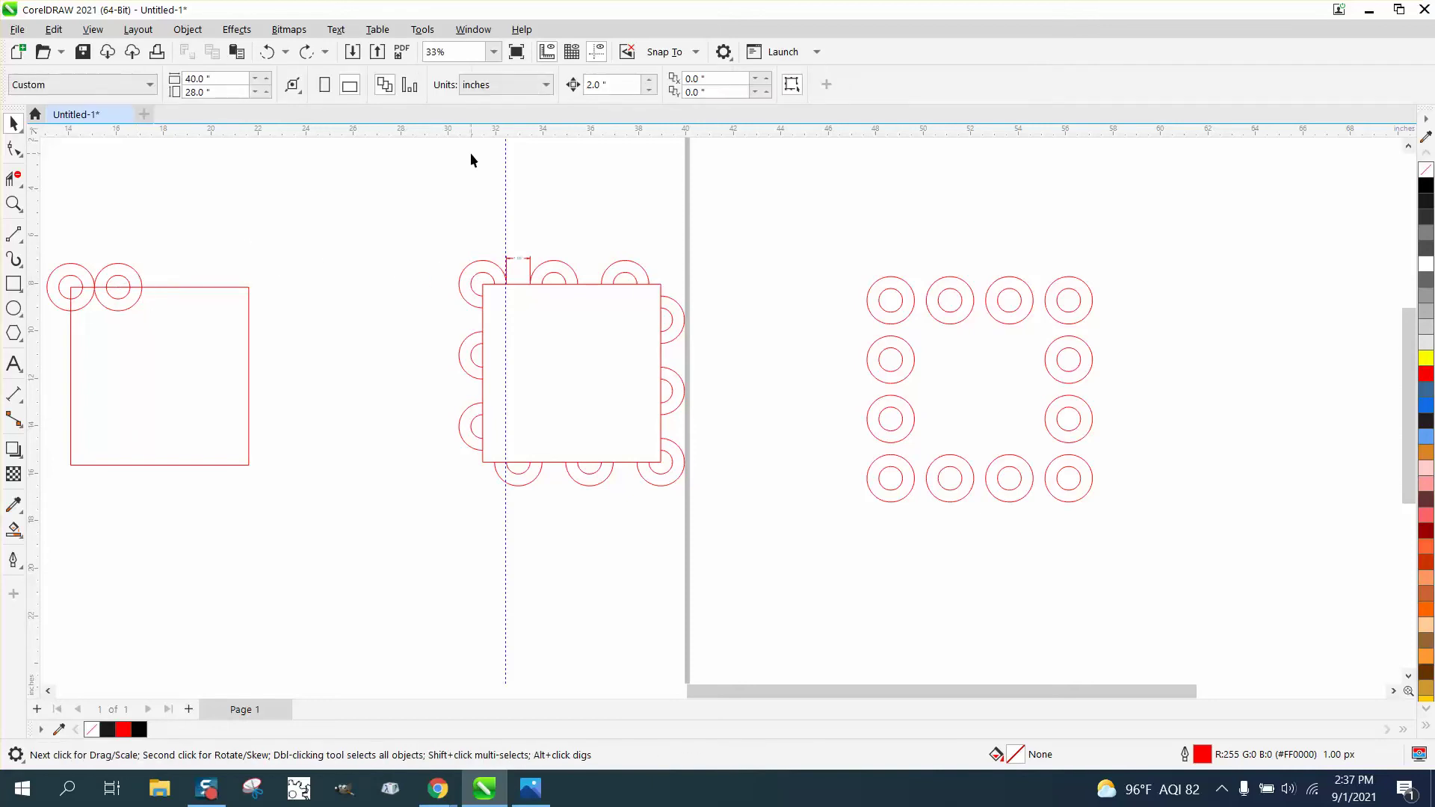
click(124, 261)
key(Delete)
- Set the nudge distance to 3 inches and place a duplicate of the corner ring 3 inches to the right along the top edge
drag(49, 242, 110, 337)
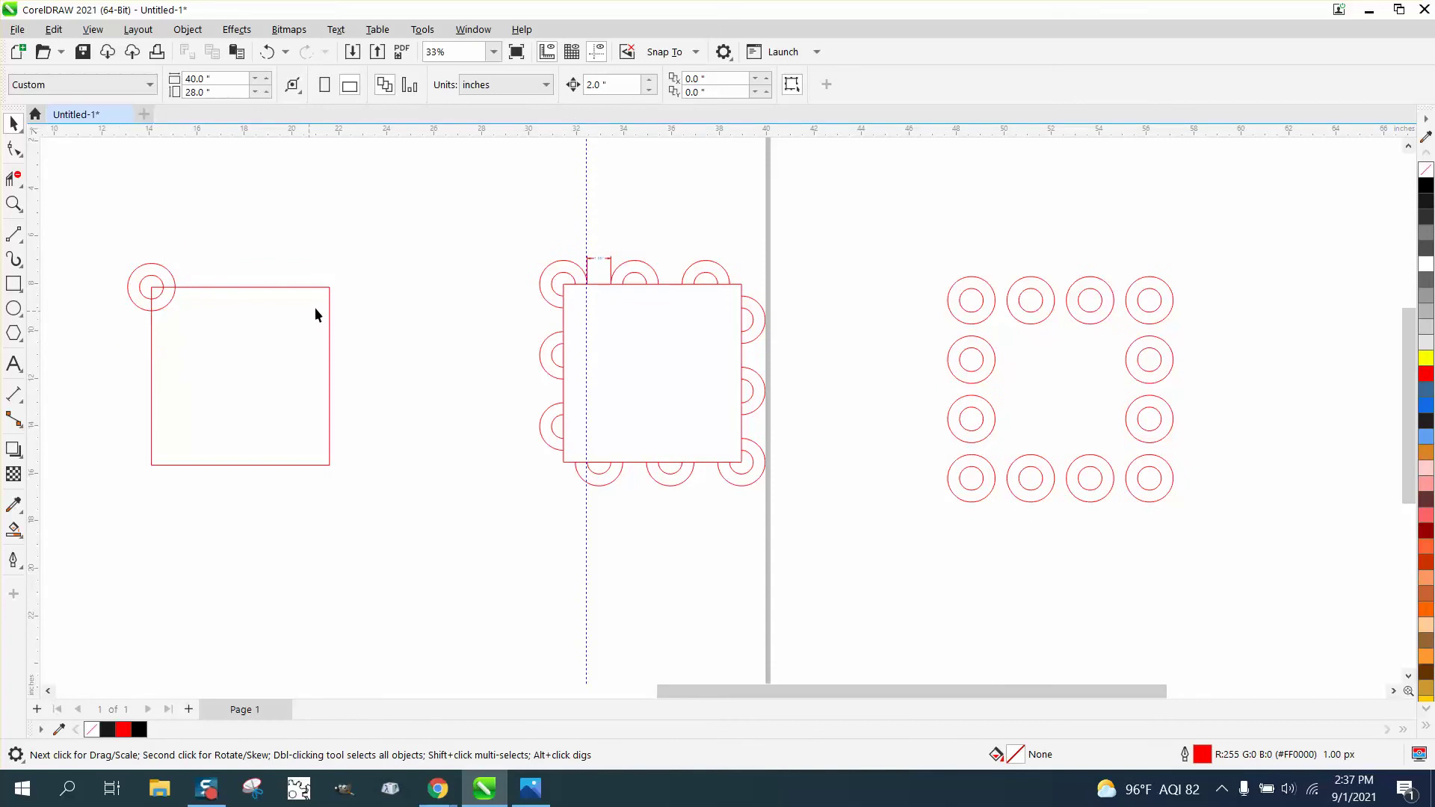
double_click(596, 84)
text(3)
drag(96, 233, 226, 331)
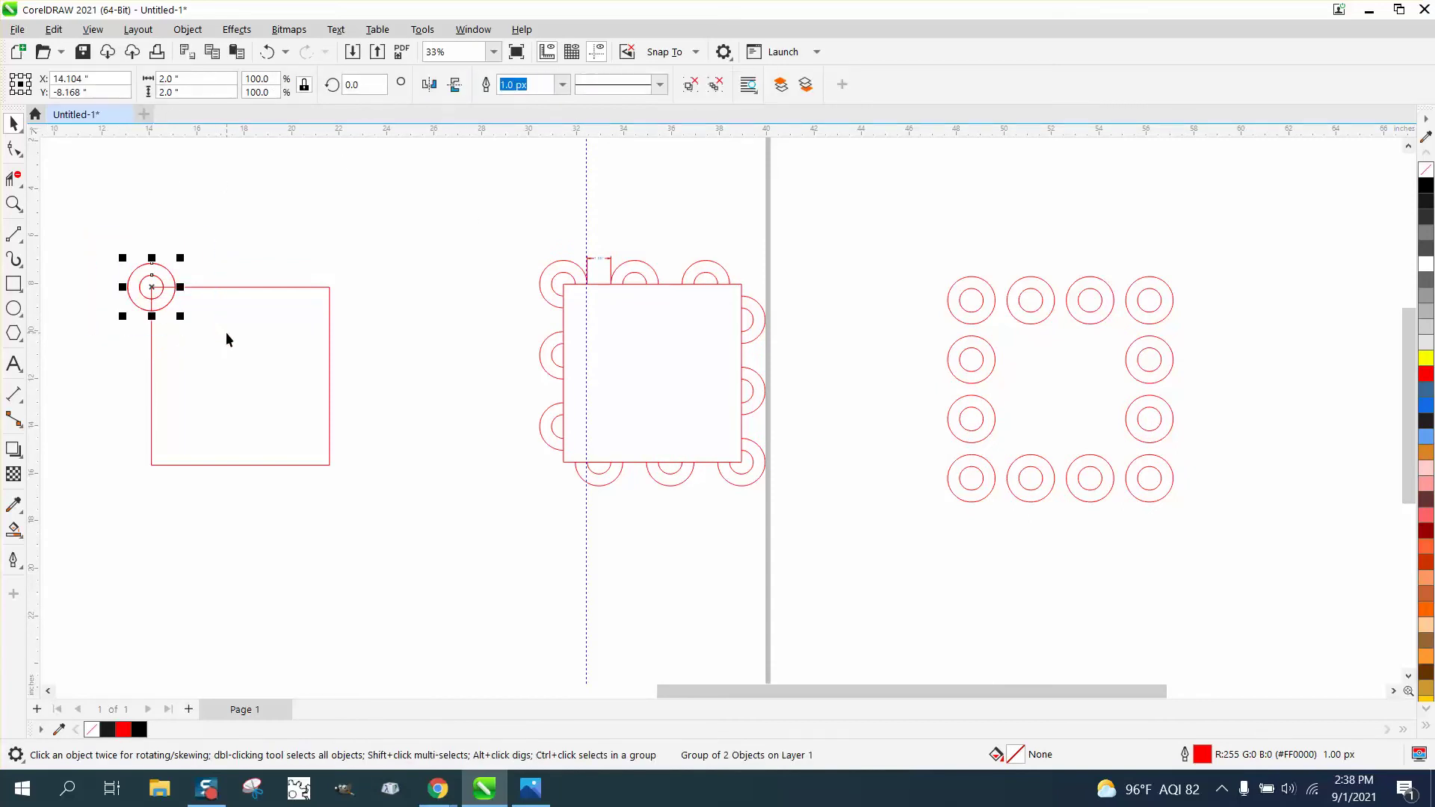
key(ctrl+d)
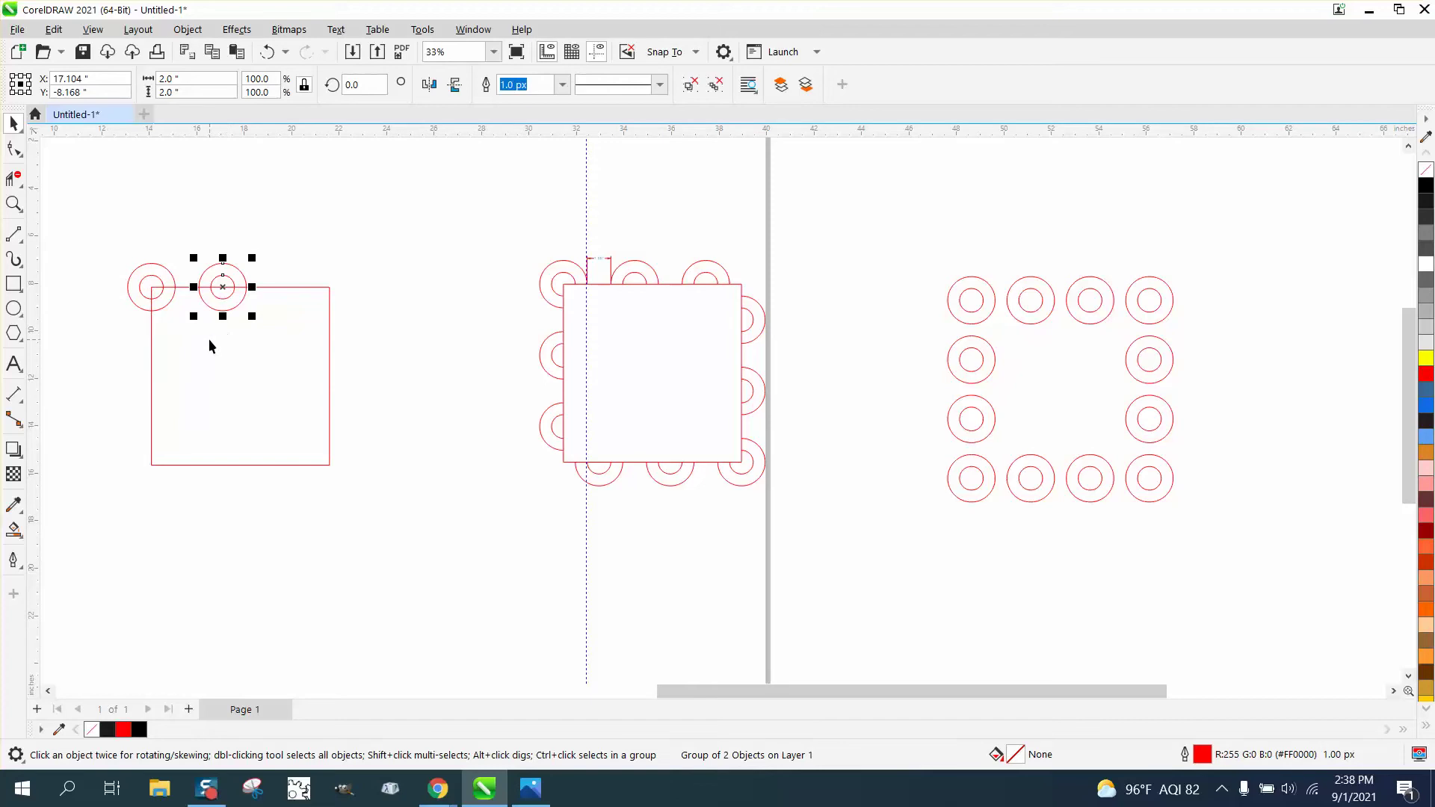
- Add the third ring on the square's top edge and place three rings 3 inches apart, leftward from the square's lower-right corner
key(ctrl+d)
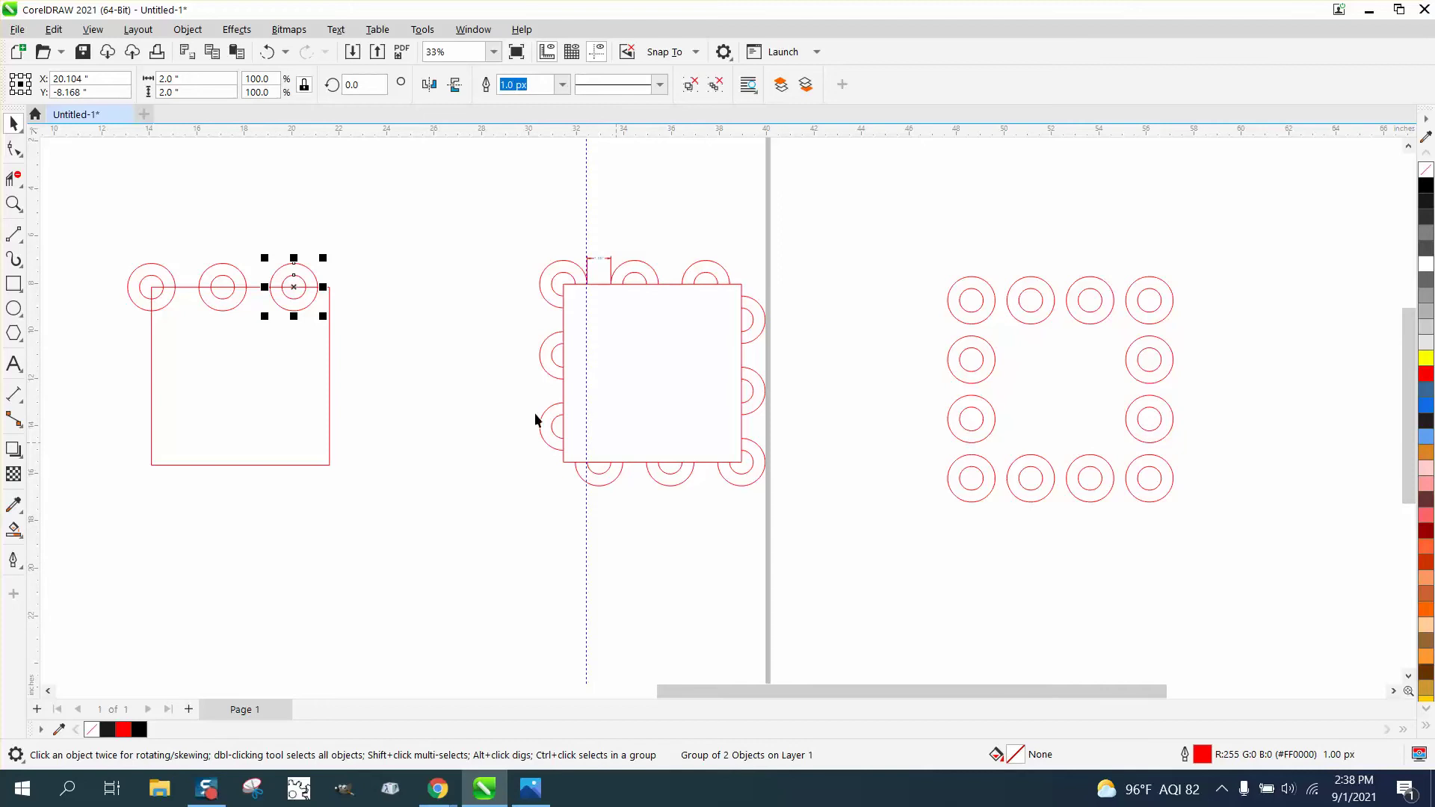
click(169, 275)
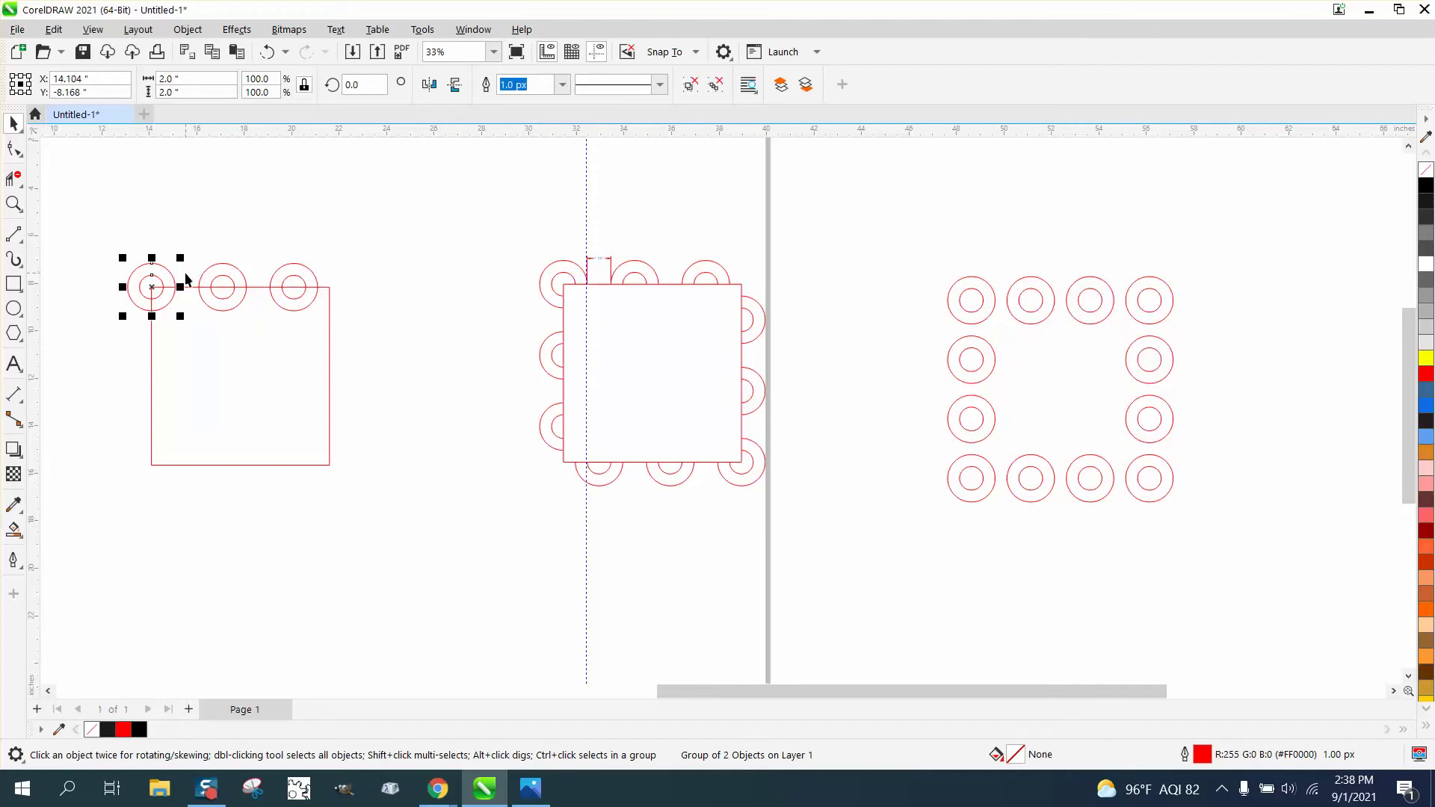
drag(154, 285, 330, 465)
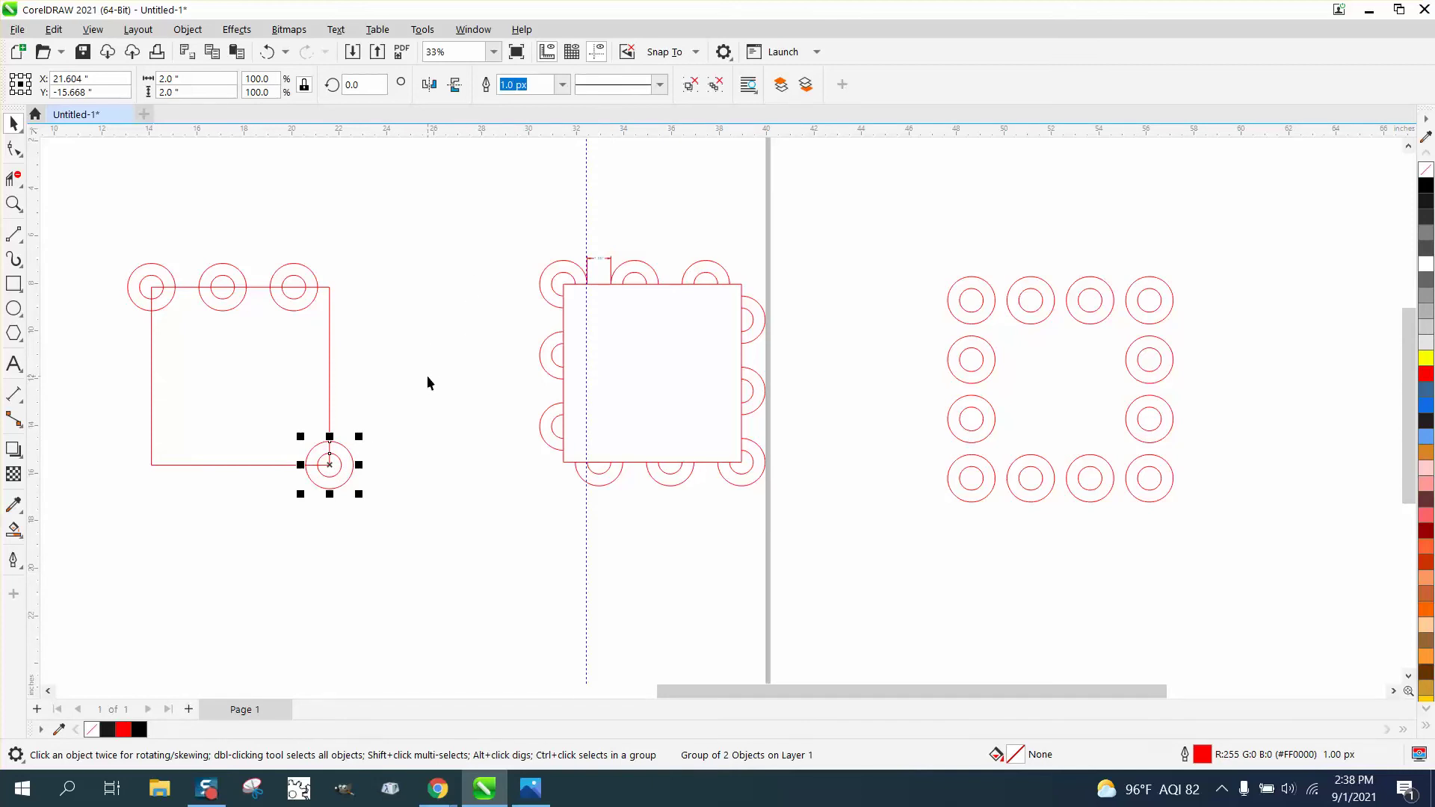
key(ctrl+d)
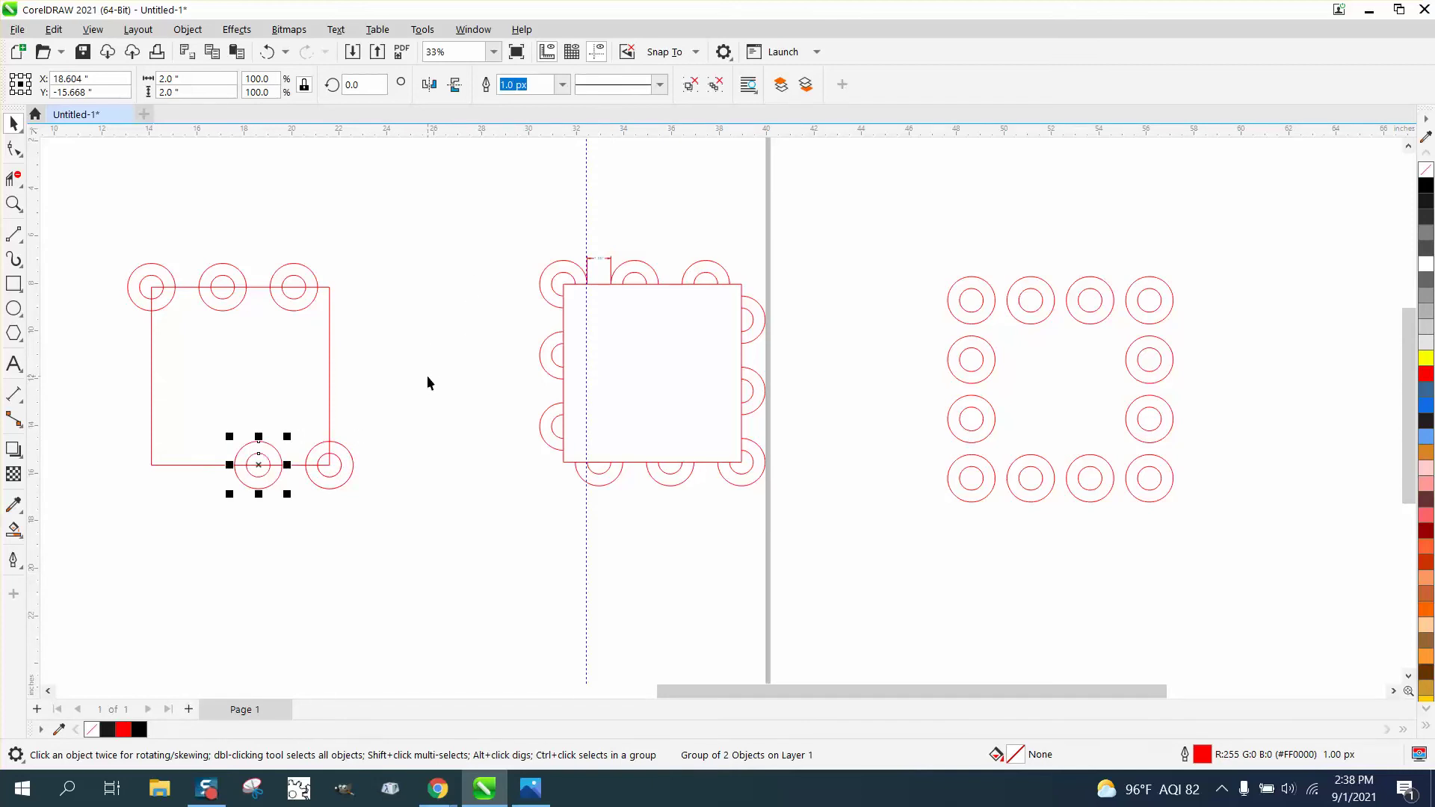
key(ctrl+d)
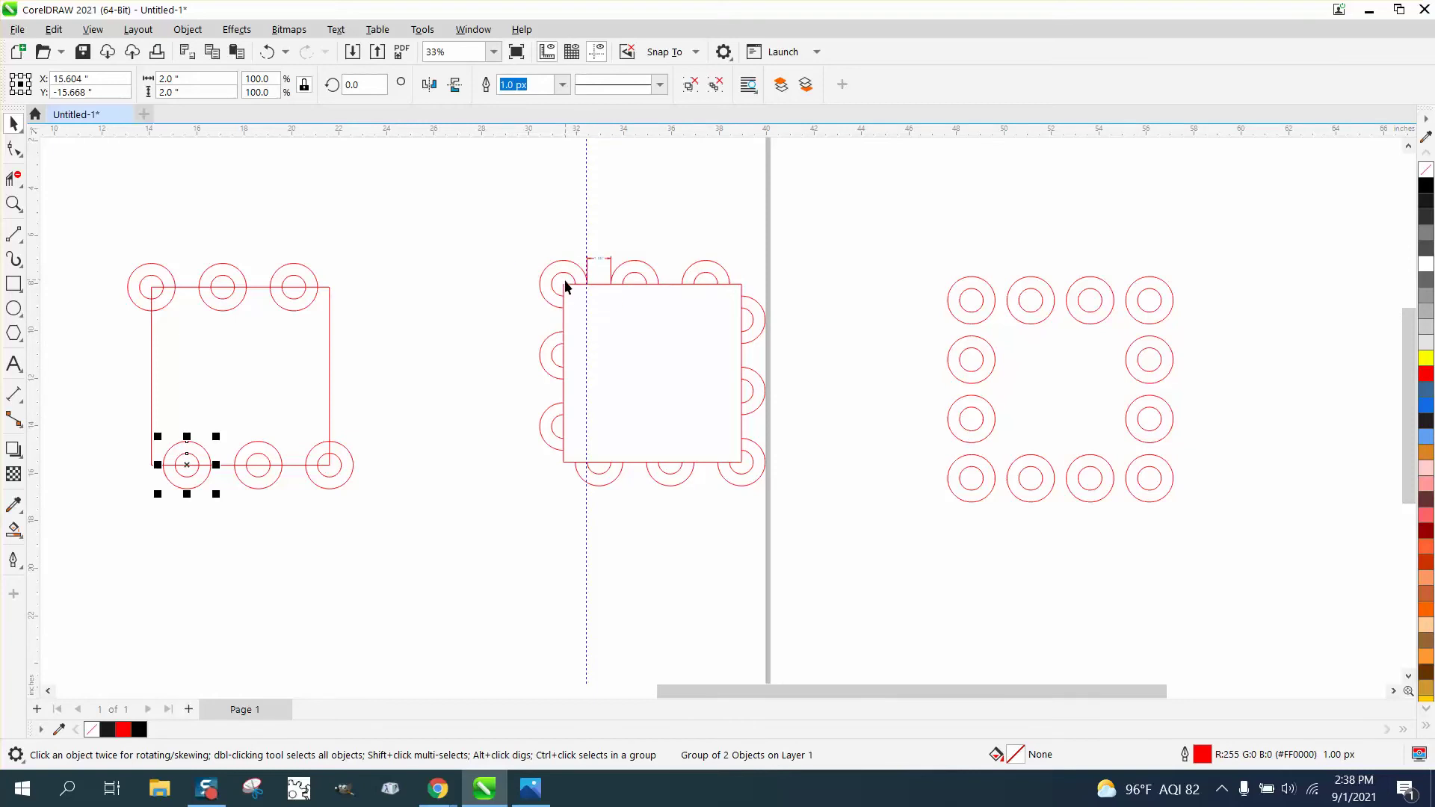
- Duplicate the upper-left corner ring twice down the square's left edge at 3-inch spacing
click(169, 275)
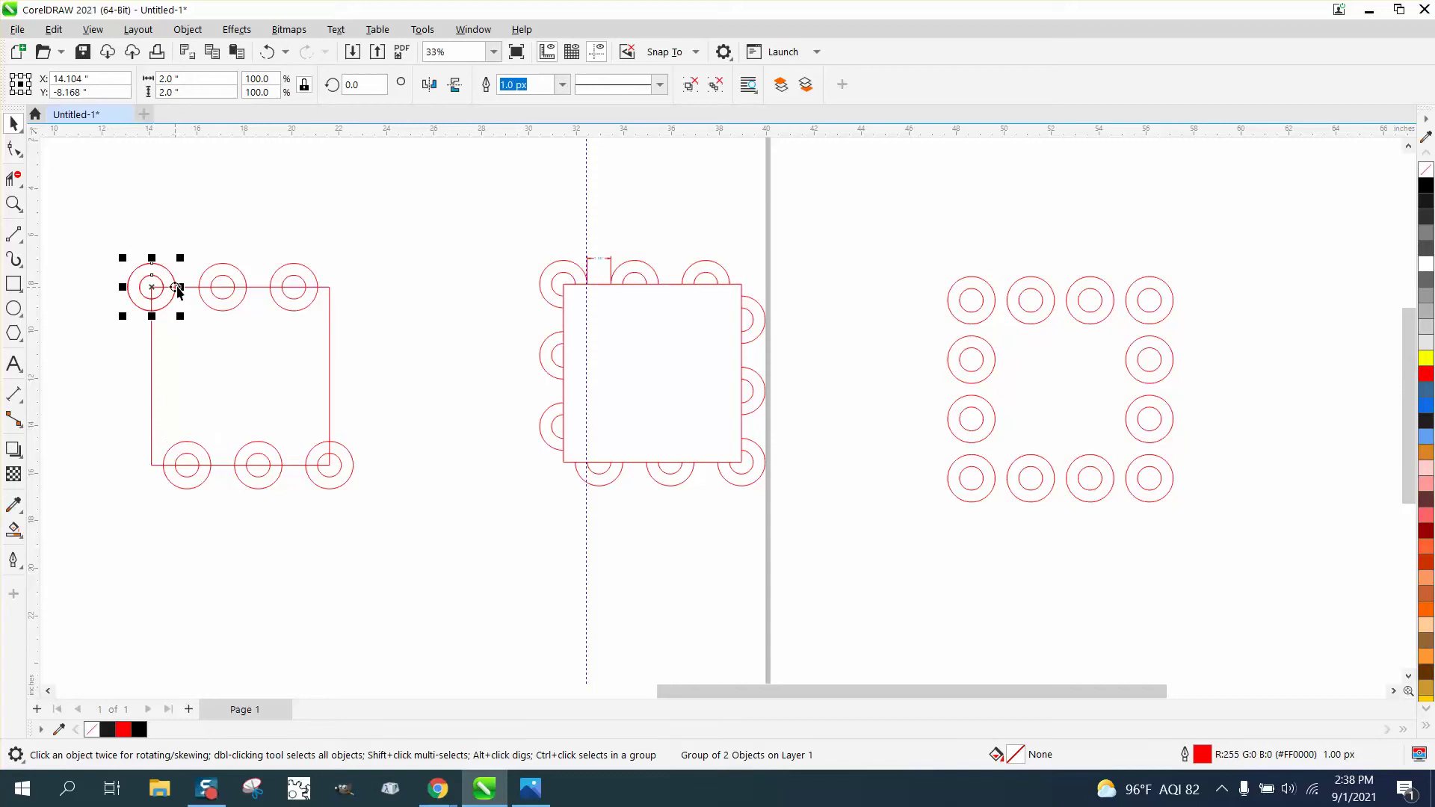
key(ctrl+d)
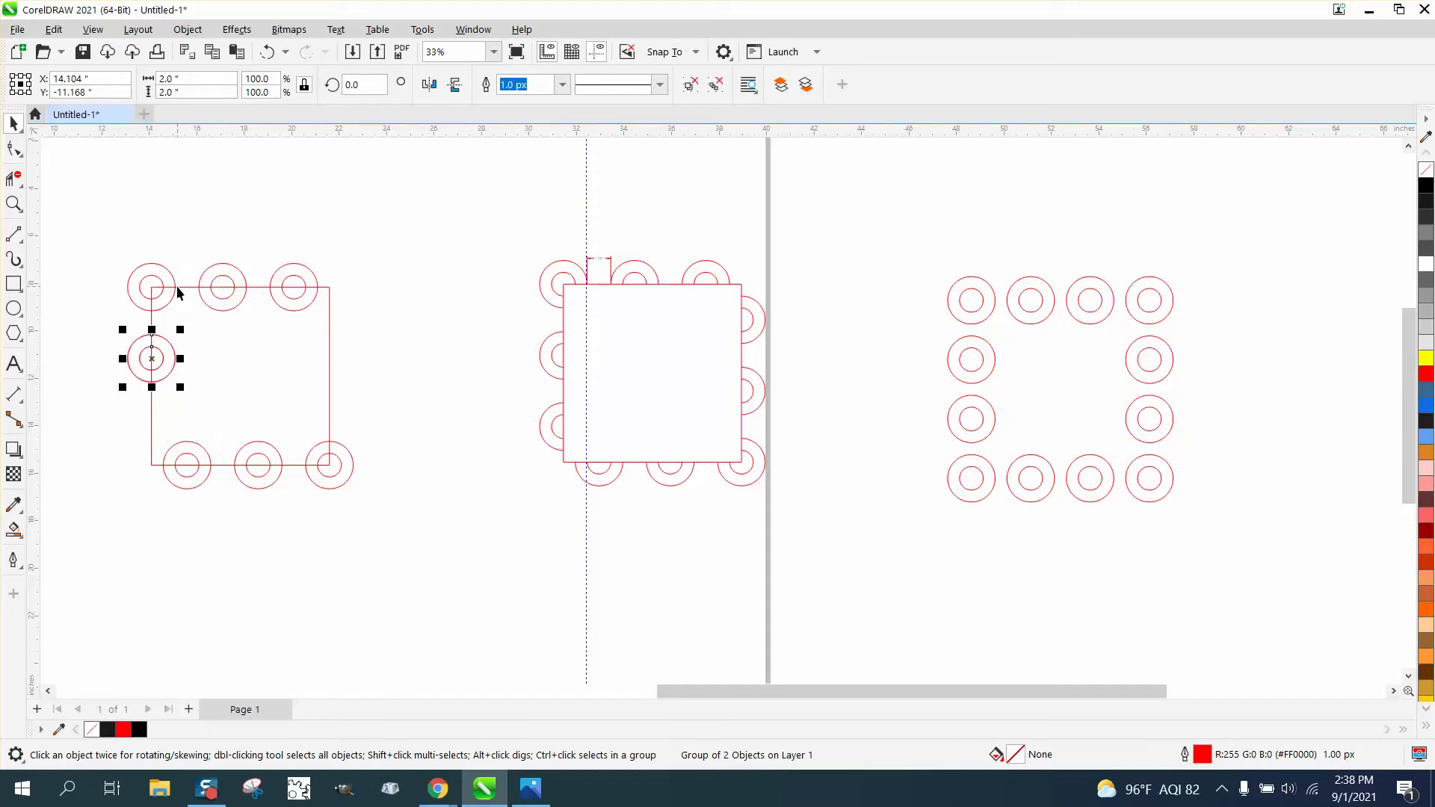
key(ctrl+d)
key(Down)
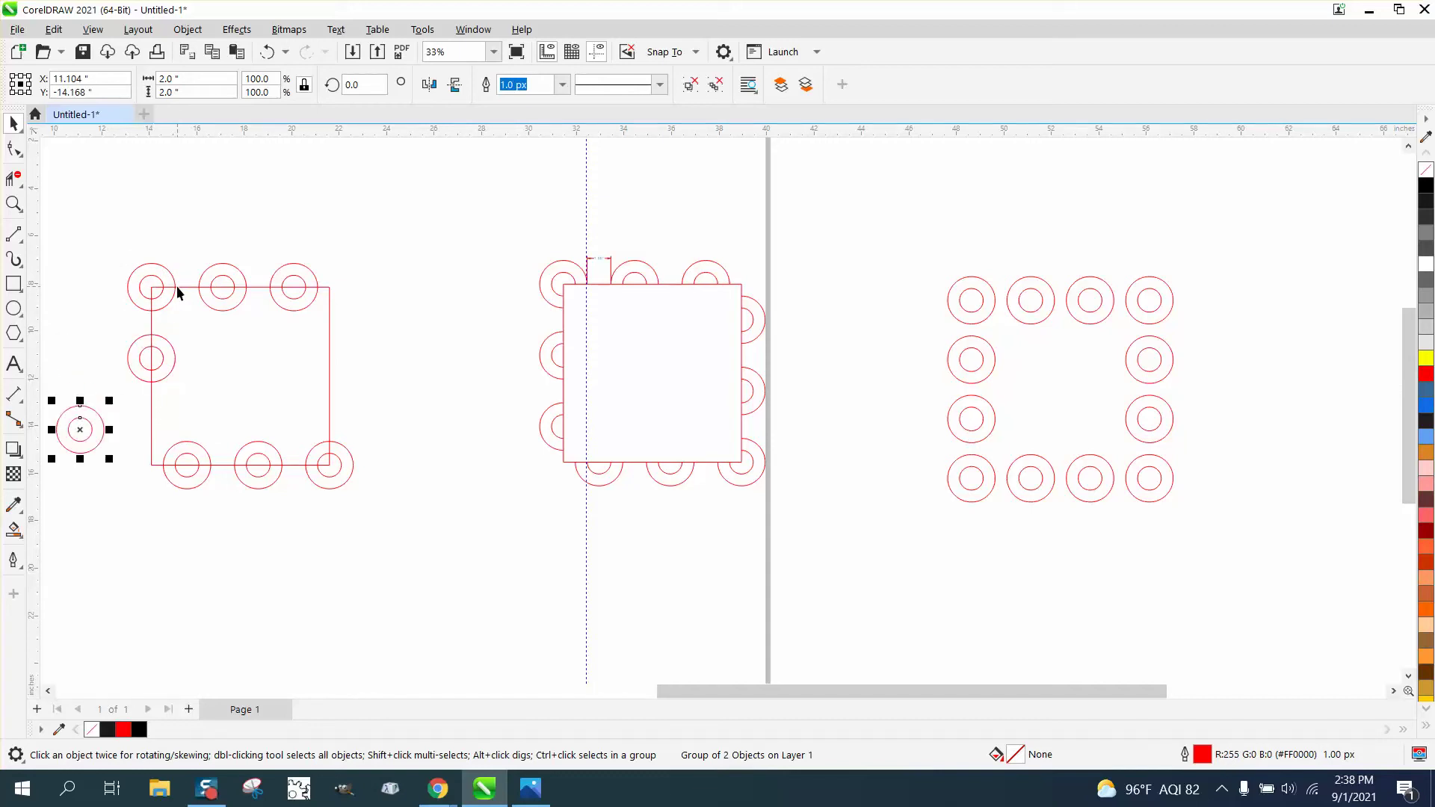
key(Right)
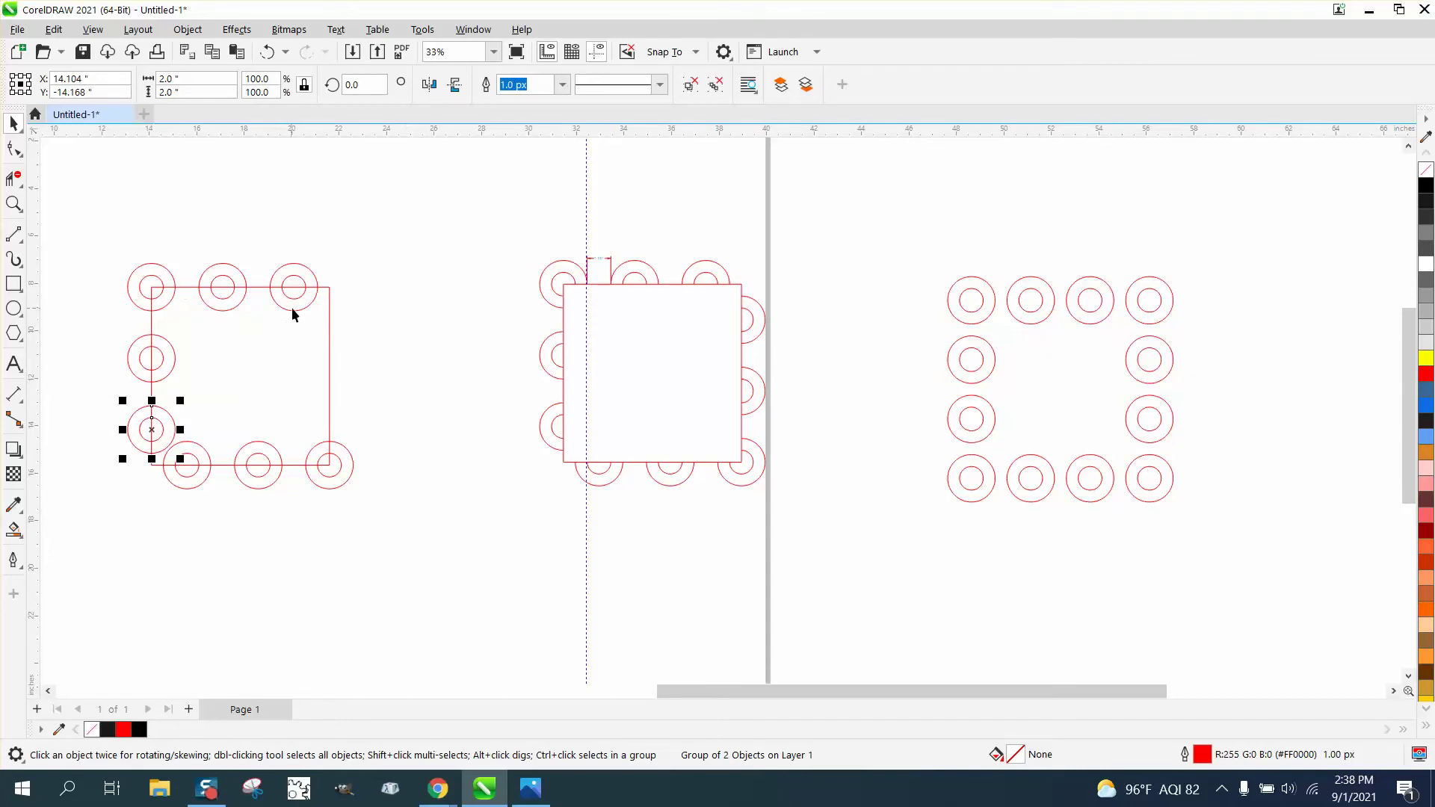
- Duplicate the lower-right corner ring twice up the square's right edge at 3-inch spacing
click(350, 452)
key(KP_Add)
key(Up)
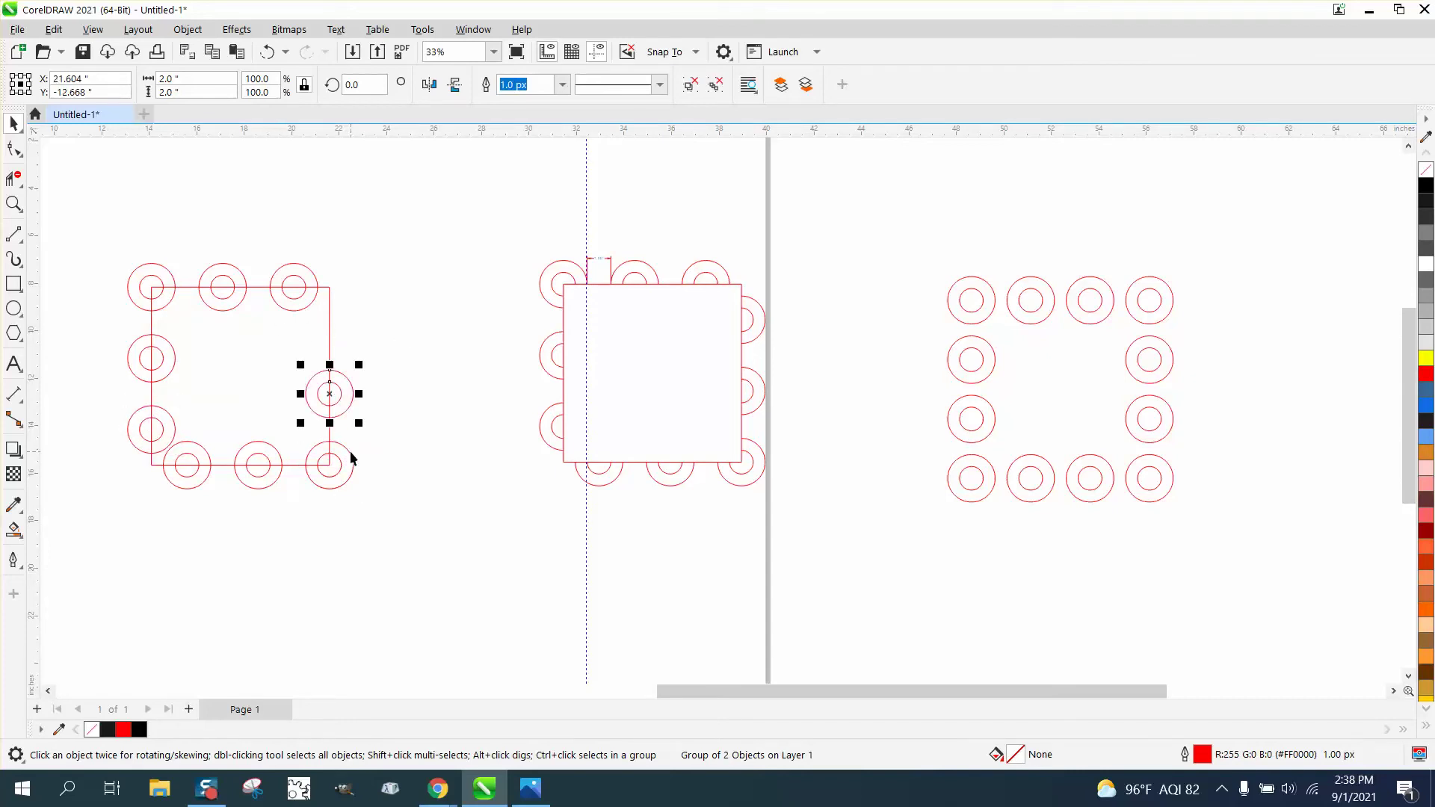
key(KP_Add)
key(Up)
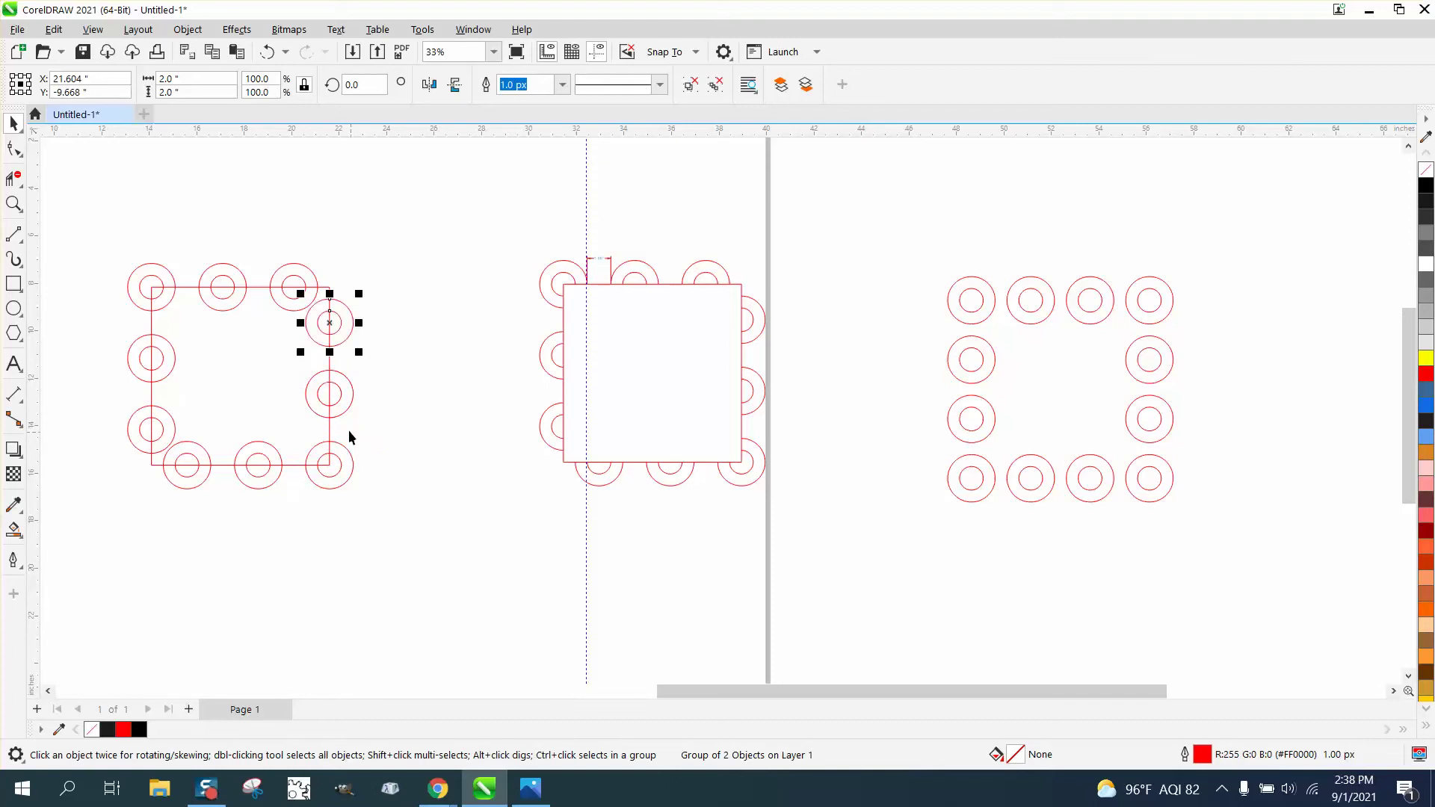
- Try to move the left square off its rings to the right in repeated 3-inch nudges
click(340, 289)
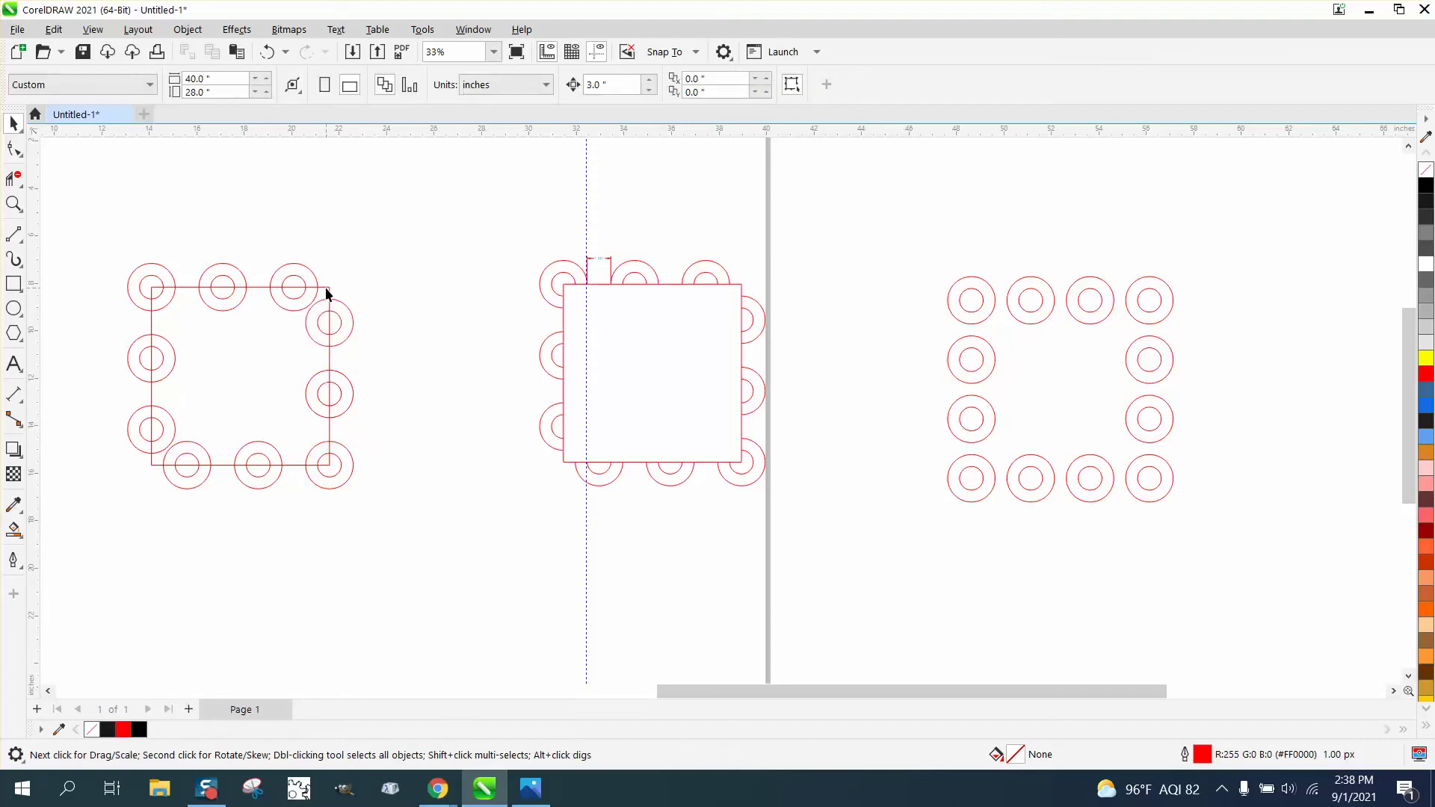
click(329, 287)
key(Right)
key(Right)
key(Right)
key(Right)
key(Right)
key(Right)
key(Right)
key(Right)
key(Right)
key(Right)
key(Right)
key(Right)
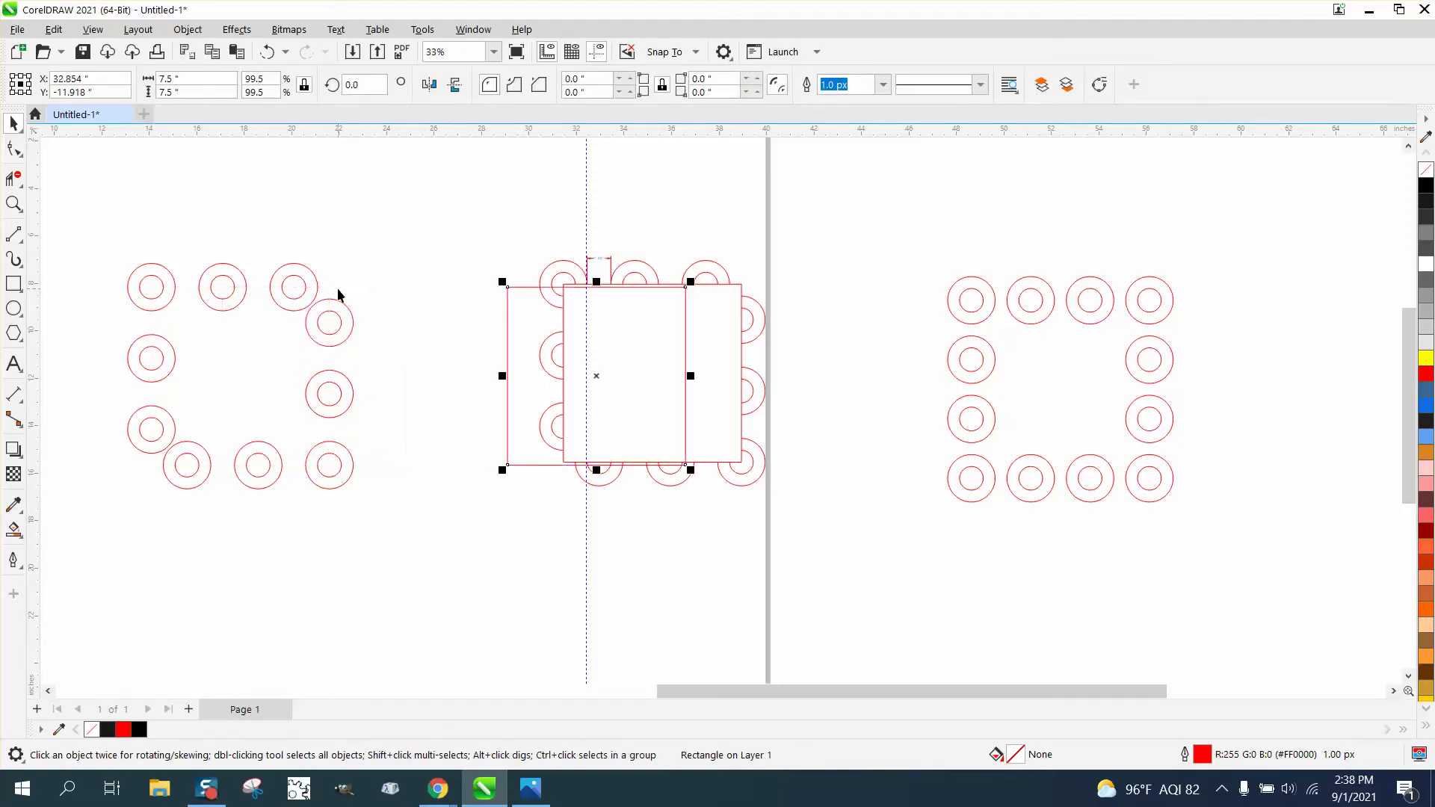
click(13, 204)
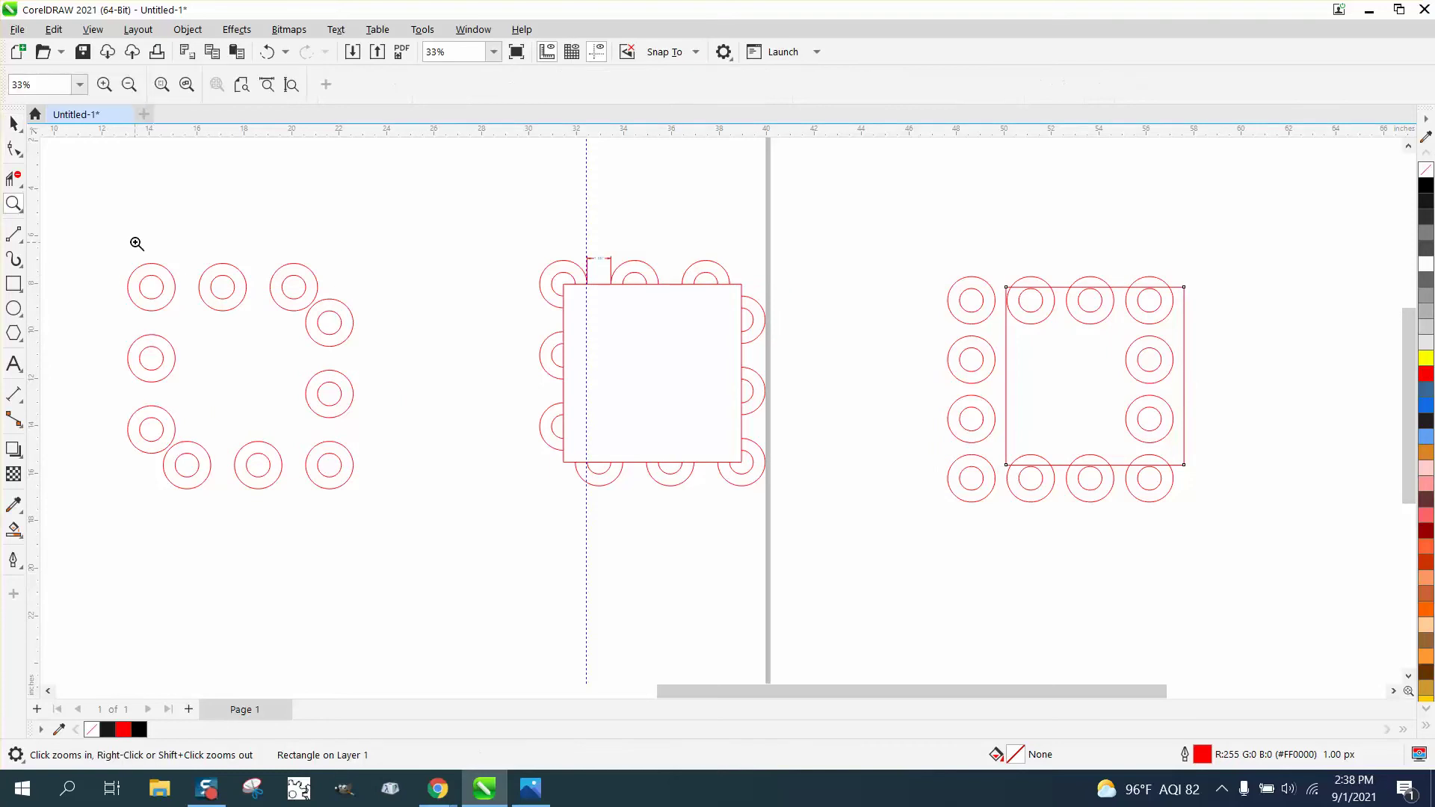
- Undo all the square's nudges until it sits back among its twelve surrounding ring positions
click(267, 52)
click(268, 52)
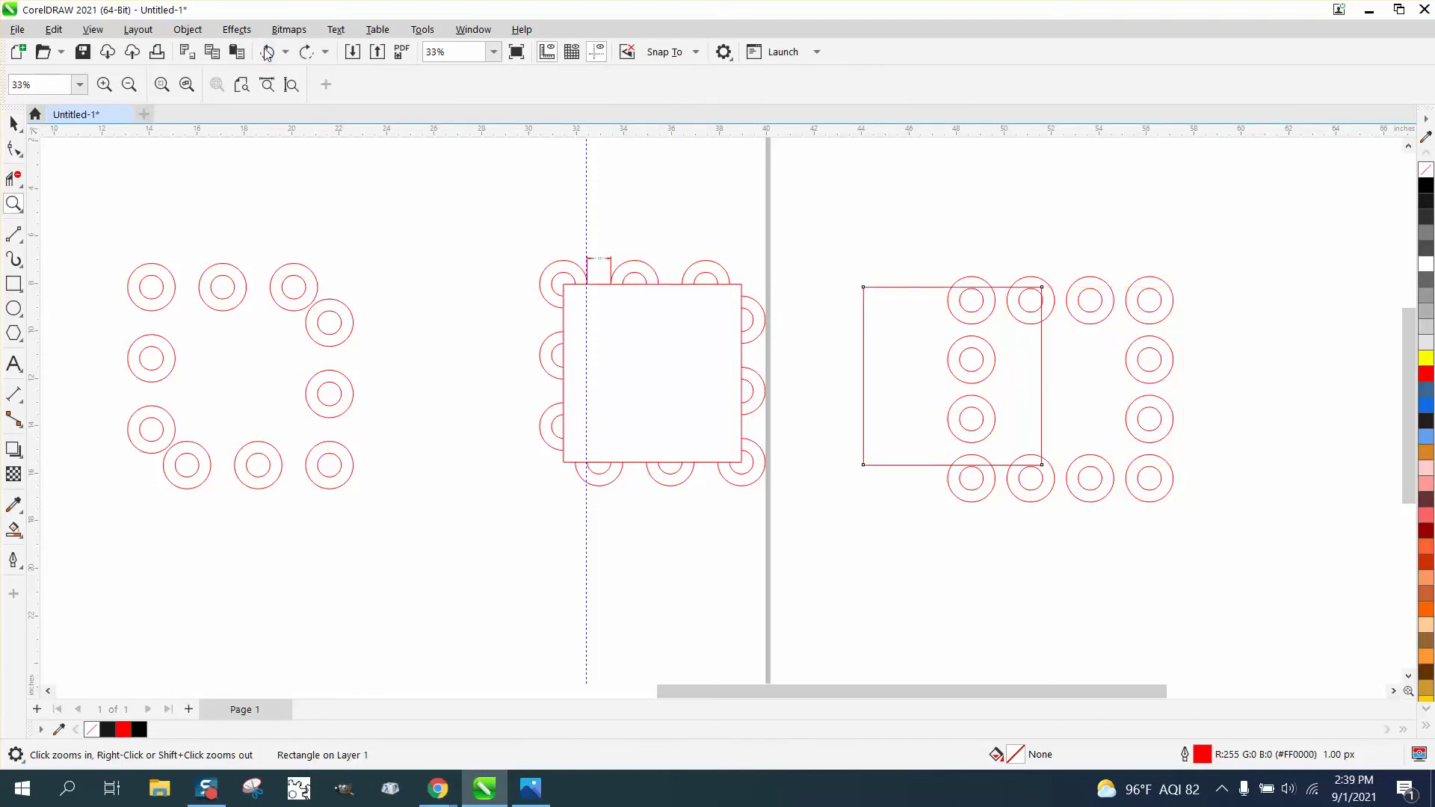
click(268, 52)
click(268, 52)
click(268, 52)
click(268, 52)
click(267, 52)
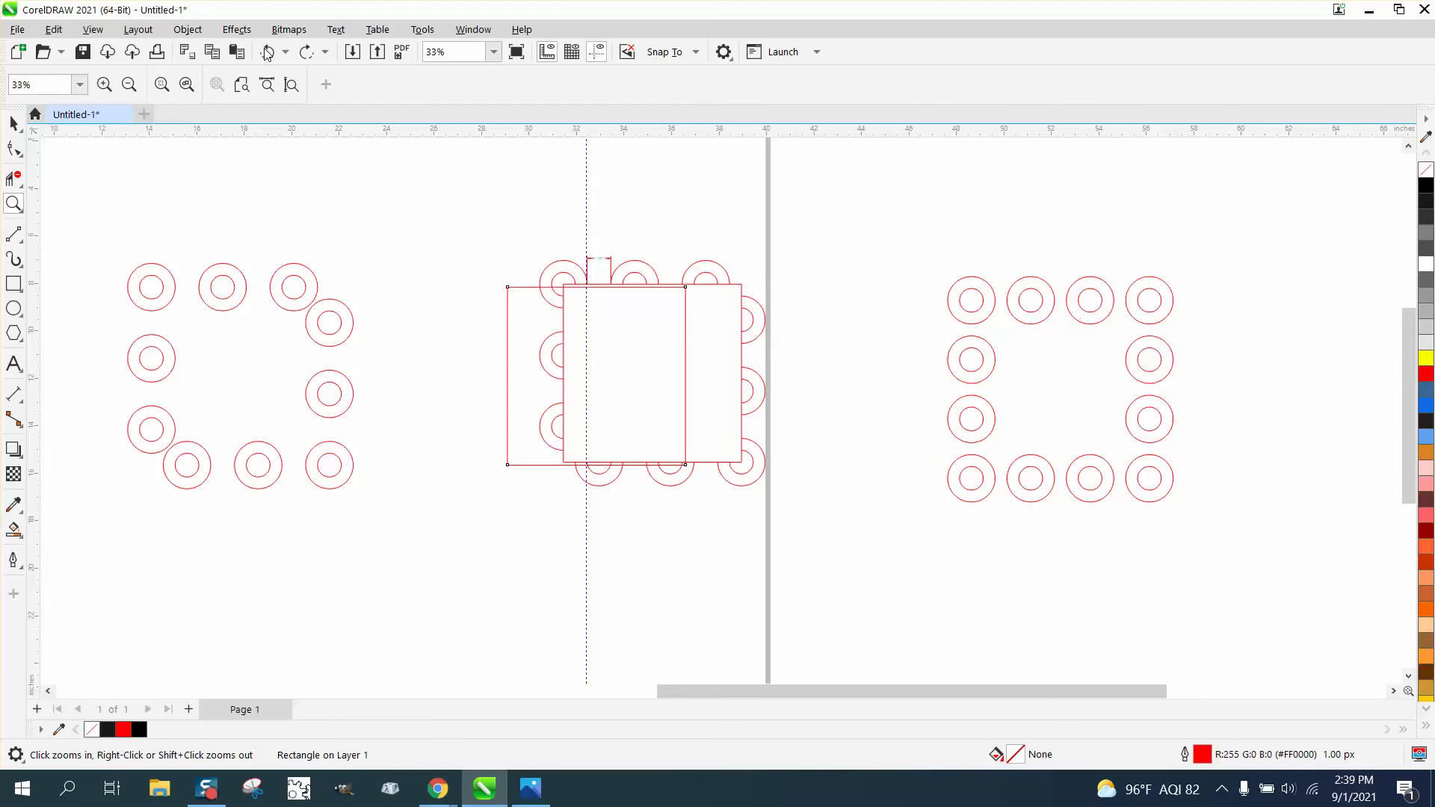
click(267, 52)
click(267, 52)
click(268, 52)
click(268, 53)
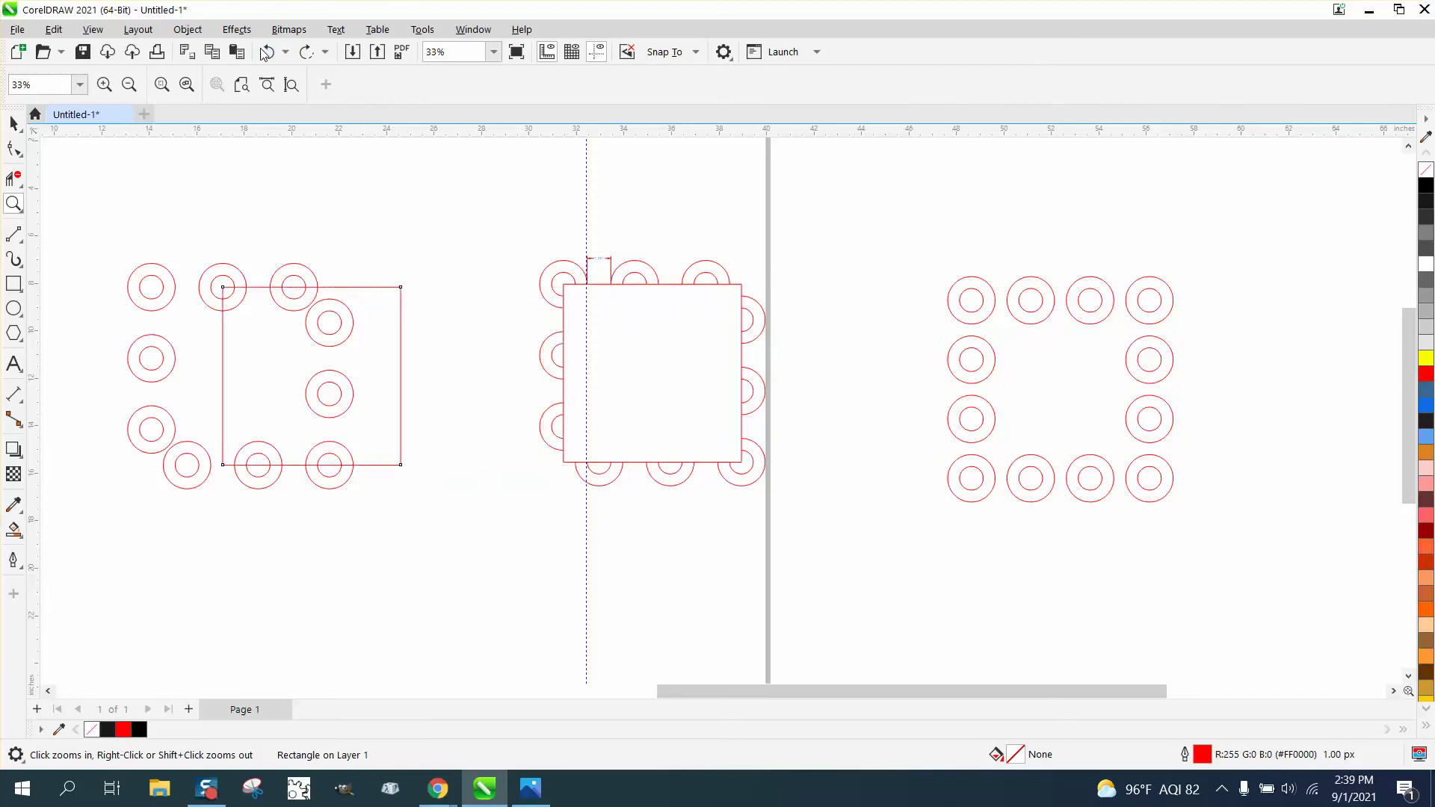
click(267, 52)
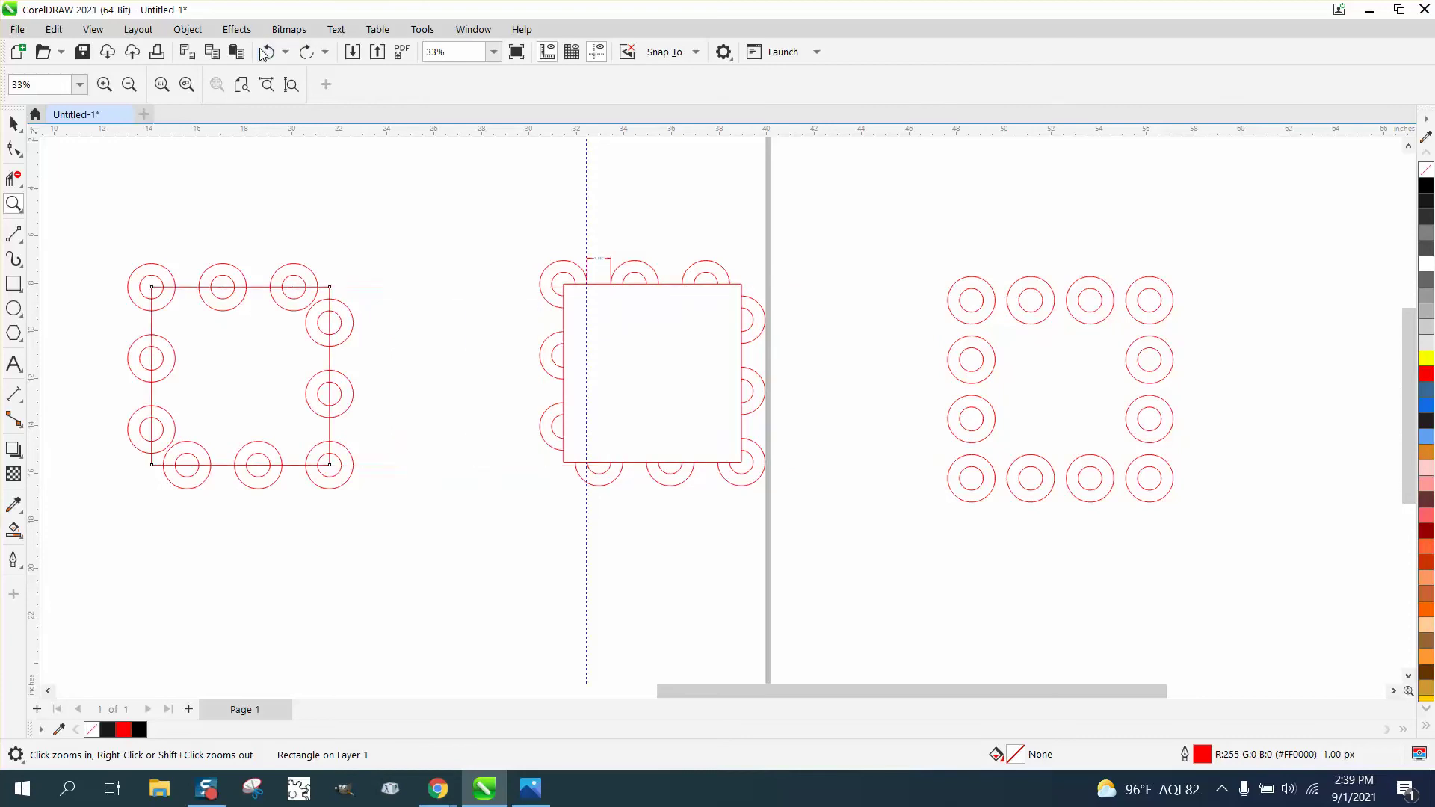
- Remove the parts of the rings lying inside the left square with Virtual Segment Delete
click(13, 179)
drag(157, 296, 327, 452)
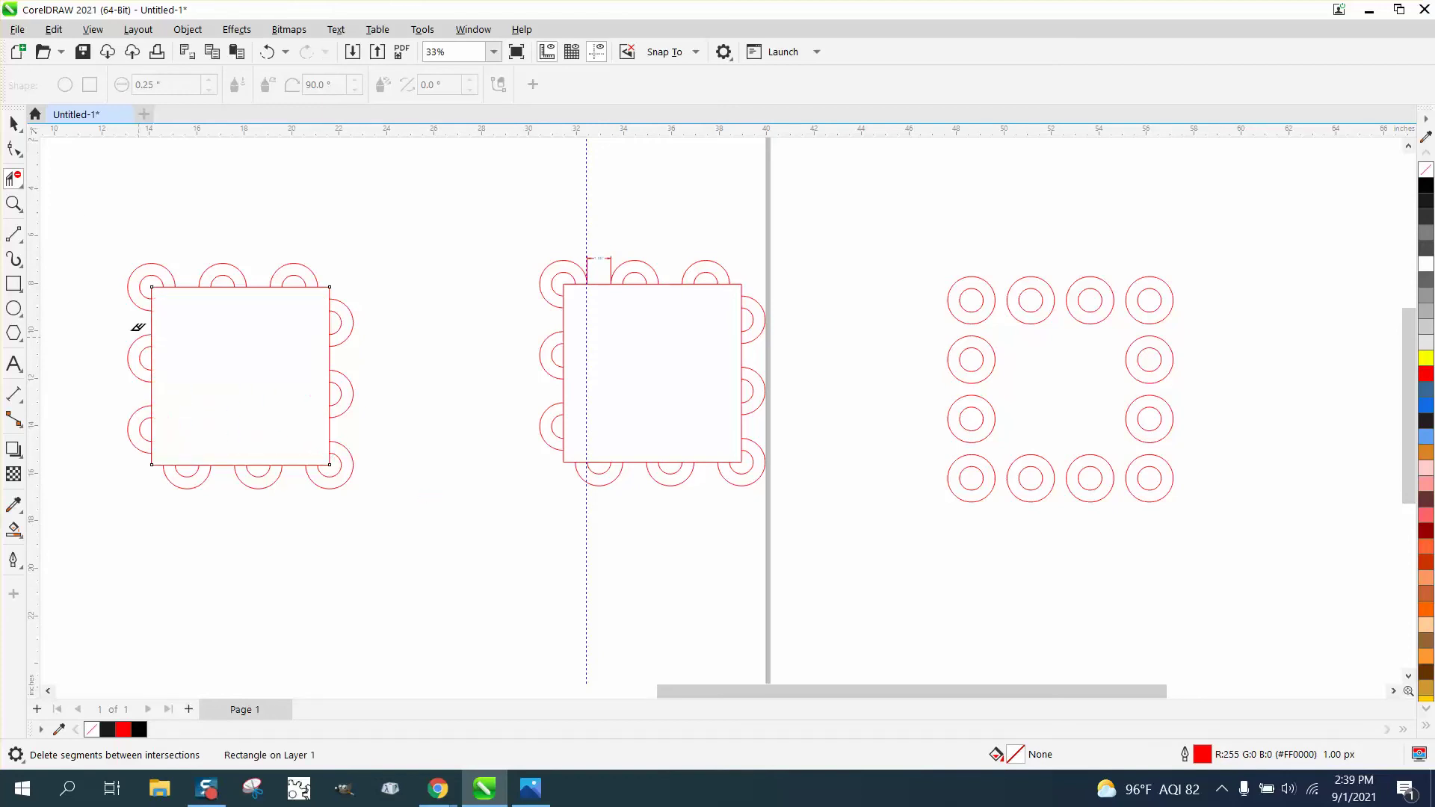
click(13, 123)
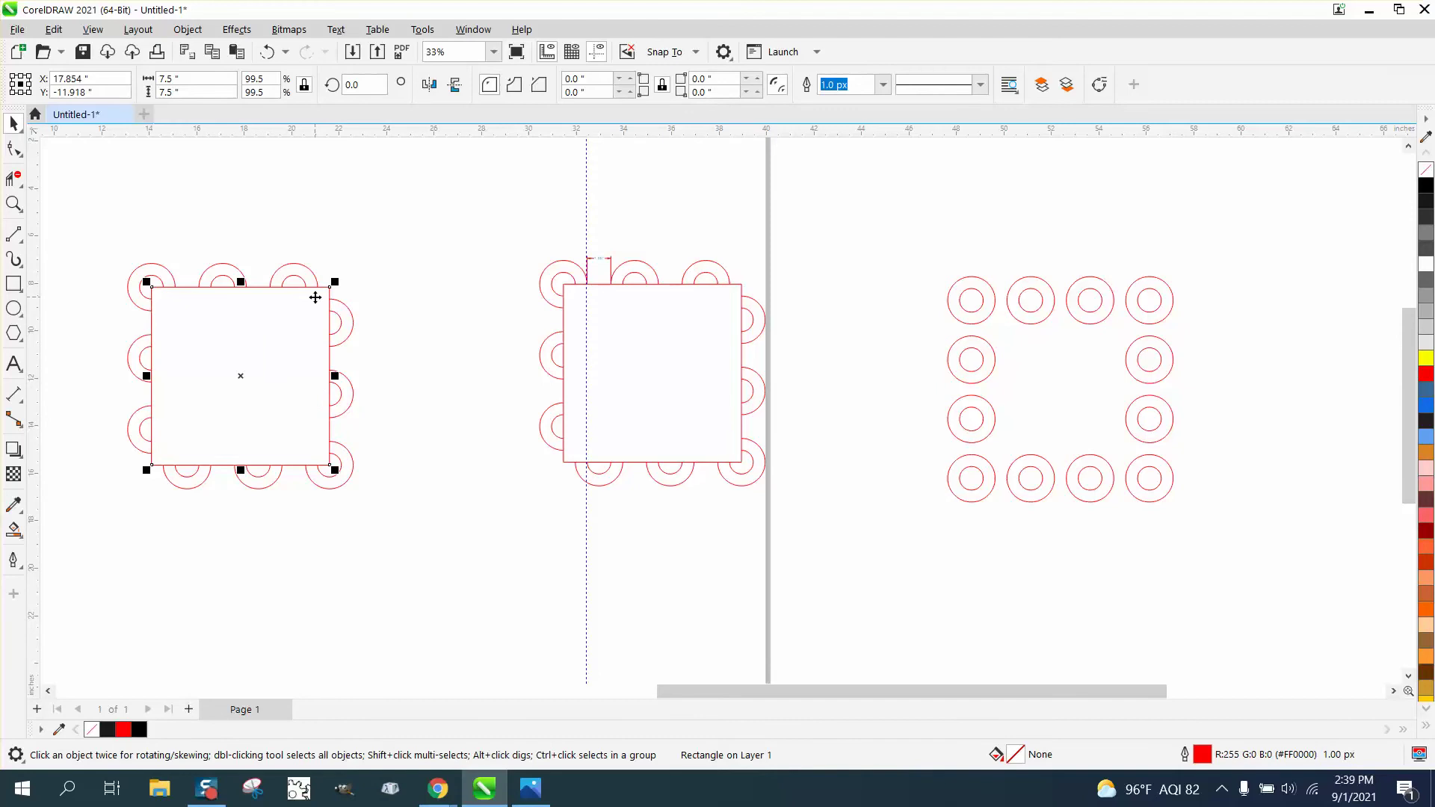
- Set the nudge distance to 8 inches and move the left square two nudges to the right, off the ring arcs
click(402, 248)
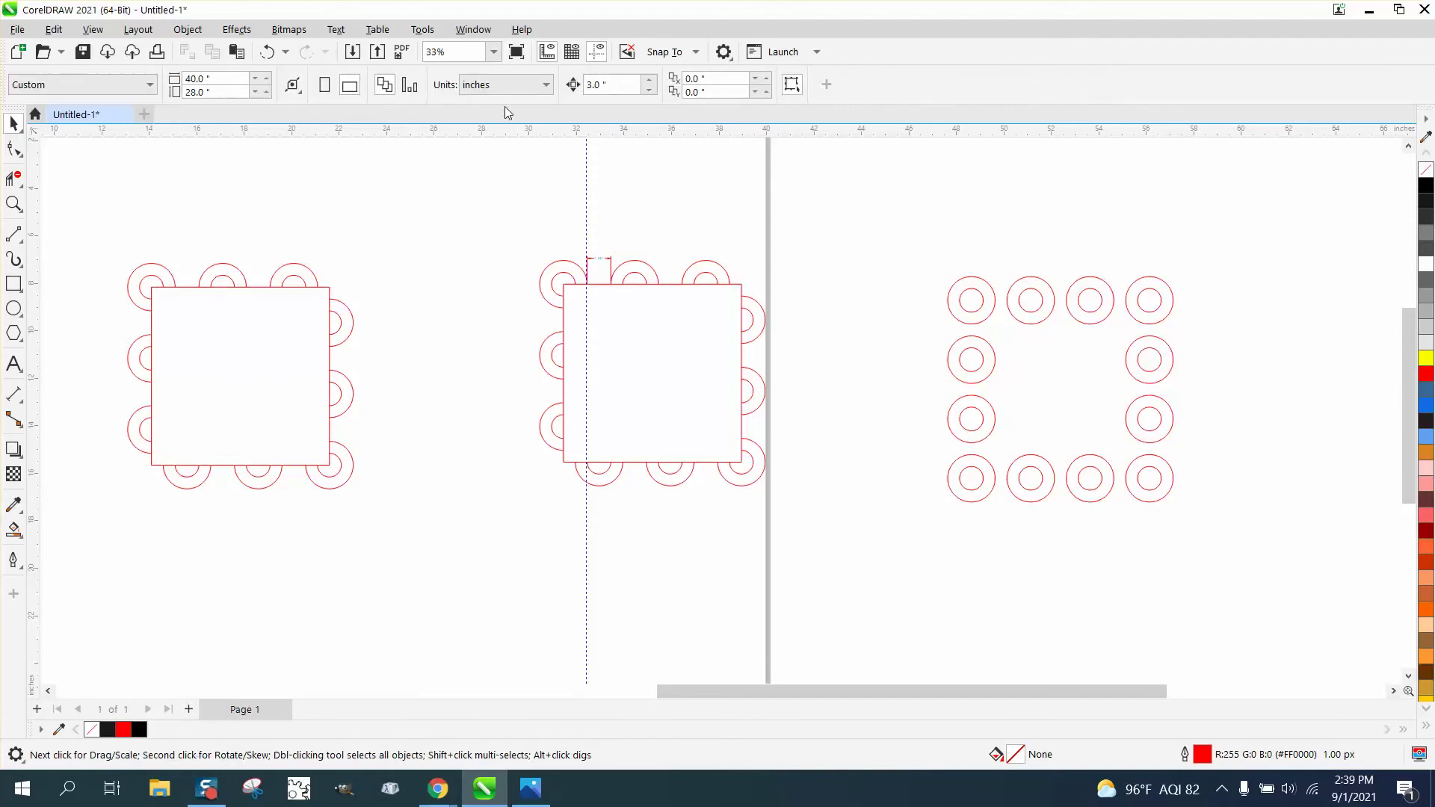
text(8)
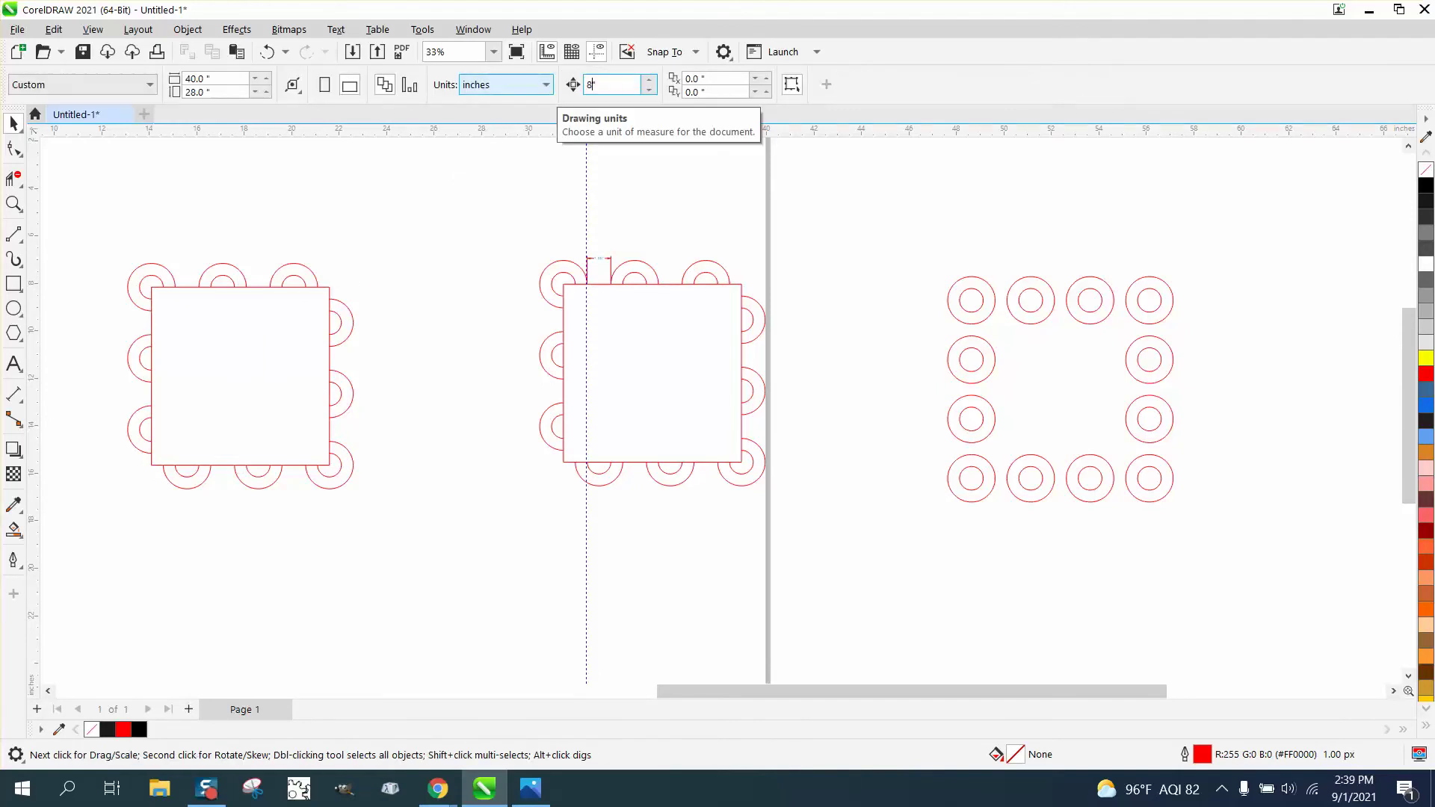
click(330, 292)
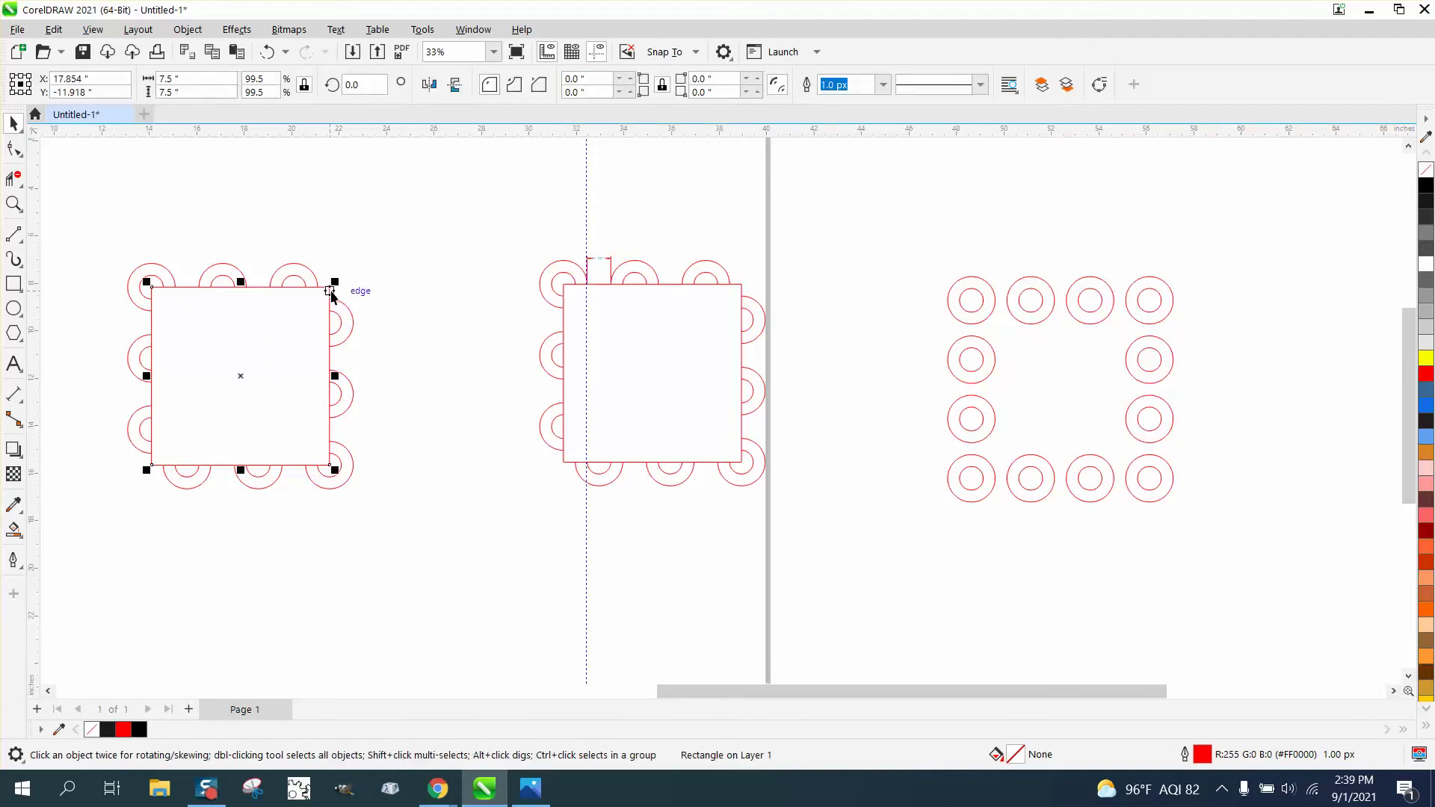
key(Right)
key(Right)
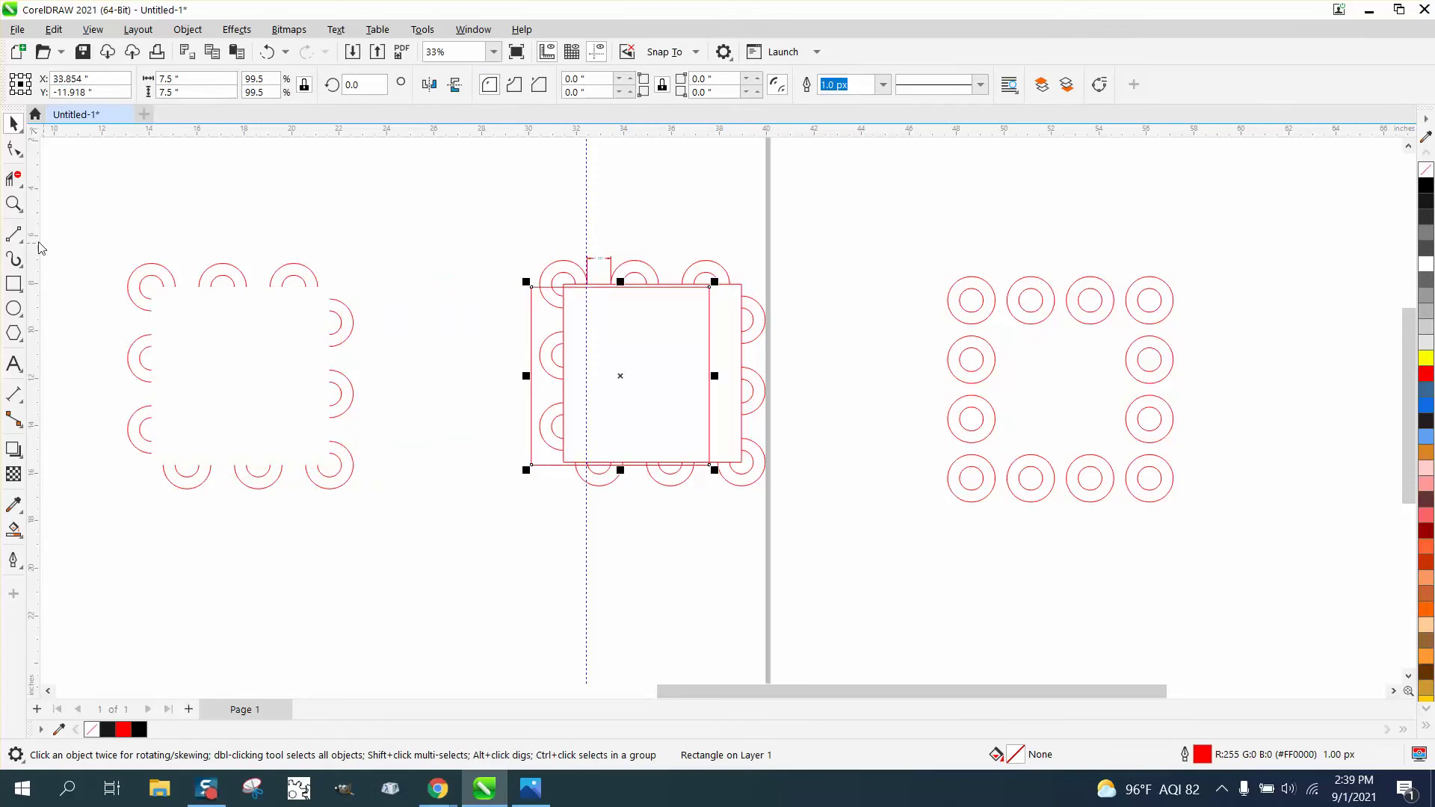
- Place vertical guidelines at the right ends of the upper-left ring's inner and outer arcs
click(13, 204)
drag(83, 233, 523, 552)
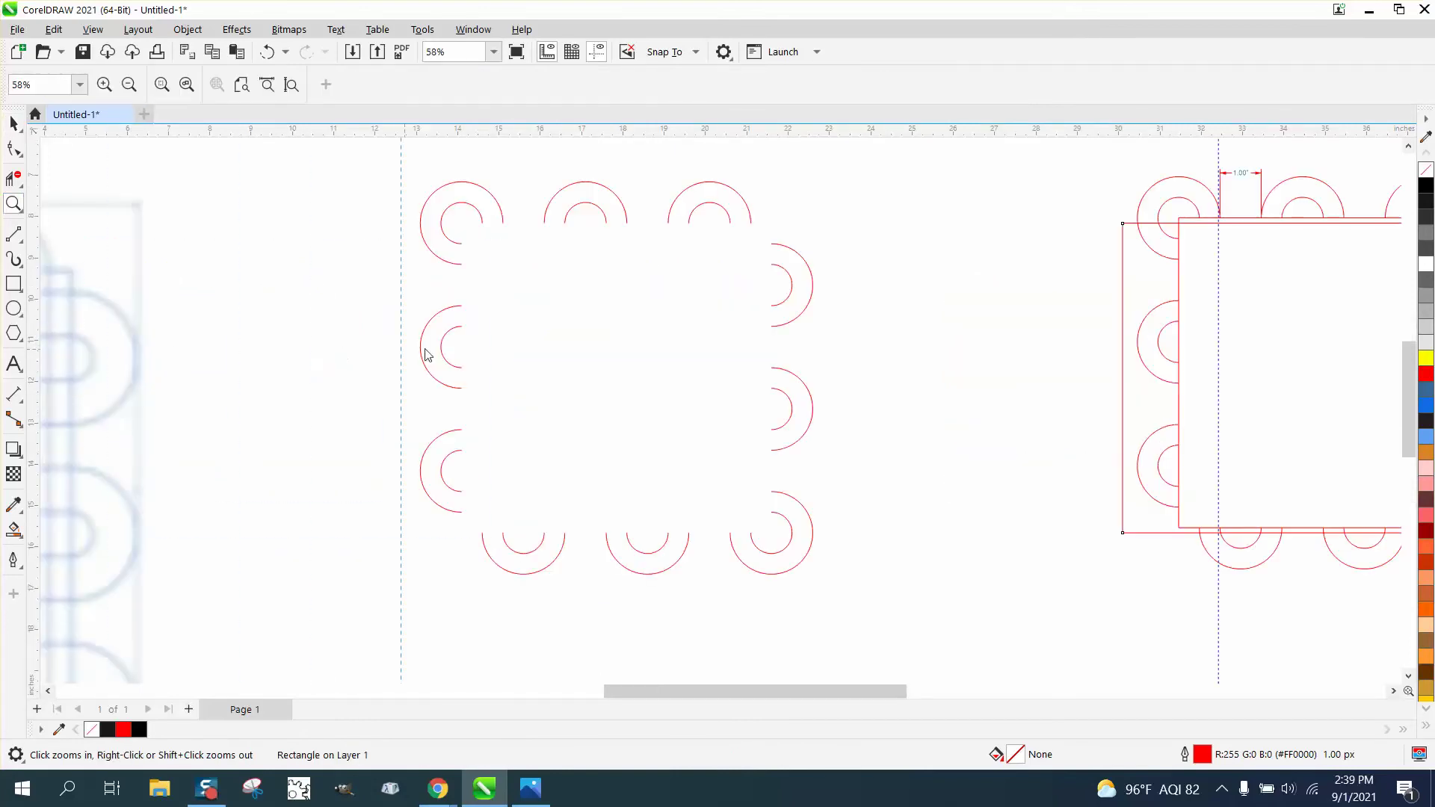
drag(427, 354, 484, 232)
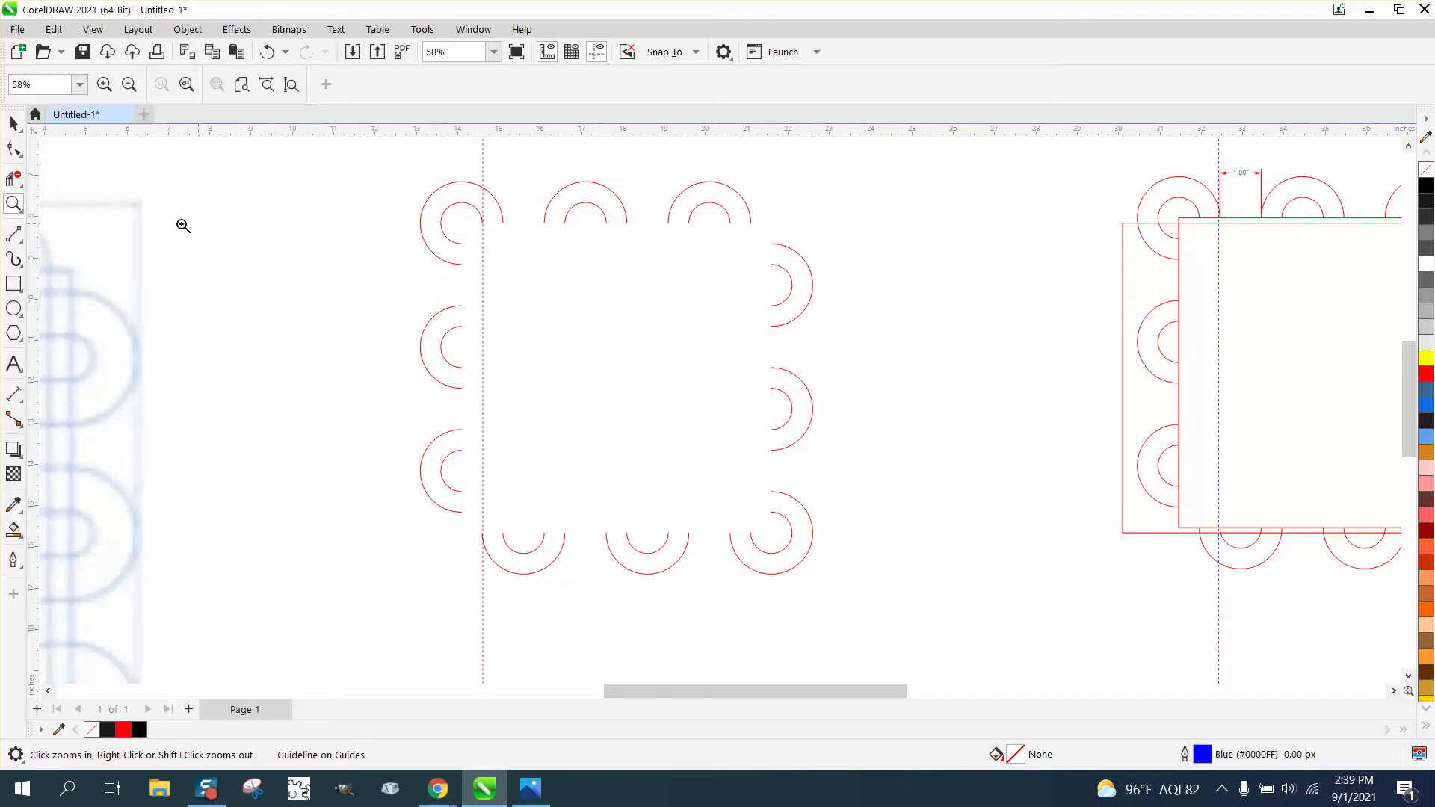
drag(499, 241, 501, 228)
drag(377, 267, 446, 244)
key(Delete)
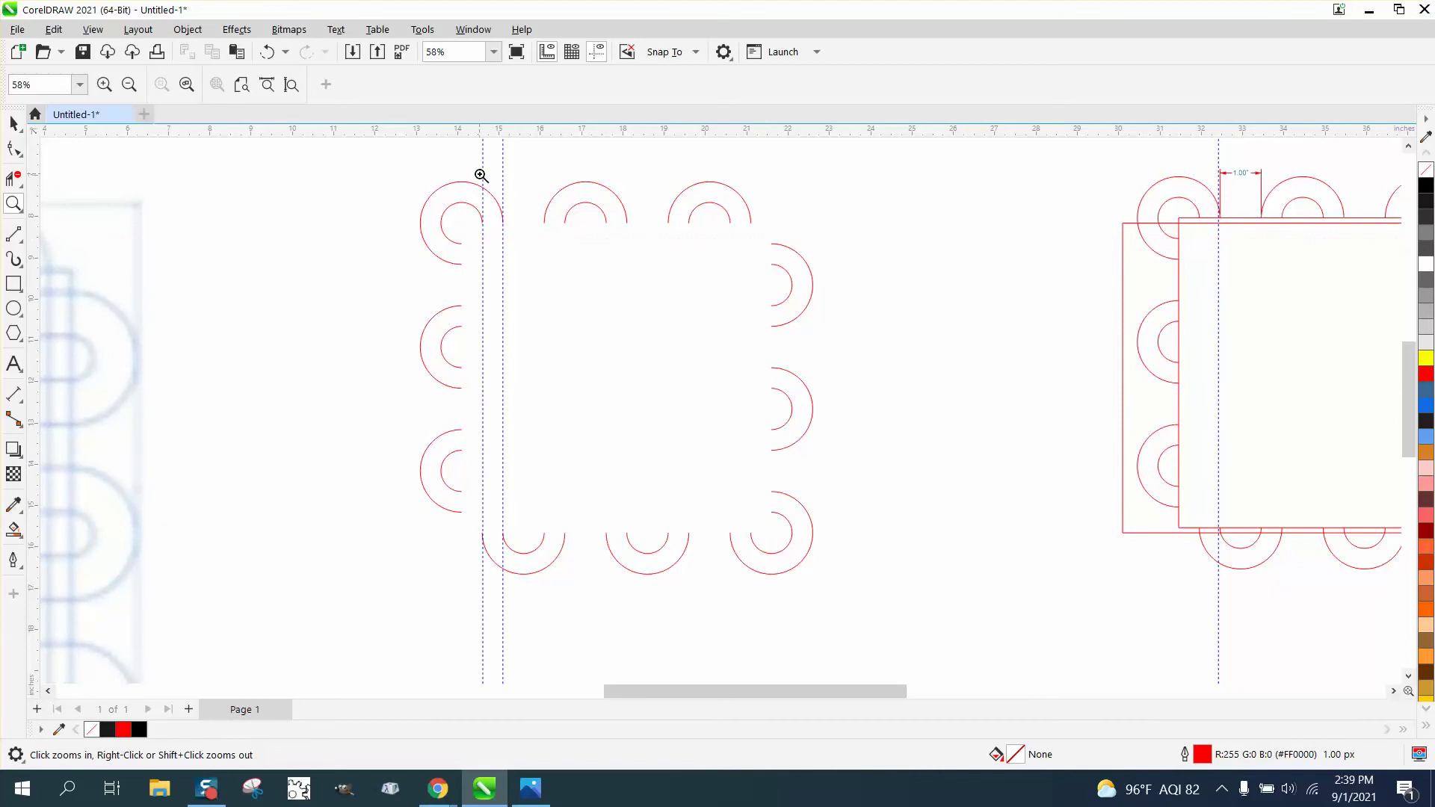
- Delete the two vertical guidelines at the upper-left ring's arc ends
click(13, 124)
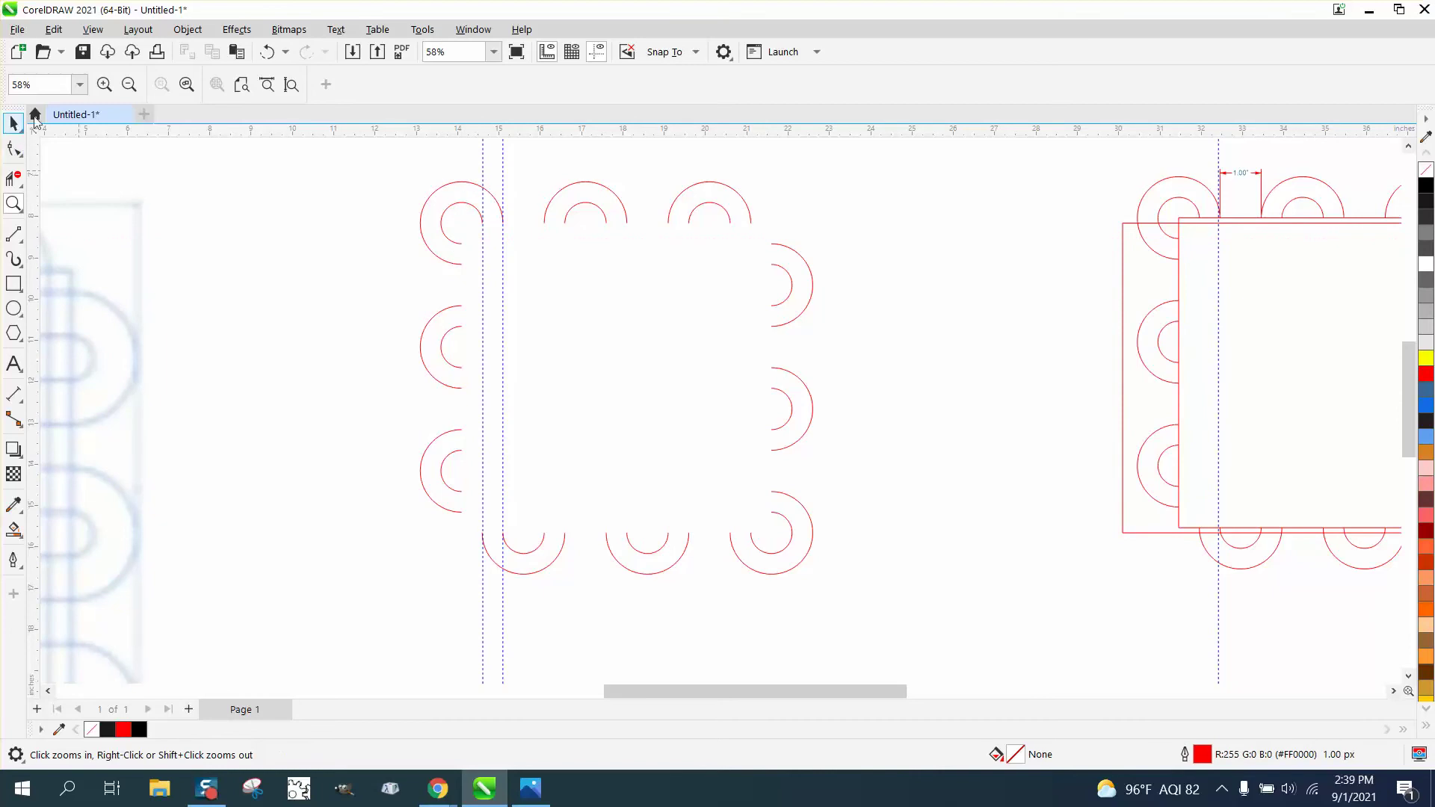
click(483, 160)
key(Delete)
click(503, 160)
key(Delete)
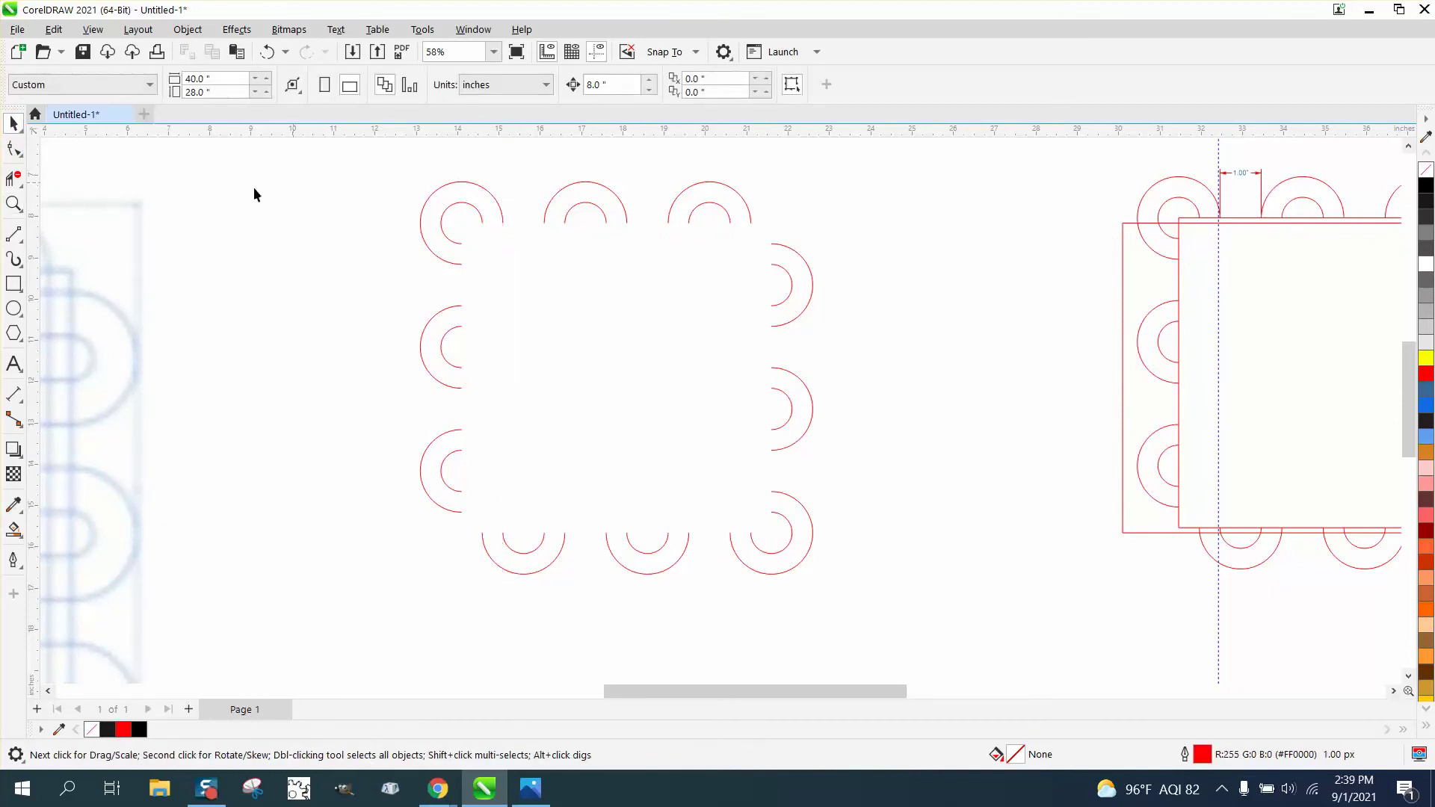
- Draw two vertical 7.5-inch 2-Point Lines joining the upper-left ring's right arc ends to the first bottom ring's left arc ends
click(22, 248)
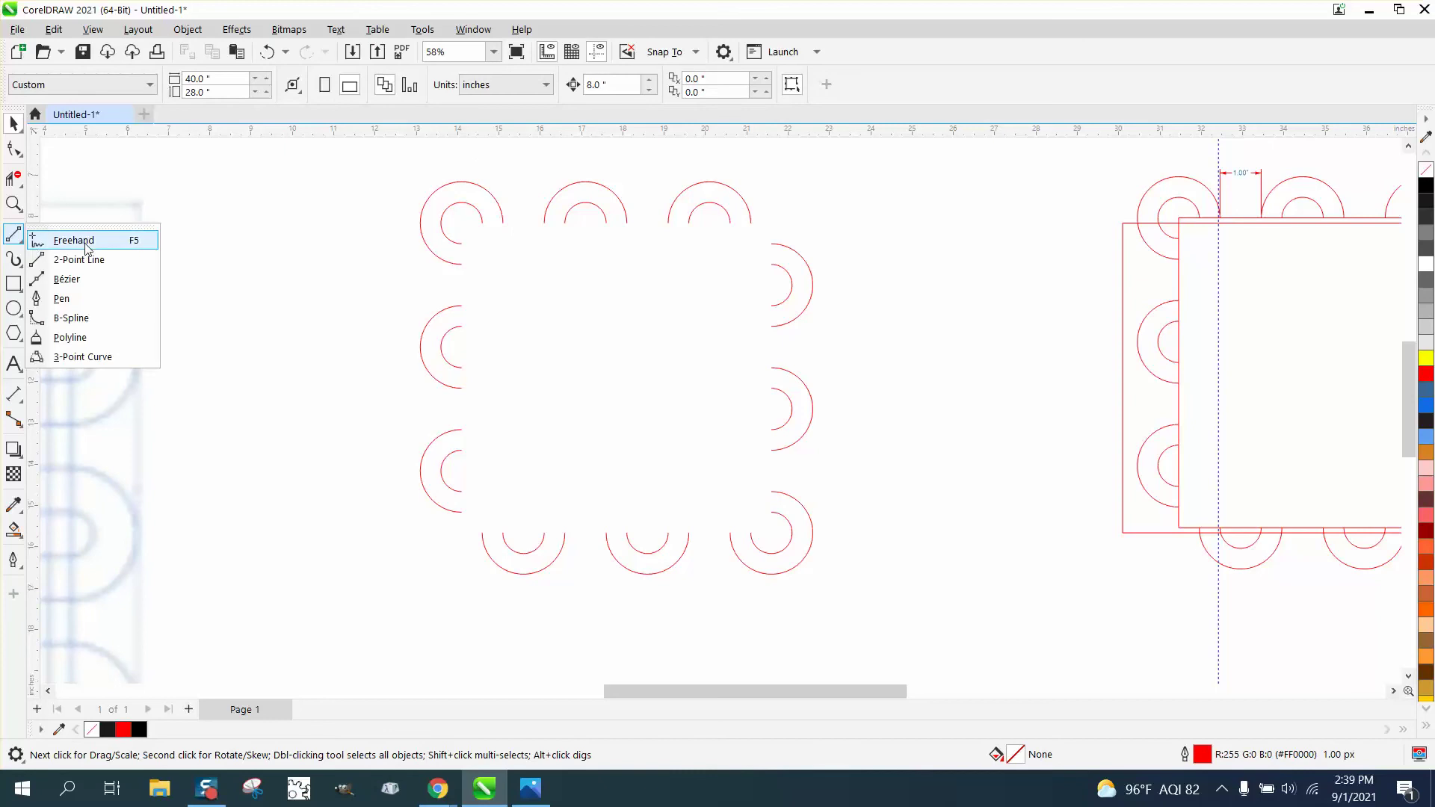
click(89, 257)
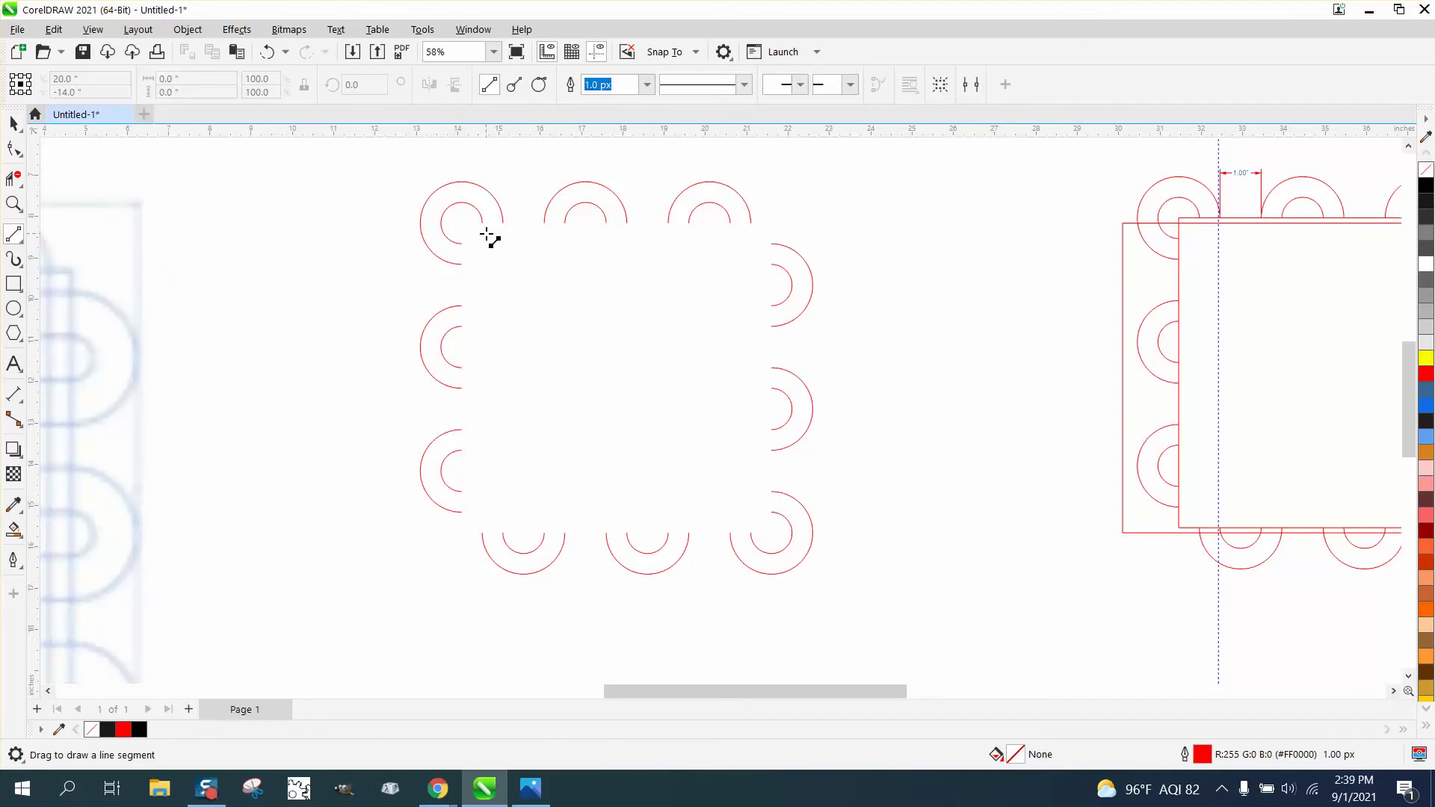
drag(484, 225, 482, 533)
drag(503, 222, 504, 535)
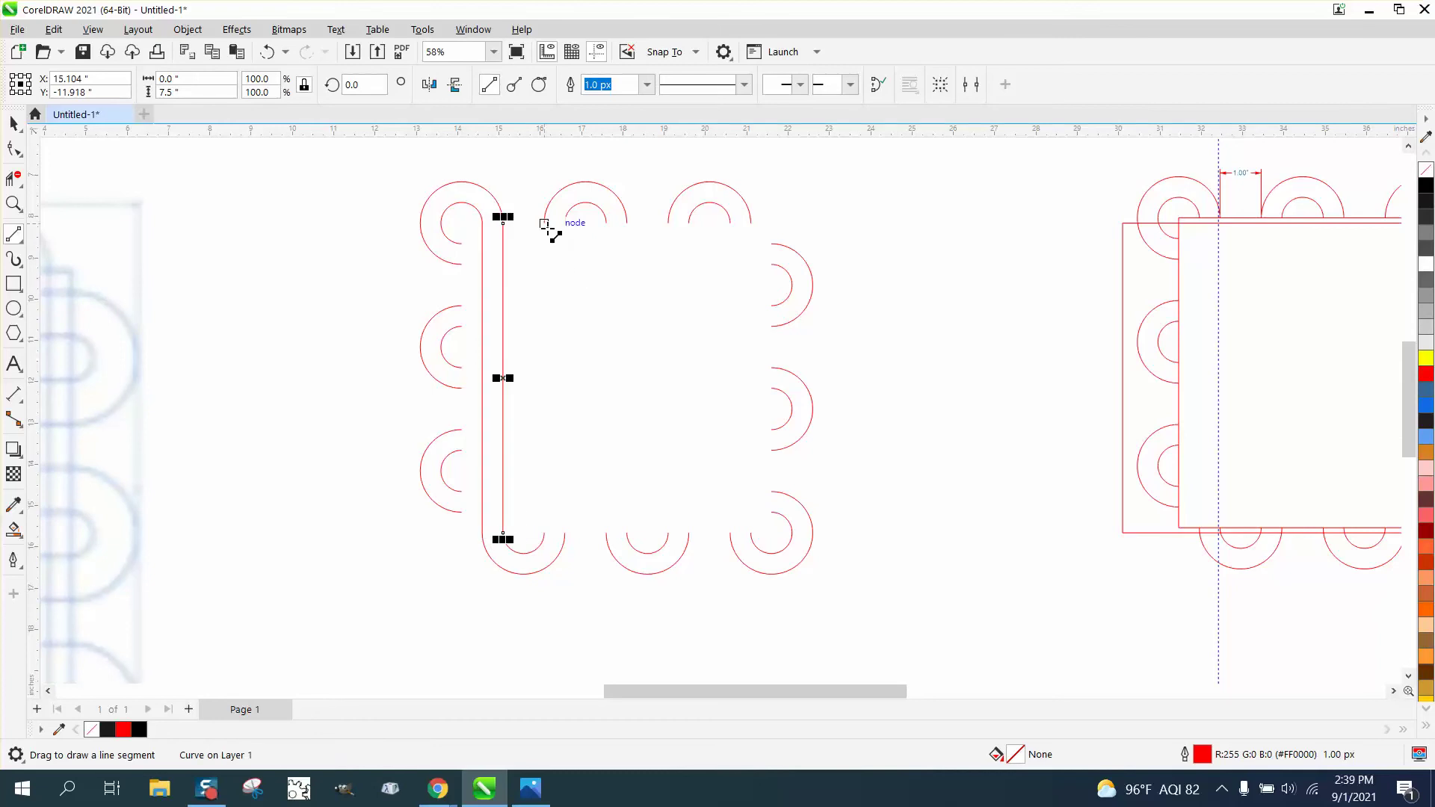
- Draw four vertical 7.5-inch lines joining the second top ring's arc ends to the facing ends of the first and second bottom rings
drag(546, 224, 544, 535)
drag(564, 223, 565, 538)
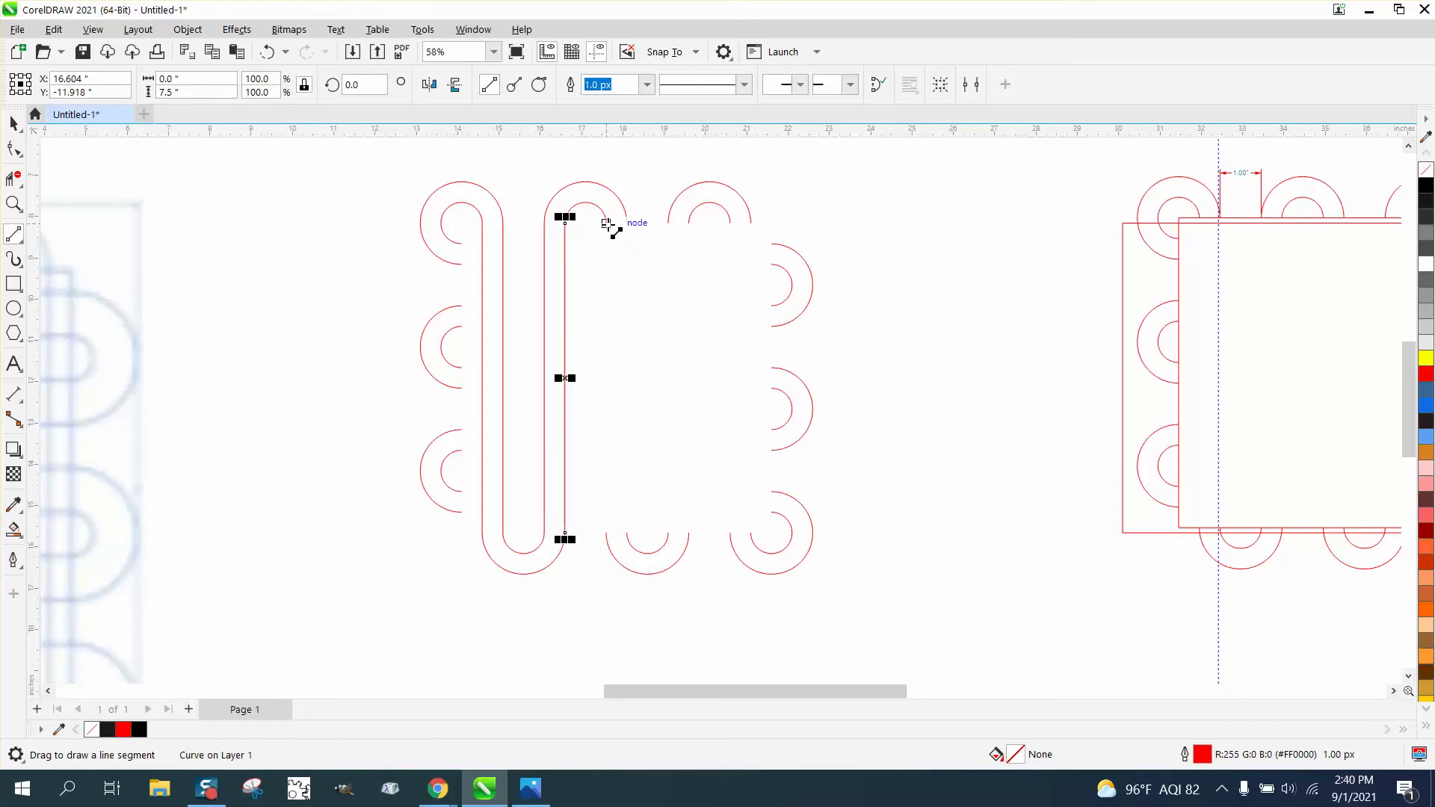
drag(606, 221, 610, 529)
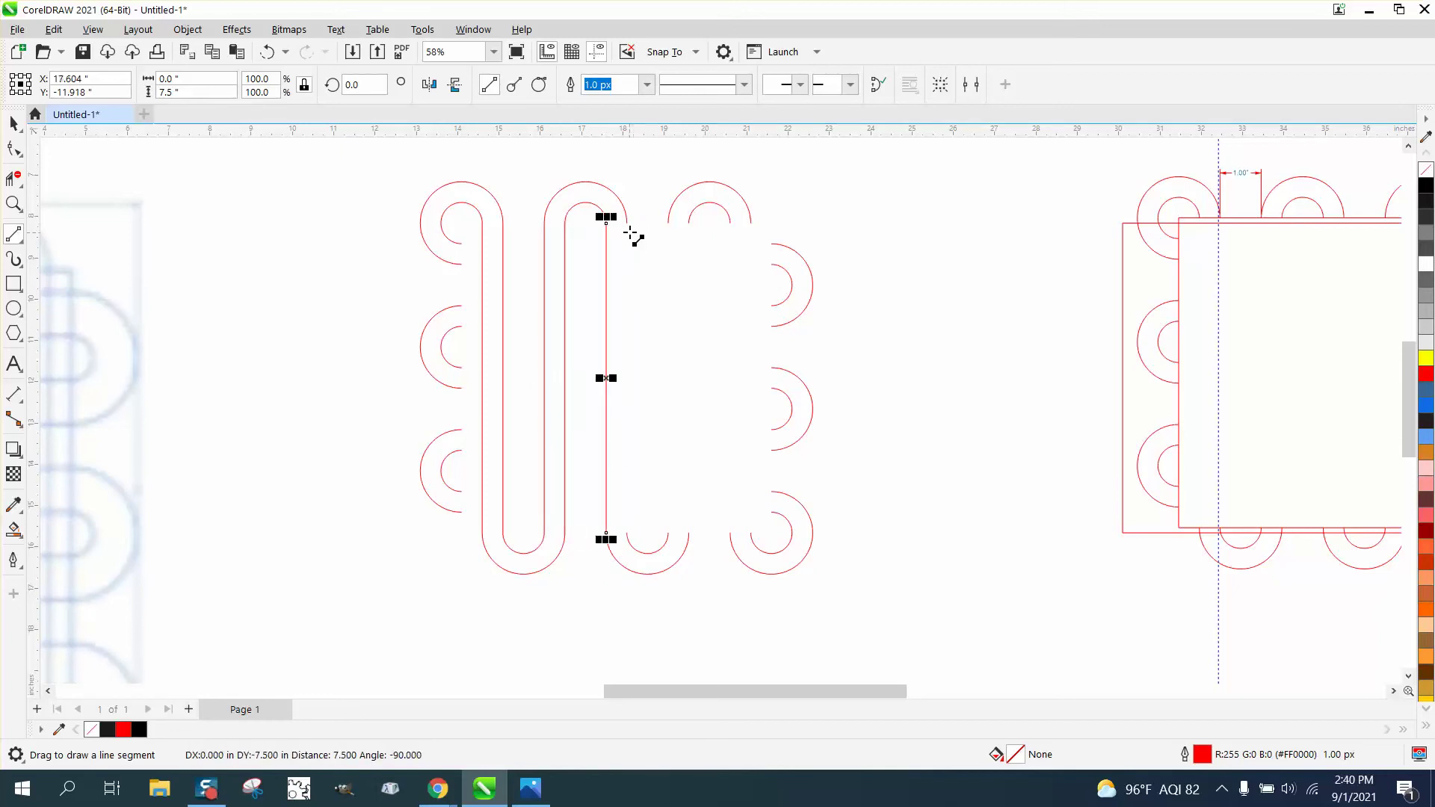
drag(627, 223, 626, 532)
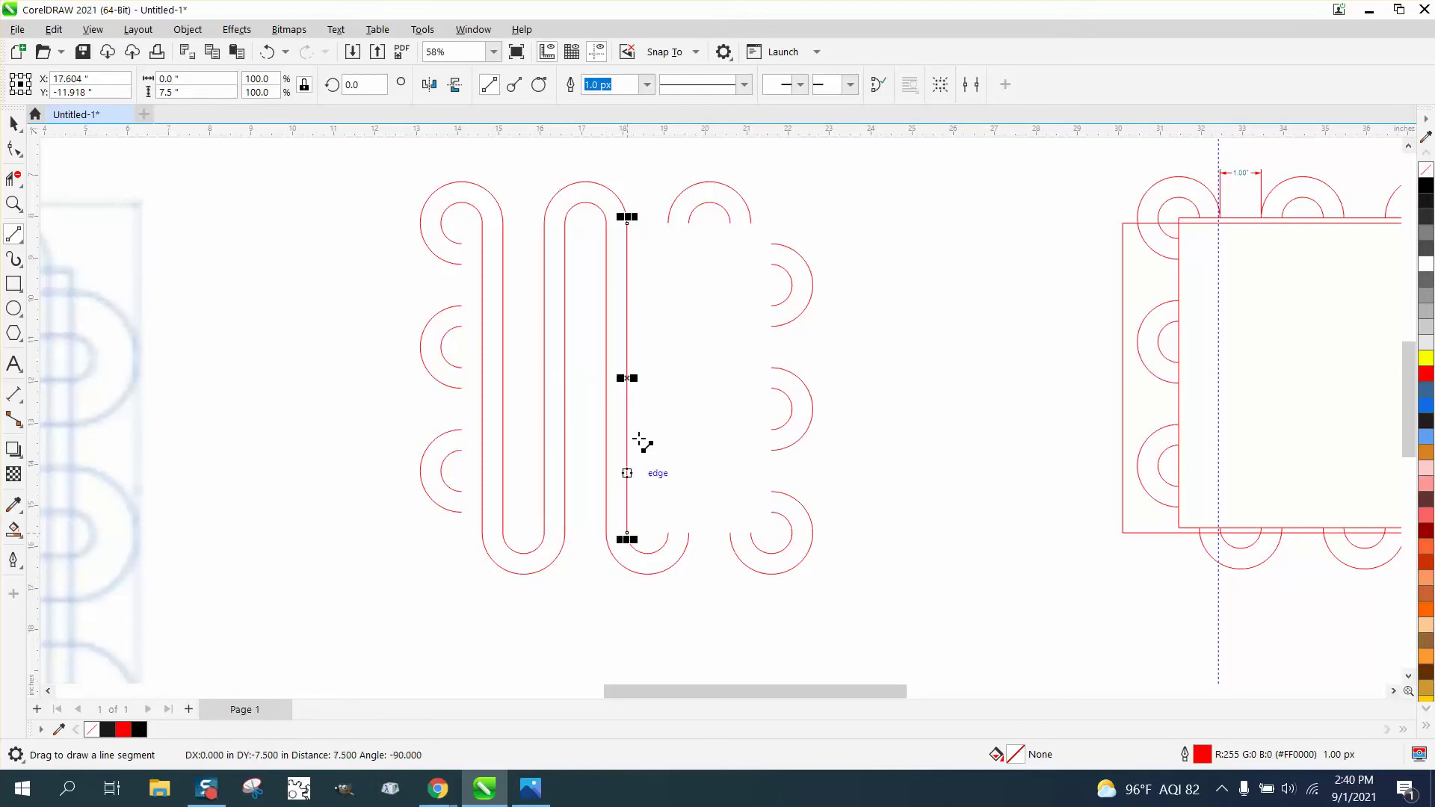
- Draw four vertical 7.5-inch lines joining the third top ring's arc ends to the facing ends of the second and third bottom rings
drag(668, 223, 668, 532)
drag(688, 223, 689, 533)
drag(730, 223, 731, 538)
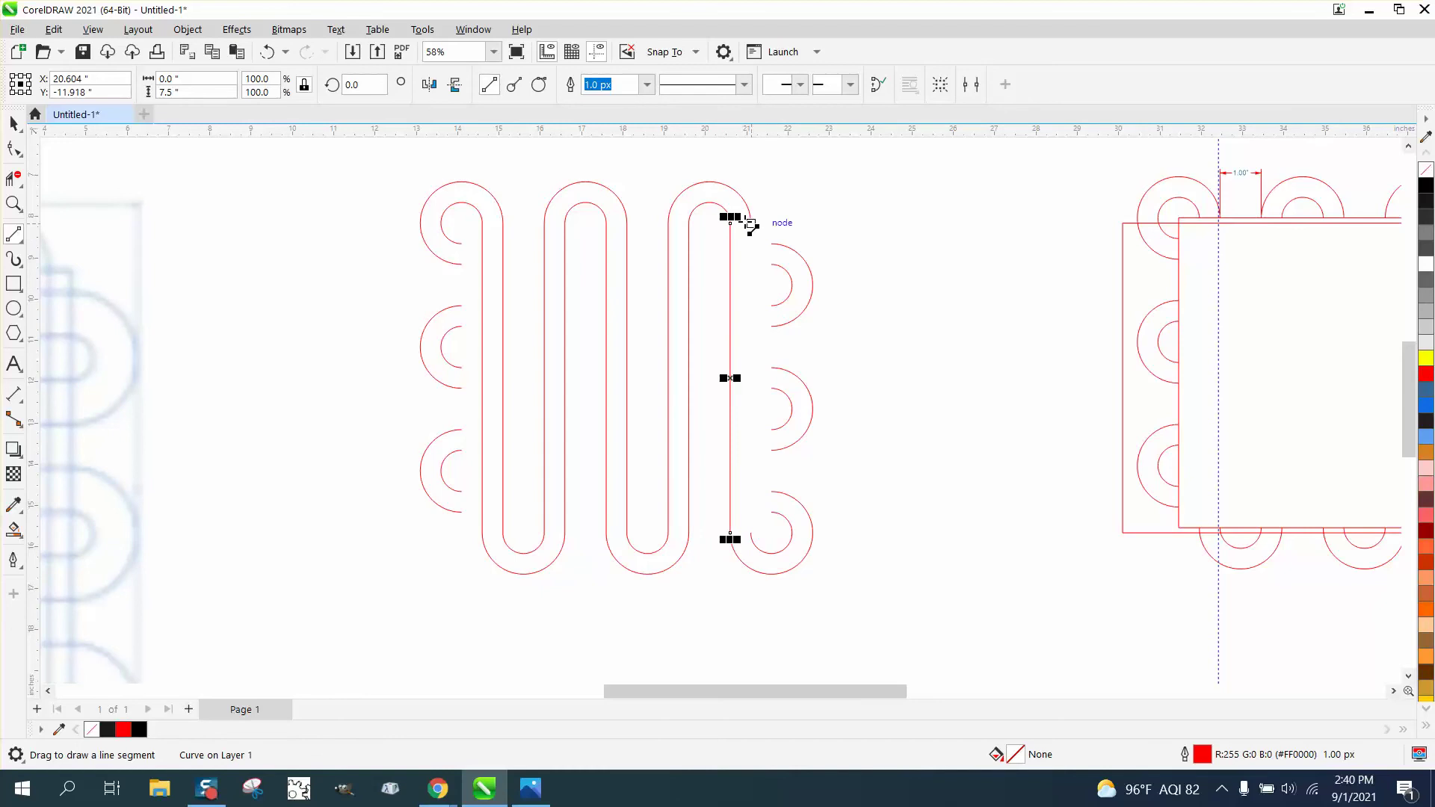
drag(751, 223, 751, 535)
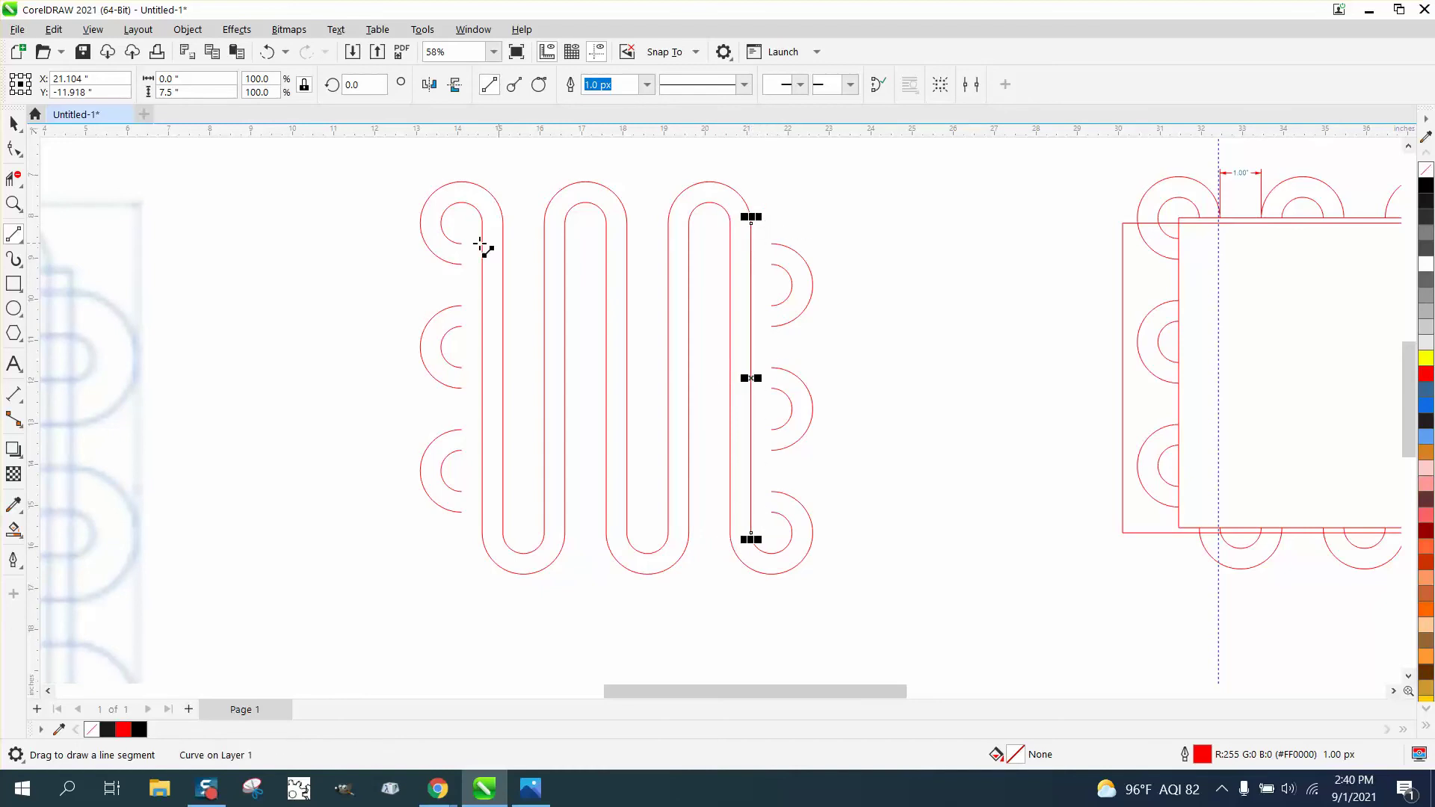
- Draw four horizontal 7.5-inch lines joining the first and second left rings' facing arc ends to the first right ring's arc ends
drag(462, 243, 778, 243)
drag(463, 265, 767, 272)
drag(462, 306, 771, 306)
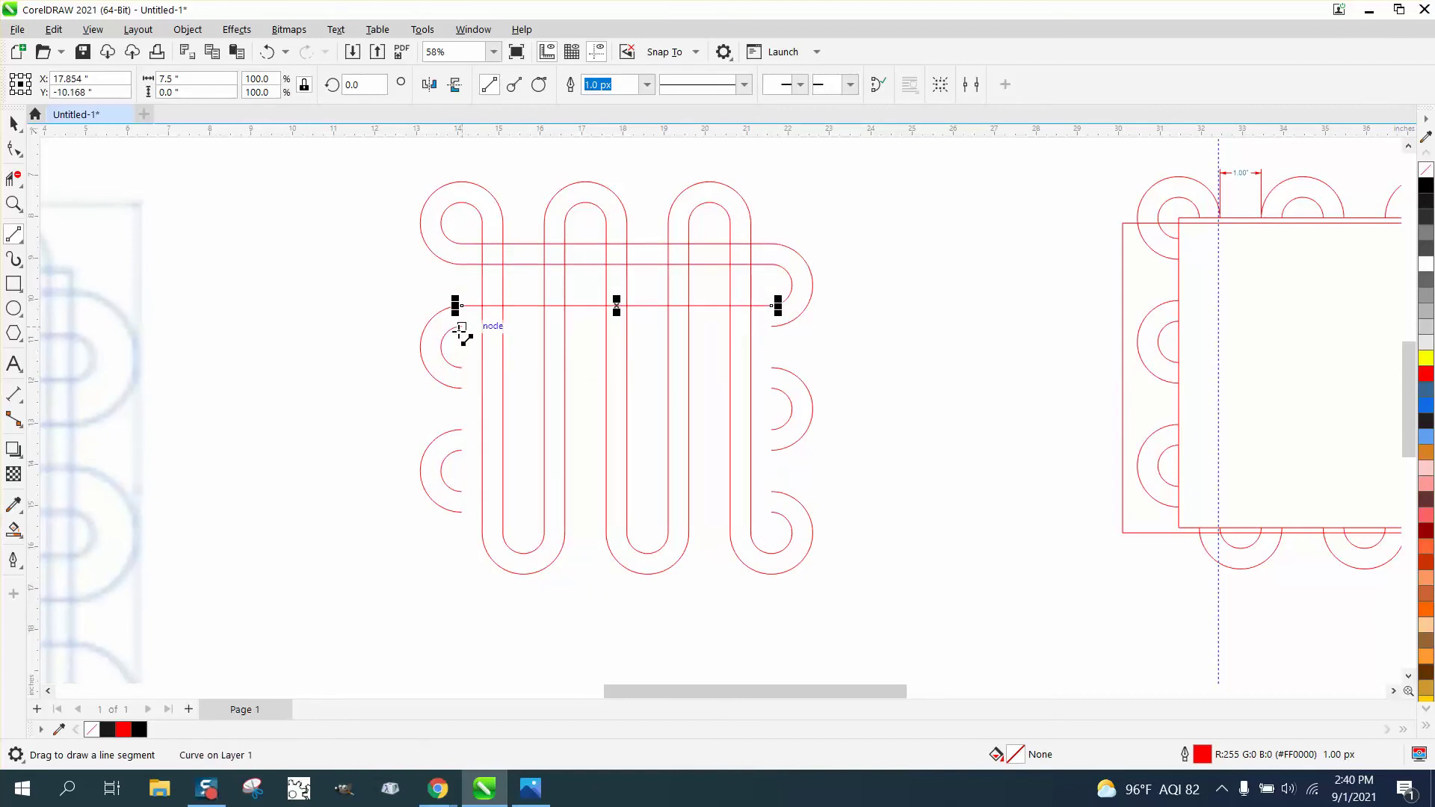
drag(462, 327, 772, 327)
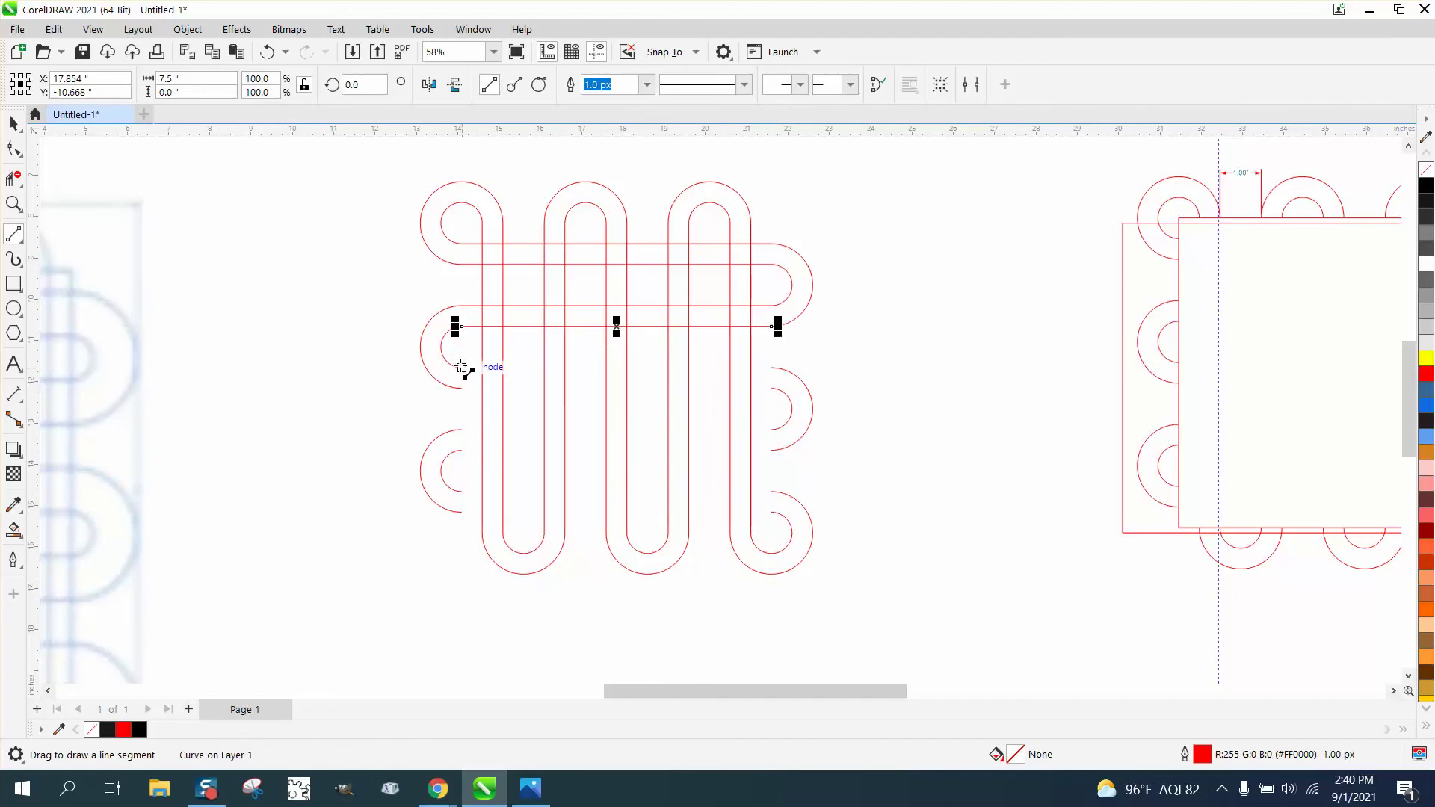
- With nothing selected, set the document's nudge distance to 0.5 inch
click(13, 123)
click(133, 202)
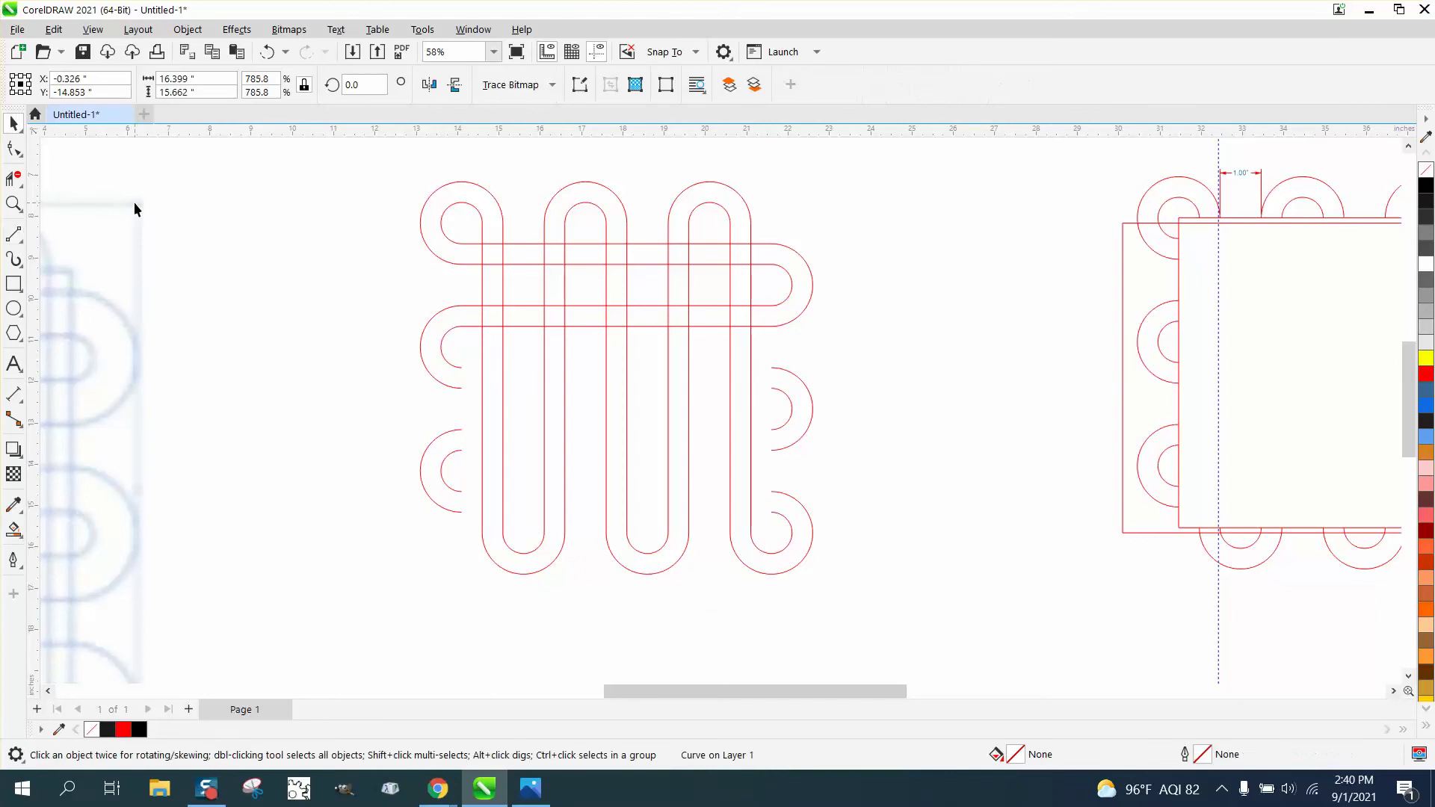
click(593, 157)
click(609, 88)
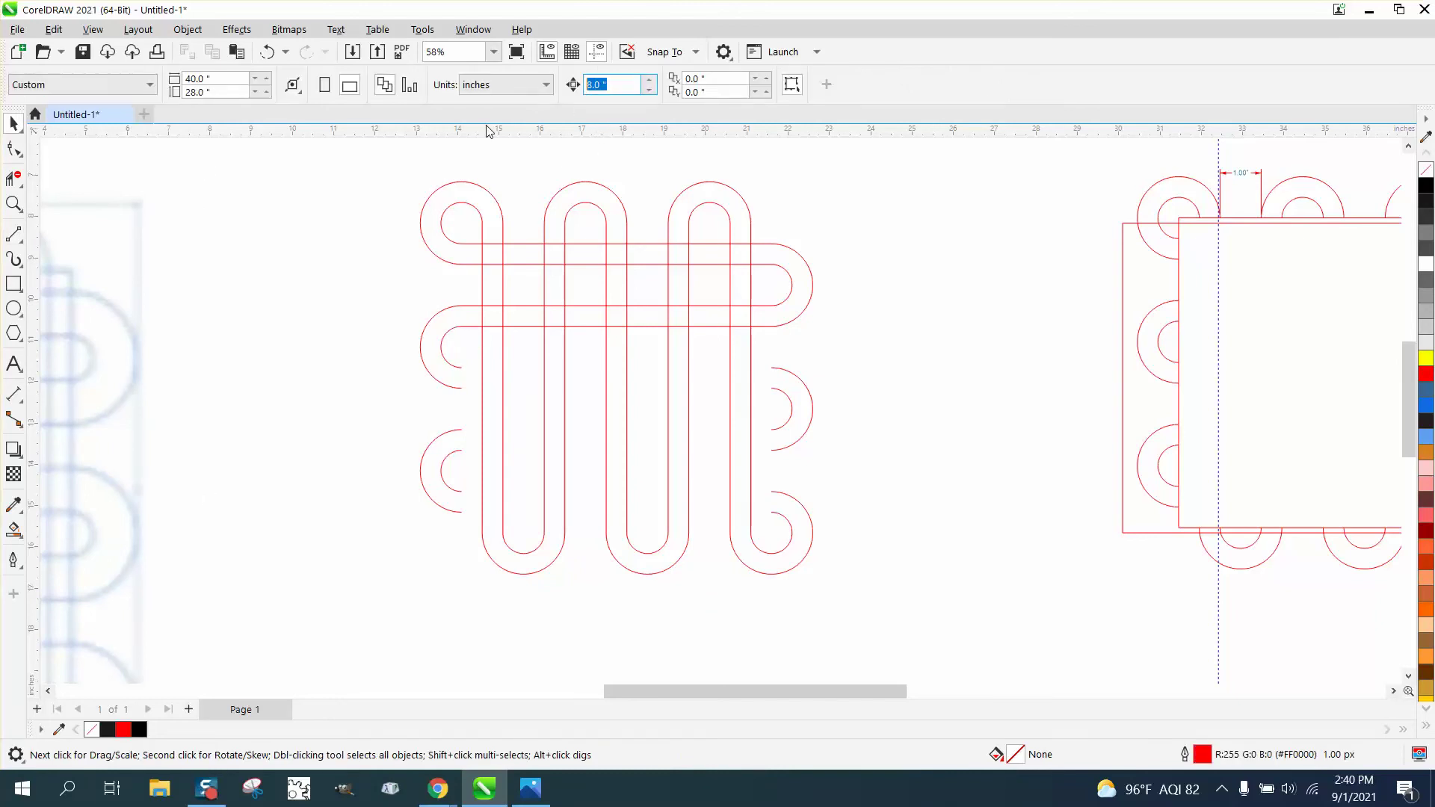
key(BackSpace)
text(.5)
click(14, 234)
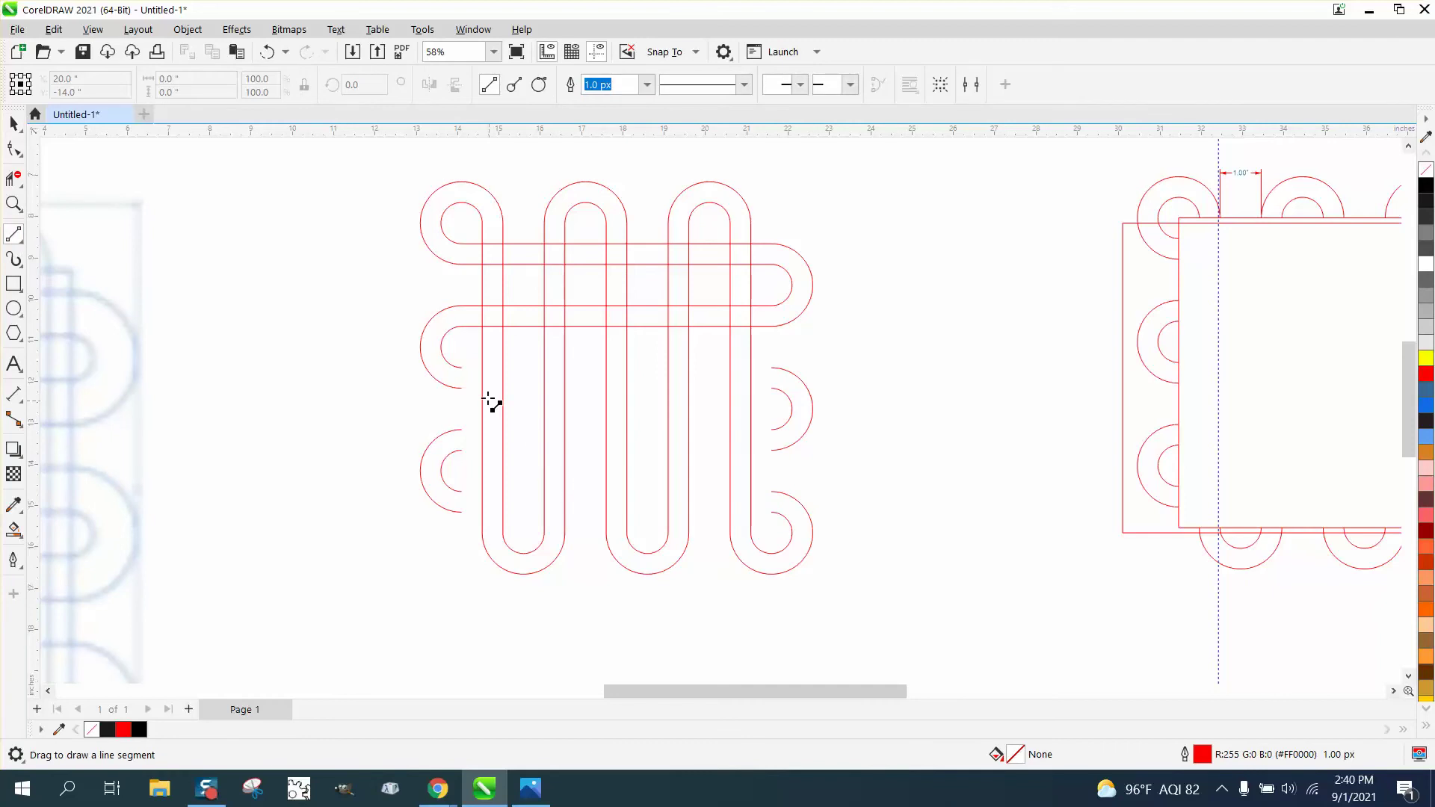
- Draw a 7.5-inch horizontal line from the second left ring's lower inner end and nudge copies downward in 0.5-inch increments to the third left ring's lower outer end
drag(462, 368, 772, 367)
key(Down)
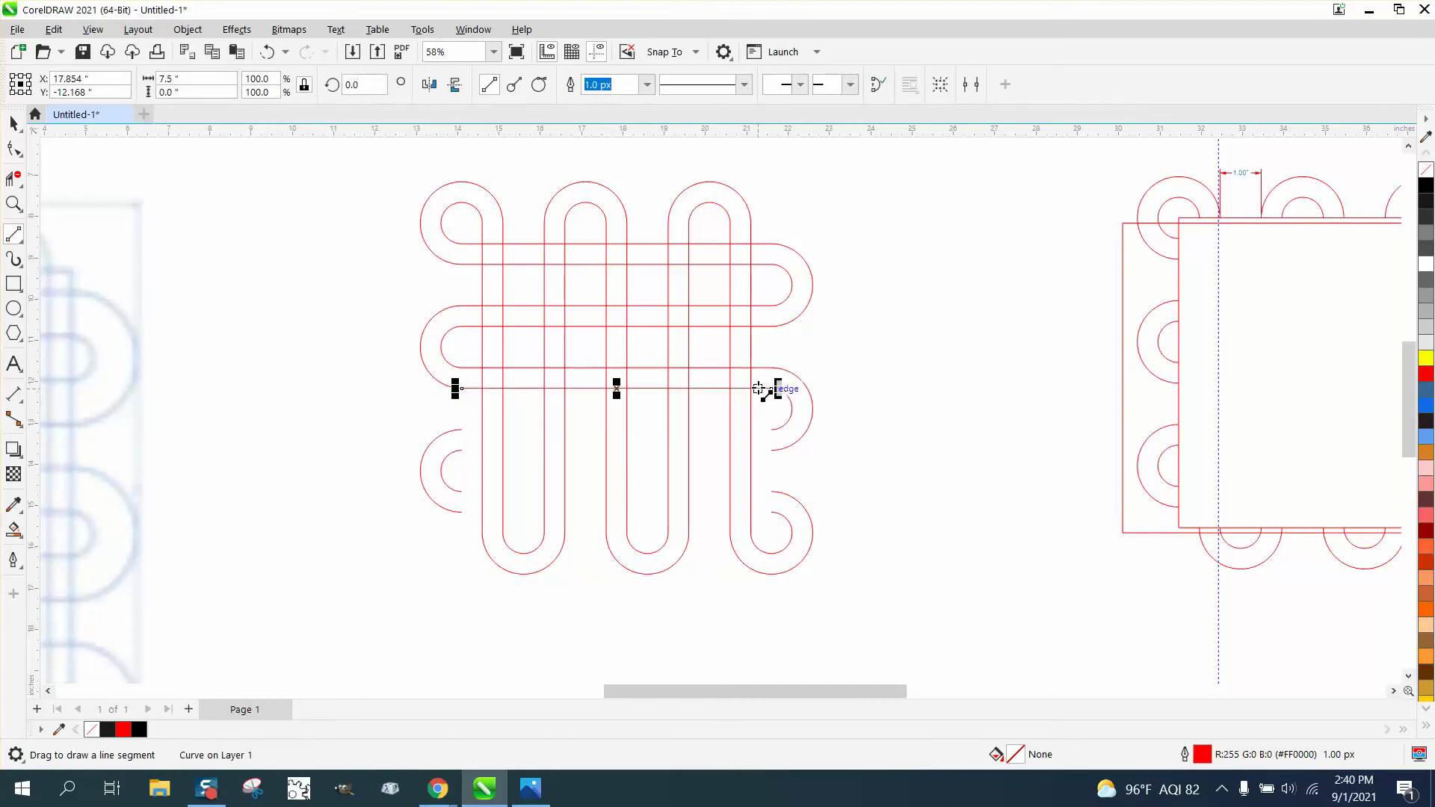
key(Down)
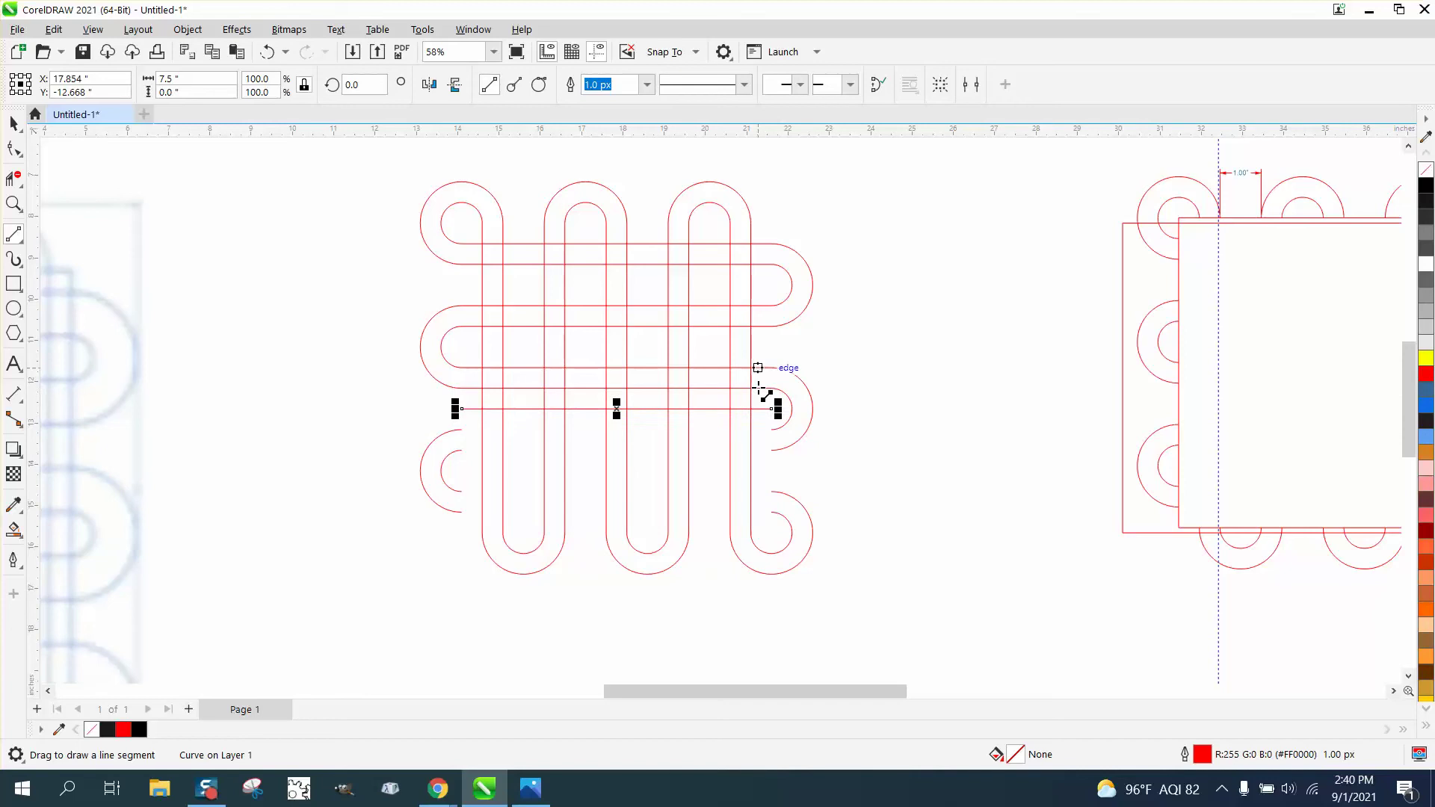
key(Down)
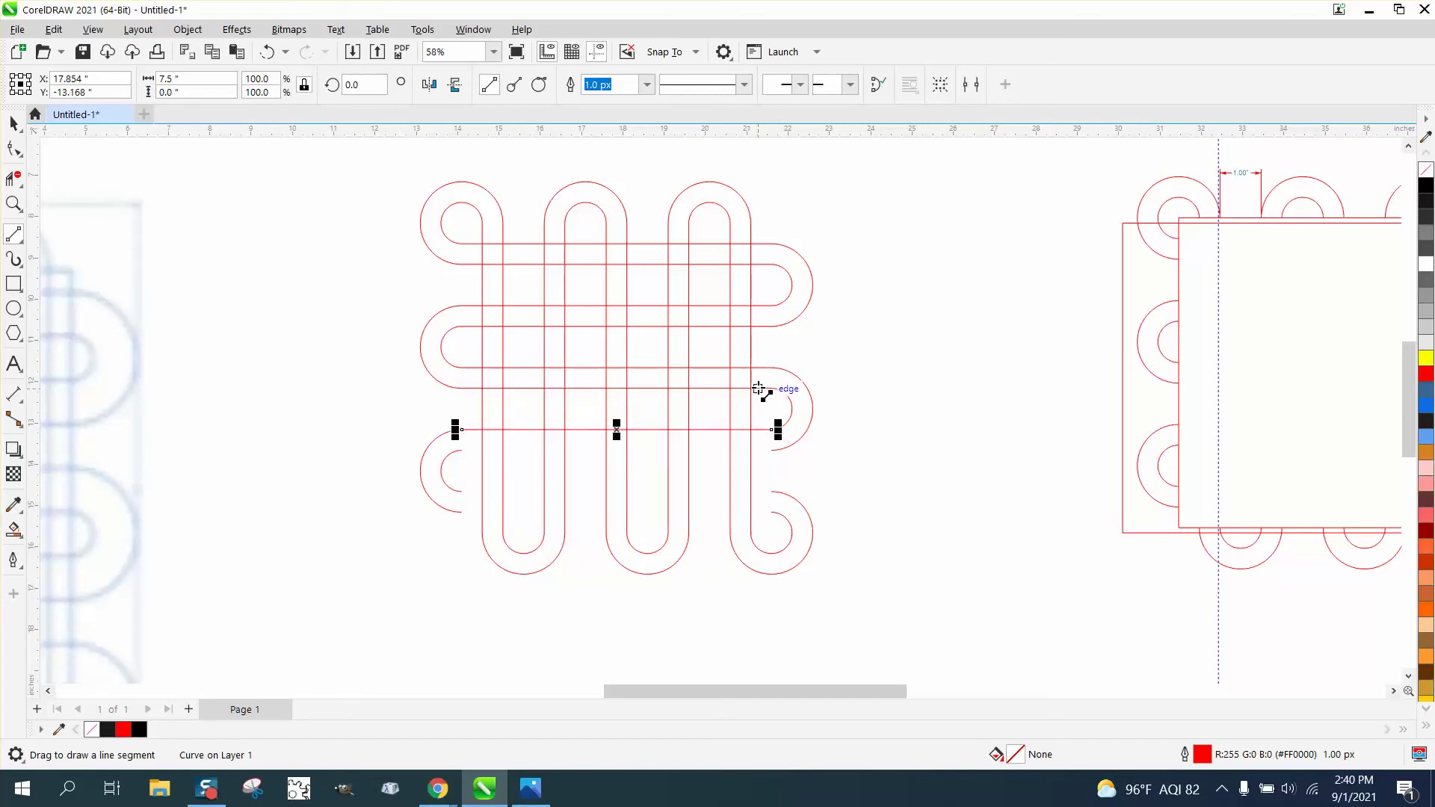
key(Down)
key(Down)
key(Down)
key(Down)
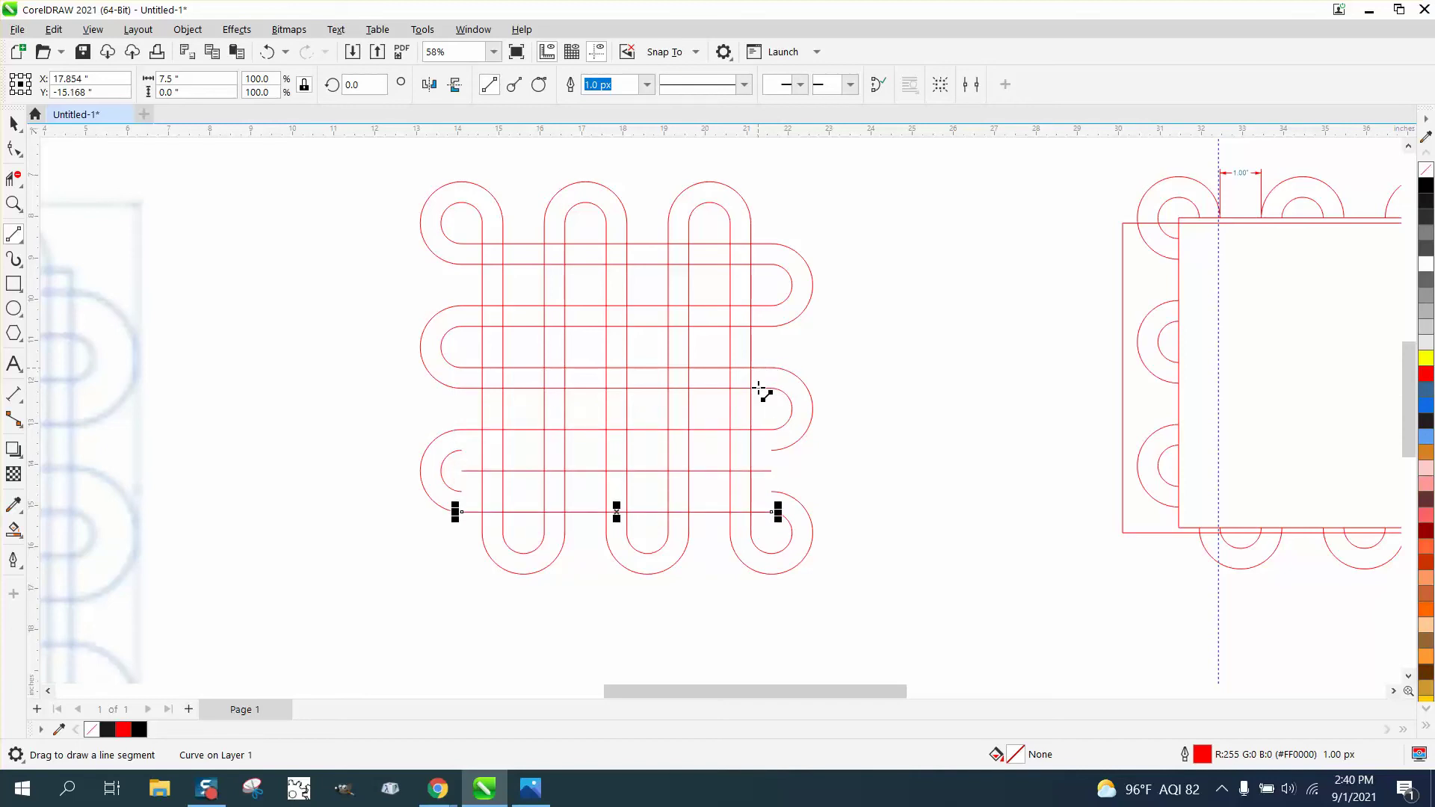
- Nudge the misplaced horizontal line up 0.5 inch to meet the third left ring's upper inner arc end
click(9, 129)
click(465, 473)
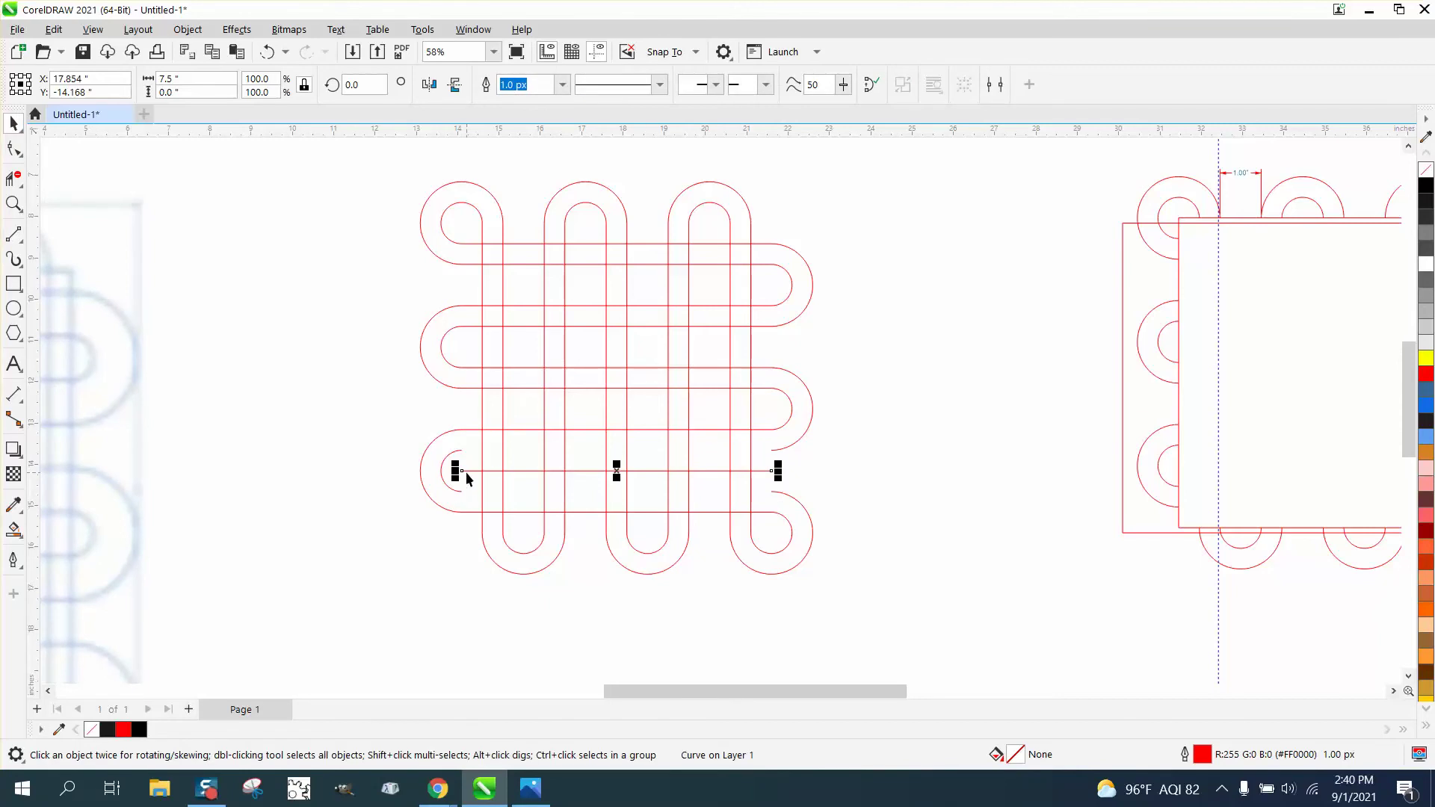
key(Up)
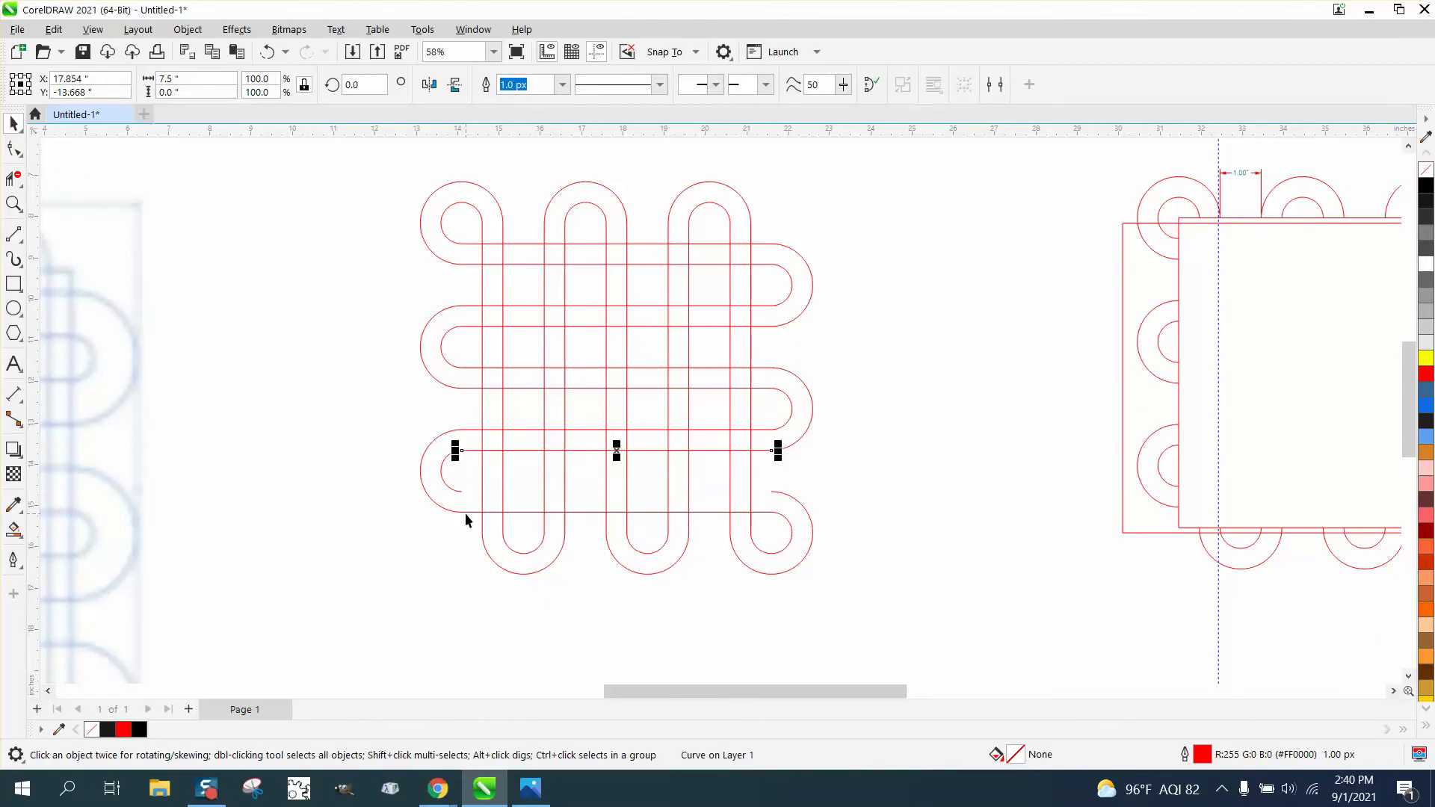
- Draw a horizontal 7.5-inch 2-Point Line from the third left ring's lower inner end to the third right ring's upper outer end
click(14, 233)
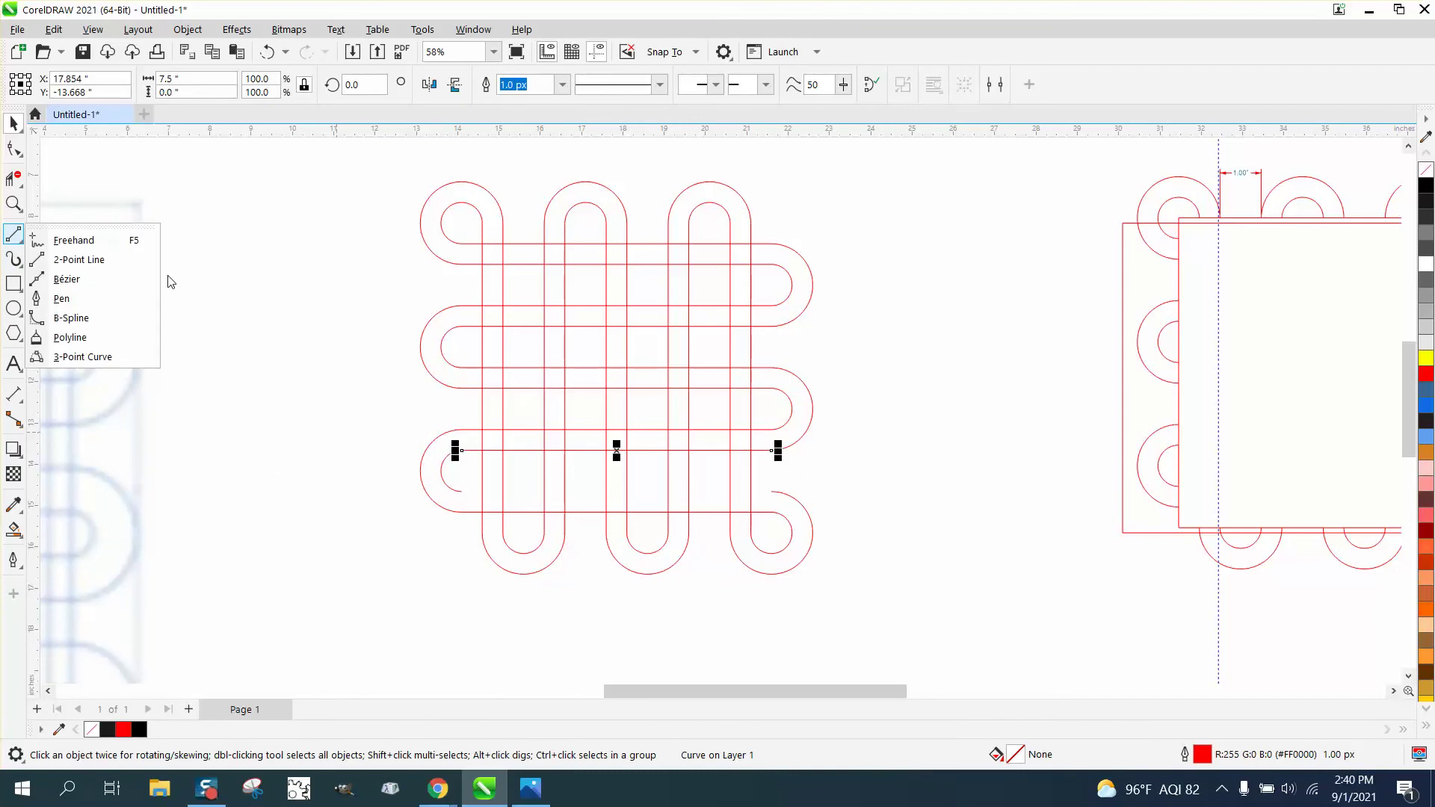
click(78, 259)
drag(462, 492, 772, 492)
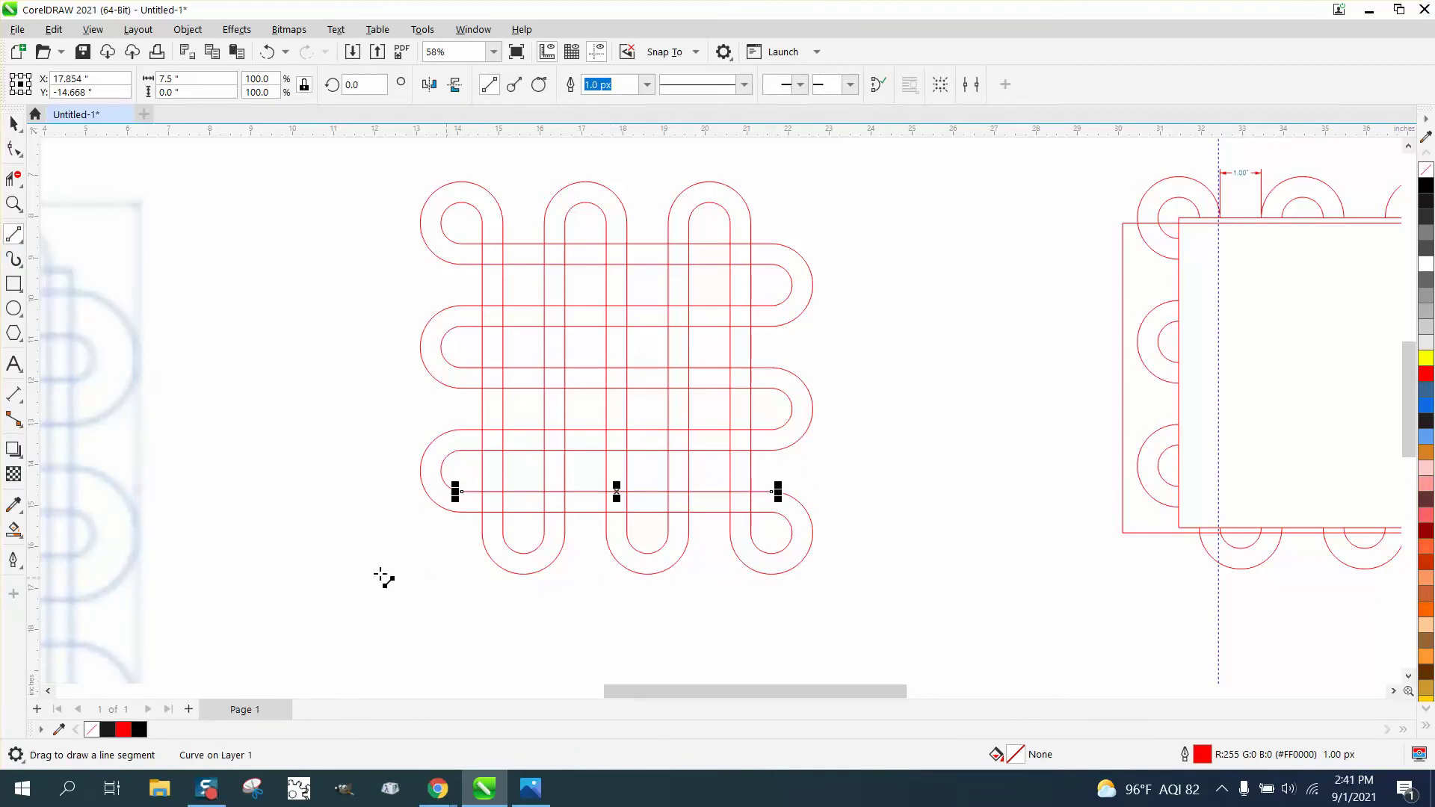
- Use Virtual Segment Delete to cut the overlapping segments along the first vertical strand and at the second strand's lowest crossing
click(14, 203)
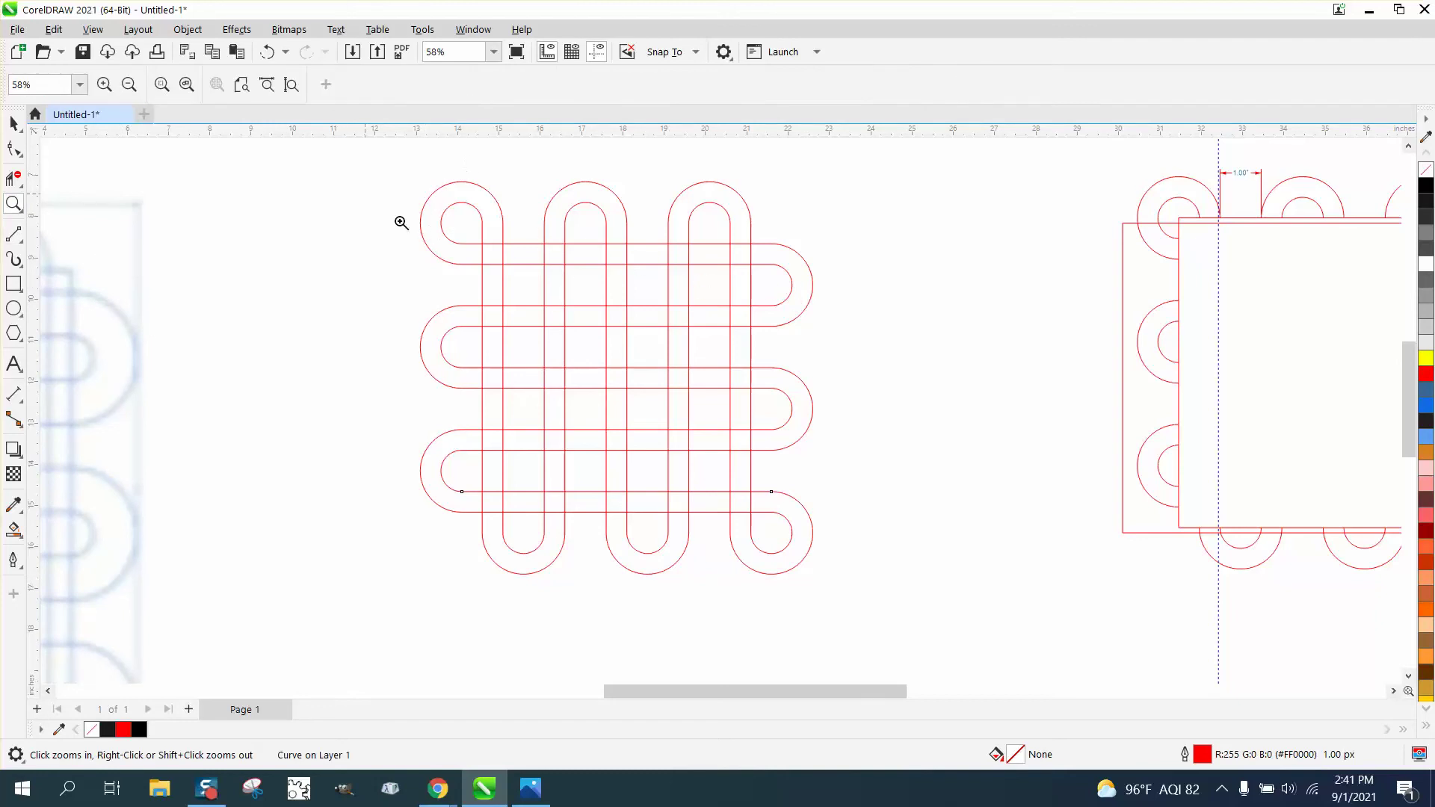
click(14, 180)
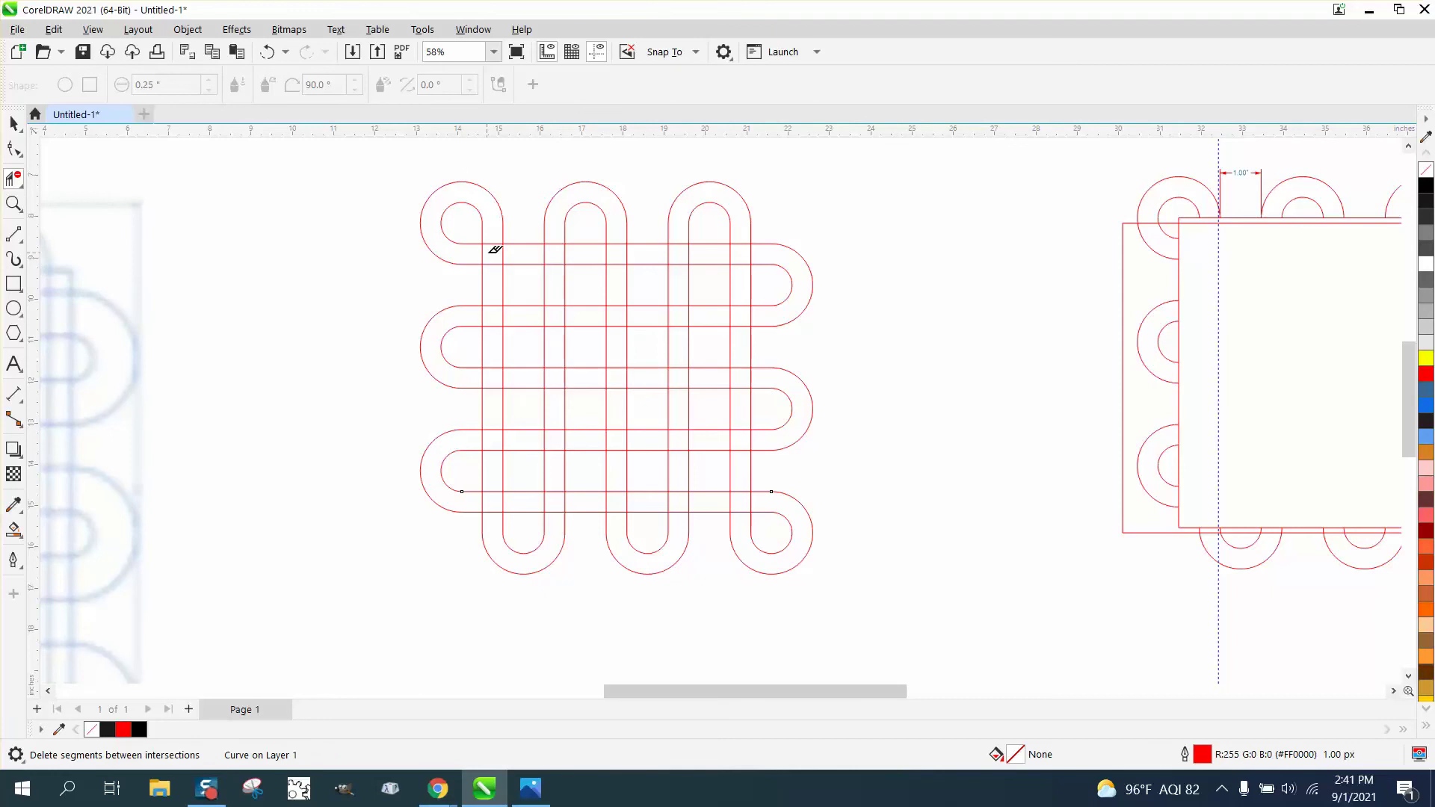
mouse_move(490, 228)
mouse_down()
mouse_move(486, 317)
mouse_move(532, 312)
mouse_up()
drag(476, 395, 508, 396)
drag(493, 487, 503, 525)
drag(535, 499, 578, 496)
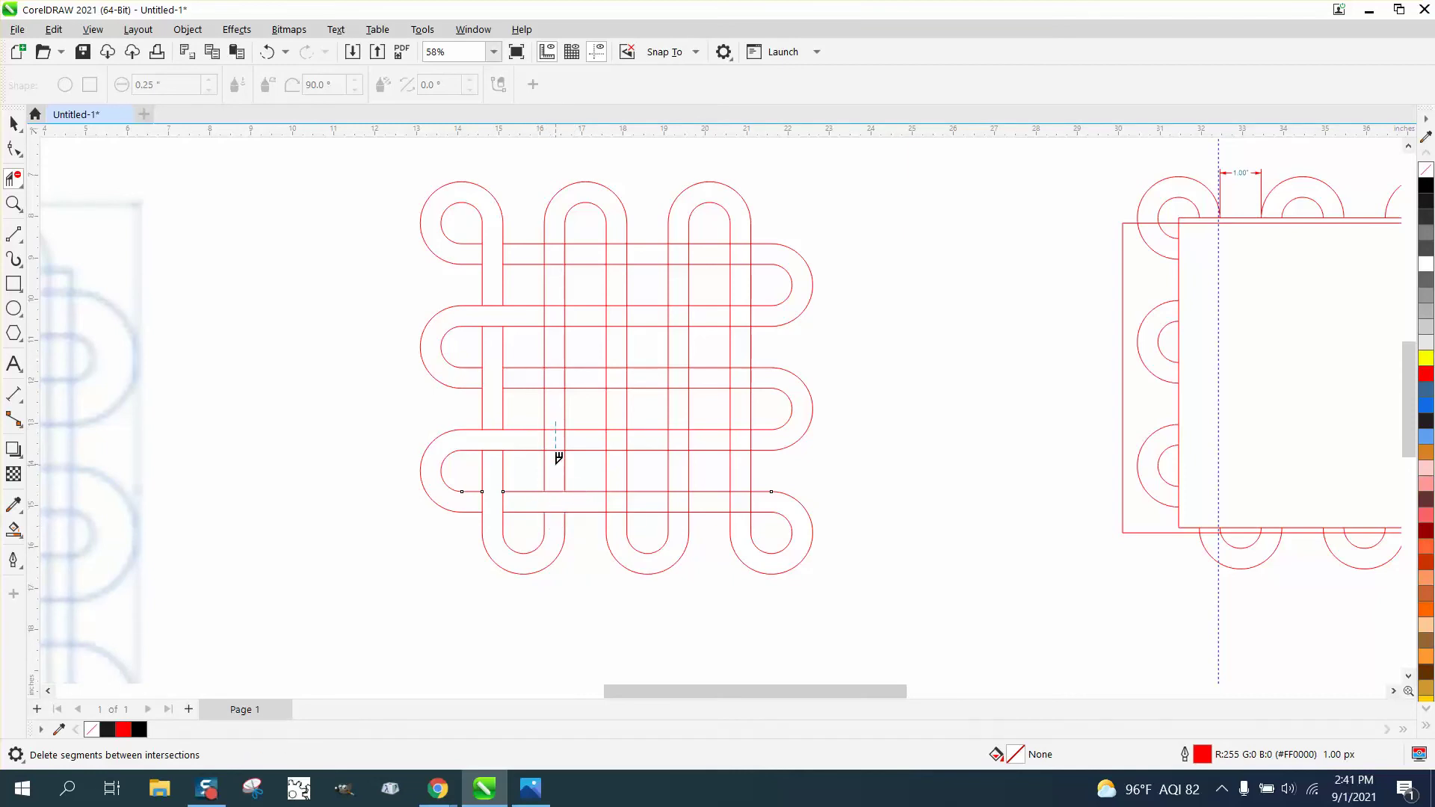
- Delete the overlapping segments at the second strand's remaining crossings and along the third vertical strand in an over-under weave
click(558, 451)
click(607, 377)
drag(557, 298, 566, 330)
mouse_move(534, 243)
mouse_down()
mouse_move(580, 244)
mouse_move(586, 269)
mouse_move(625, 269)
mouse_move(639, 318)
mouse_move(618, 401)
mouse_move(636, 444)
mouse_move(621, 518)
mouse_up()
- Delete the overlapping segments along the fourth and fifth vertical strands to complete the over-under weave, undoing any wrong cuts
drag(684, 413, 683, 458)
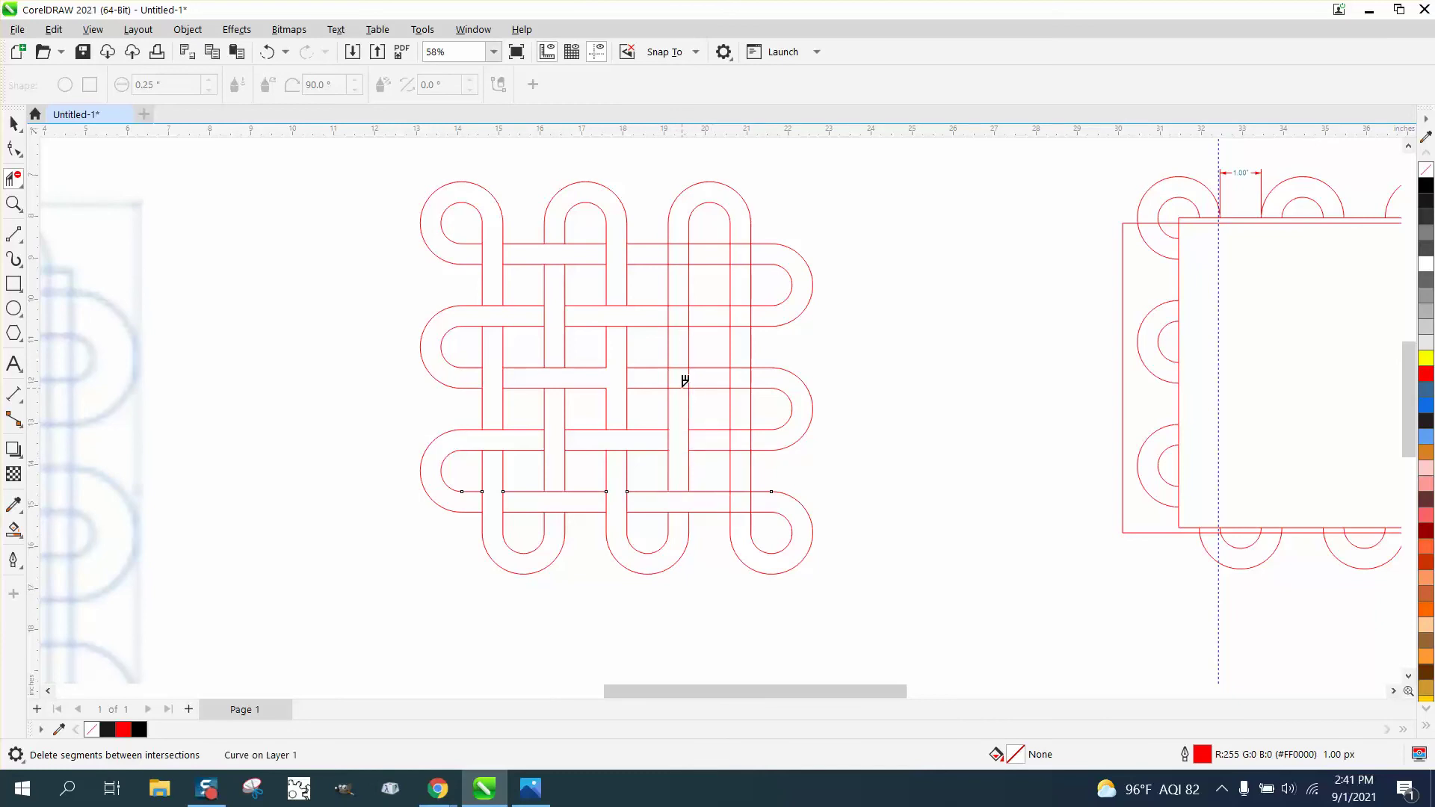
drag(674, 379, 724, 384)
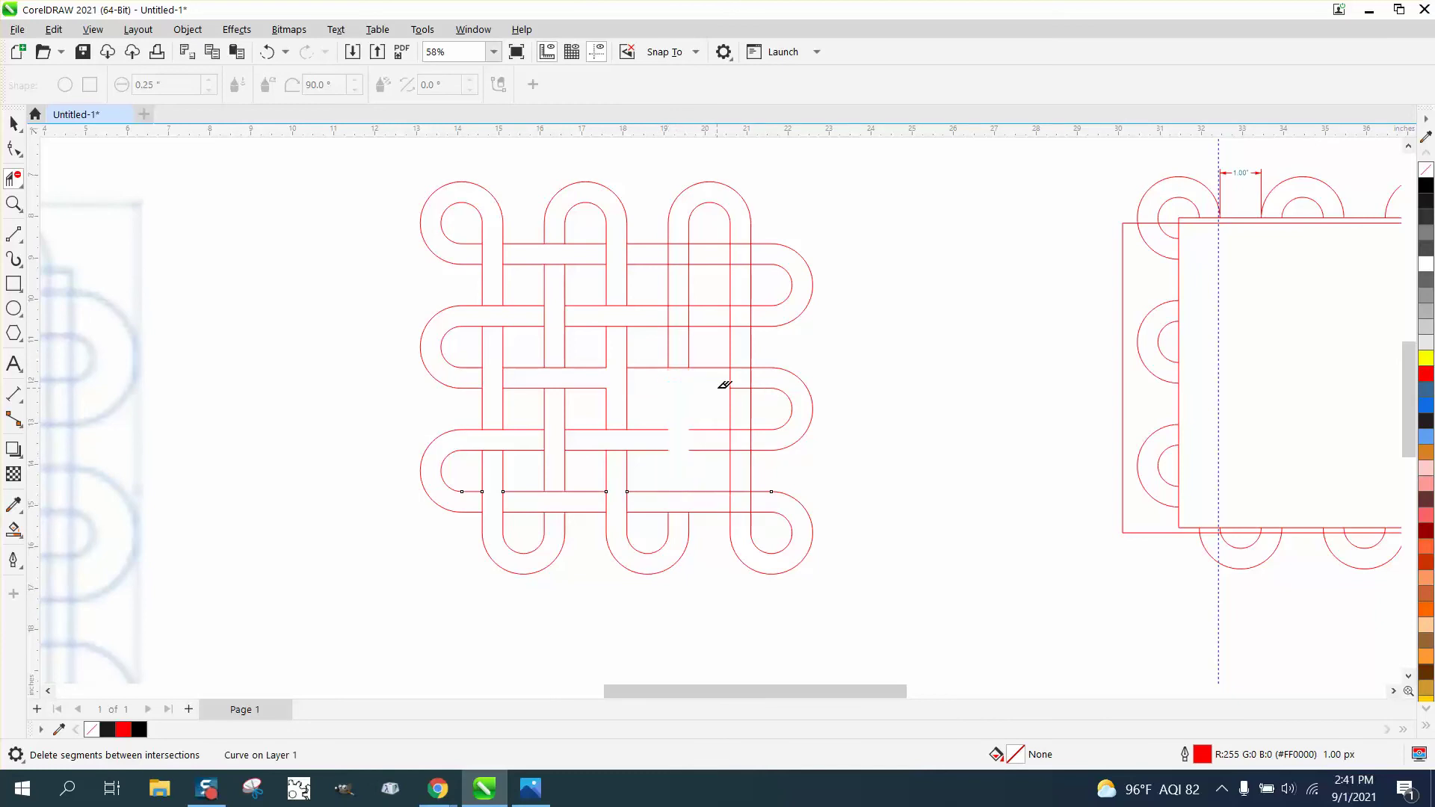
click(267, 52)
drag(671, 376, 706, 374)
drag(682, 300, 682, 340)
drag(670, 253, 710, 263)
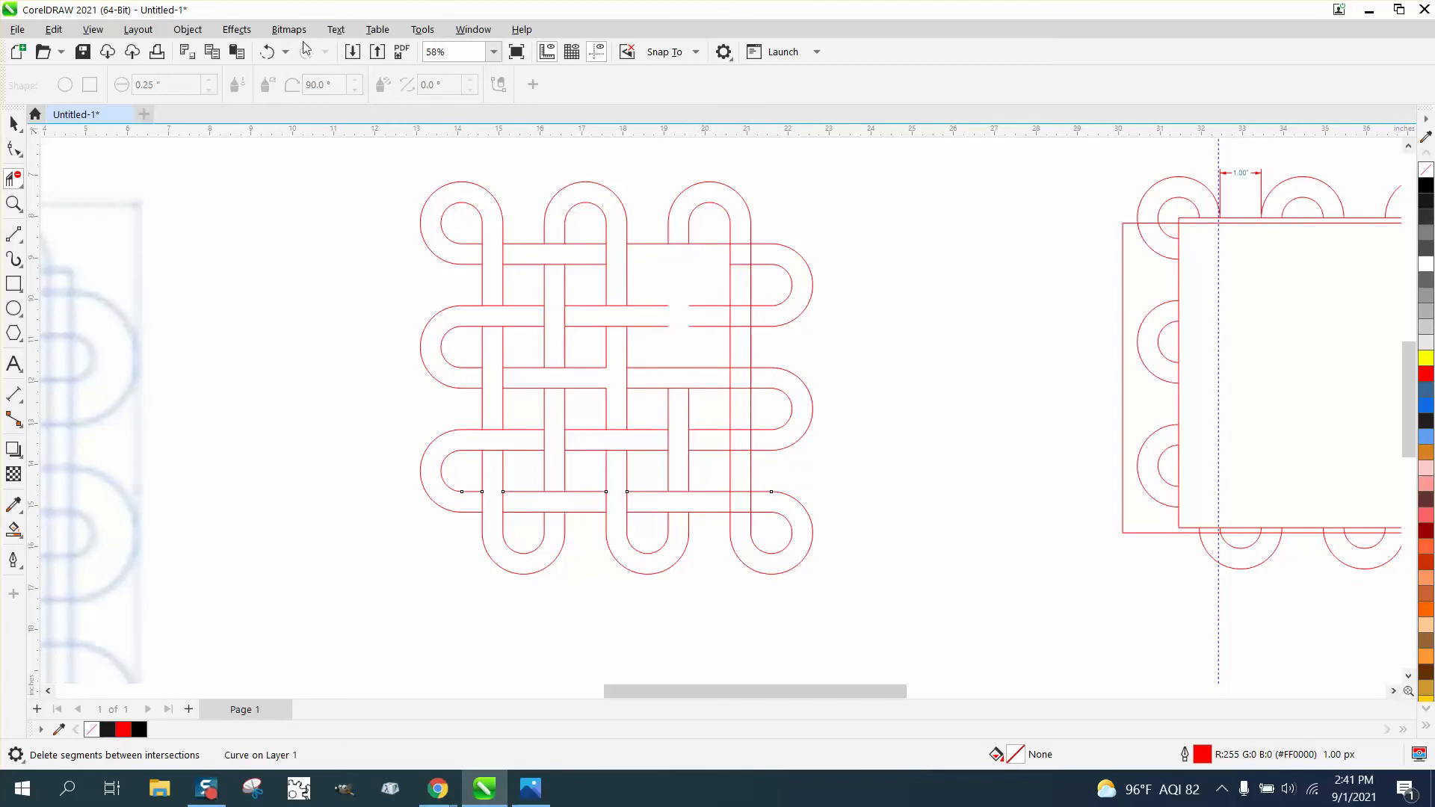
click(268, 52)
mouse_move(670, 251)
mouse_down()
mouse_move(744, 268)
mouse_move(743, 236)
mouse_move(781, 306)
mouse_up()
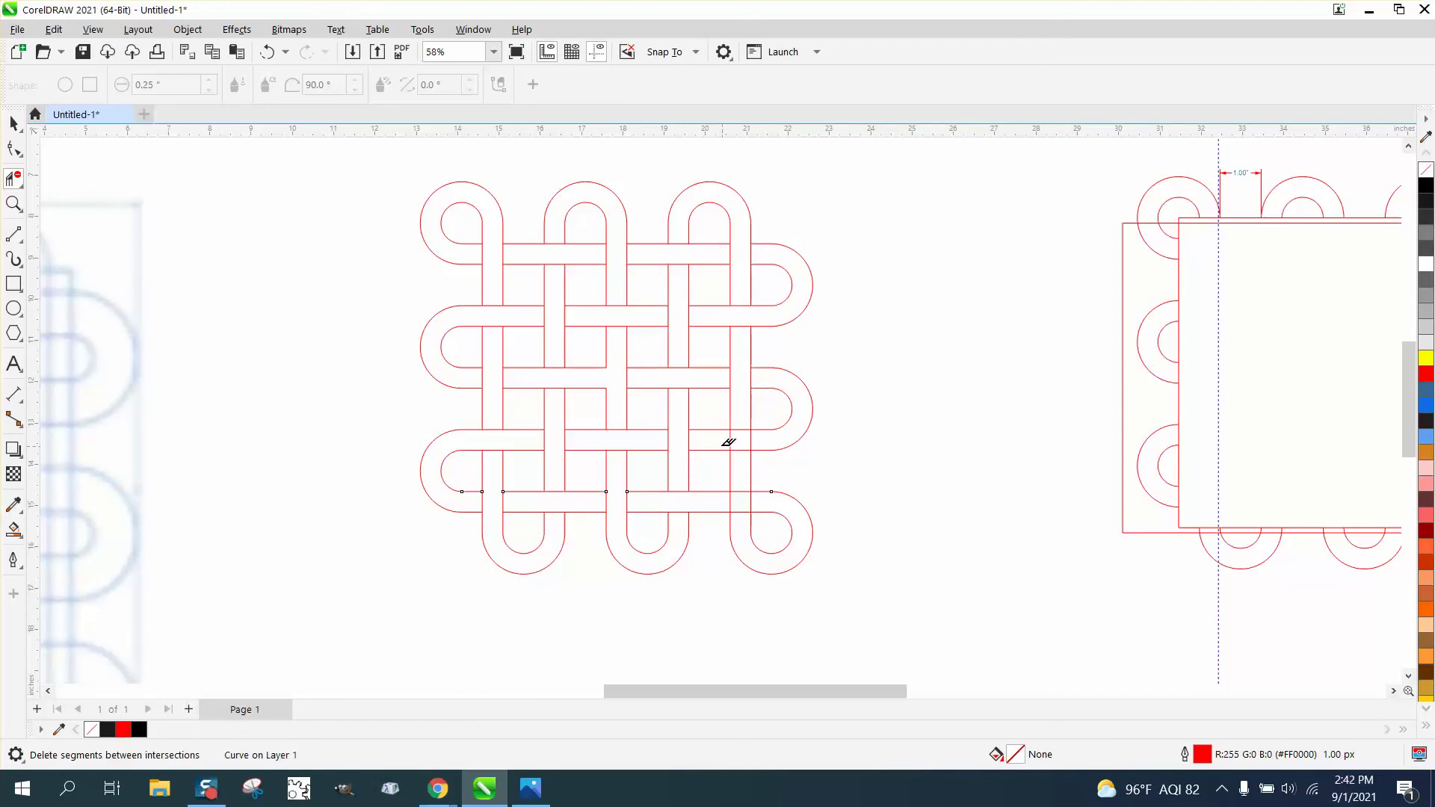
mouse_move(729, 443)
mouse_down()
mouse_move(760, 443)
mouse_move(748, 526)
mouse_up()
- Delete the spare construction copy with its squares, ring loops and 1-inch dimension beside the knot
scroll(520, 458, down, 1)
click(14, 123)
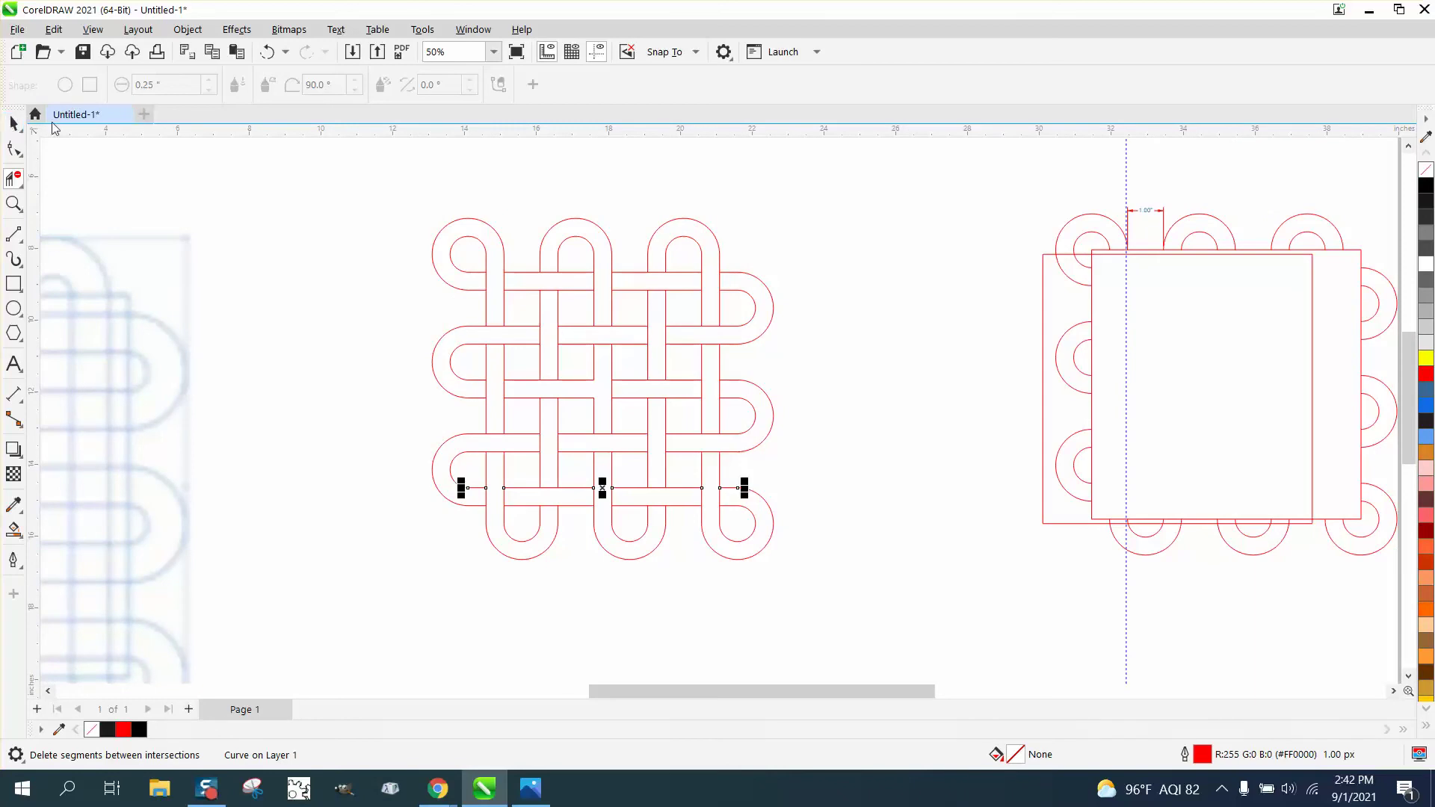
scroll(533, 279, down, 2)
drag(846, 213, 1250, 582)
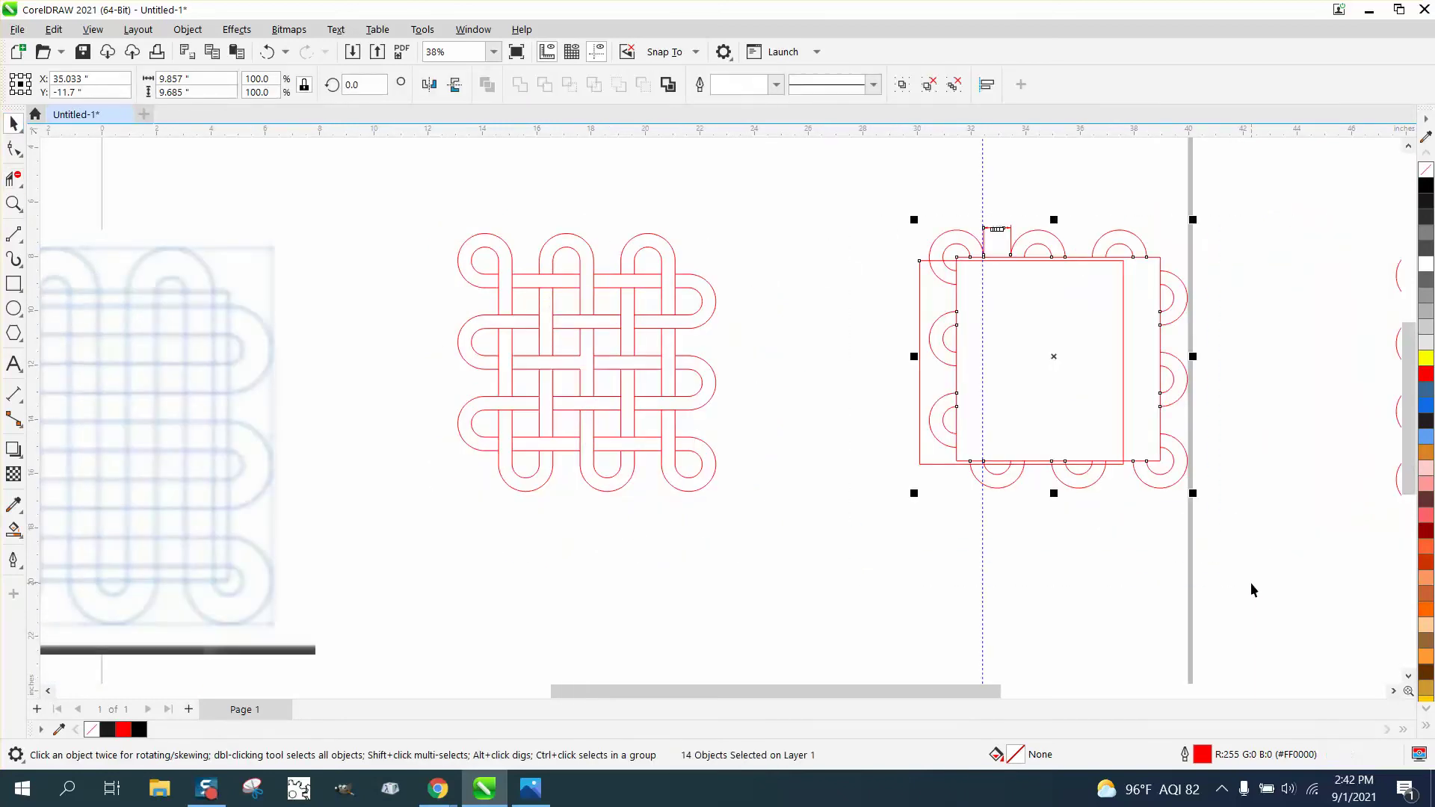
key(Delete)
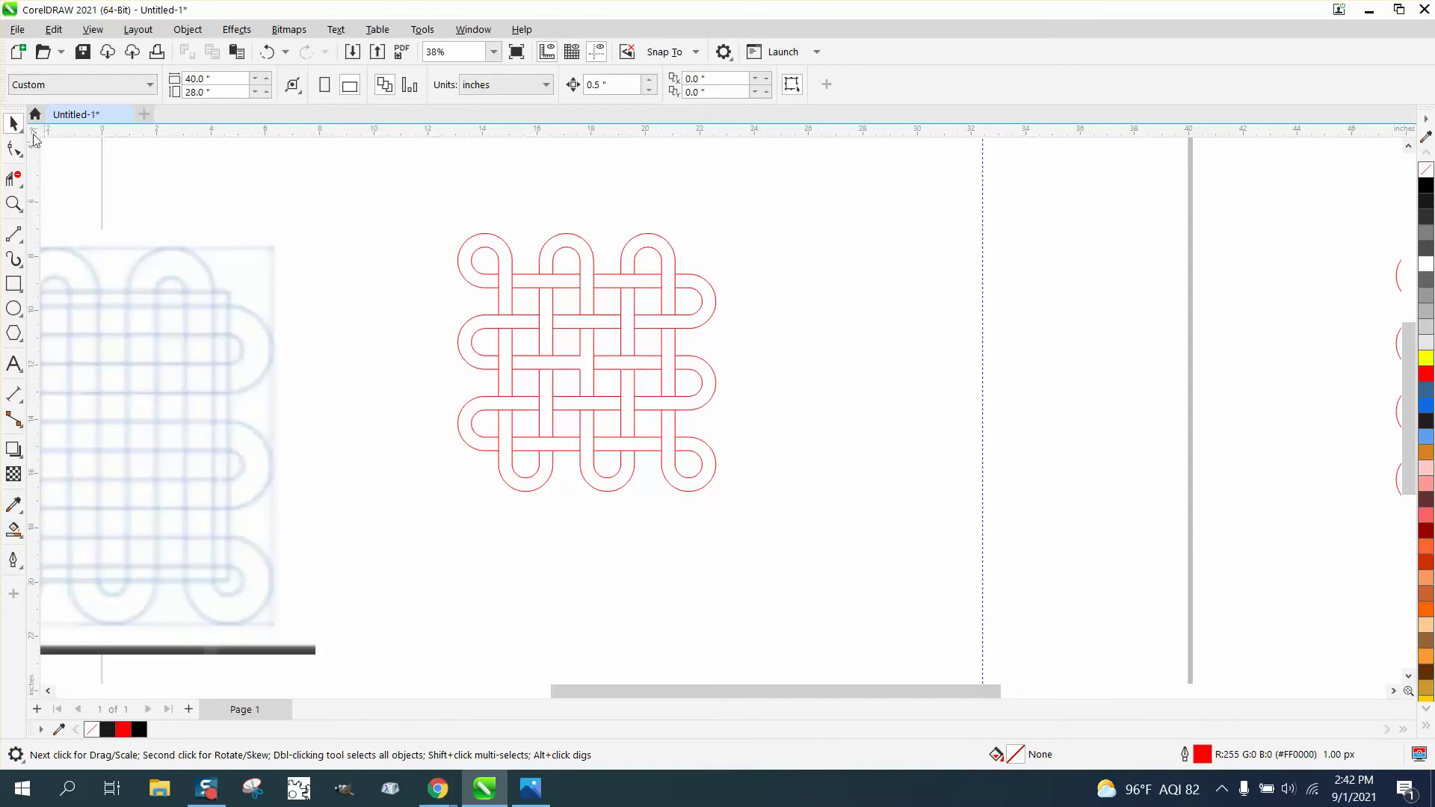
drag(840, 510, 840, 511)
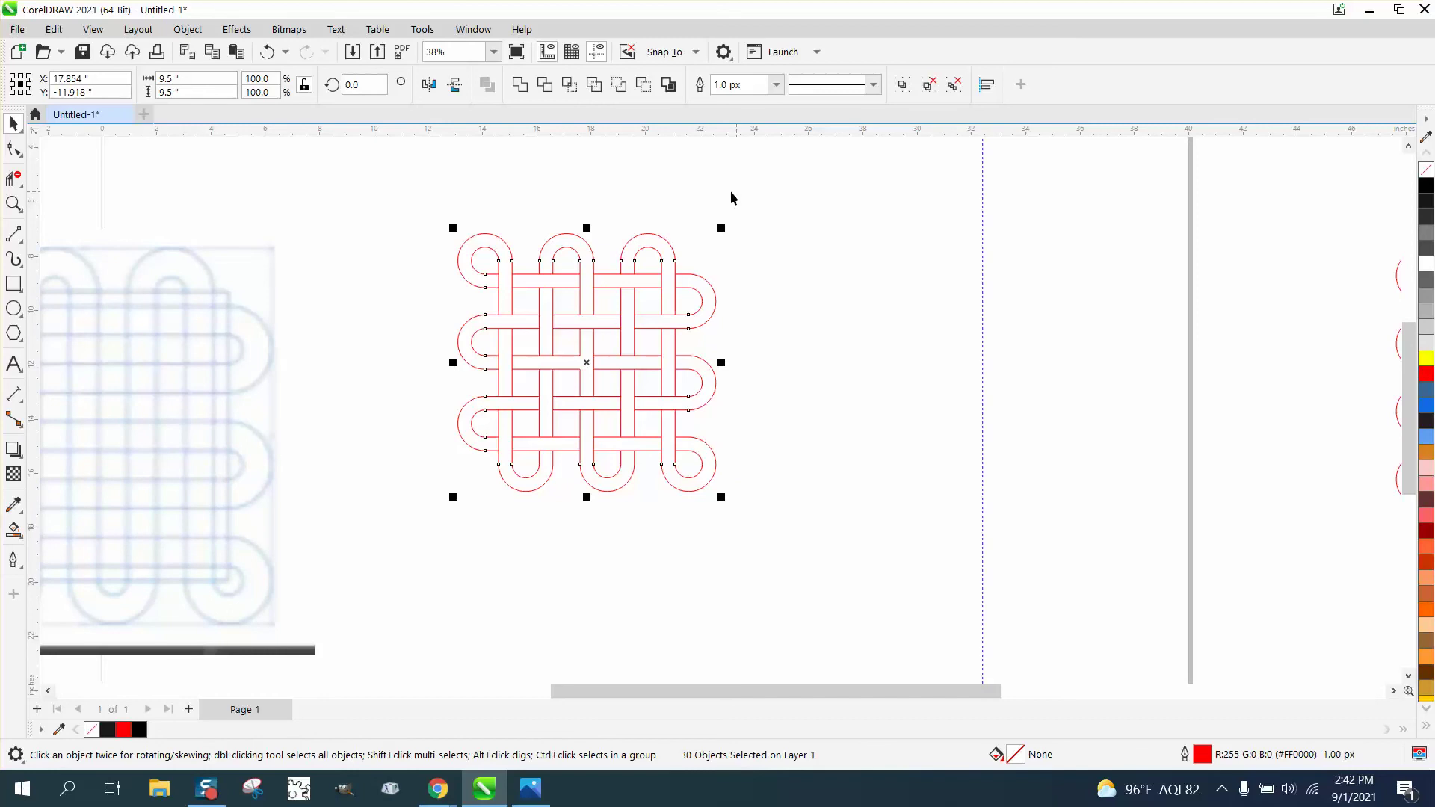
click(632, 177)
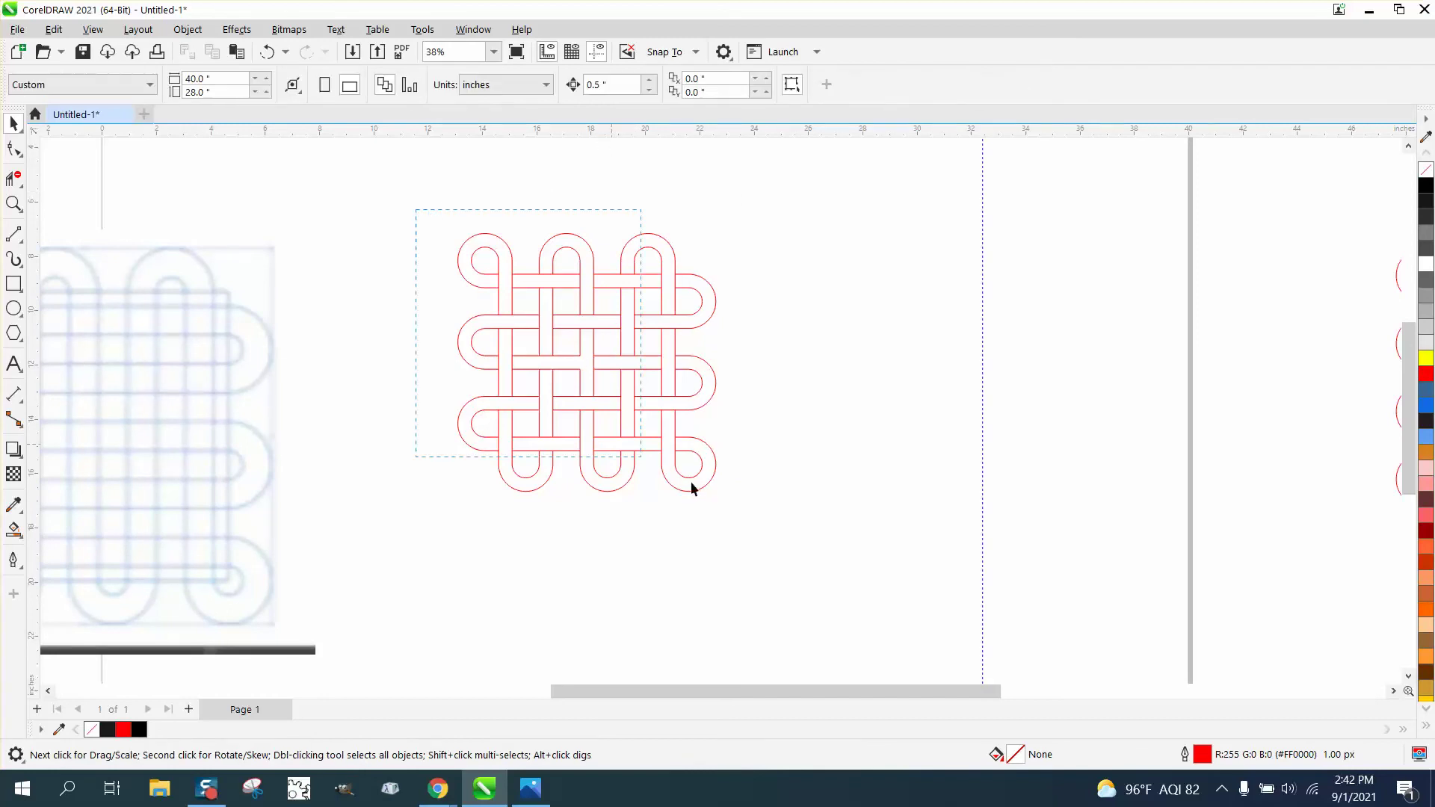
drag(691, 486, 842, 560)
click(392, 221)
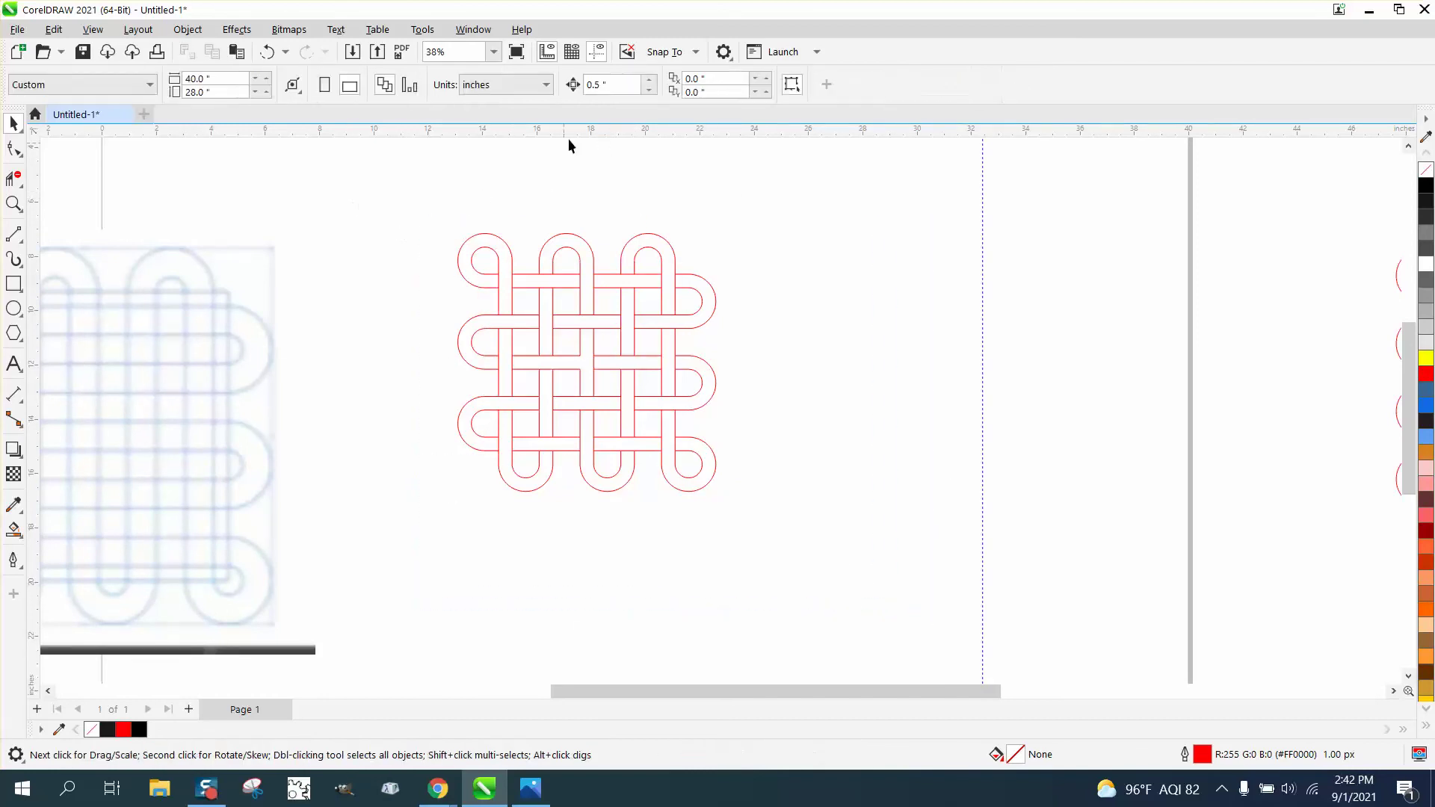
- Set the nudge distance to 11 inches, then Smart Fill the knot's upper-left loop and nudge the filled piece right
click(637, 84)
text(11)
click(14, 530)
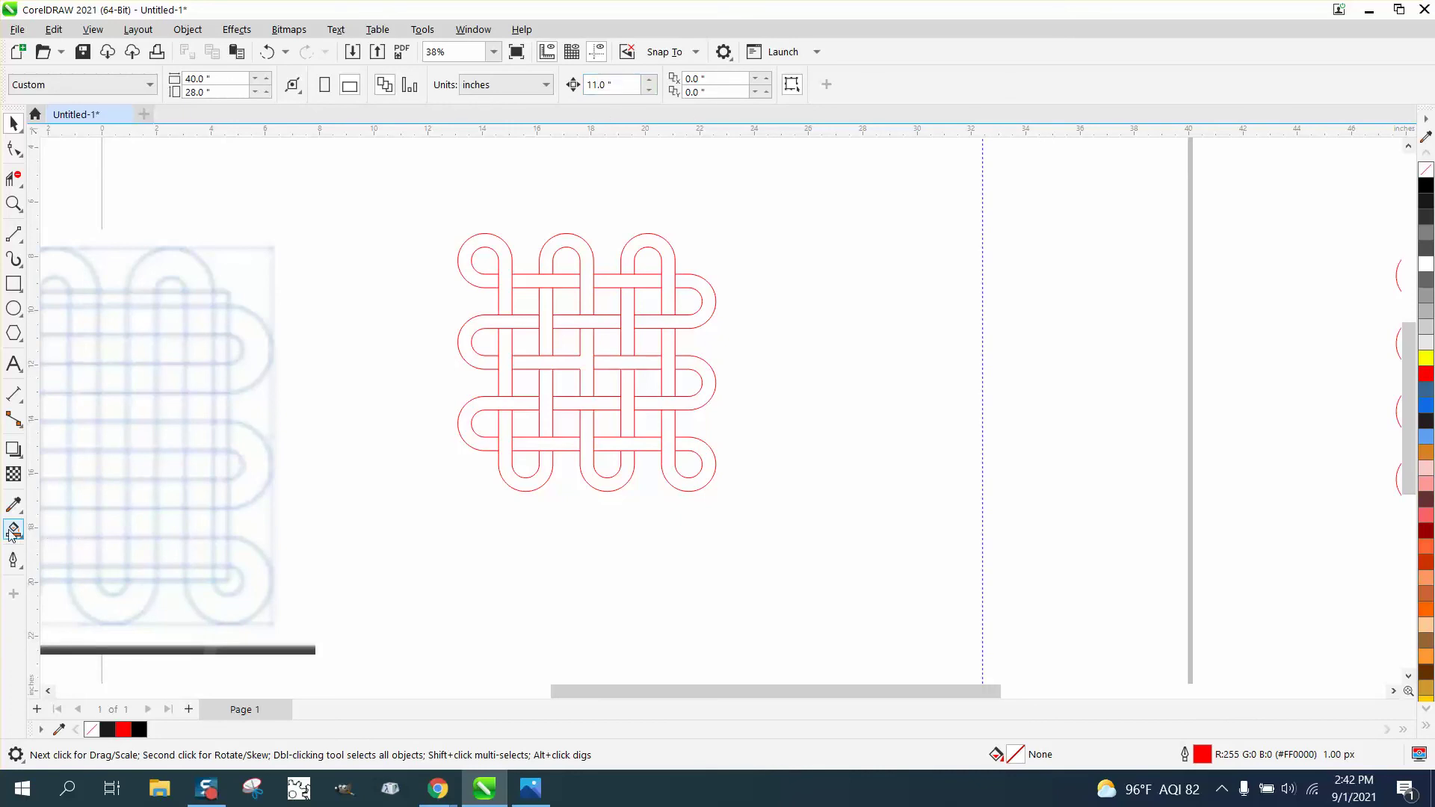
click(504, 274)
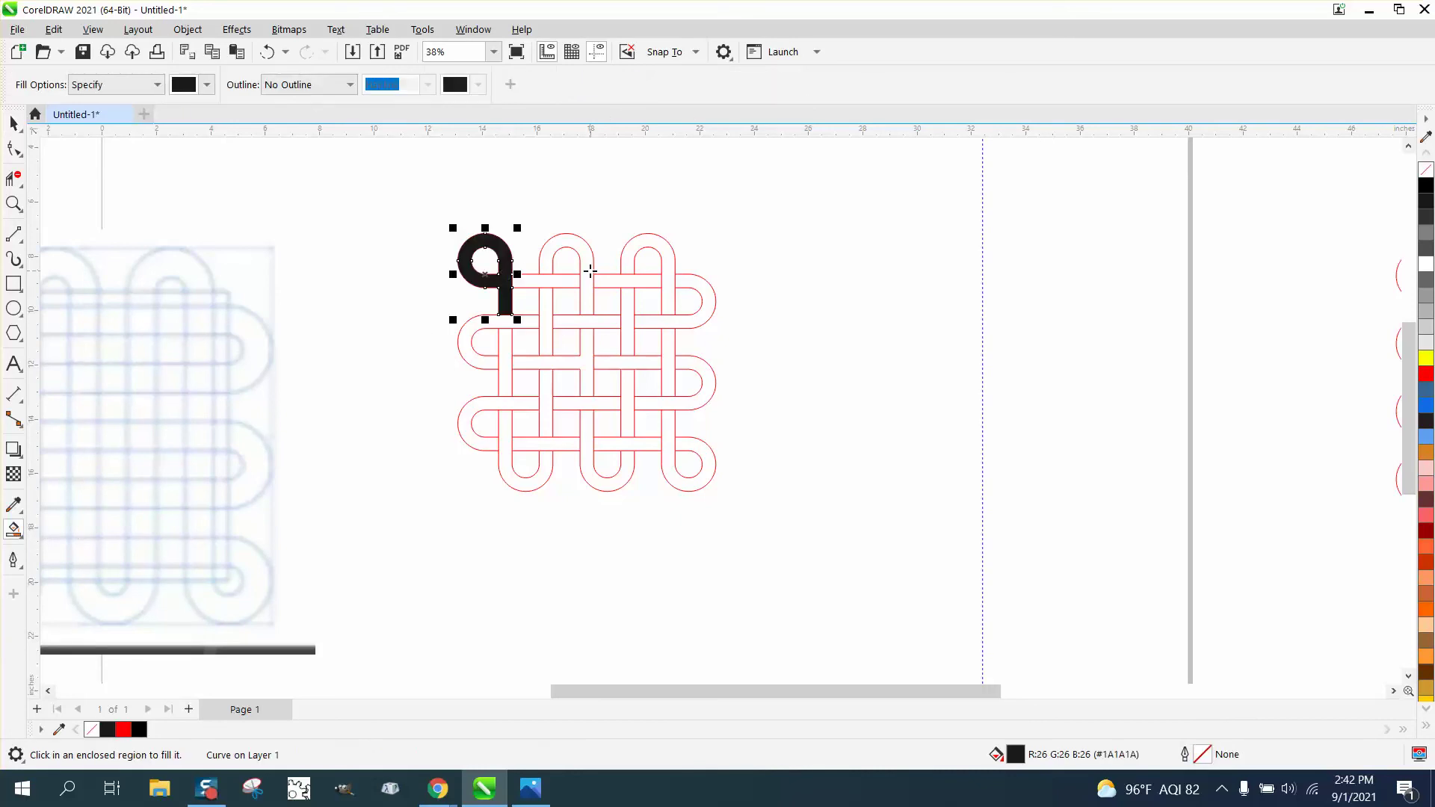
key(Right)
- Smart Fill the second and third top loops of the knot, nudging each filled piece 11 inches right
click(571, 240)
key(Right)
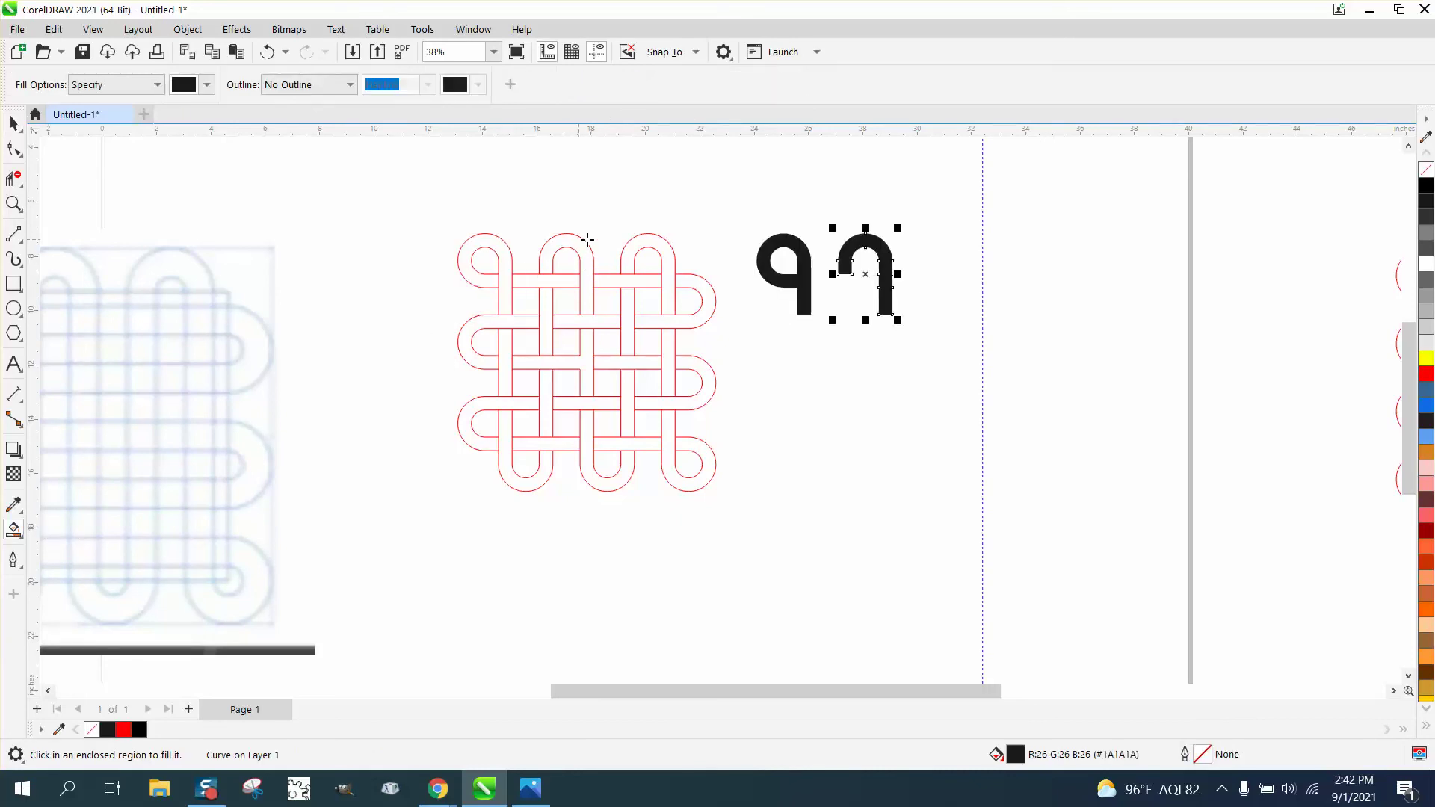
click(640, 239)
key(Right)
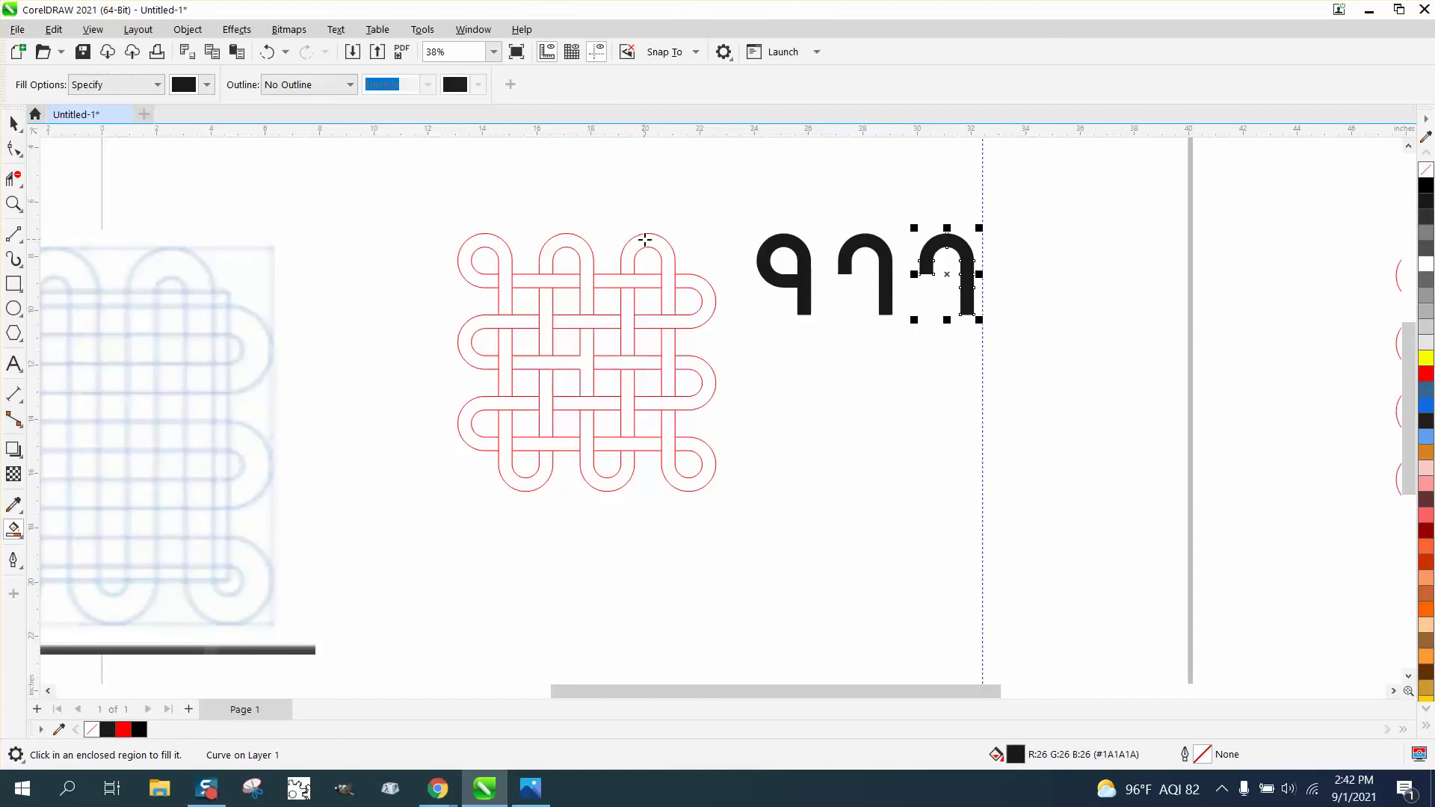
- Smart Fill the first right loop, the top row's horizontal bands and the second left loop, nudging each piece 11 inches right
click(683, 284)
key(Right)
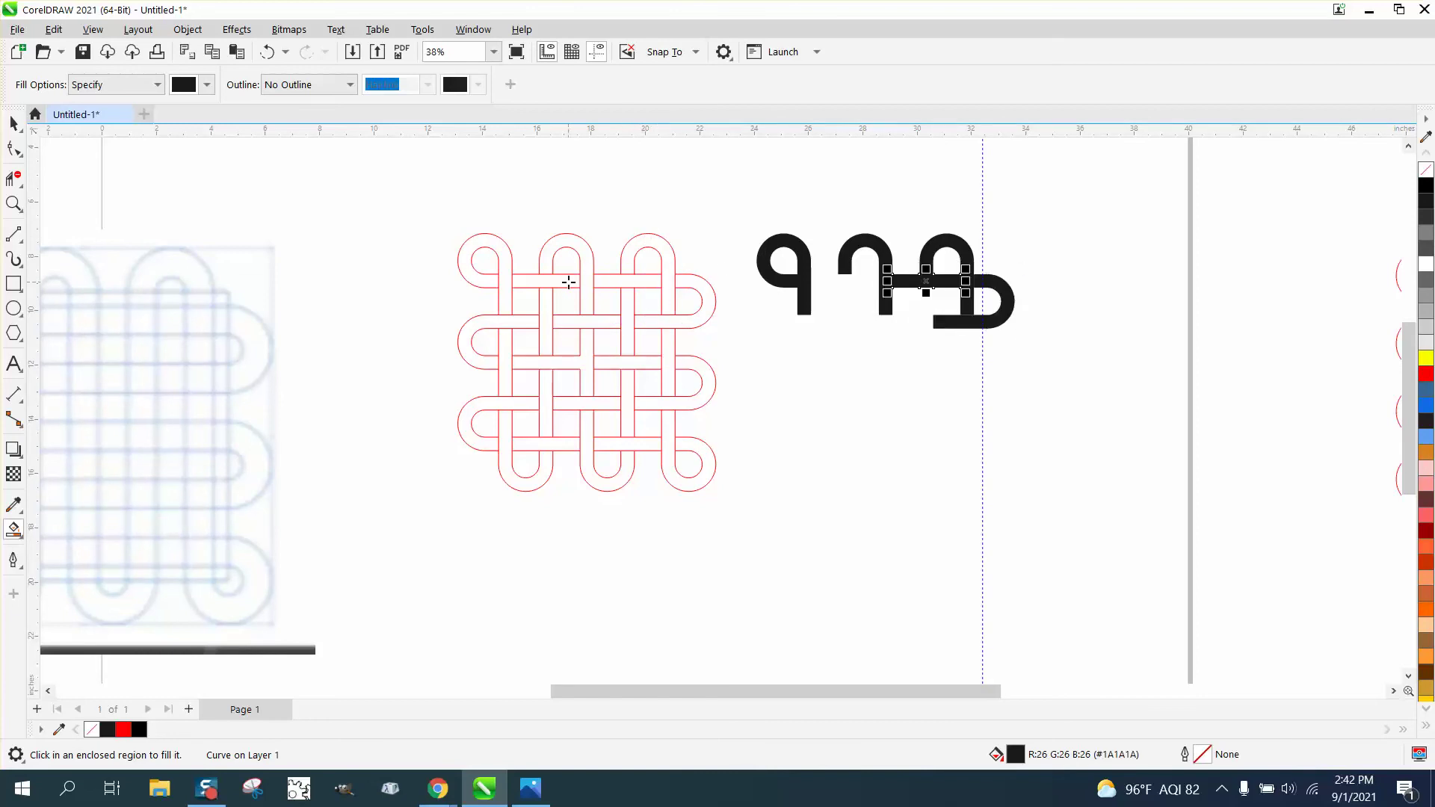
click(568, 281)
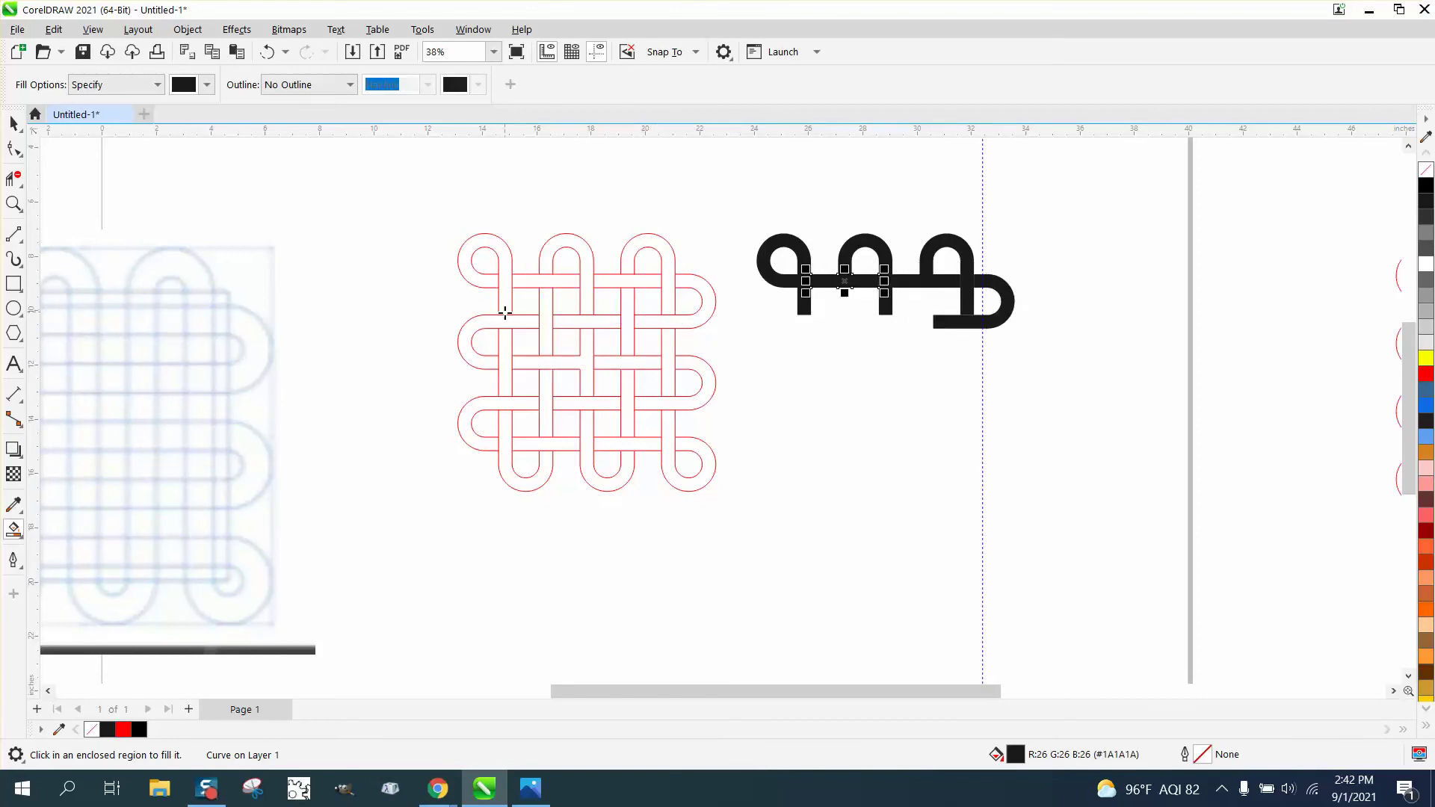
click(487, 326)
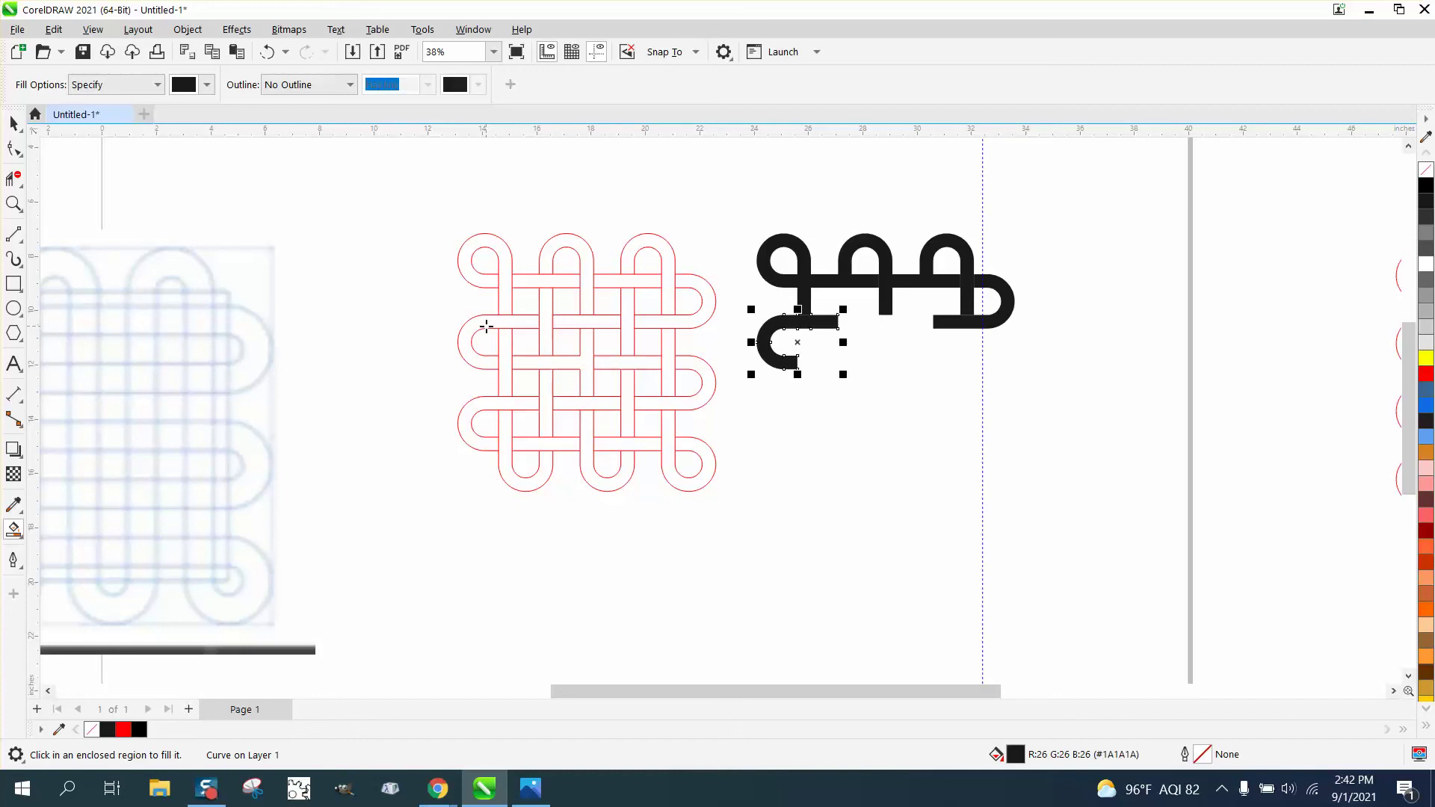
- Smart Fill the second row's horizontal band, the adjoining vertical strands, the third row's right band and the second right loop, nudging each piece 11 inches right
click(544, 320)
click(591, 321)
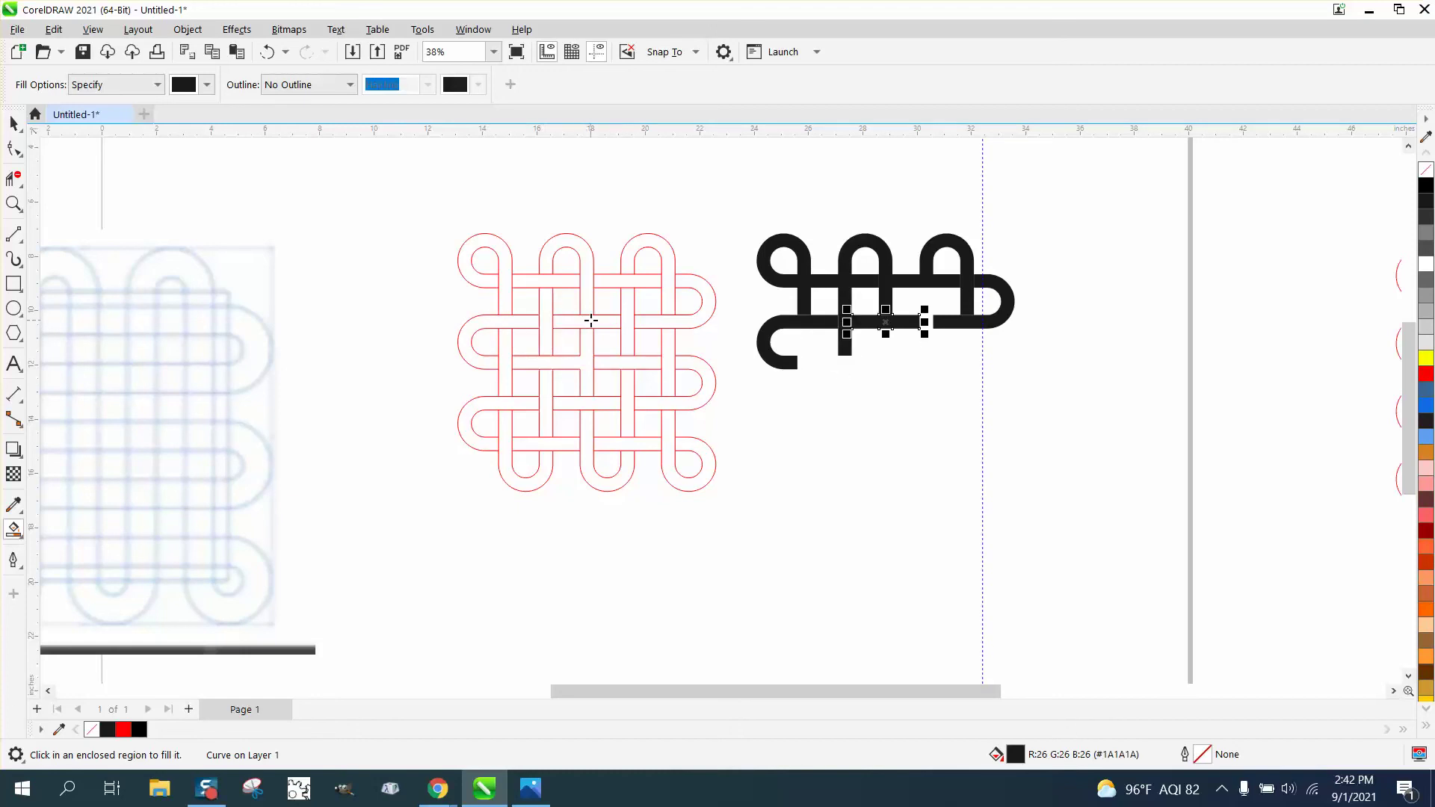
click(631, 321)
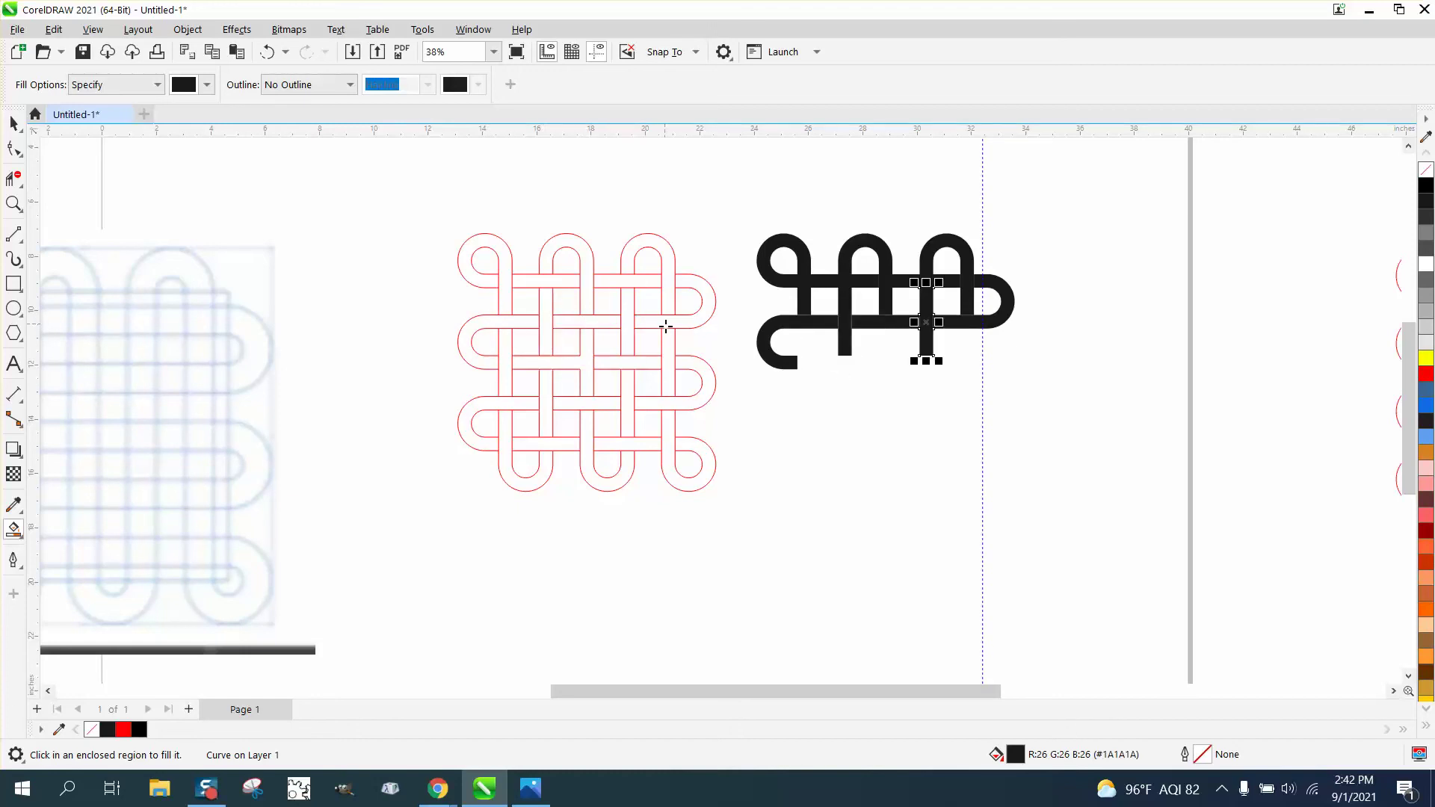
click(666, 327)
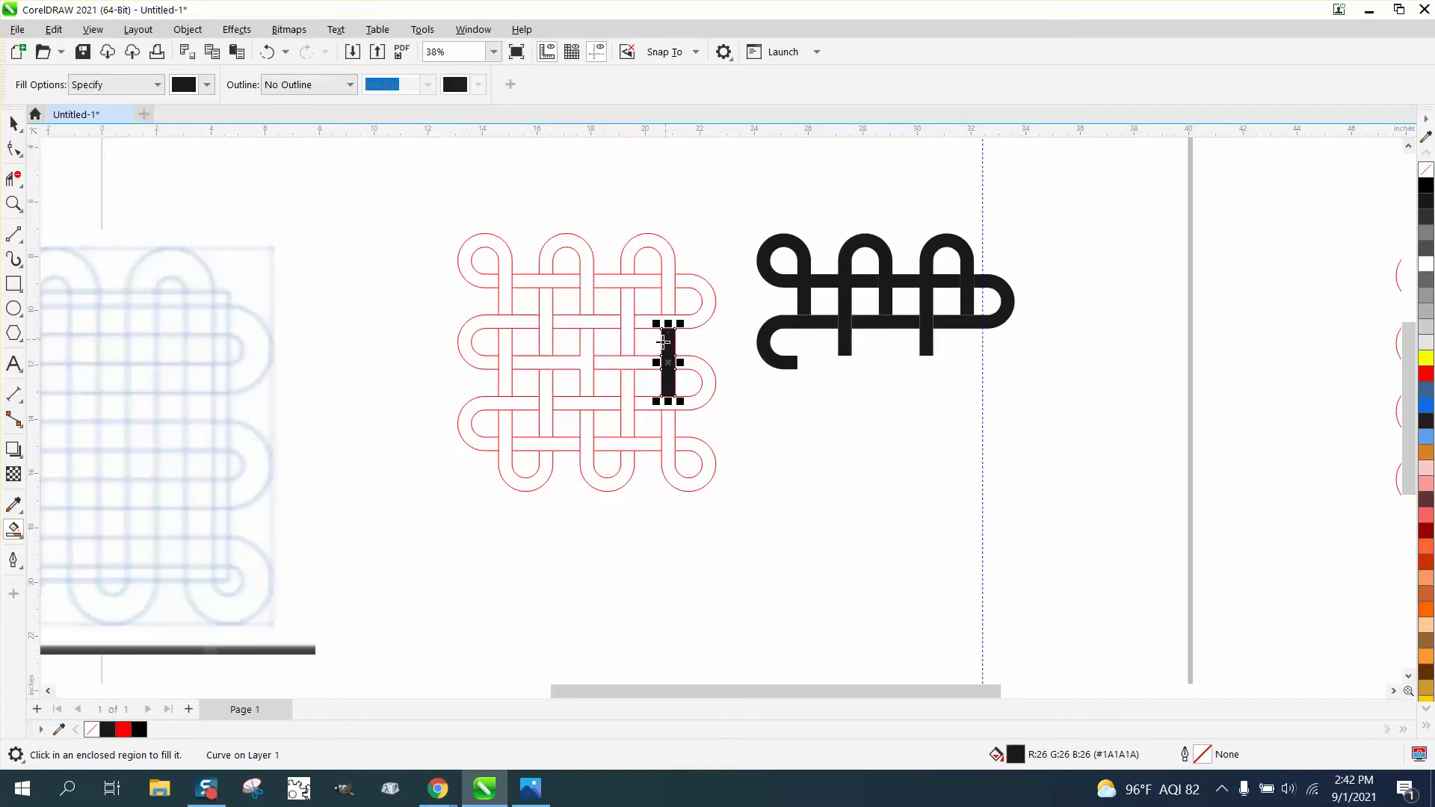
click(626, 368)
click(694, 369)
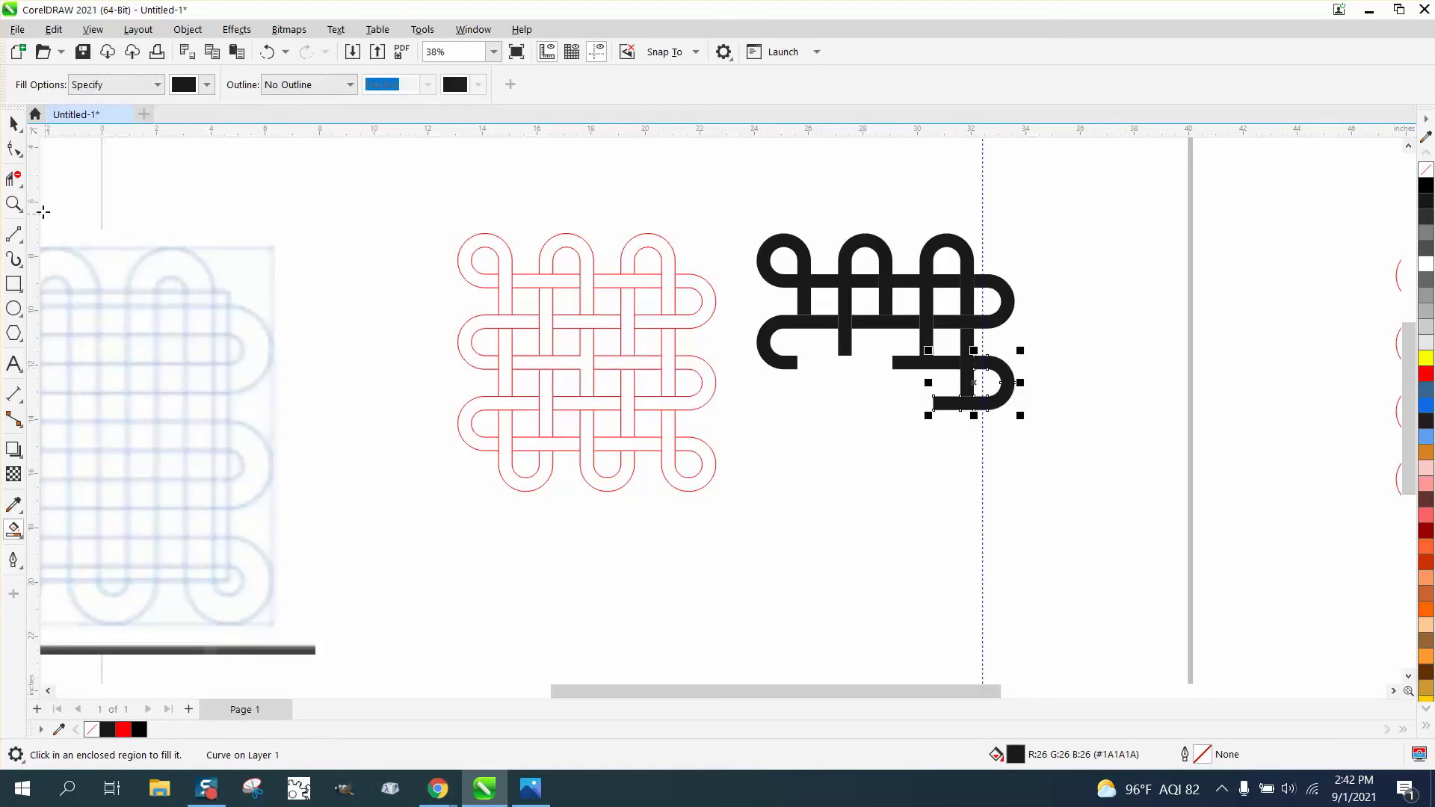
- Draw a 0.5-inch vertical line closing the open end of the third row's horizontal band at the red knot's middle column
click(14, 203)
drag(548, 344, 701, 423)
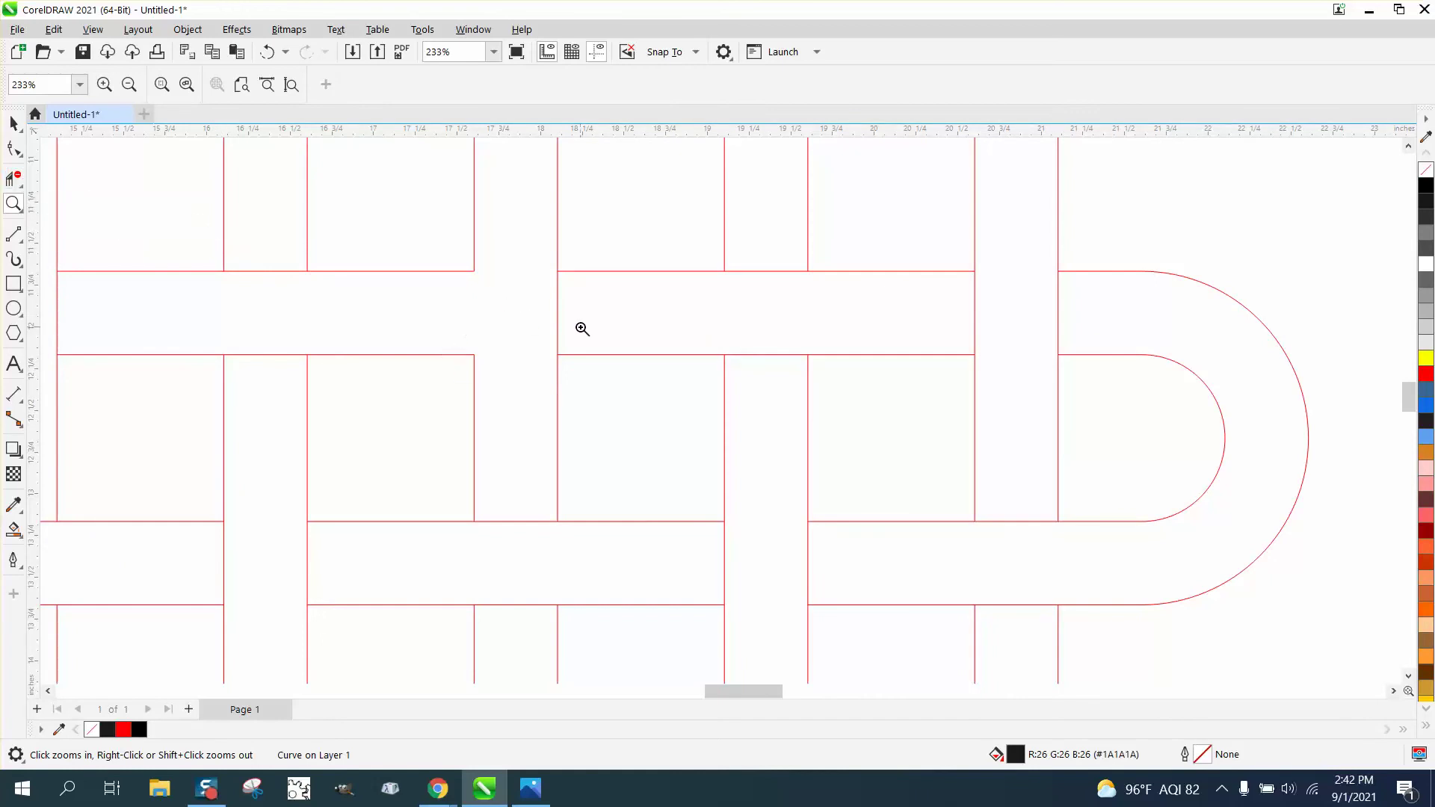
click(23, 249)
click(90, 257)
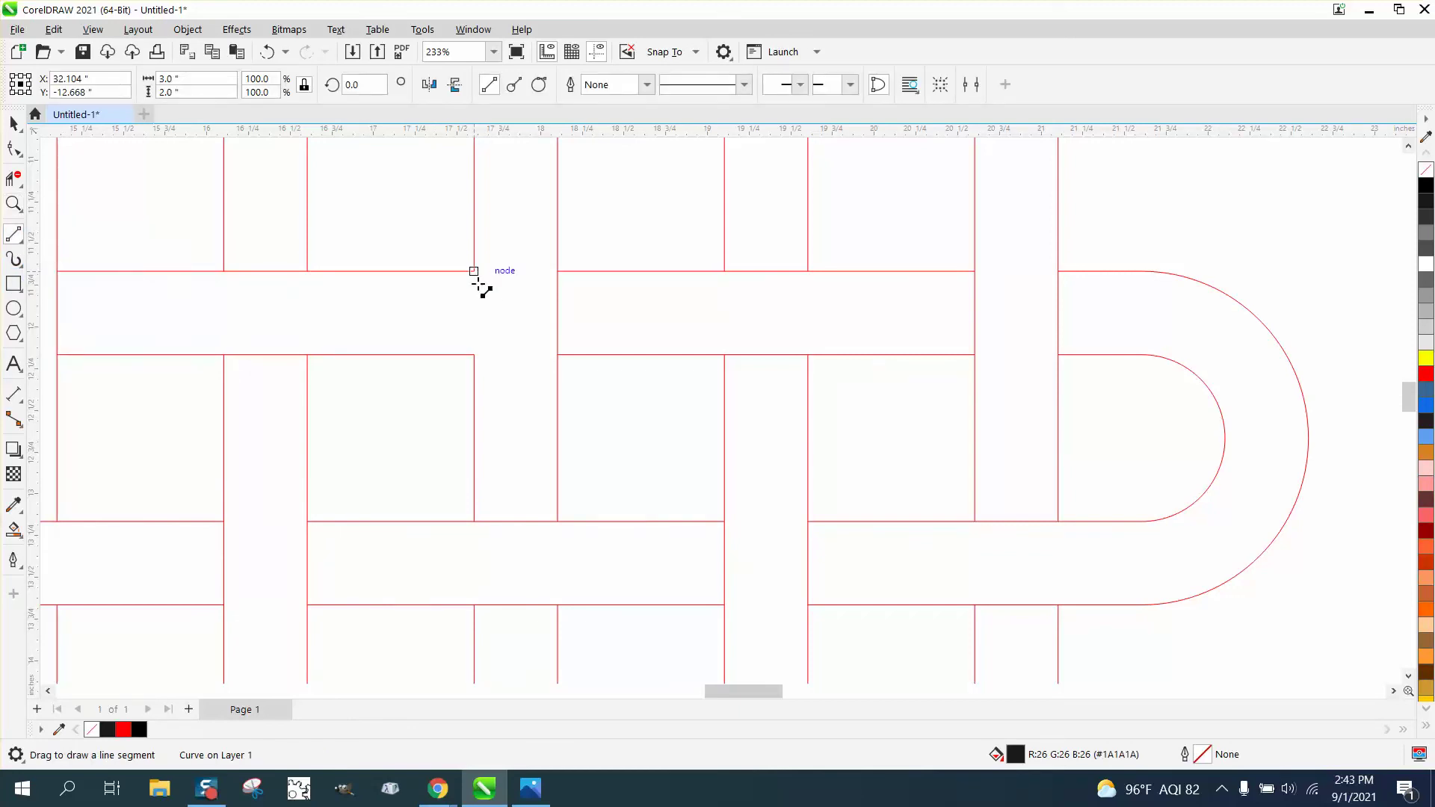
drag(476, 283, 474, 354)
scroll(389, 306, down, 1)
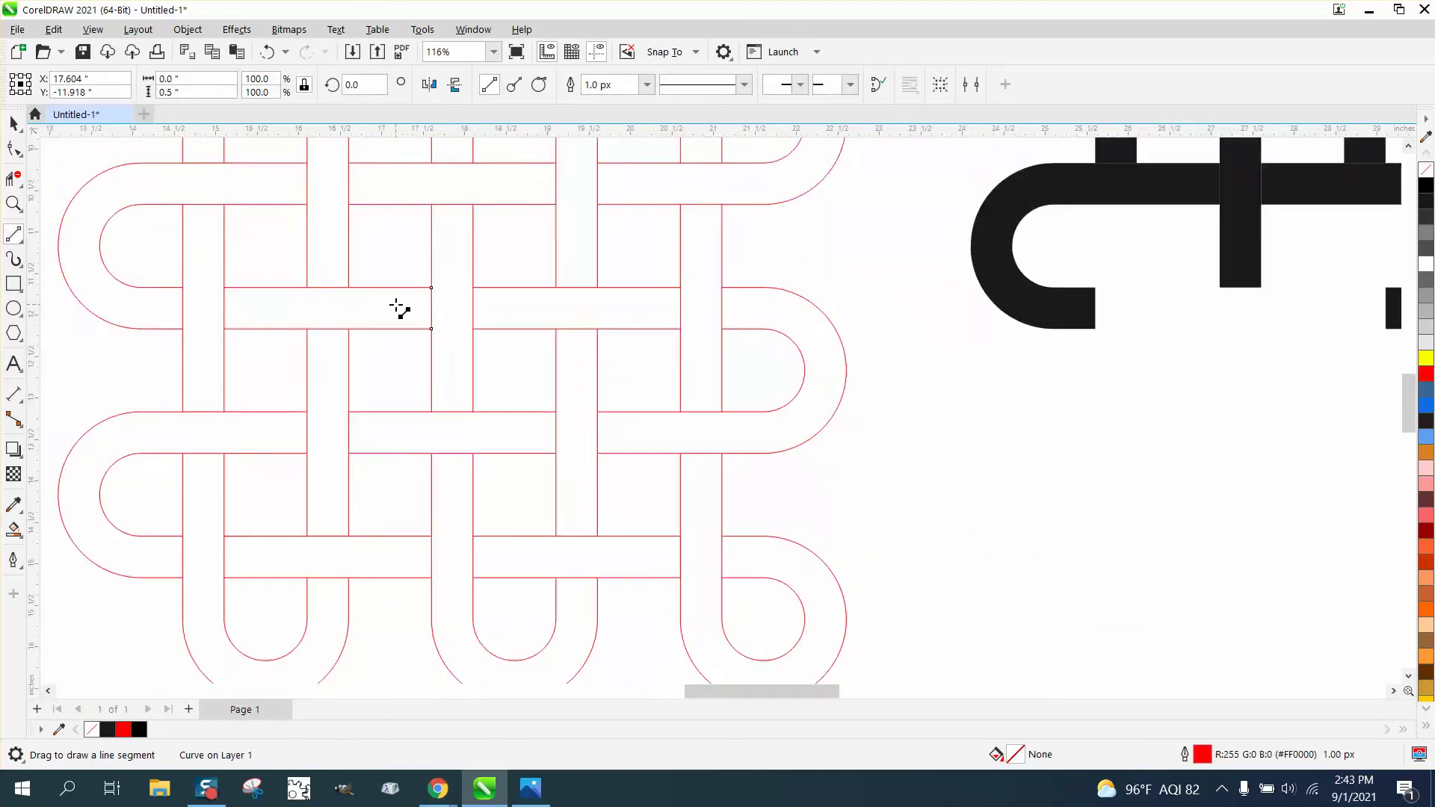
scroll(400, 309, down, 1)
click(35, 113)
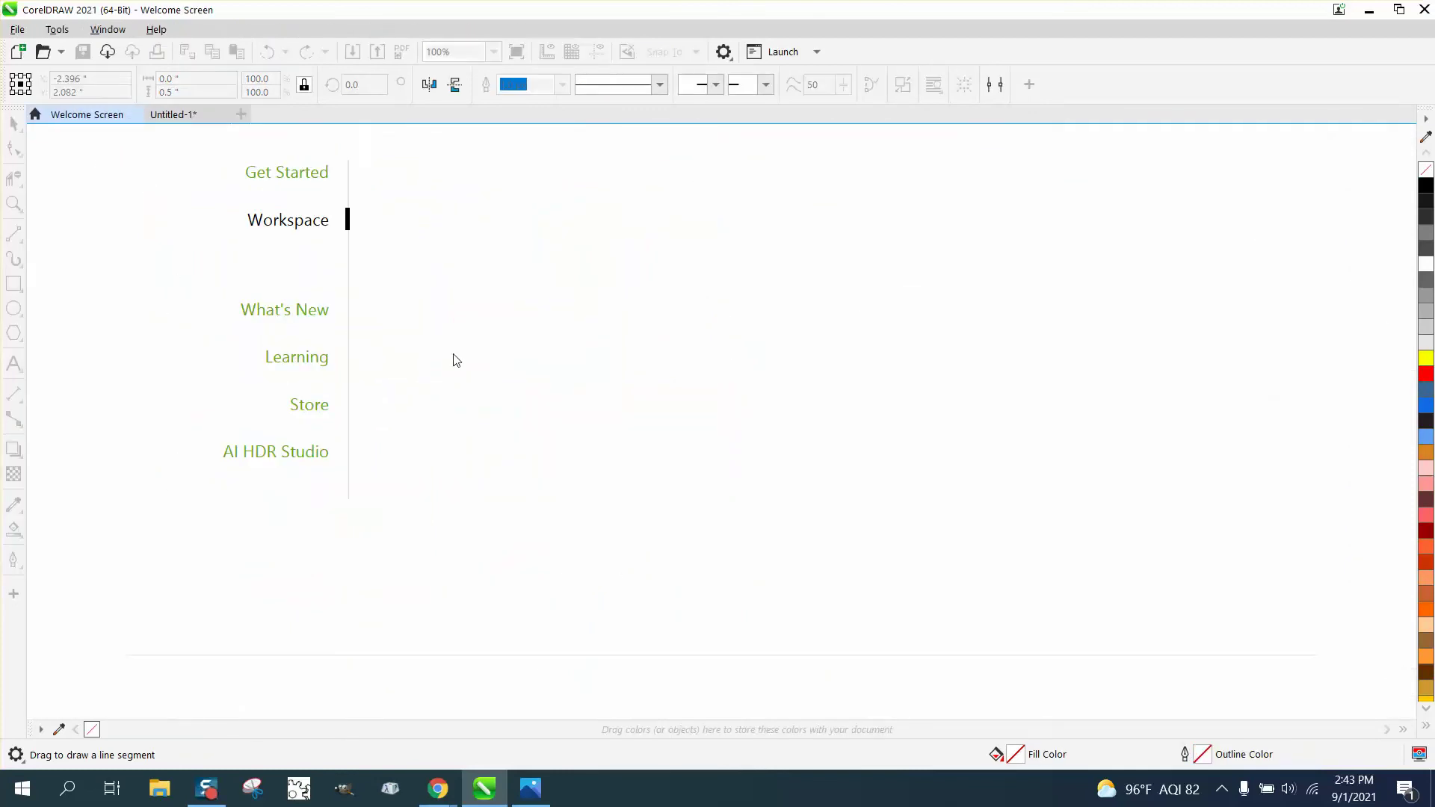
click(198, 116)
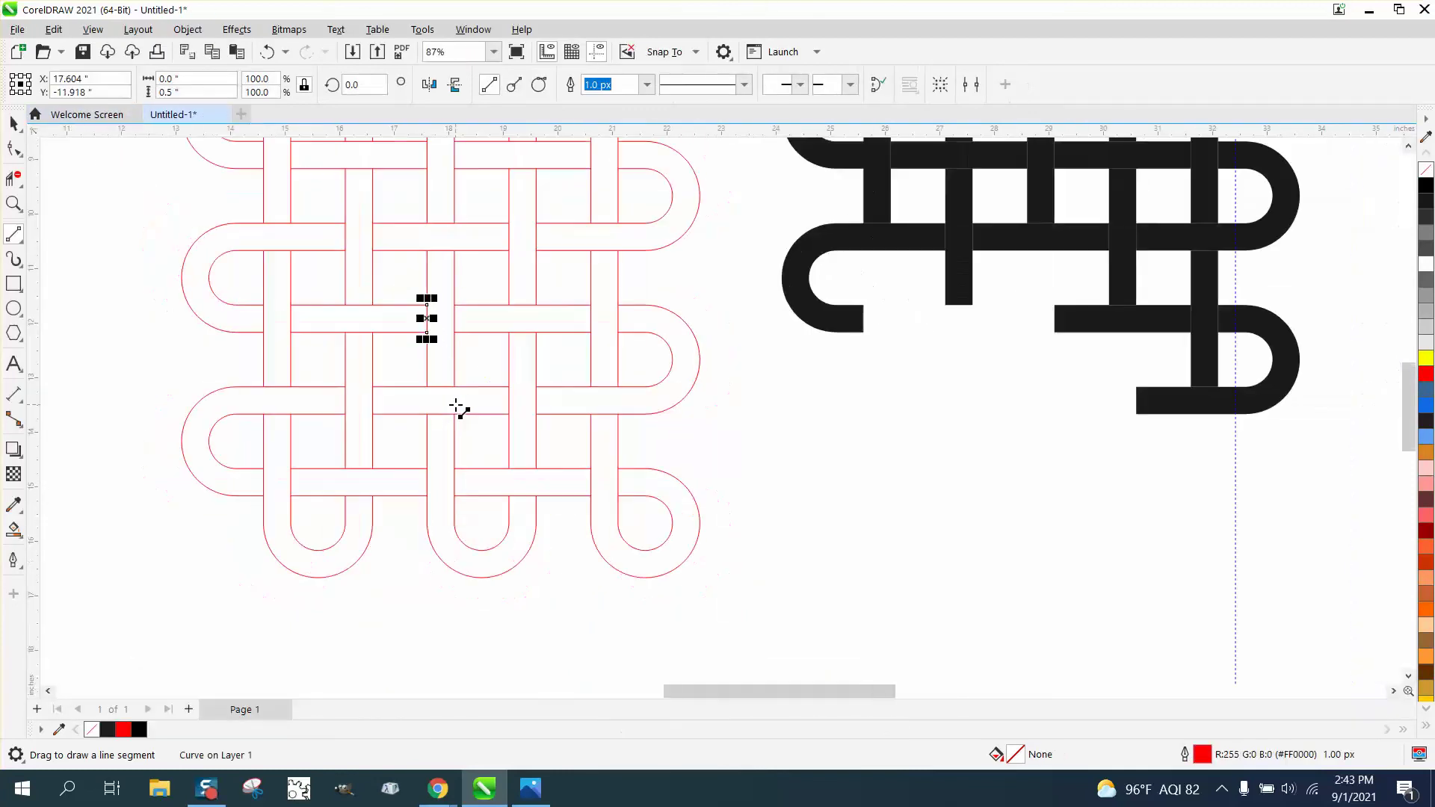
- Smart Fill the red knot's three bottom loops, nudging each filled piece 11 inches right
click(13, 529)
click(280, 543)
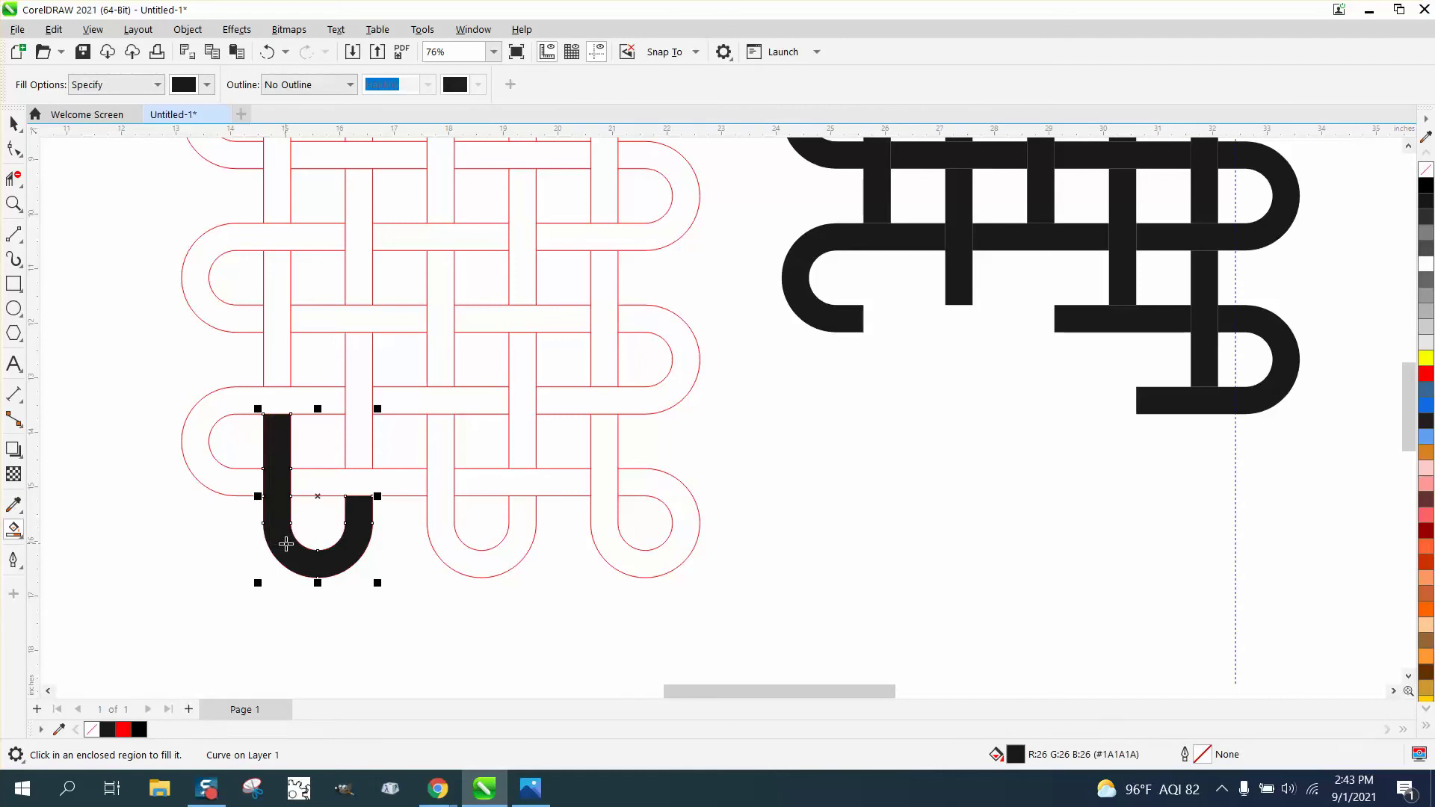
key(shift+Right)
click(444, 541)
key(shift+Right)
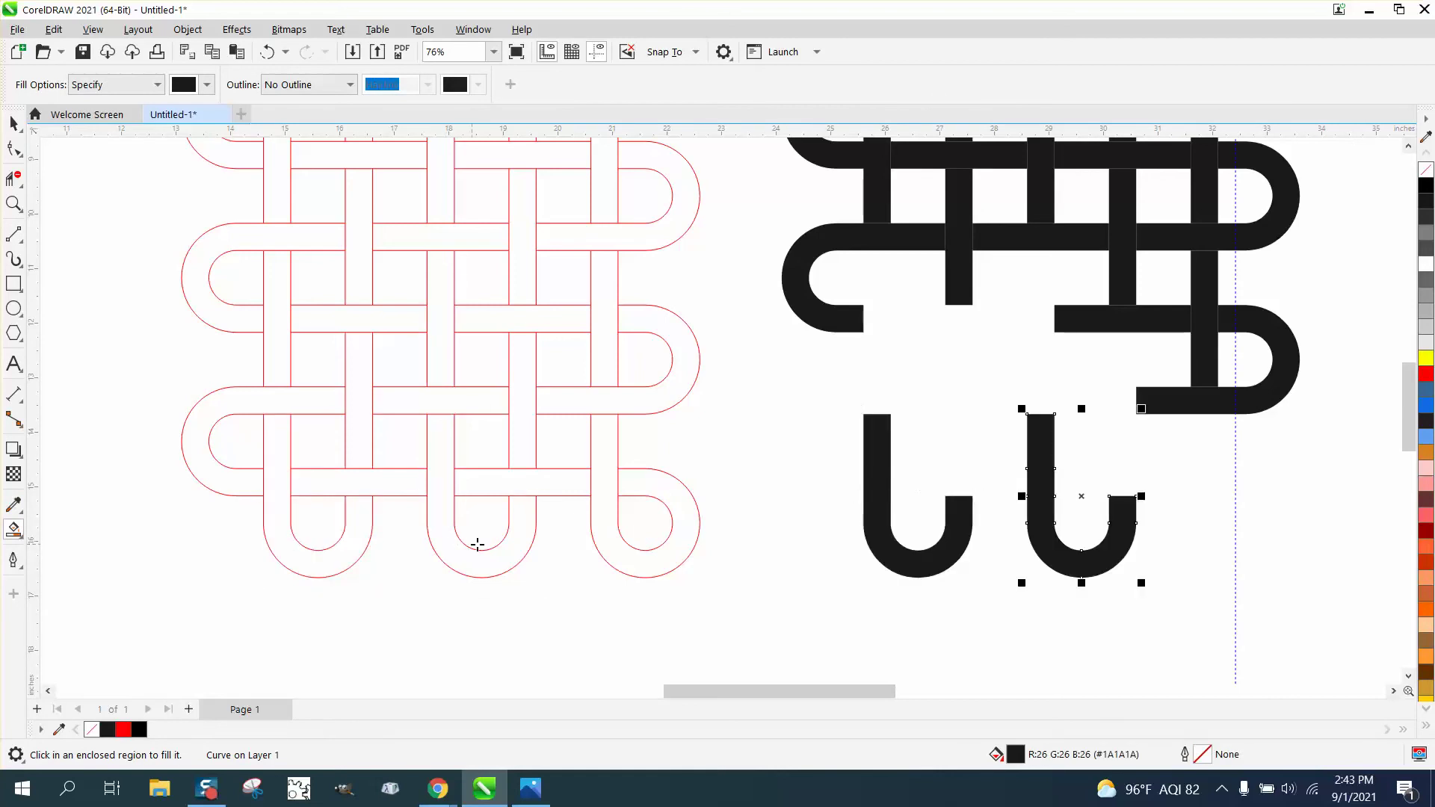
click(607, 547)
key(shift+Right)
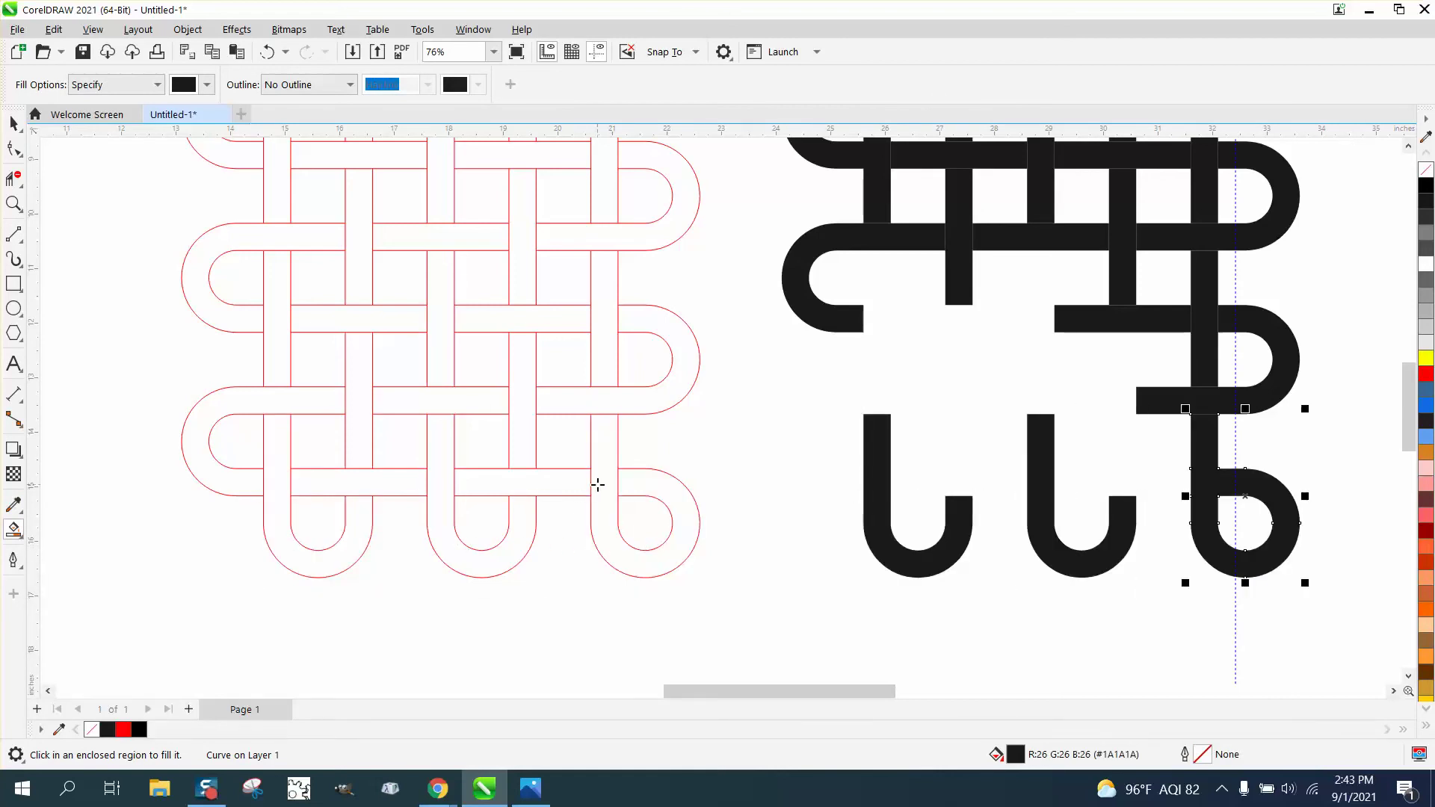
- Smart Fill the bottom row's right band, the fourth column's lower strand and the fourth row's middle band, nudging each piece 11 inches right
click(572, 481)
key(shift+Right)
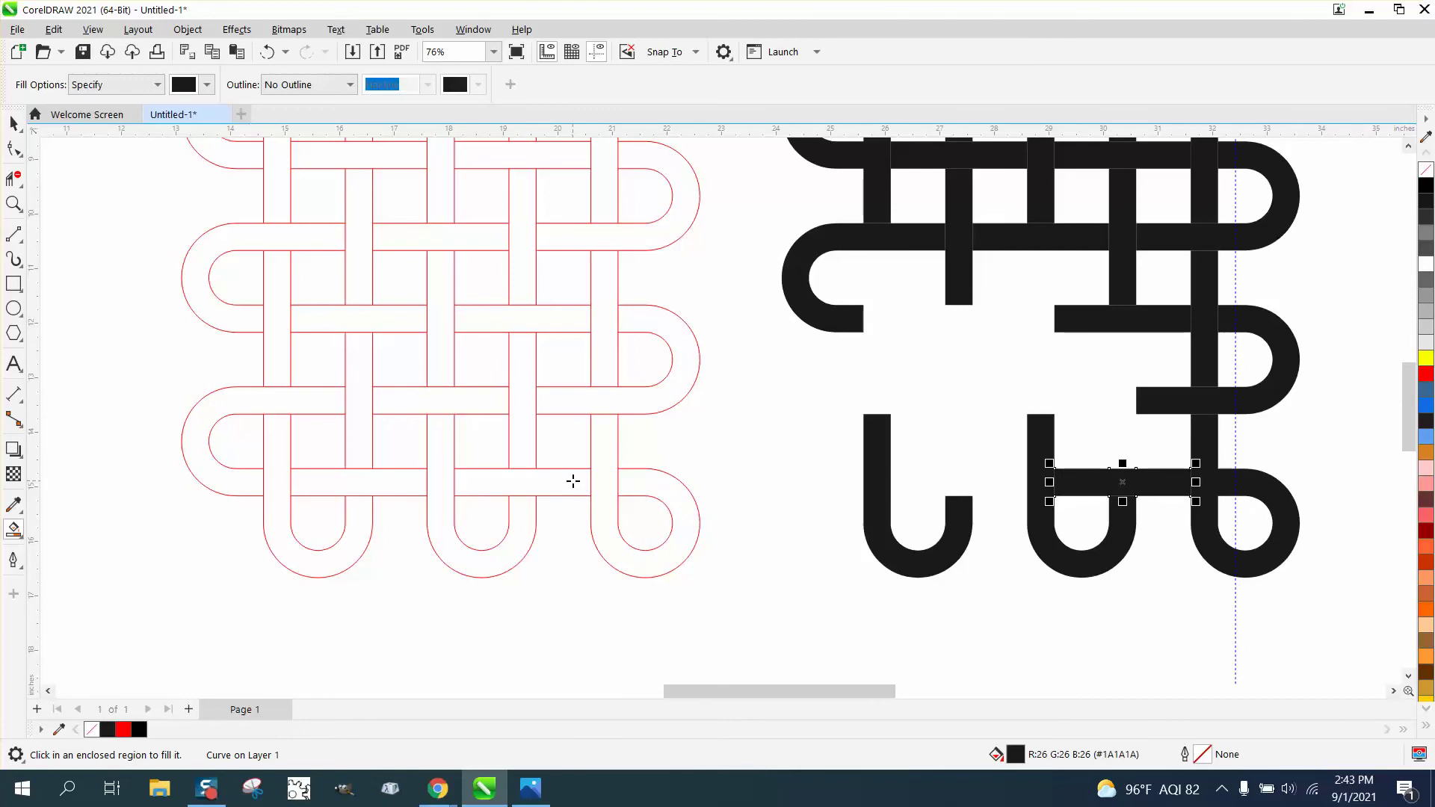
click(531, 407)
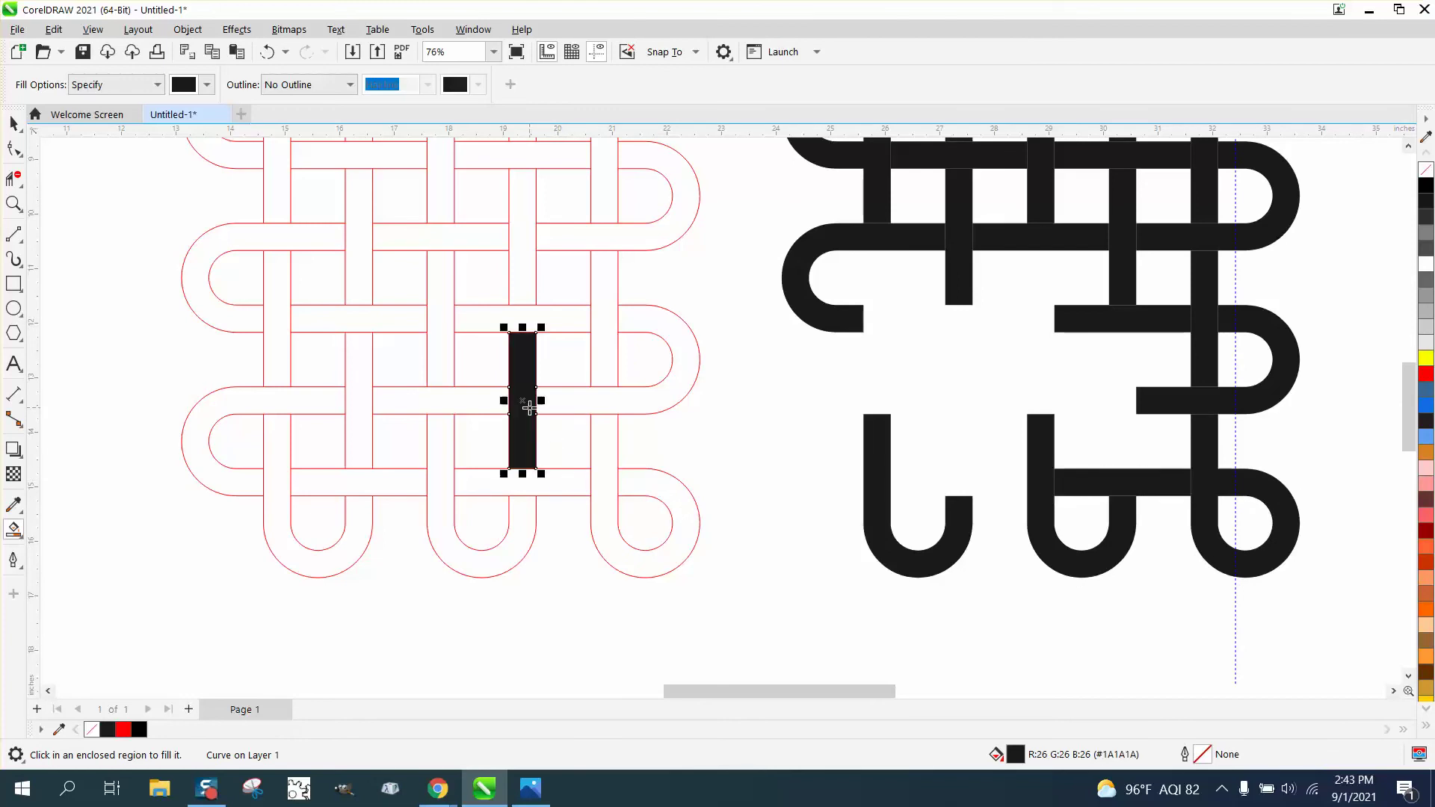
key(shift+Right)
click(475, 405)
key(shift+Right)
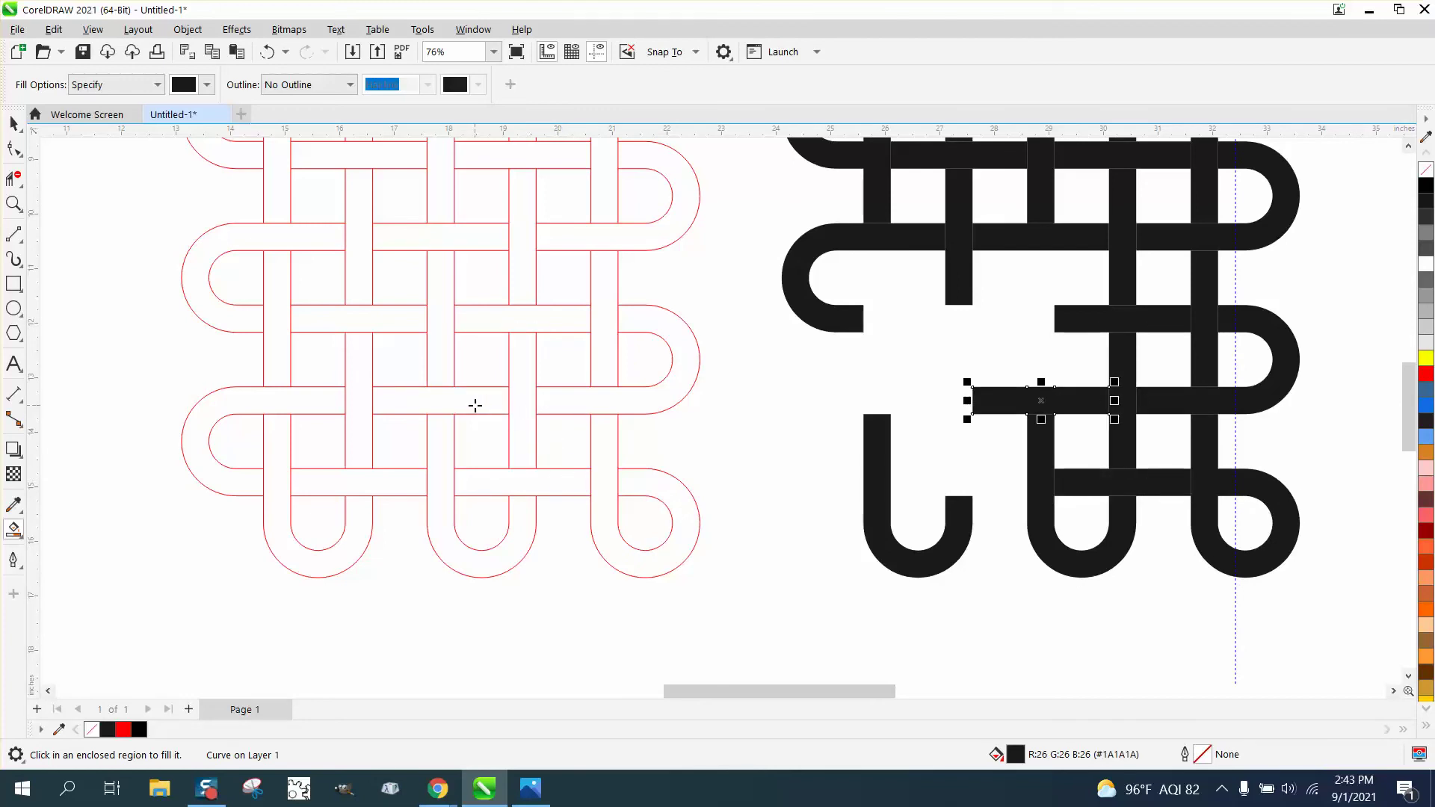
- Smart Fill the lowest left loop, the second column's lower strand and the third row's left band, nudging each piece 11 inches right
click(336, 398)
key(shift+Right)
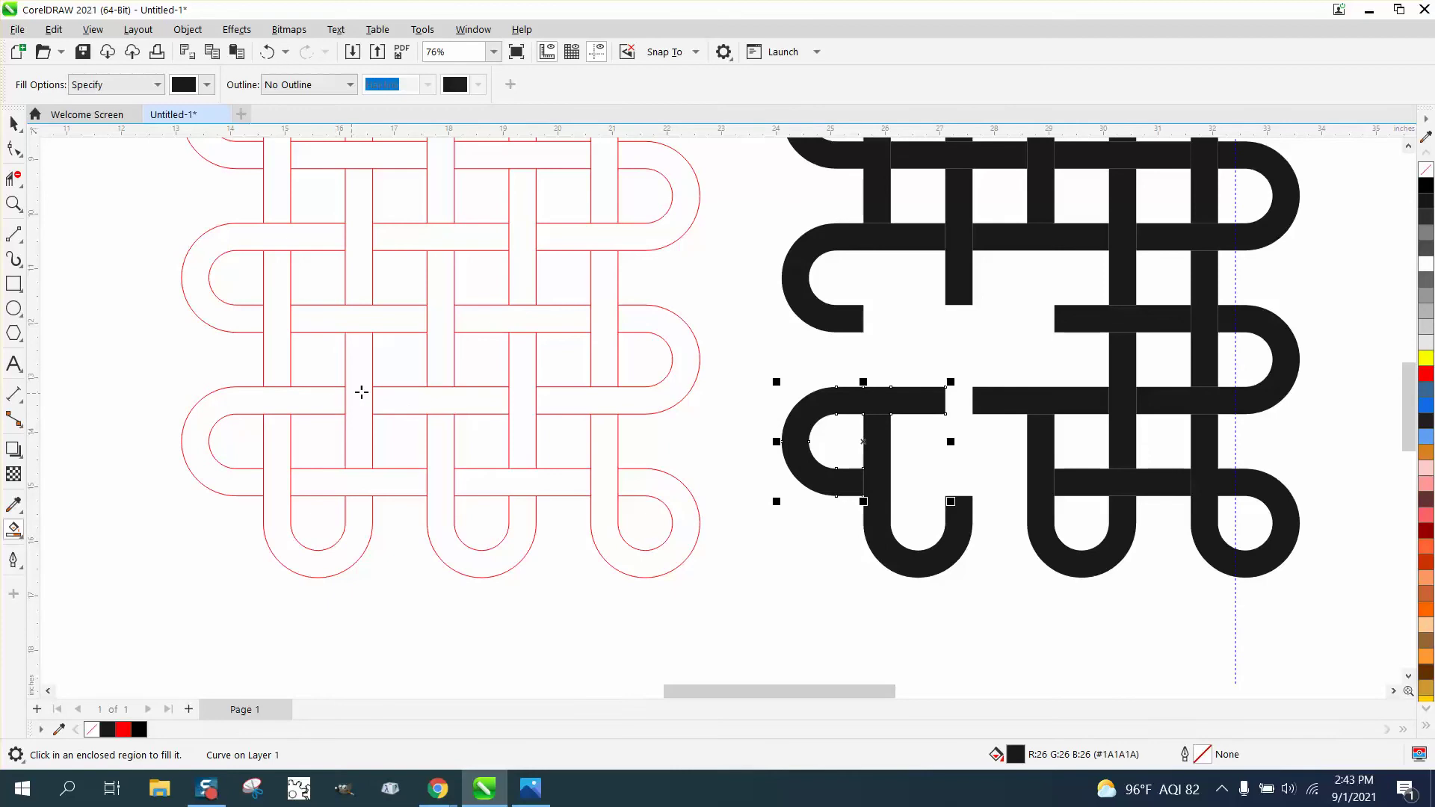
click(363, 373)
key(shift+Right)
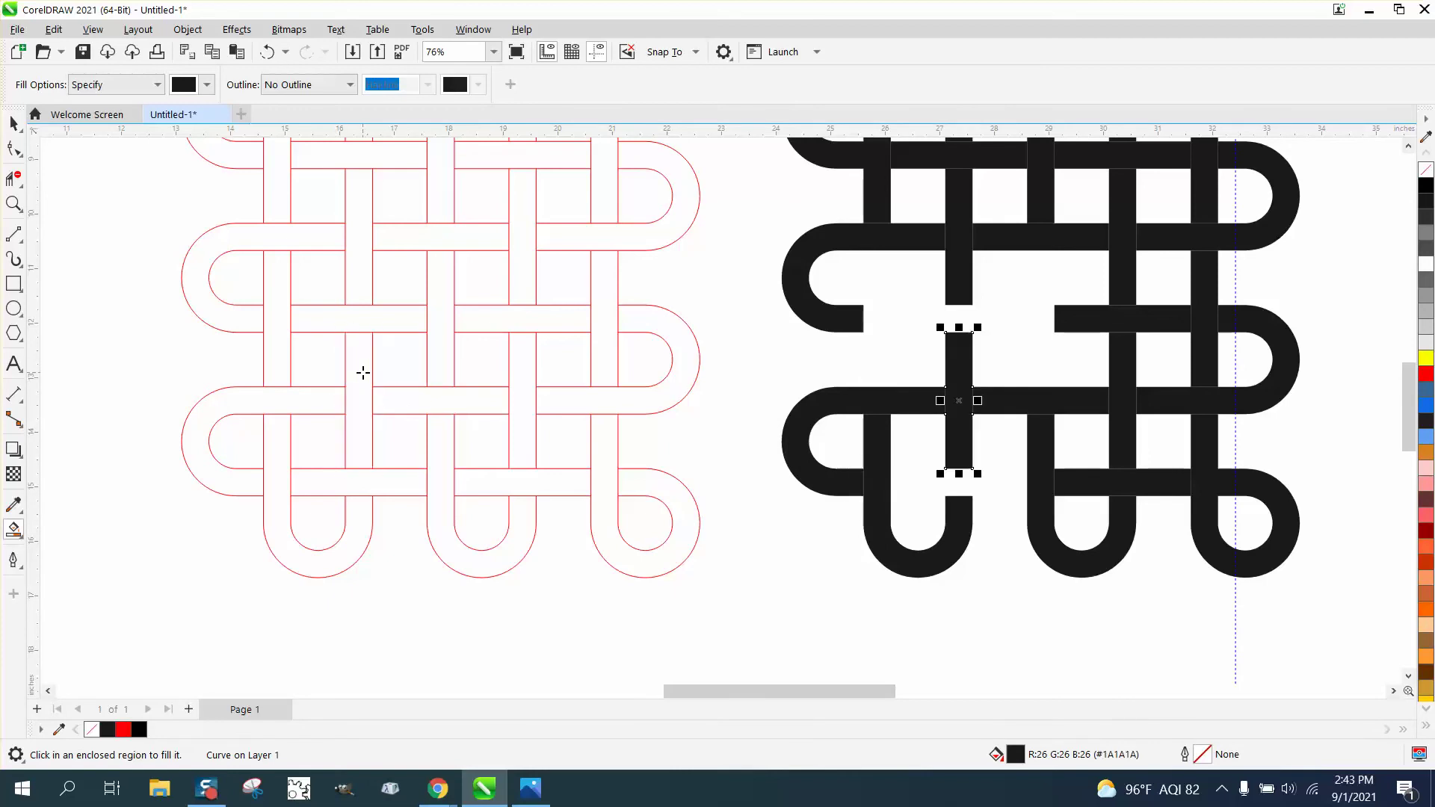
click(340, 325)
key(shift+Right)
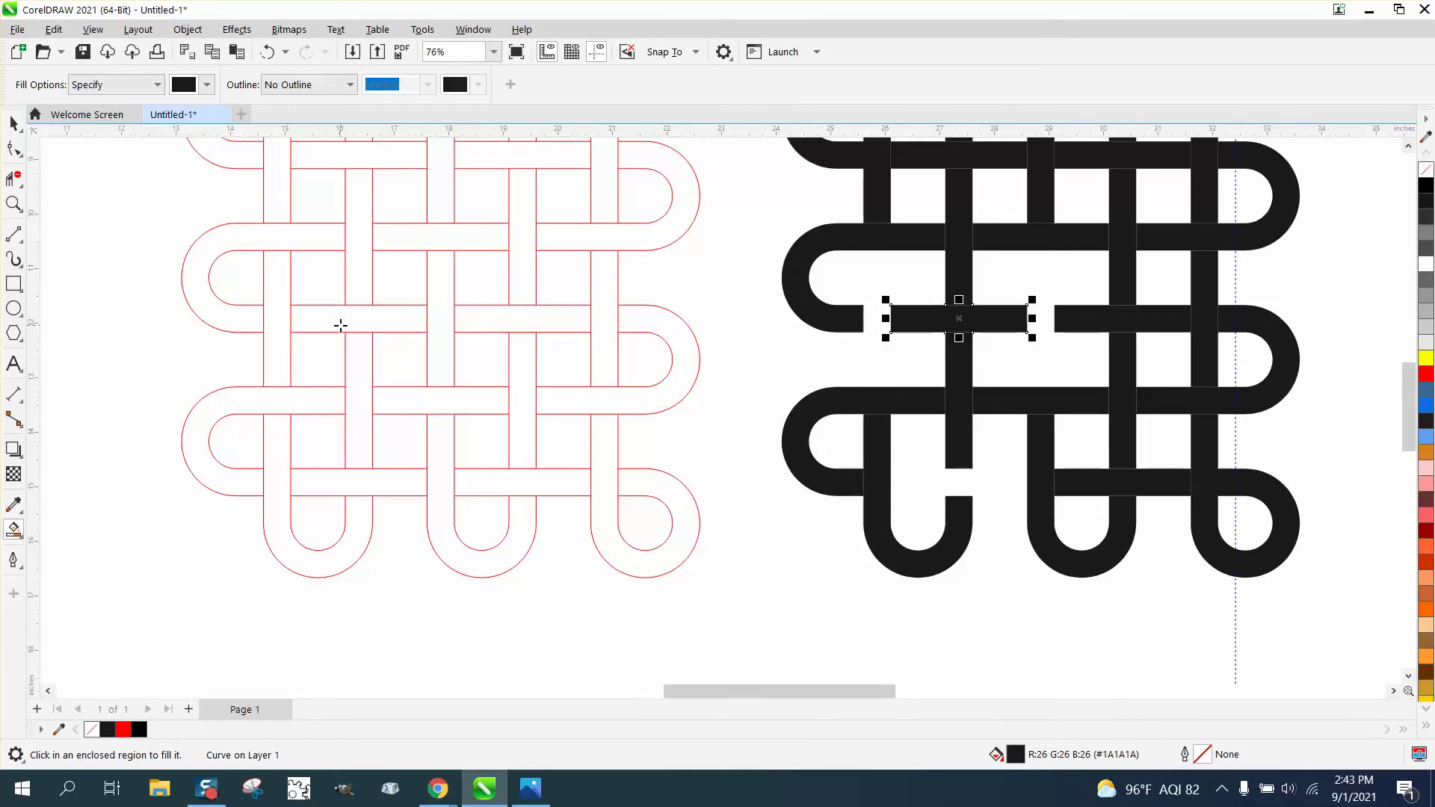
- Smart Fill the bottom row's left band and the remaining first and third column strands, nudging each piece 11 inches right
click(341, 469)
key(shift+Right)
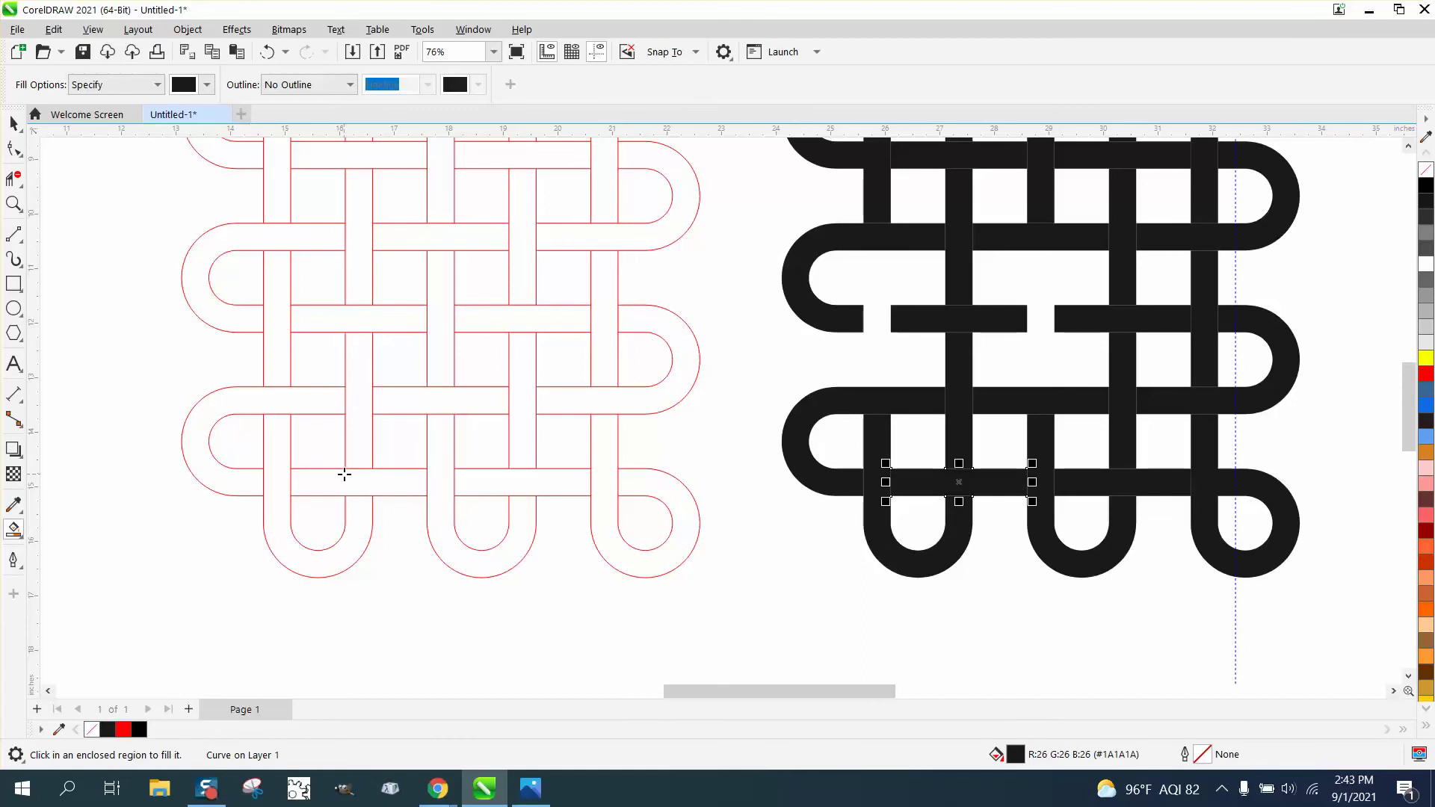
click(281, 359)
key(shift+Right)
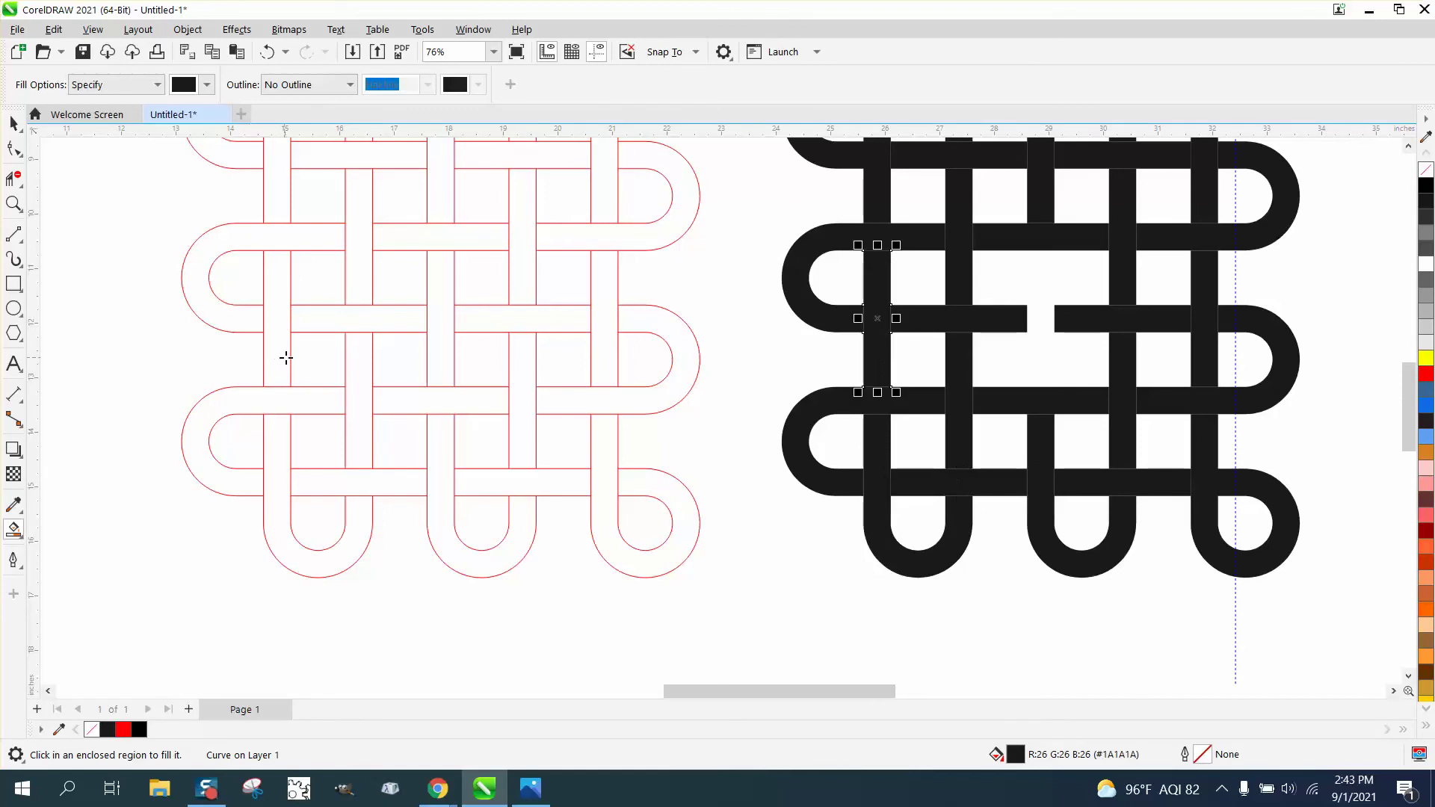
click(430, 353)
key(shift+Right)
scroll(345, 381, down, 2)
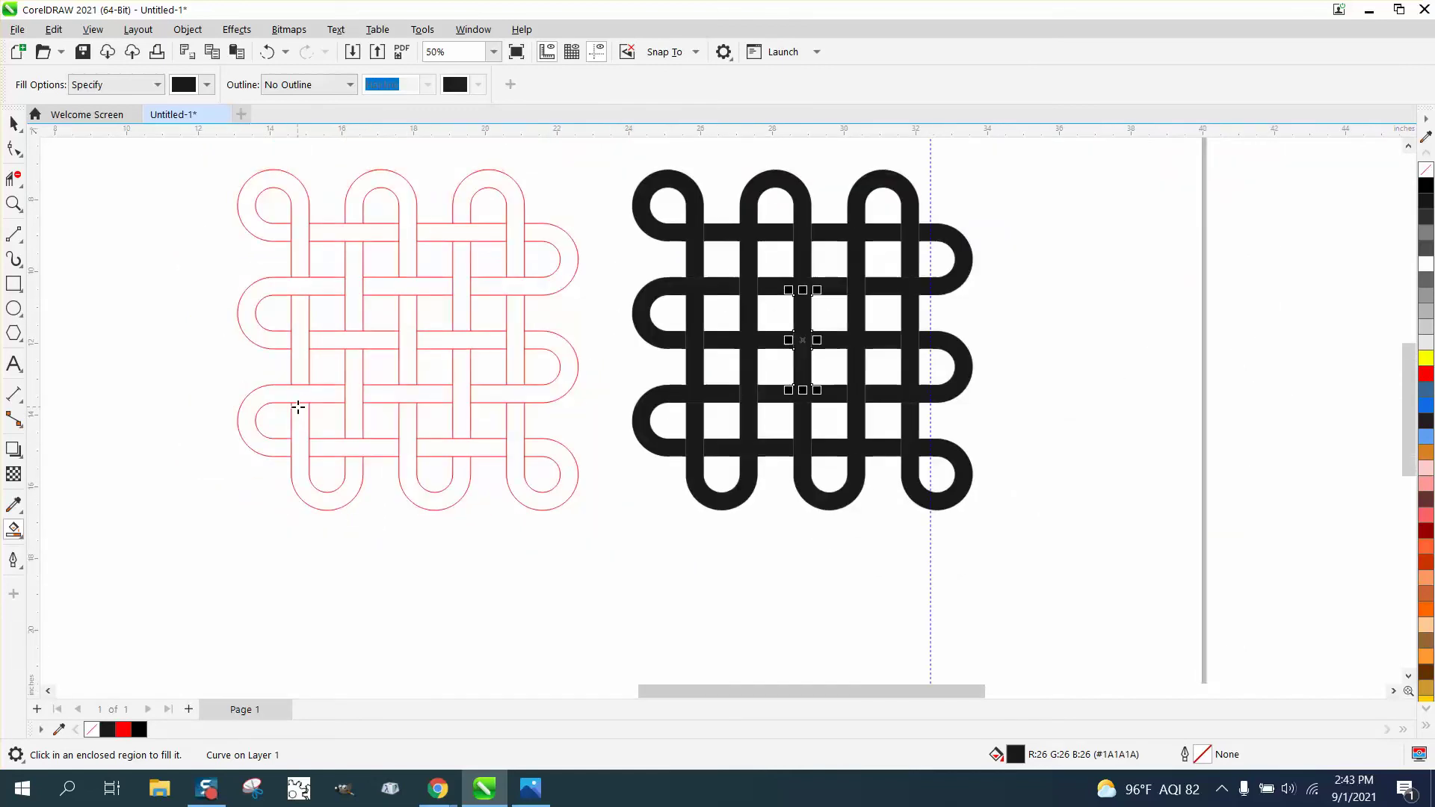
- Select the whole filled knot copy, remove its fill and give it a black outline
click(13, 123)
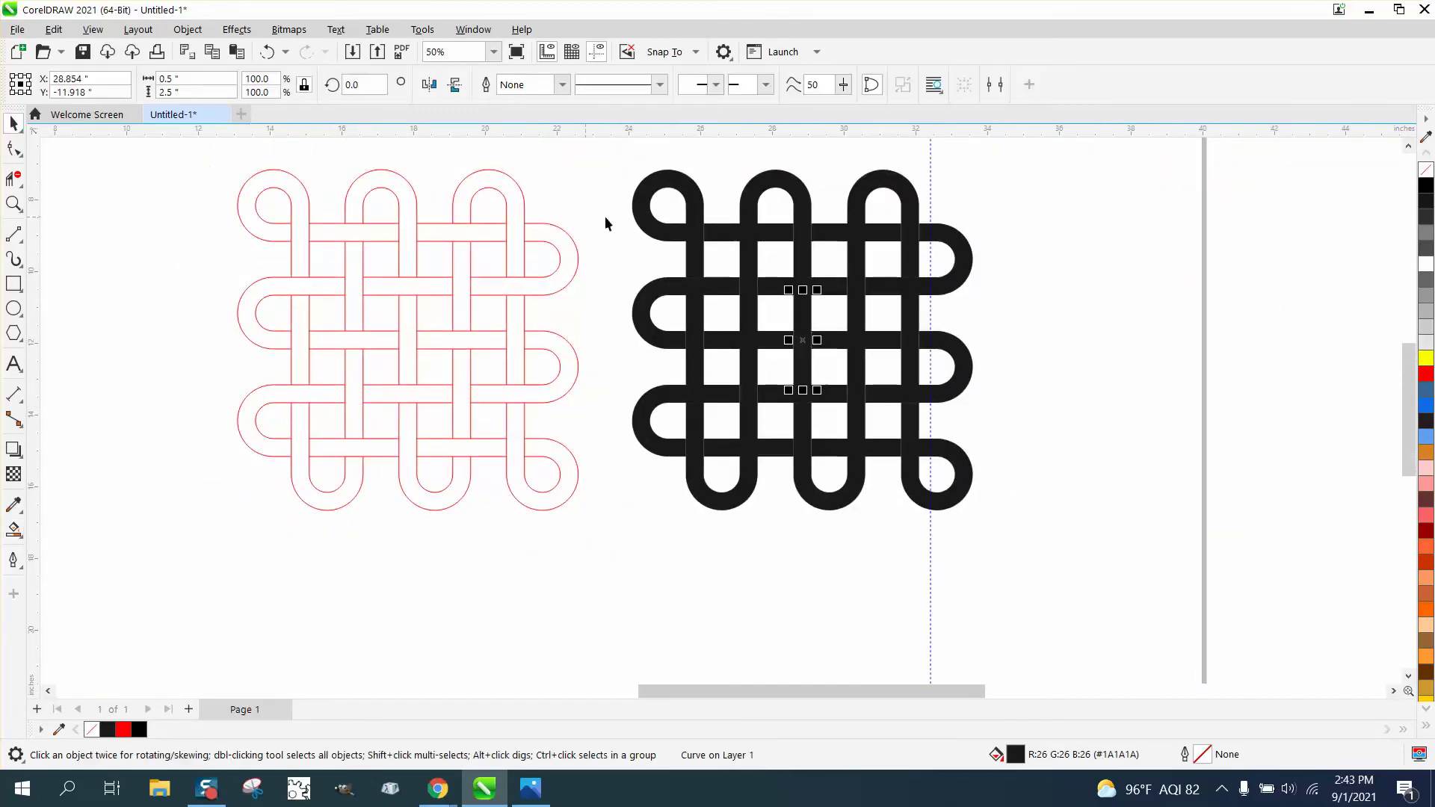
drag(615, 159, 1083, 535)
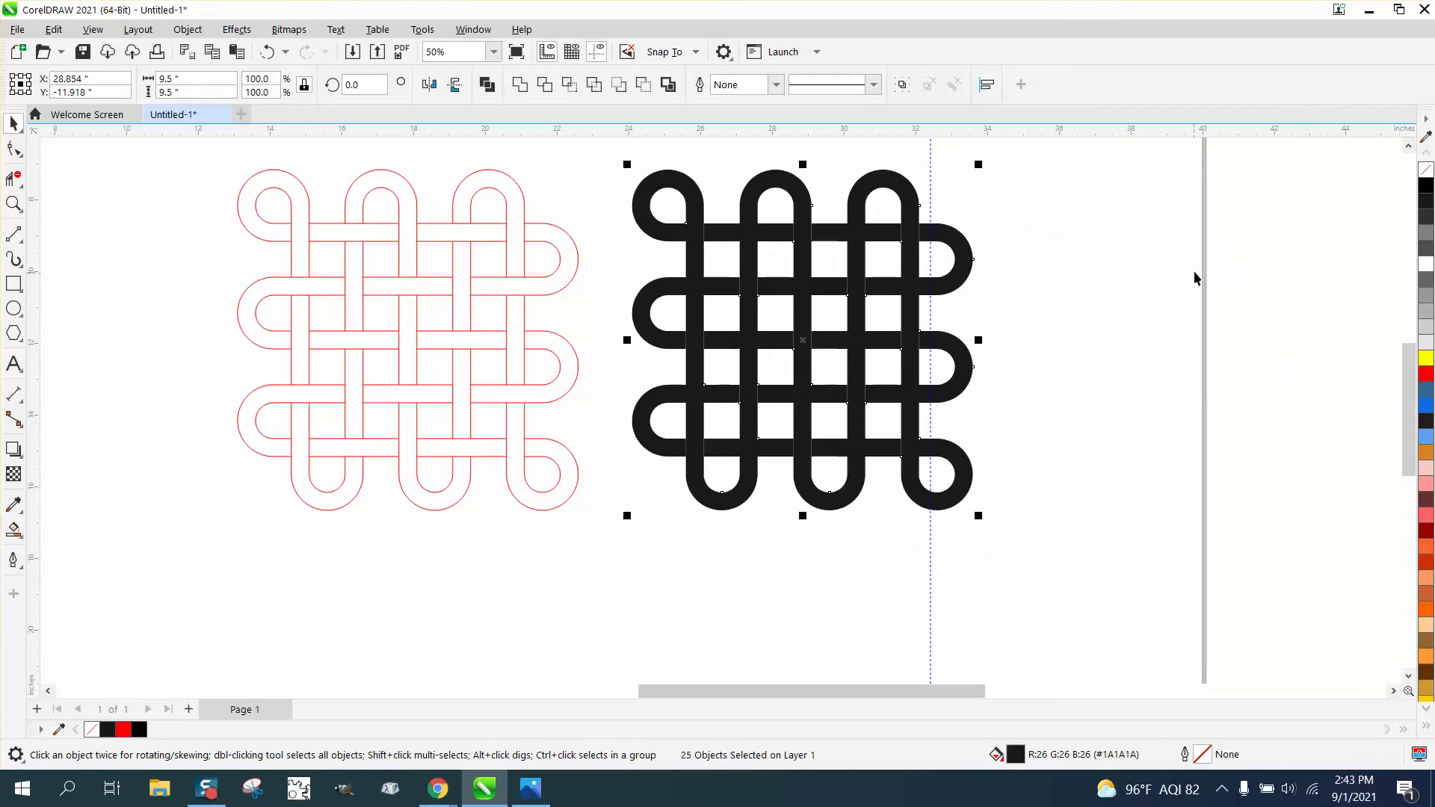
click(1425, 169)
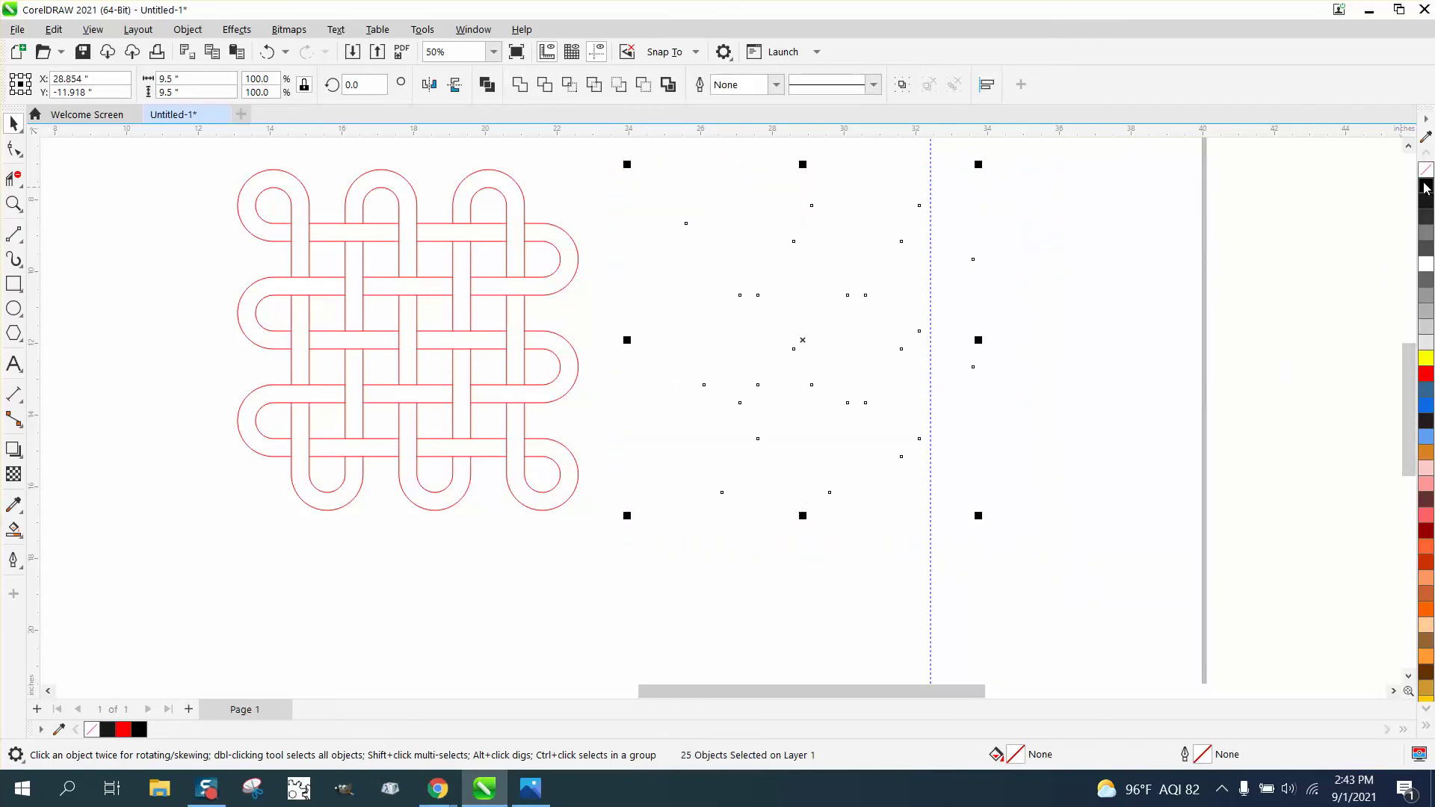
right_click(1425, 186)
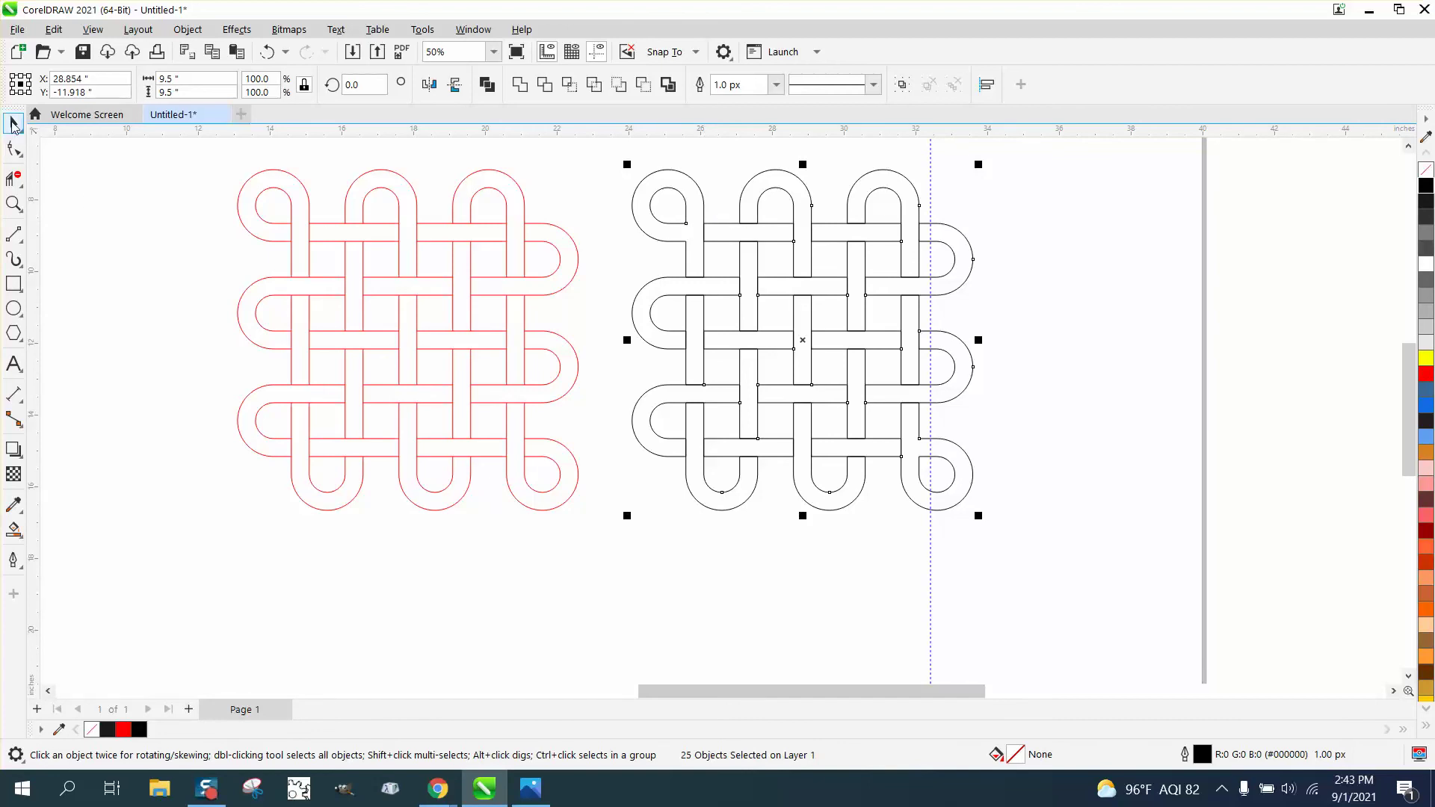
- Smart Fill the red knot's upper-left loop again, nudge it 22 inches right, and replace its fill with a black outline
click(13, 529)
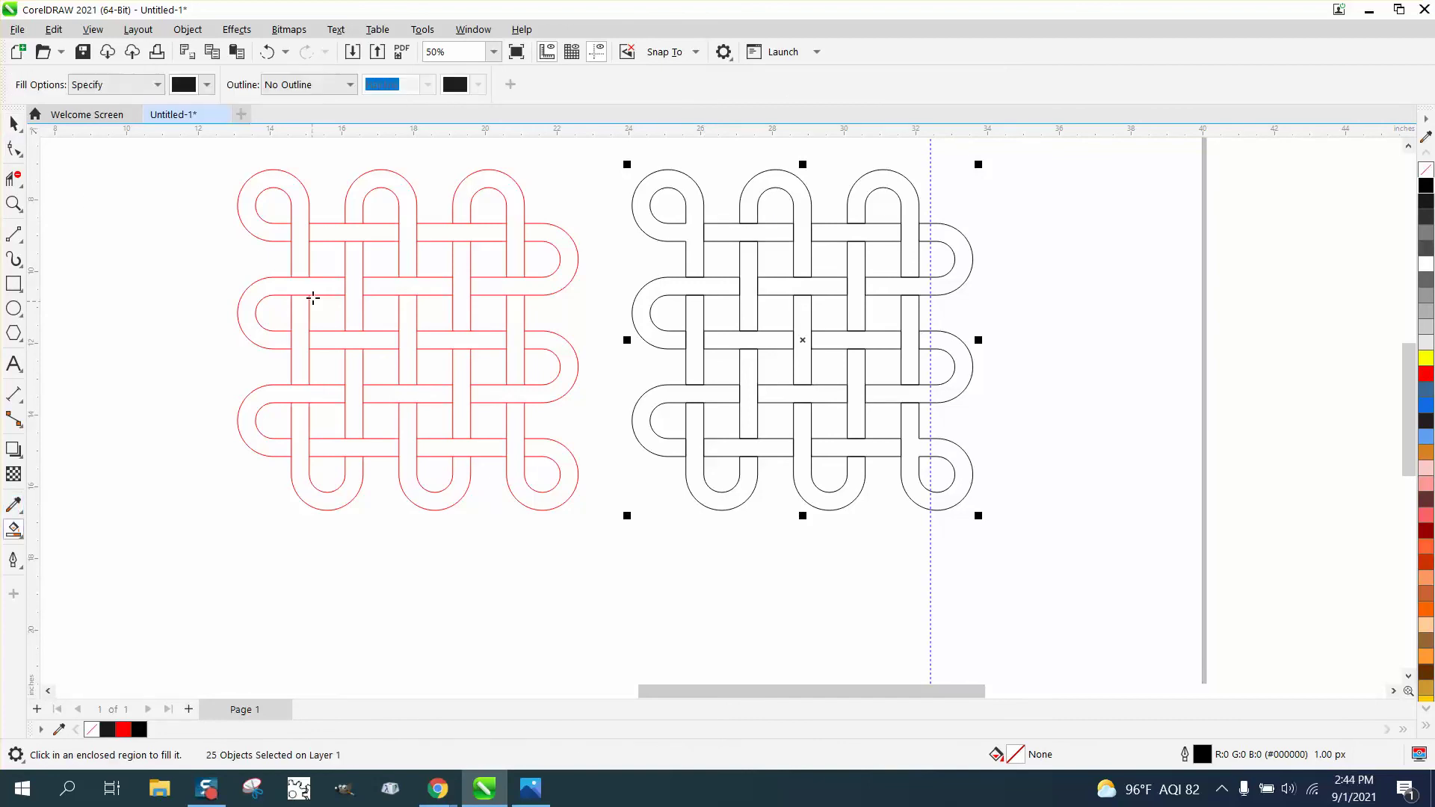
click(280, 239)
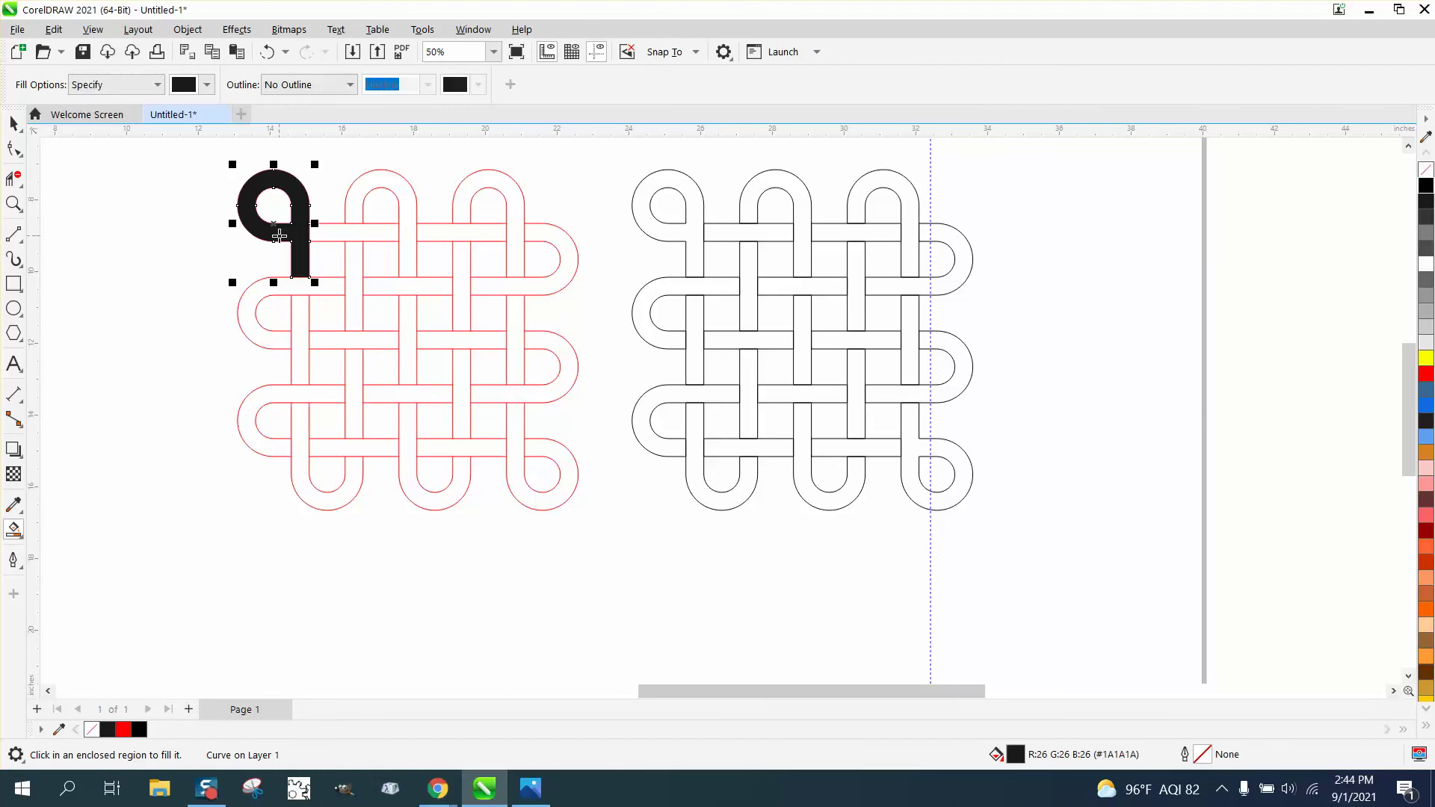
key(shift+Right)
key(shift+Right)
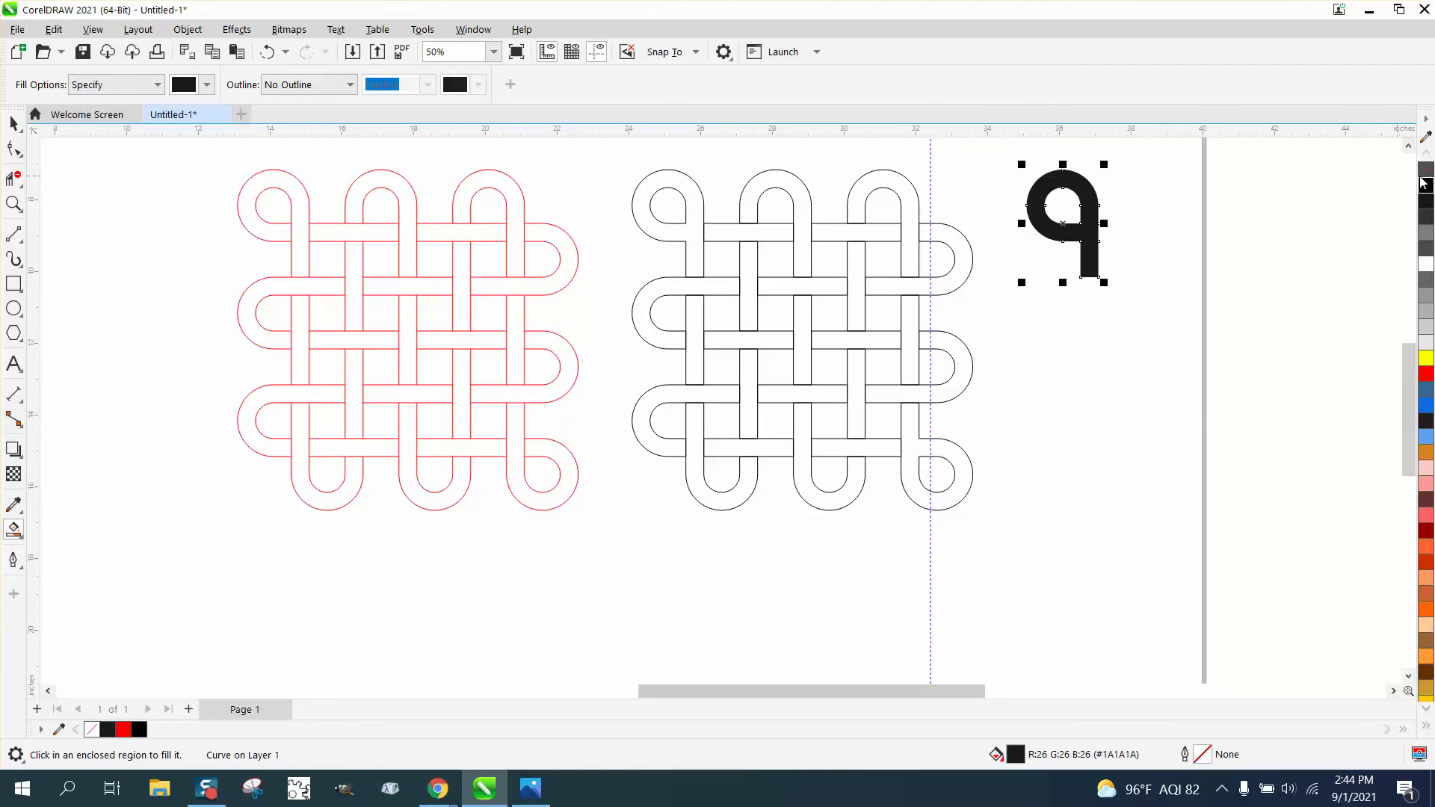
click(1425, 170)
right_click(1425, 185)
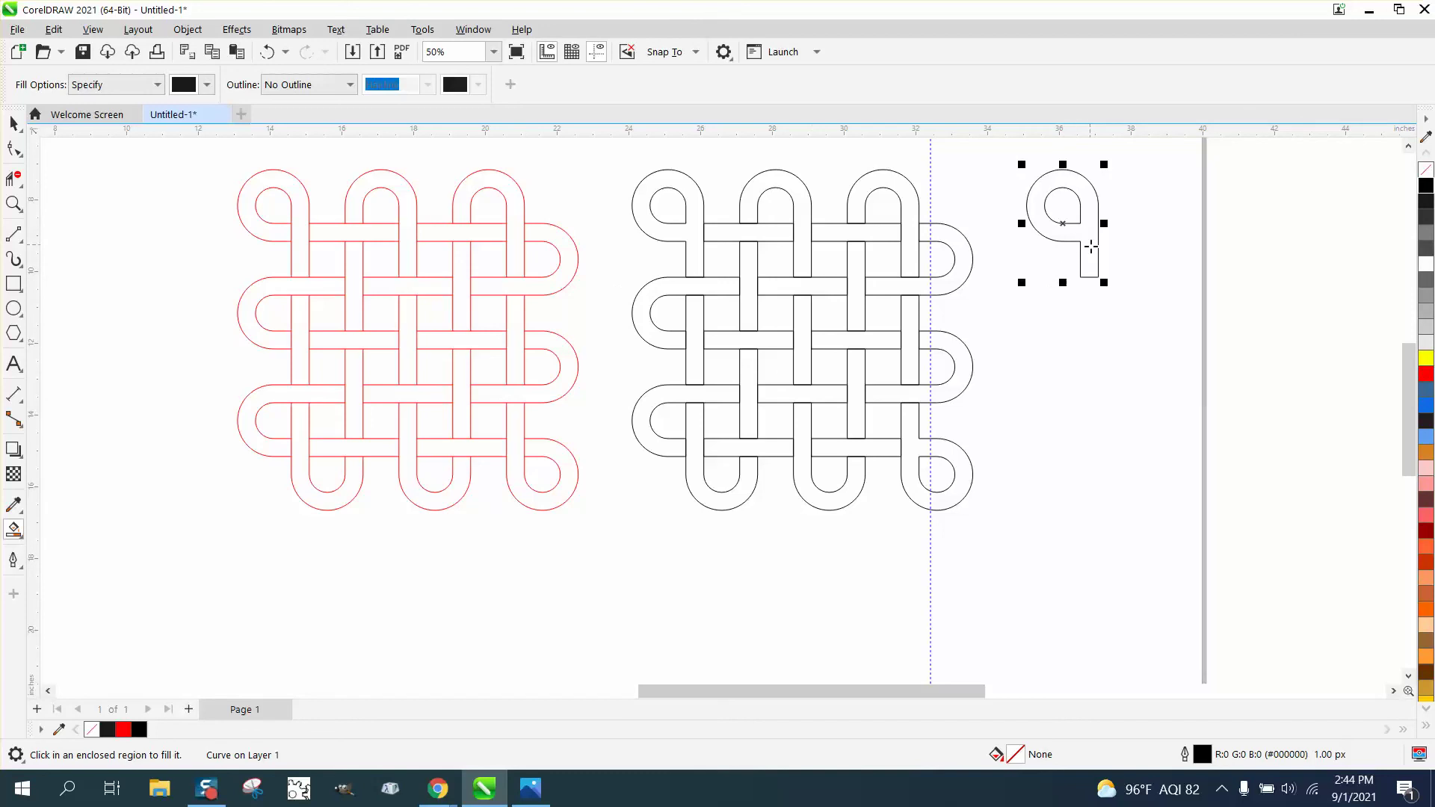
- Draw a 0.5-inch vertical line across the open crossing of the black-outlined knot's upper-left loop
click(14, 204)
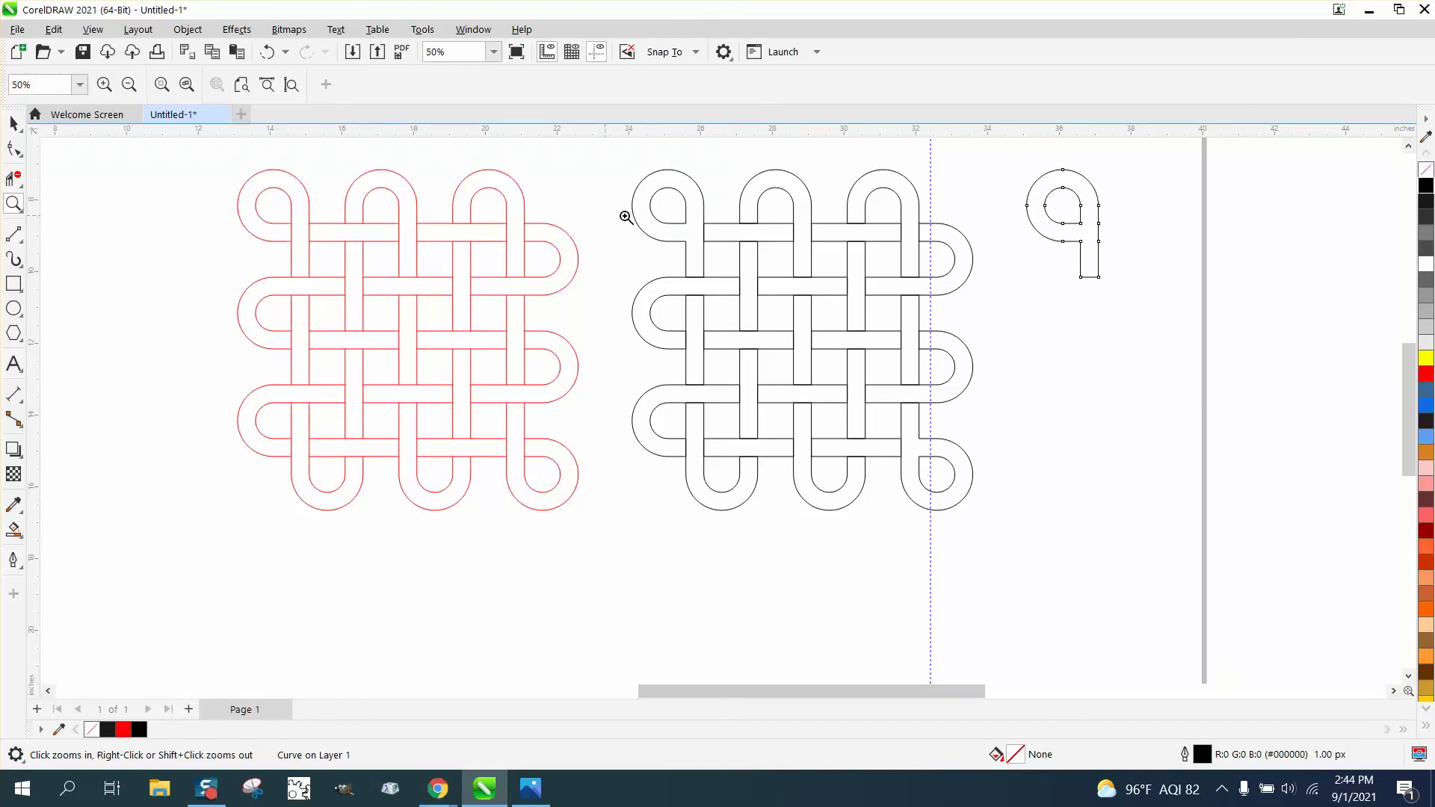
drag(777, 291, 778, 292)
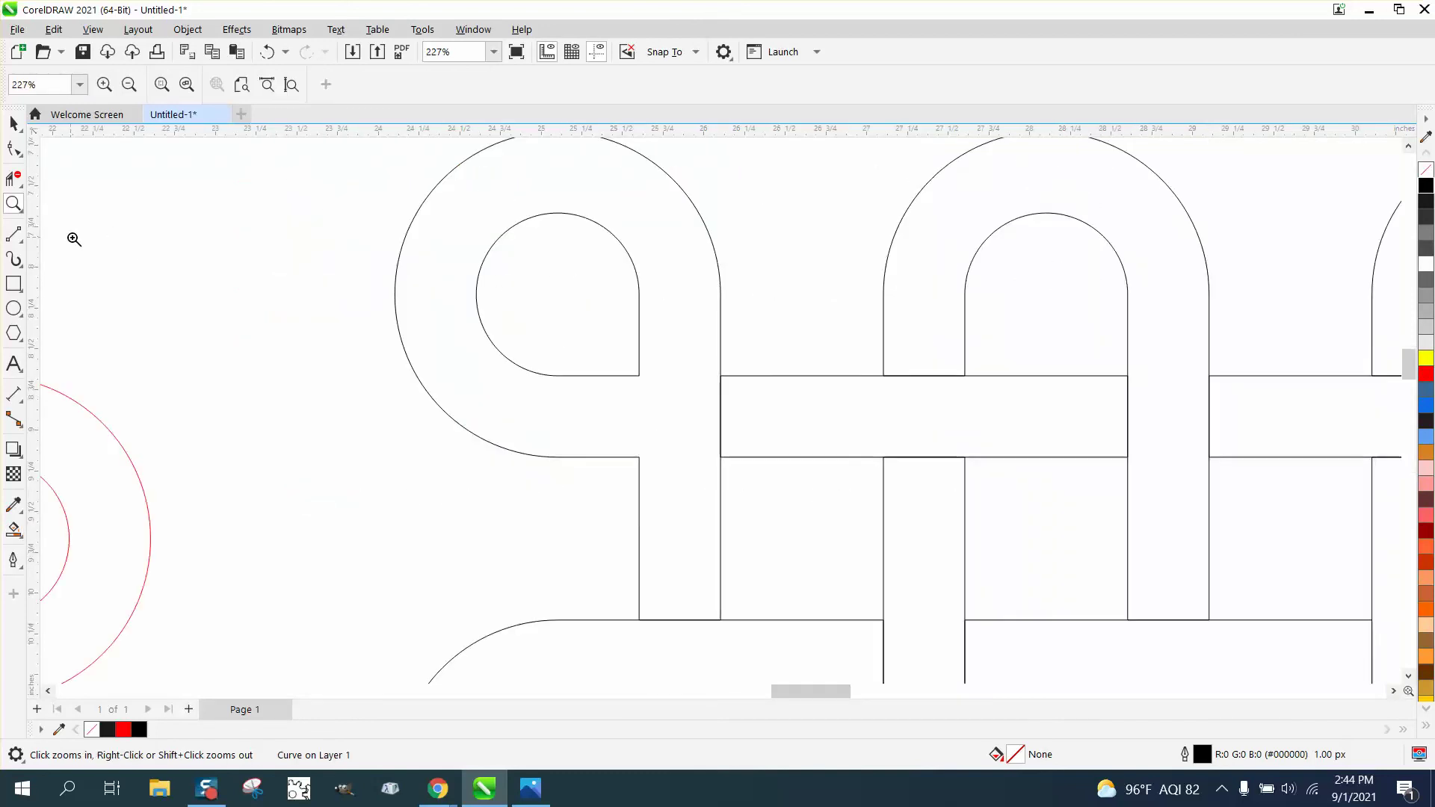
scroll(311, 266, down, 3)
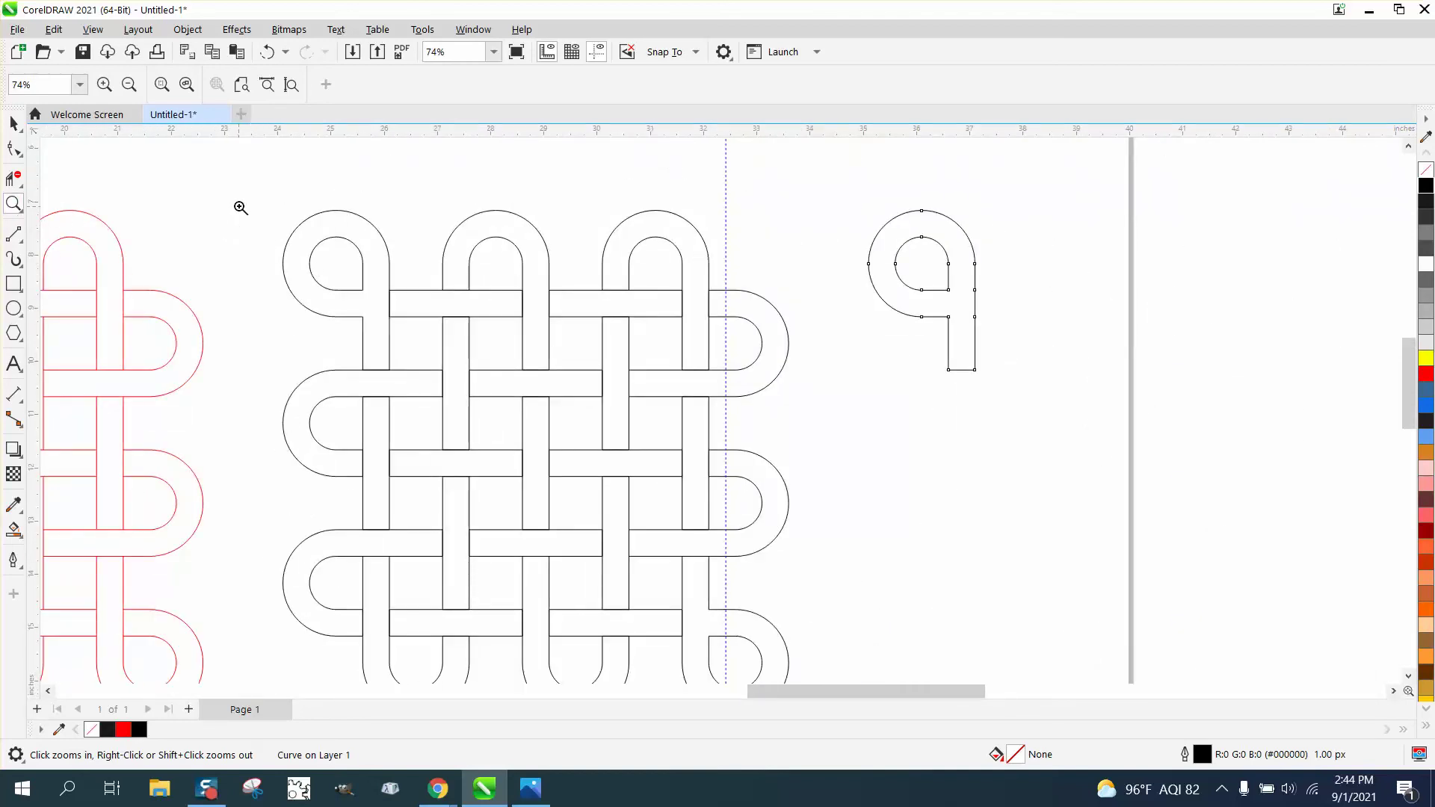
drag(241, 207, 484, 349)
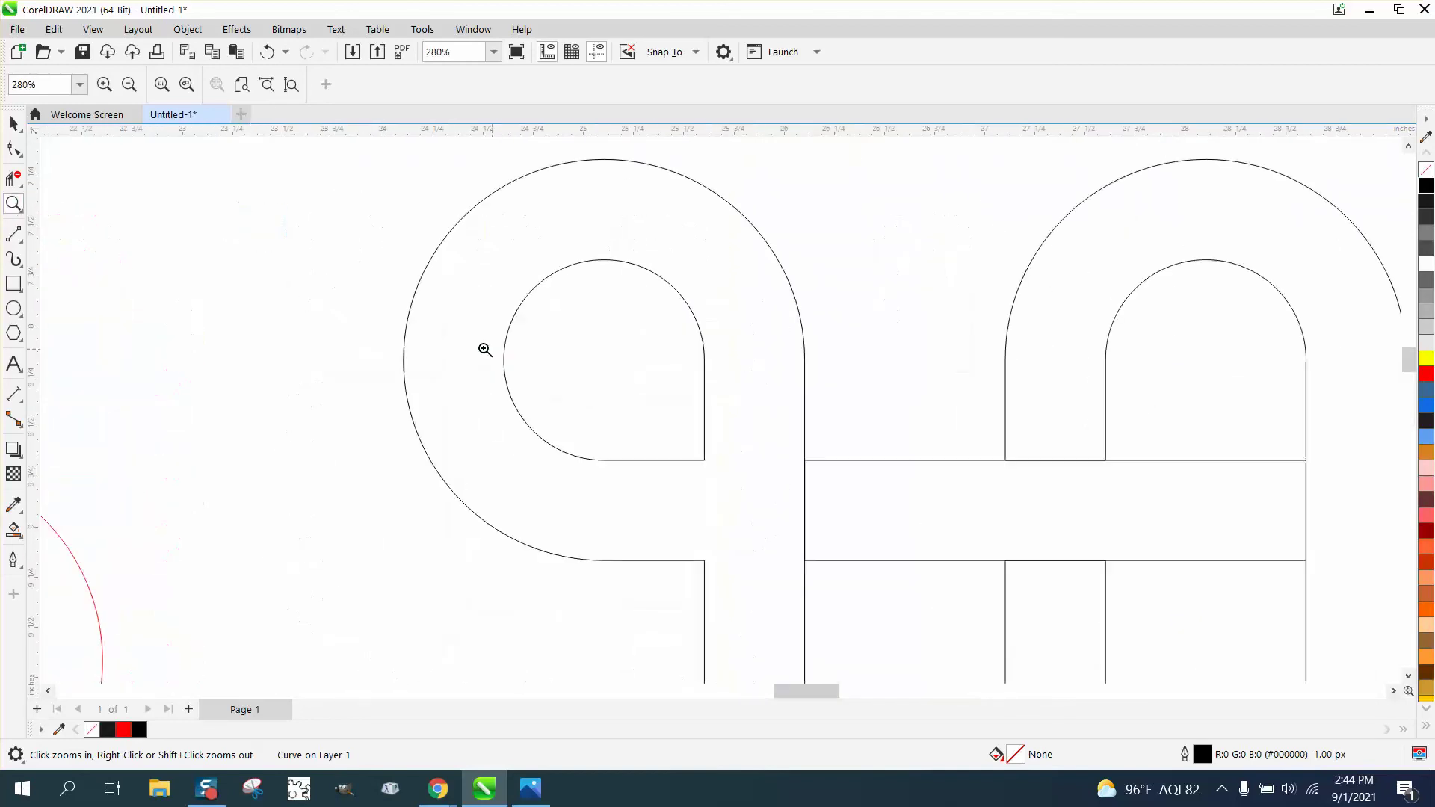
click(21, 241)
click(71, 259)
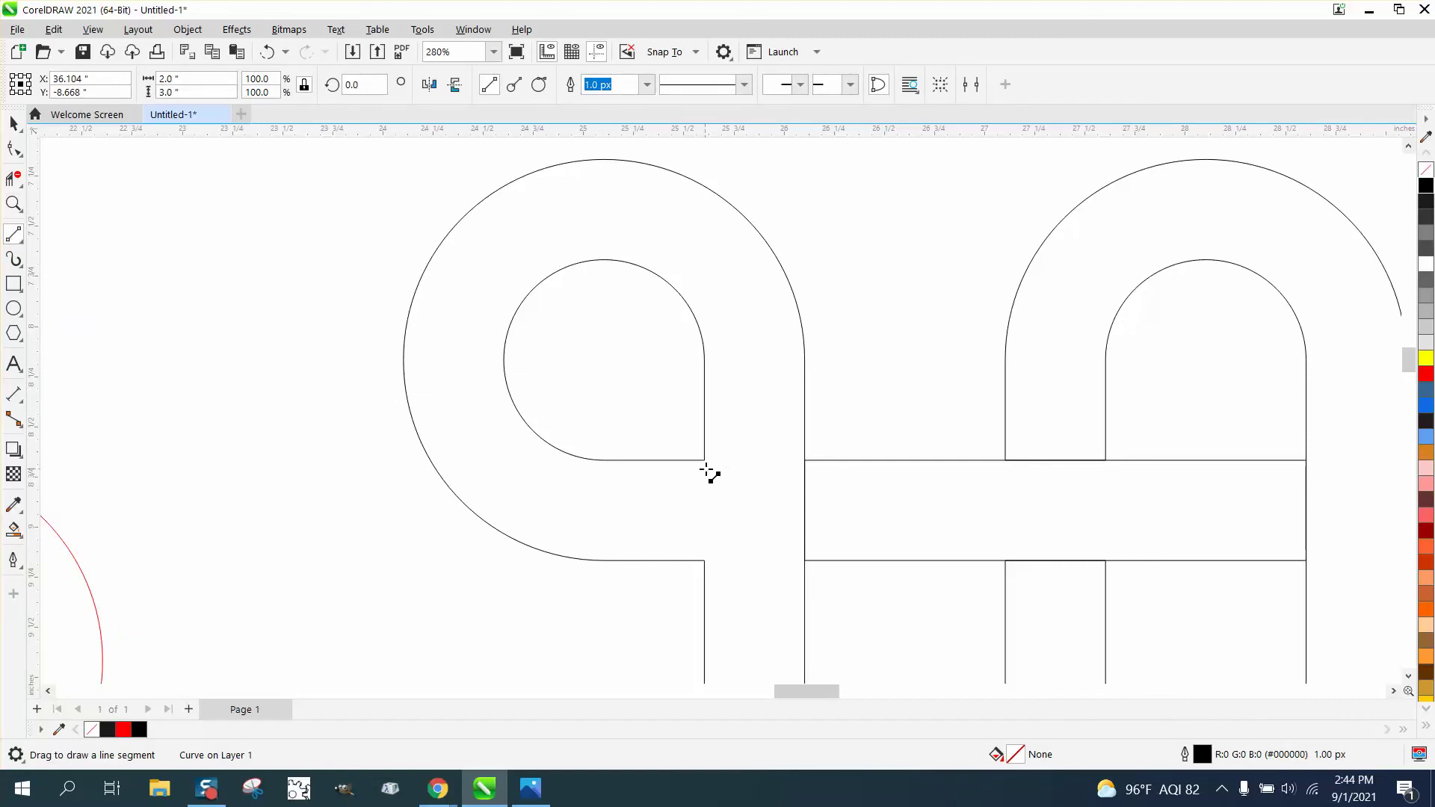
drag(704, 461, 703, 559)
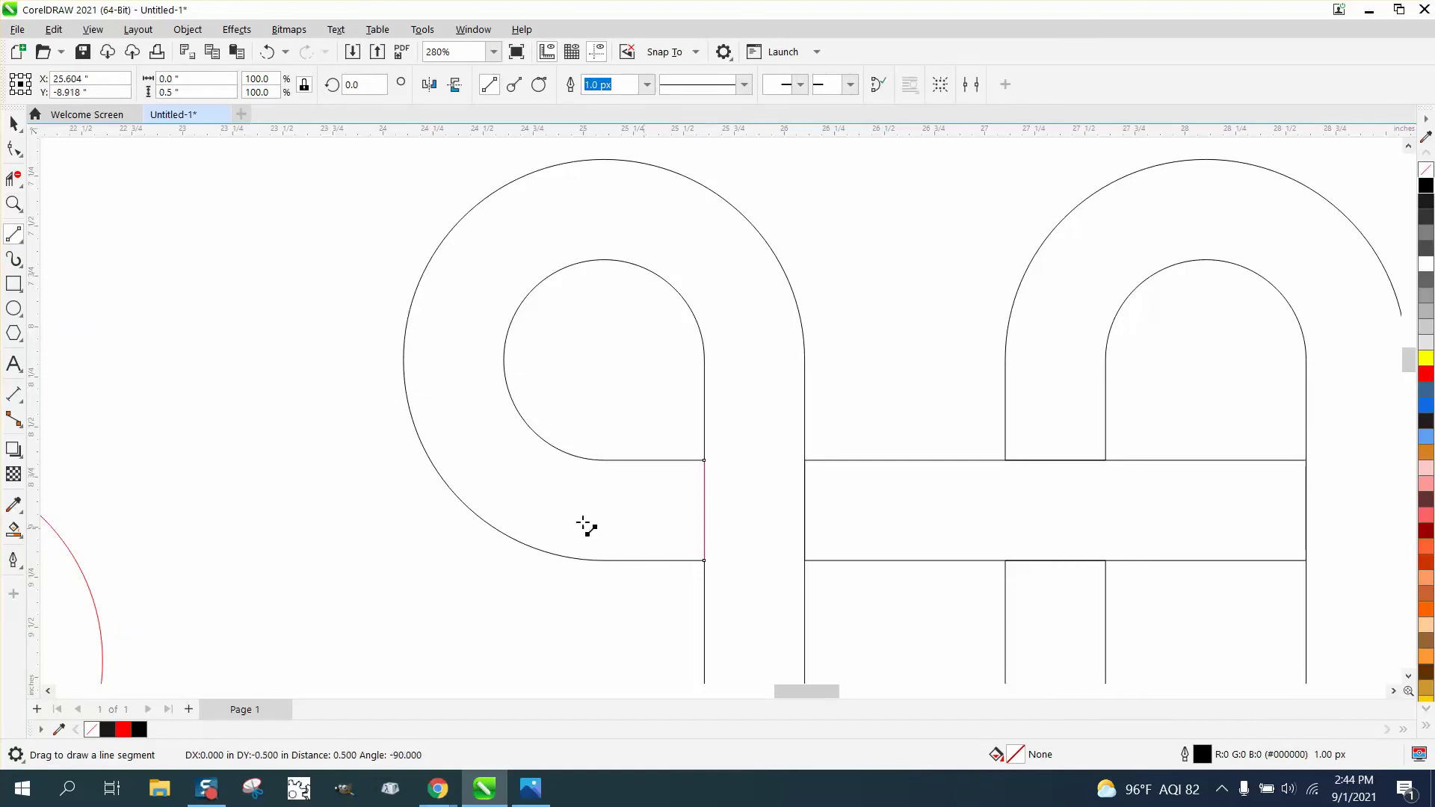
- Draw a vertical line about 0.515 inches long across the open crossing of the black-outlined knot's lower-right loop
scroll(269, 461, down, 5)
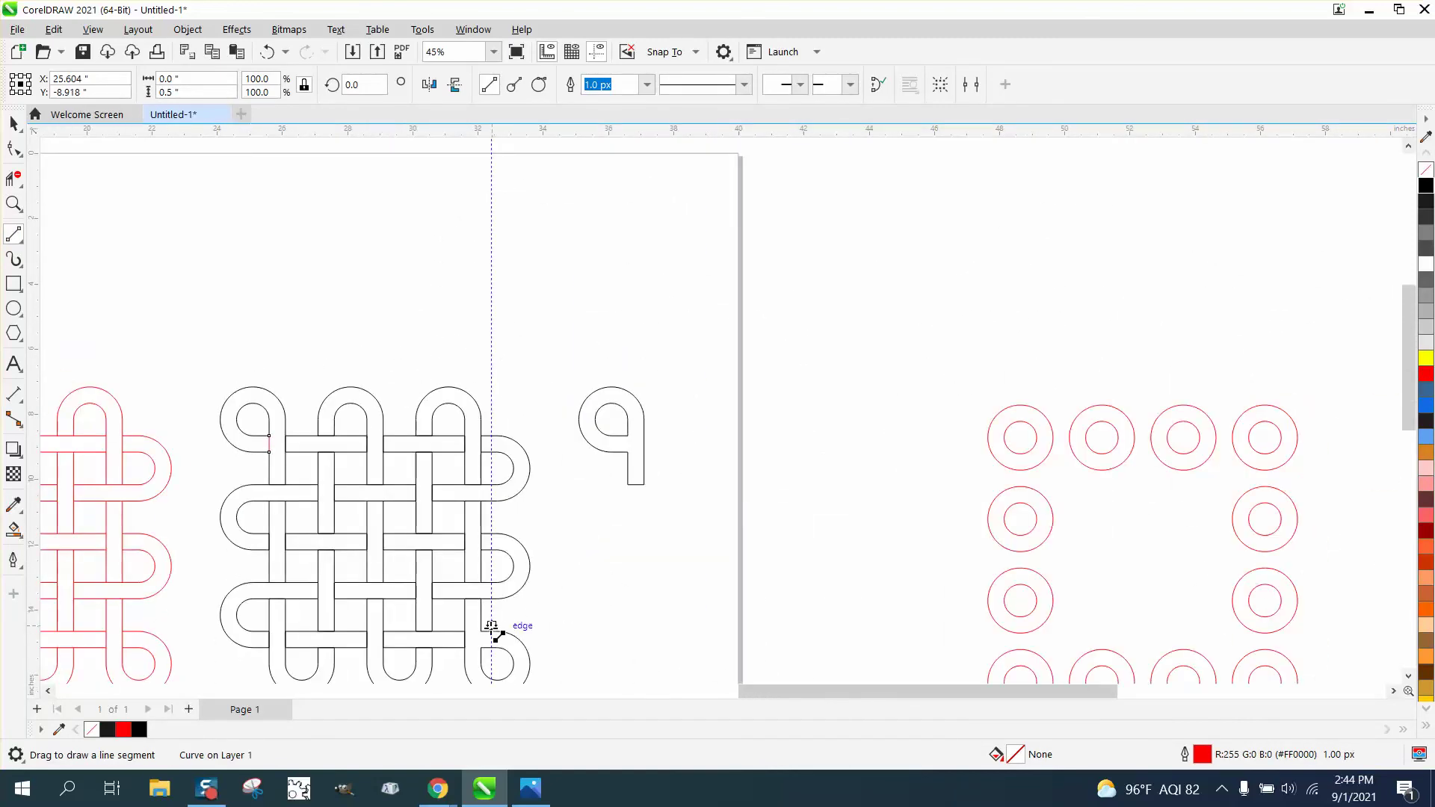
scroll(482, 648, down, 2)
click(13, 203)
drag(403, 585, 516, 648)
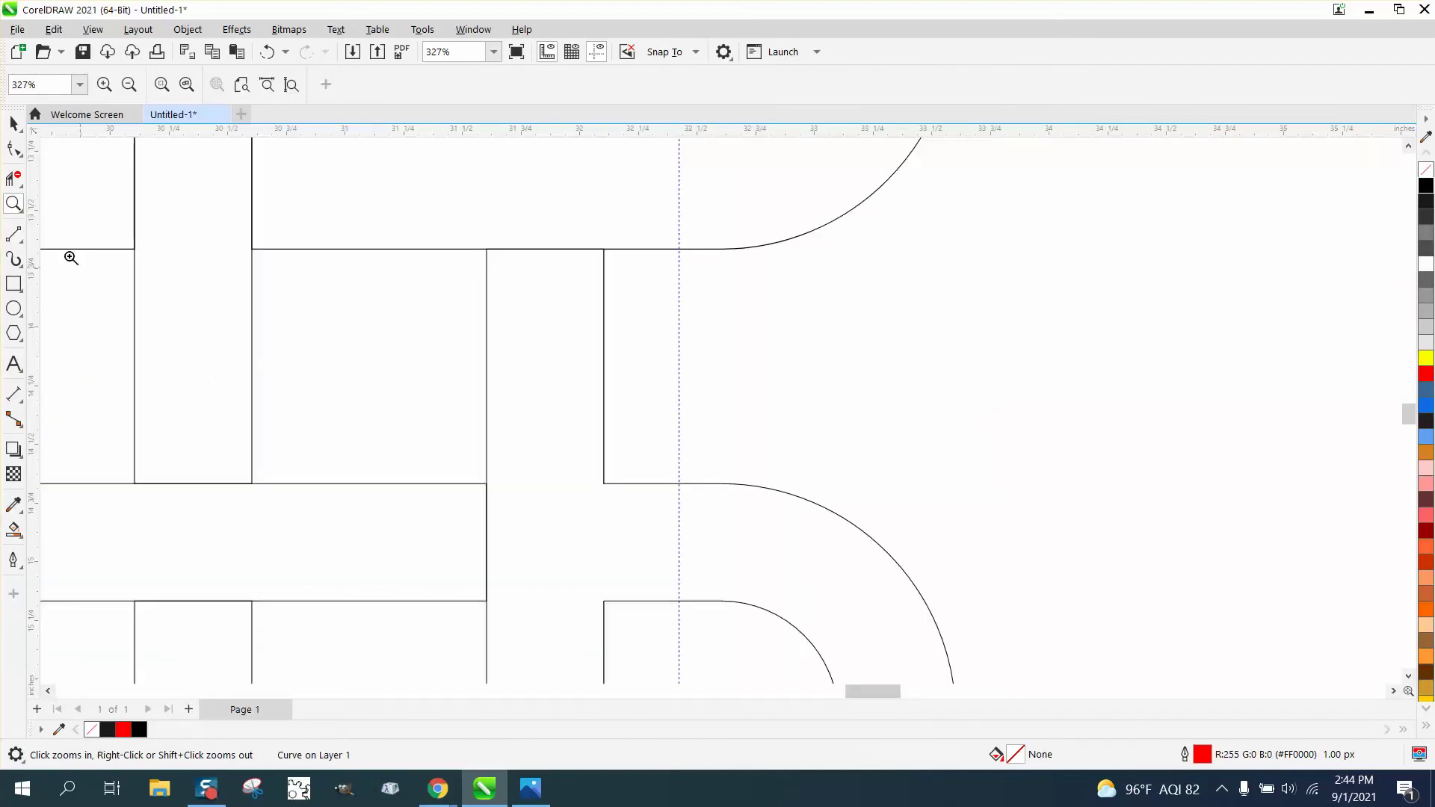
click(20, 265)
click(20, 241)
click(59, 256)
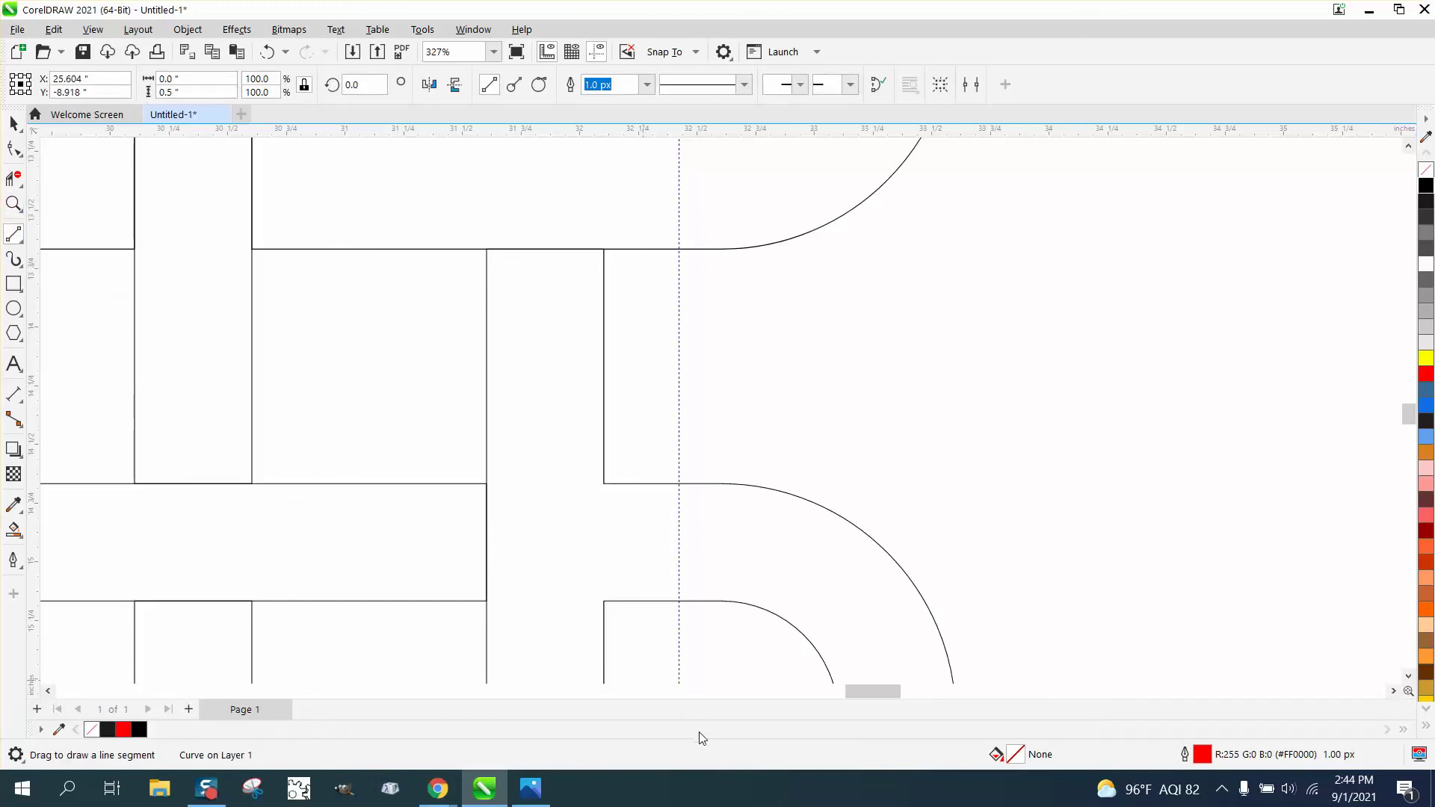
drag(604, 601, 603, 484)
scroll(604, 483, down, 6)
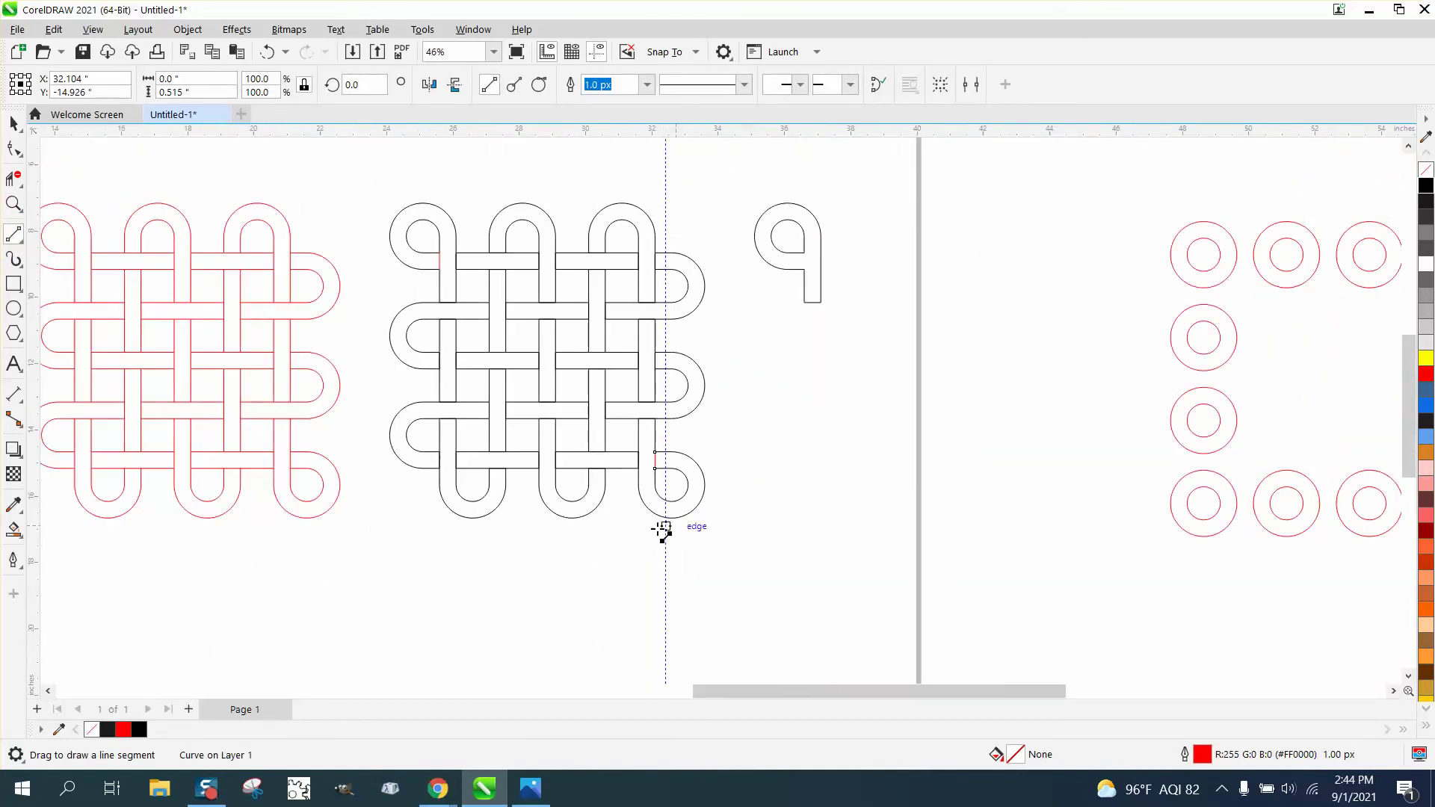
- Delete the separate black-outlined loop piece beside the black knot
click(14, 123)
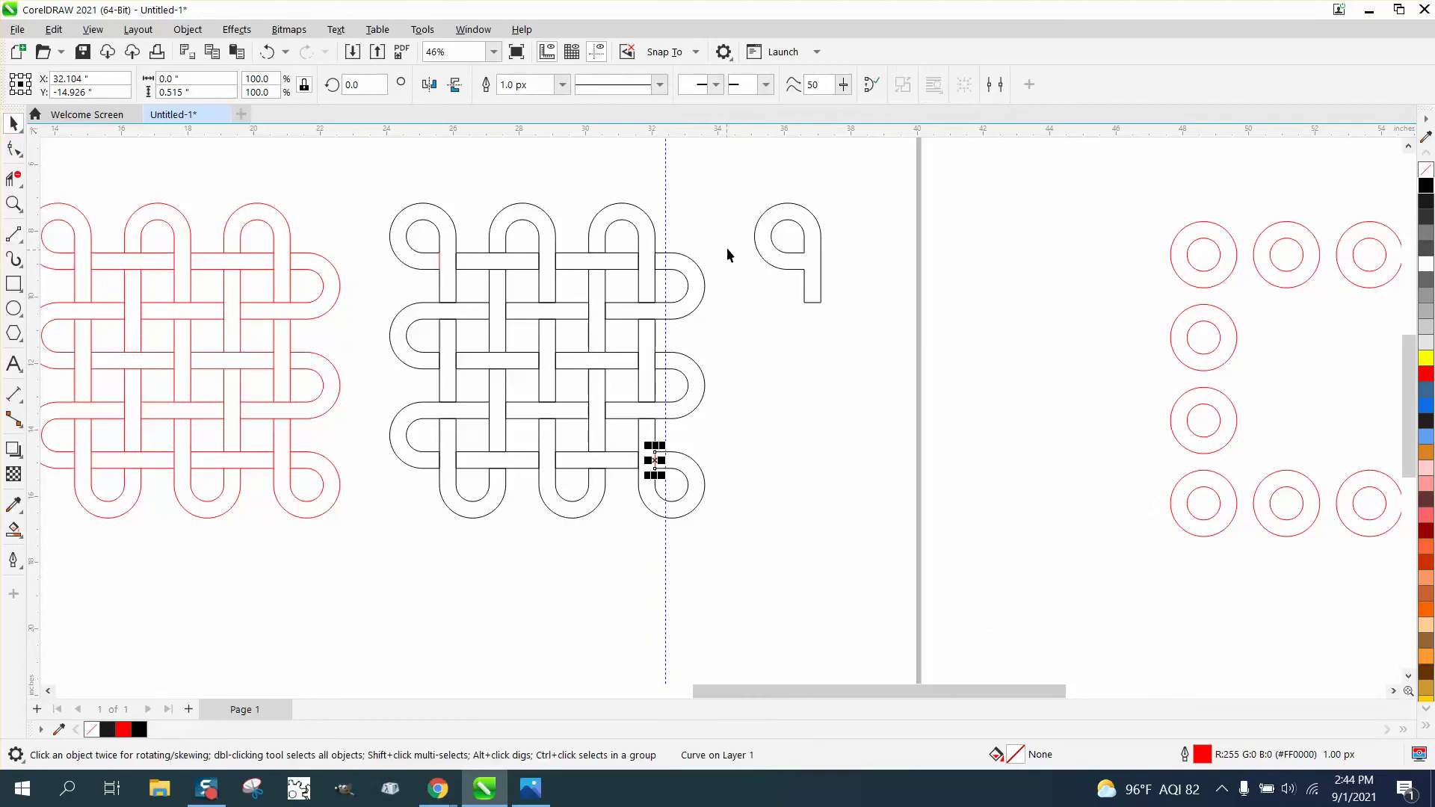
drag(738, 196, 934, 357)
key(Delete)
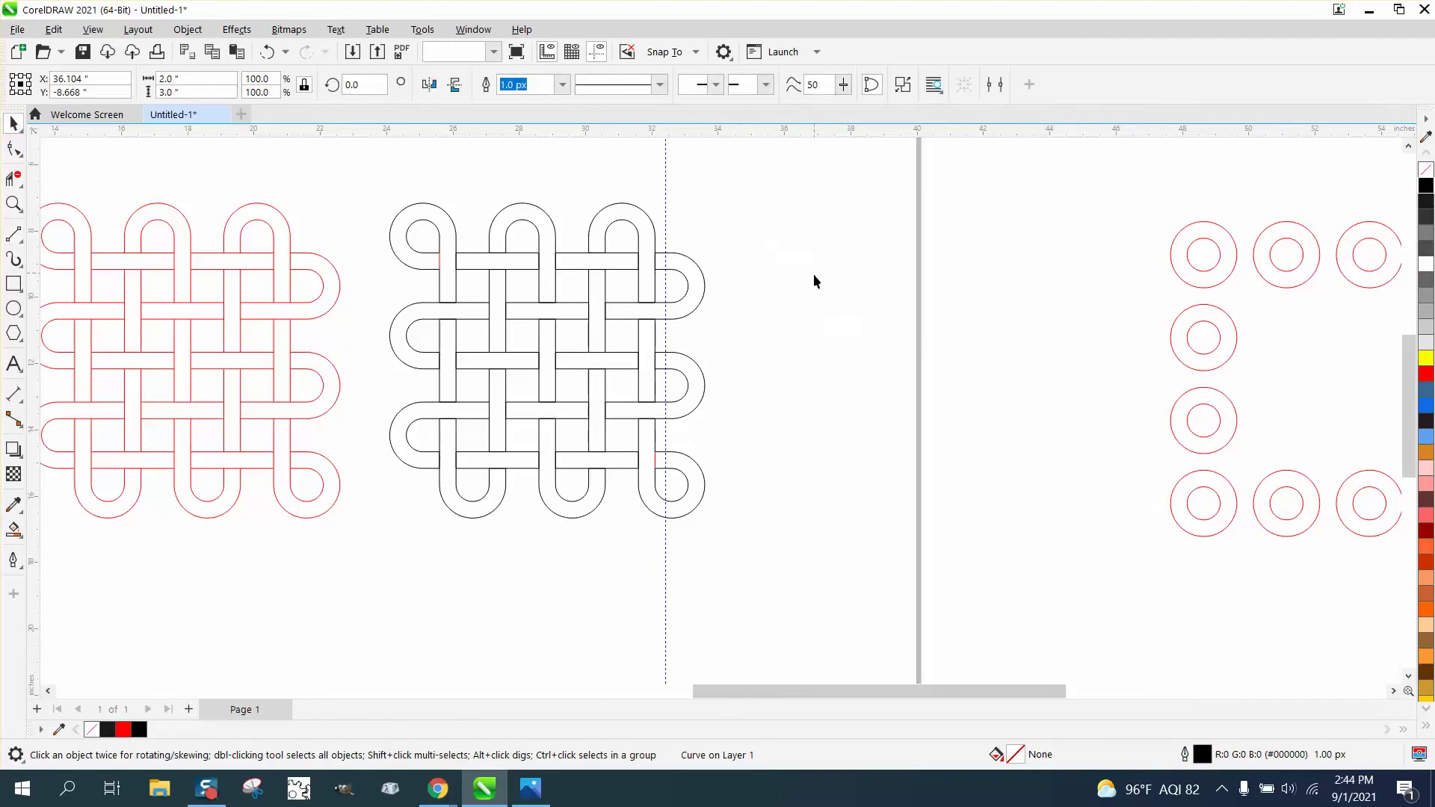
- Try Smart Fill on the black-outlined knot's upper-left loop and undo the fill
click(13, 529)
click(421, 262)
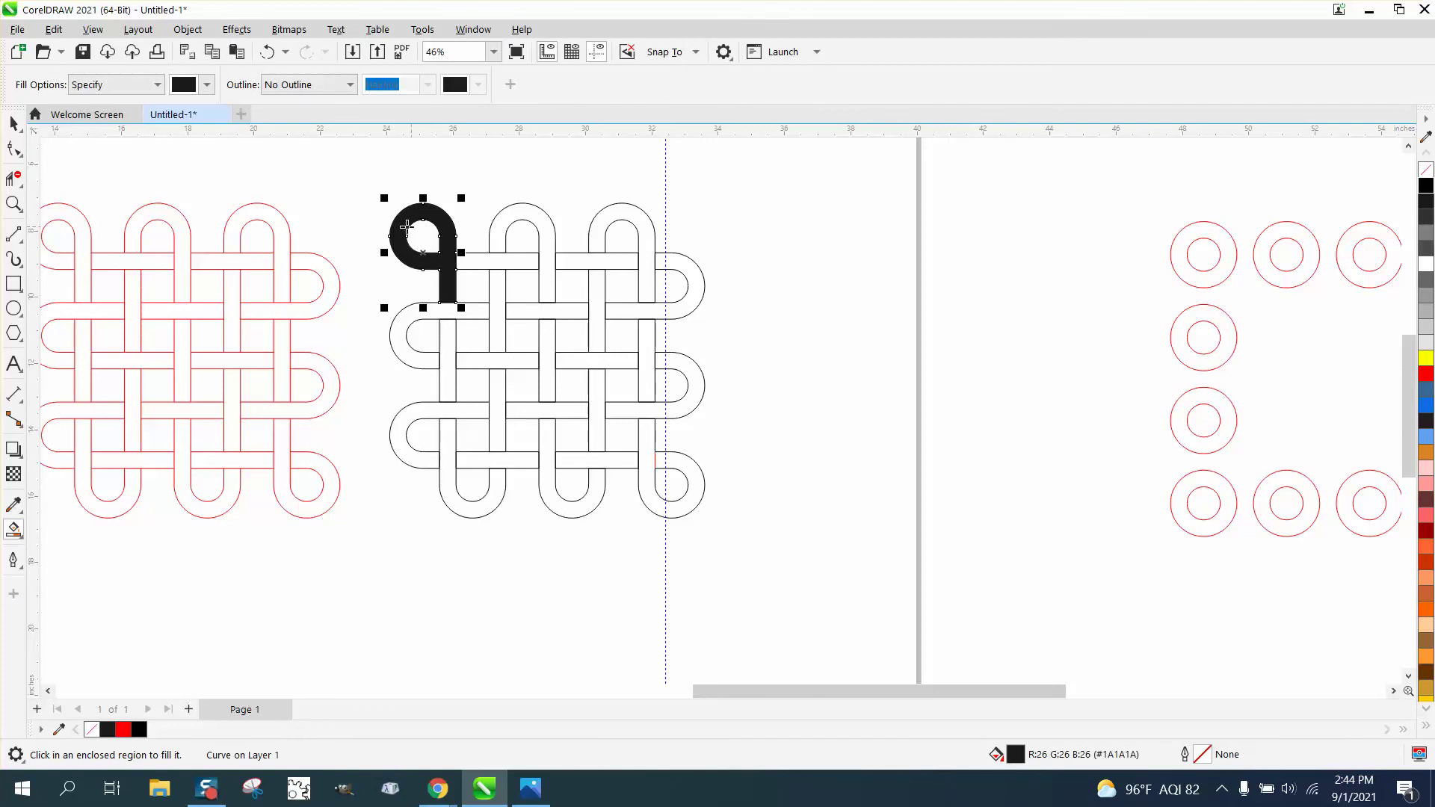
click(266, 52)
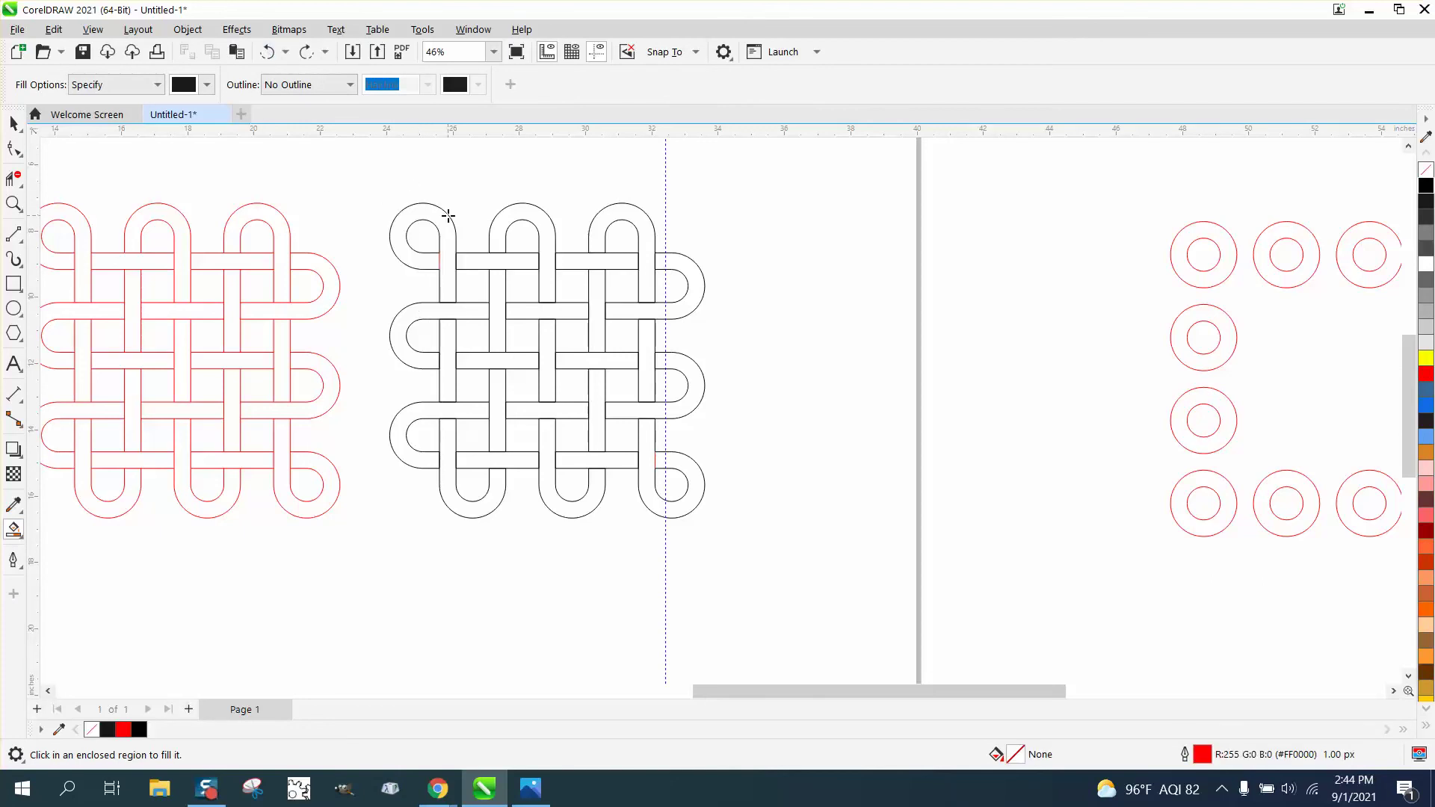
- Select the whole black-outlined knot with its two closing lines and group the objects
click(13, 123)
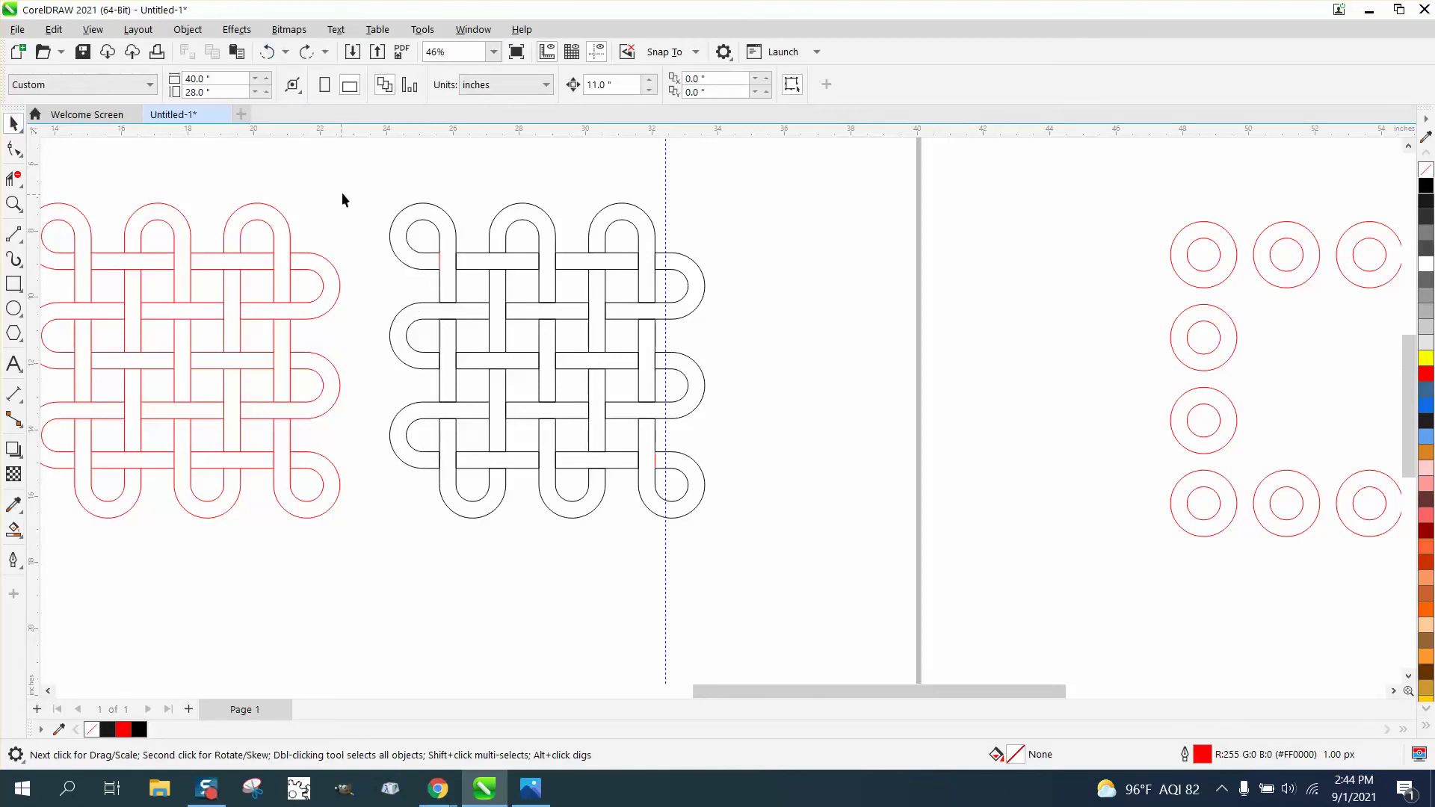
drag(598, 499, 787, 574)
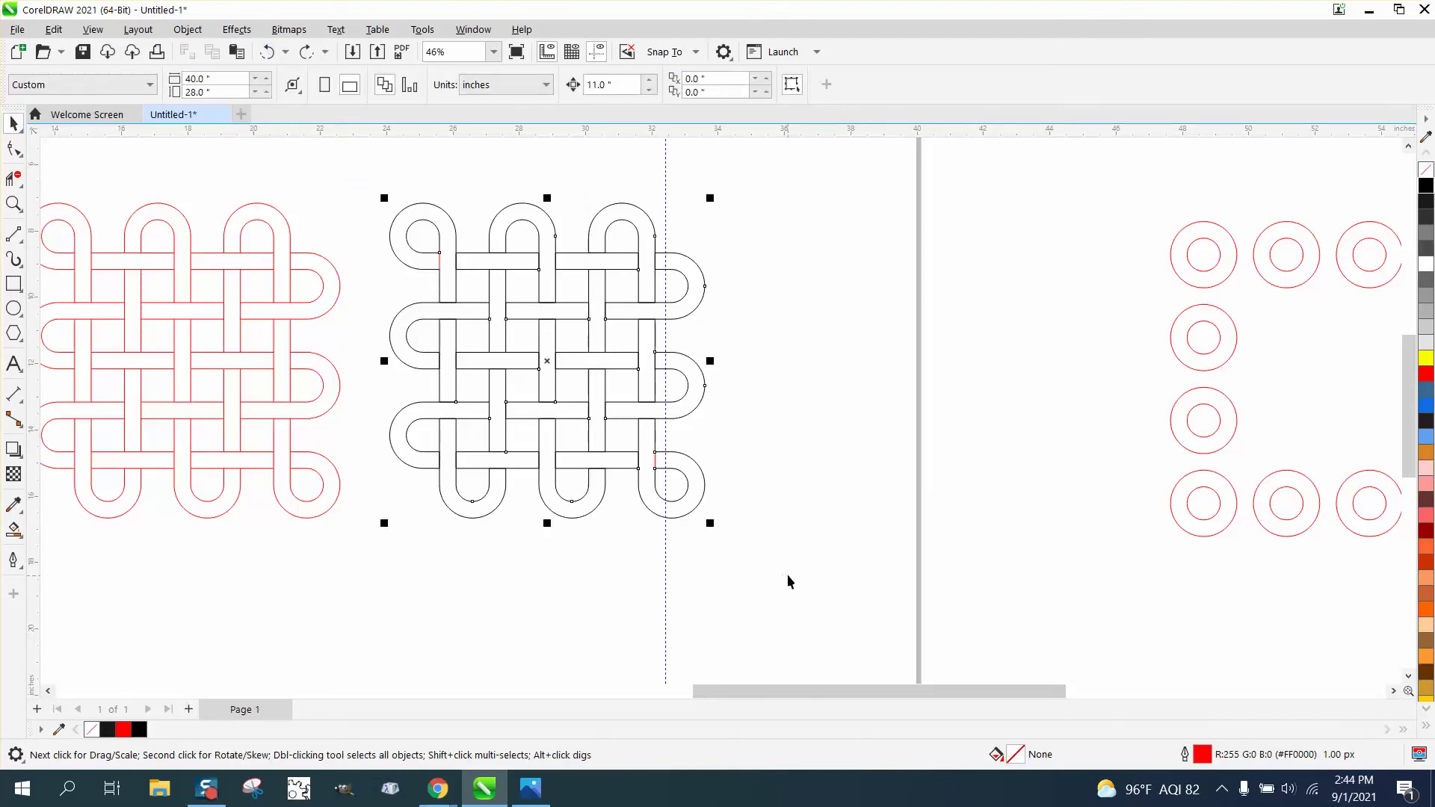
click(195, 32)
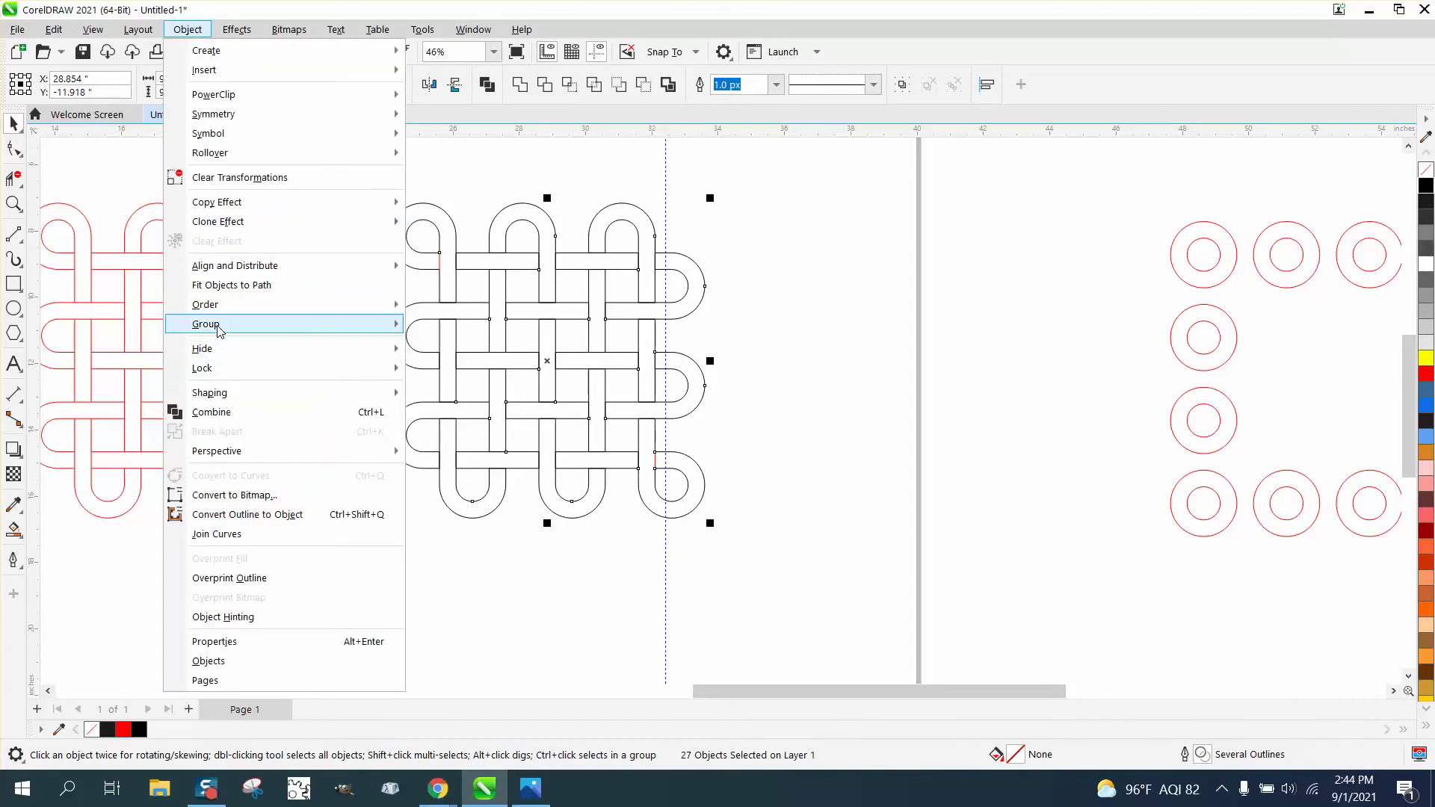
mouse_move(219, 326)
click(441, 328)
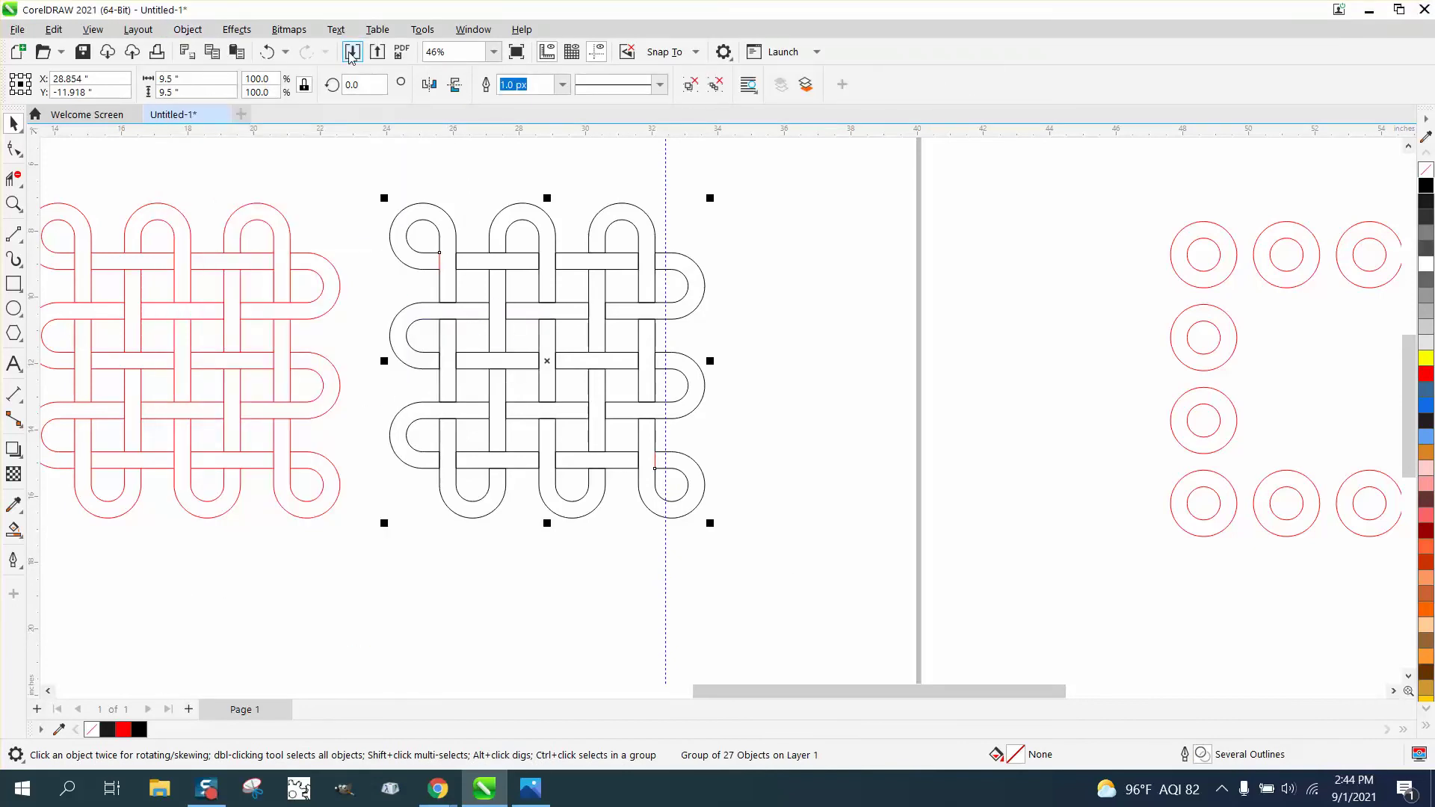
- Apply a one-step inside contour with a 0.05-inch offset and red outline to the grouped knot
click(249, 32)
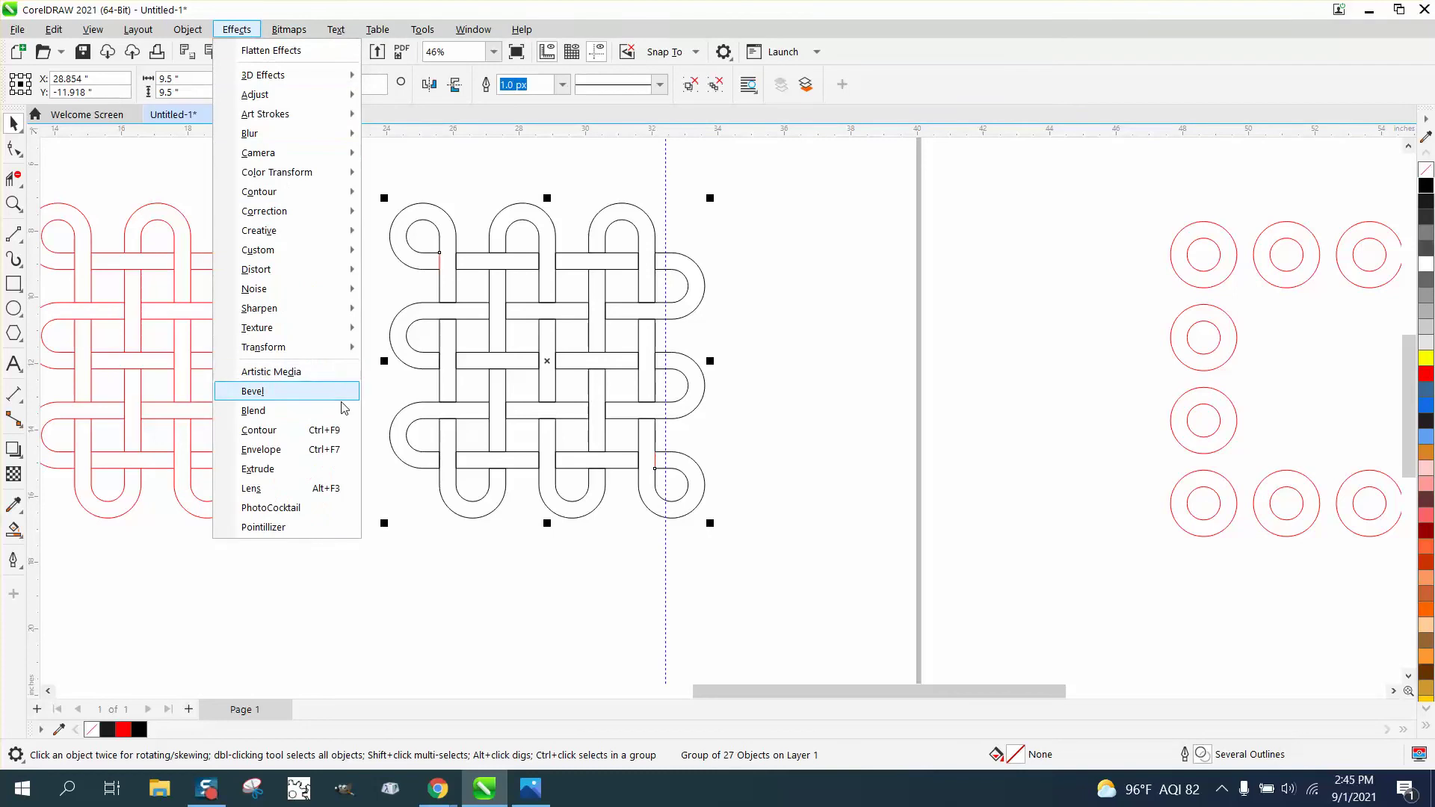
click(296, 437)
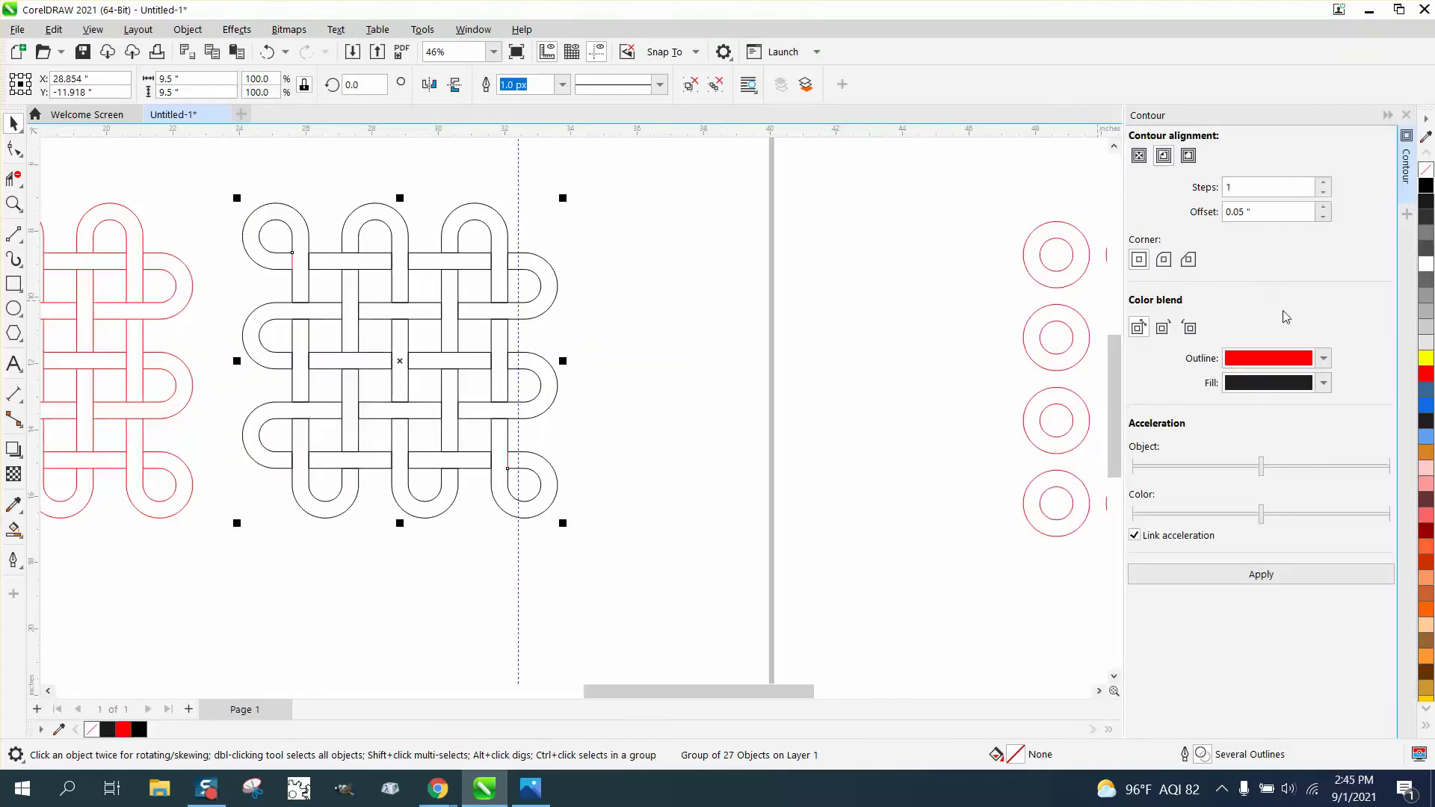
click(1267, 575)
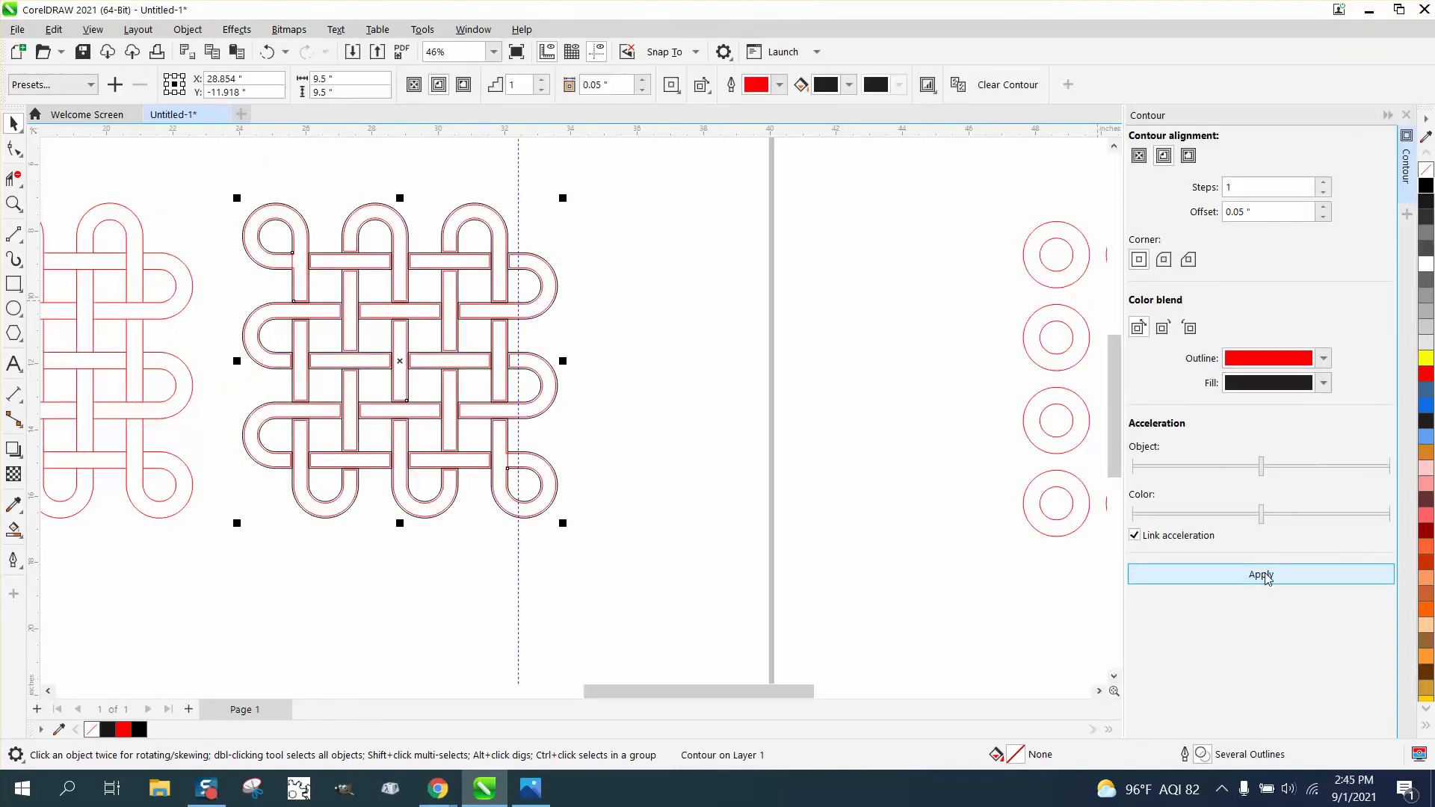
- Draw a 0.4-inch vertical 2-point line closing the red contour's gap at the upper-left loop's crossing
click(13, 203)
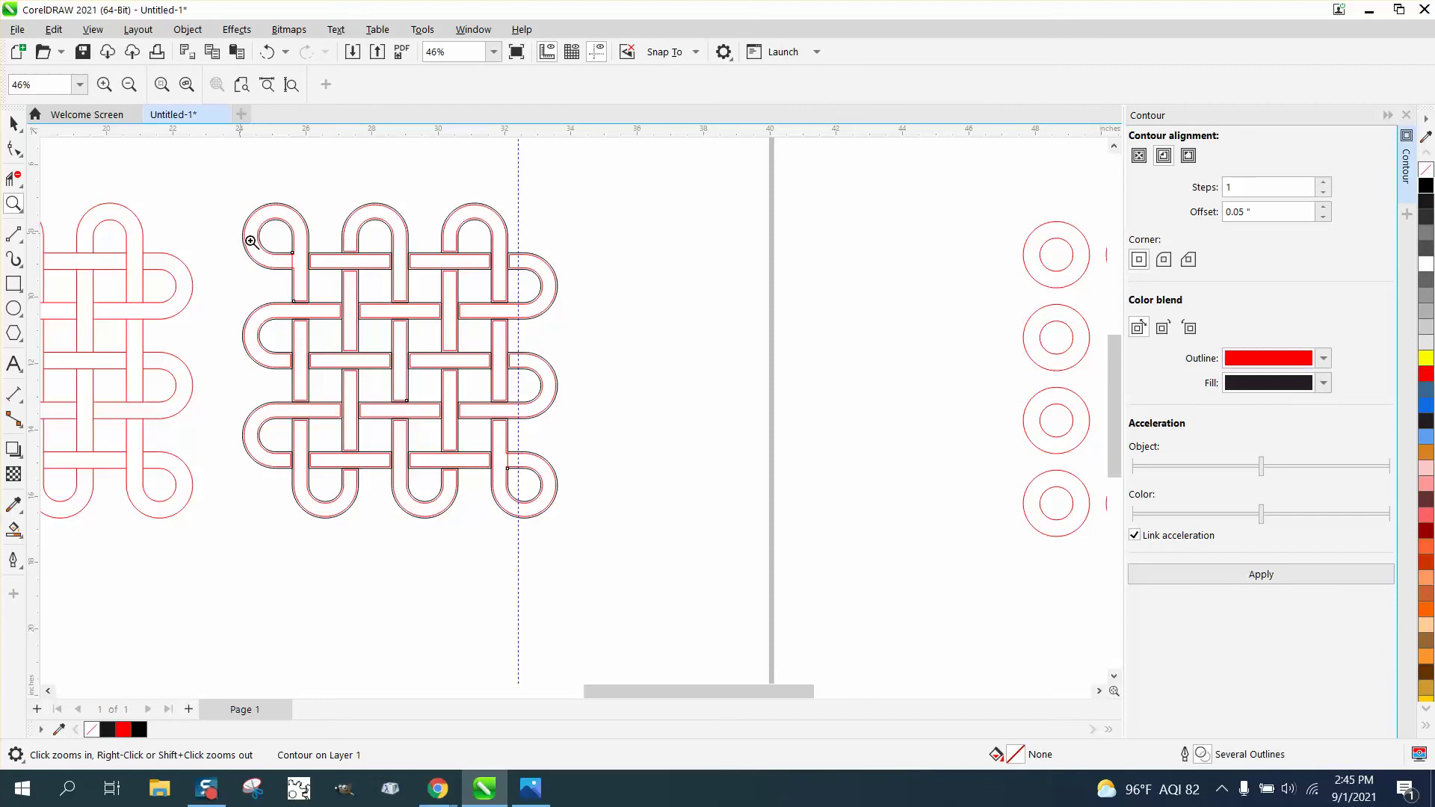
drag(239, 233, 477, 349)
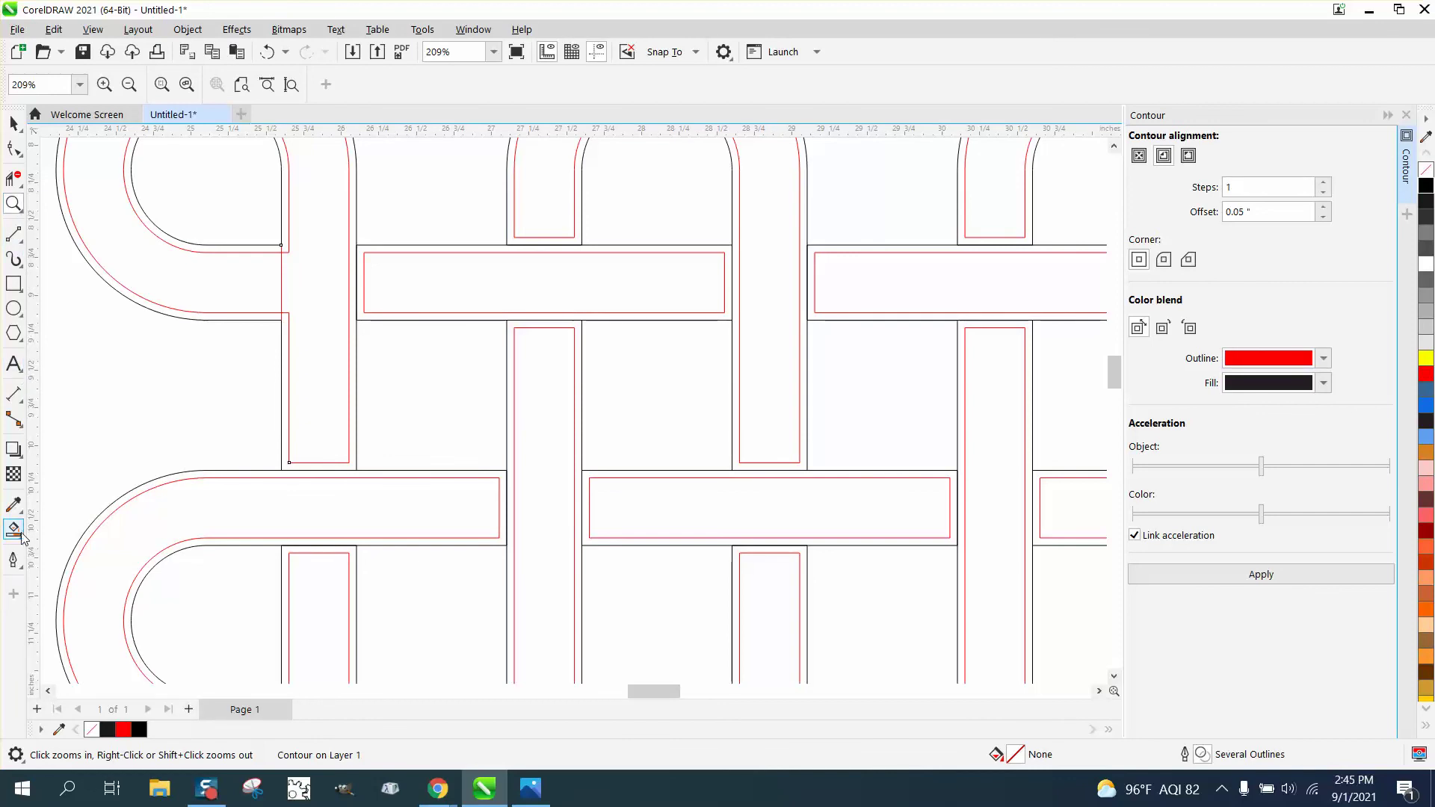
click(22, 245)
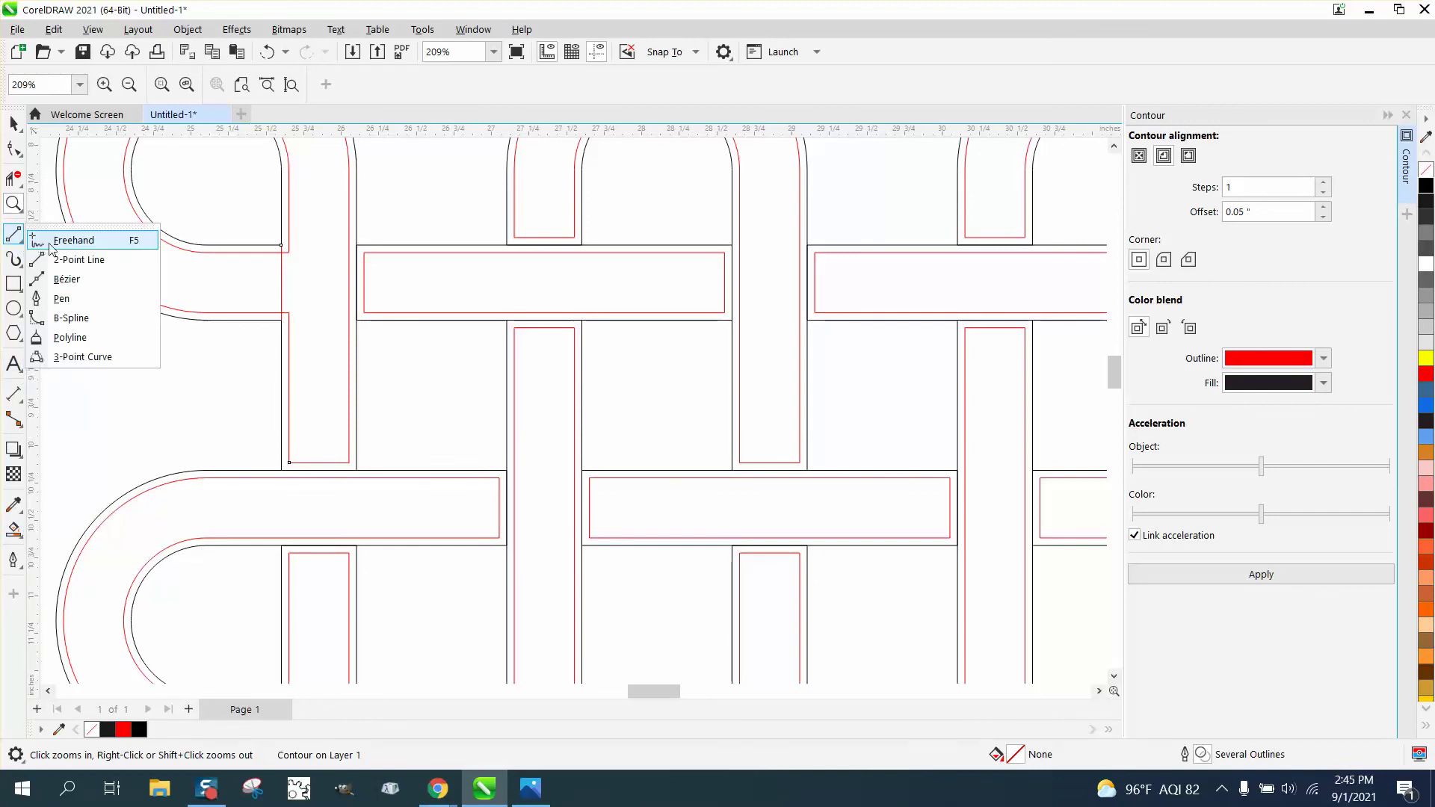
click(76, 260)
drag(290, 252, 288, 312)
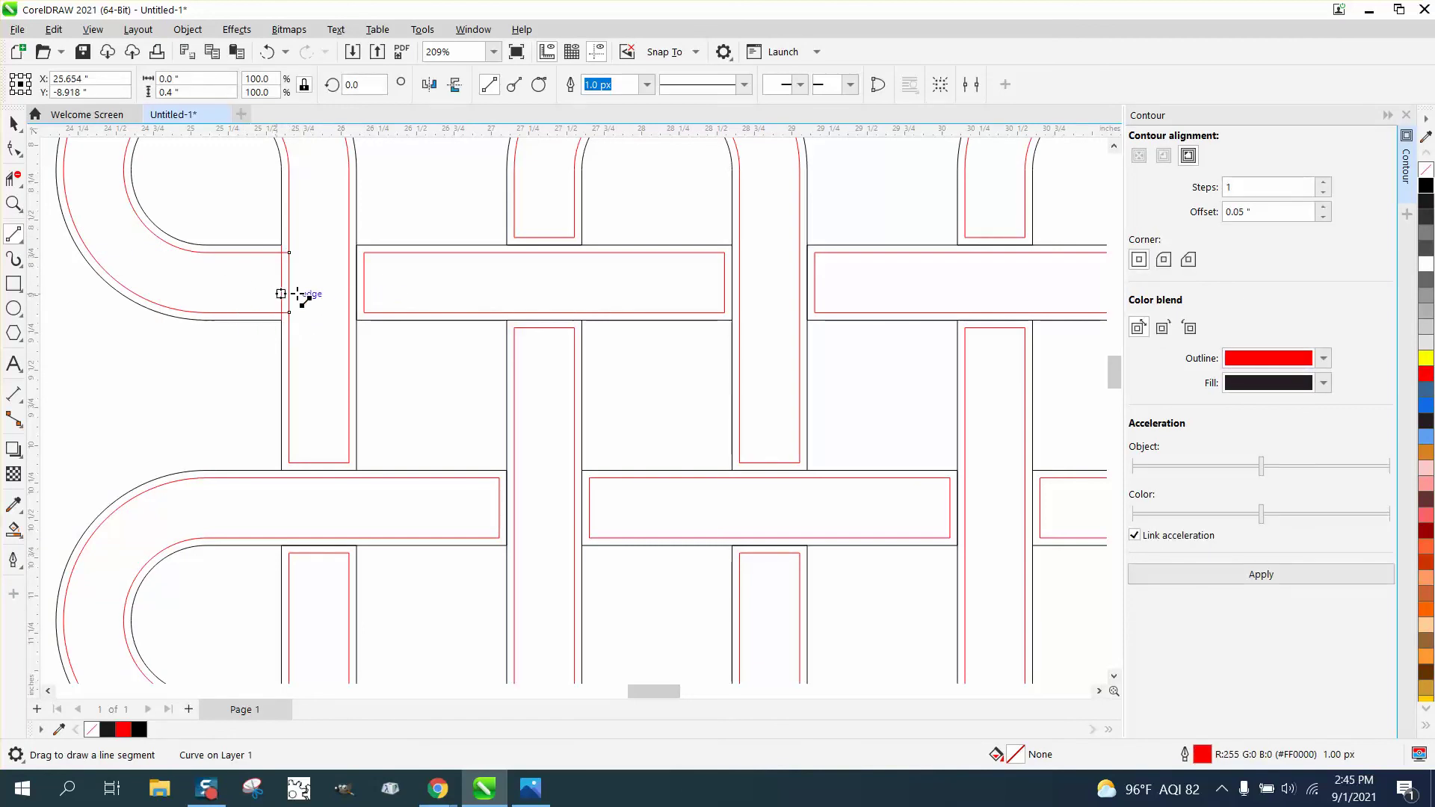
scroll(190, 248, down, 4)
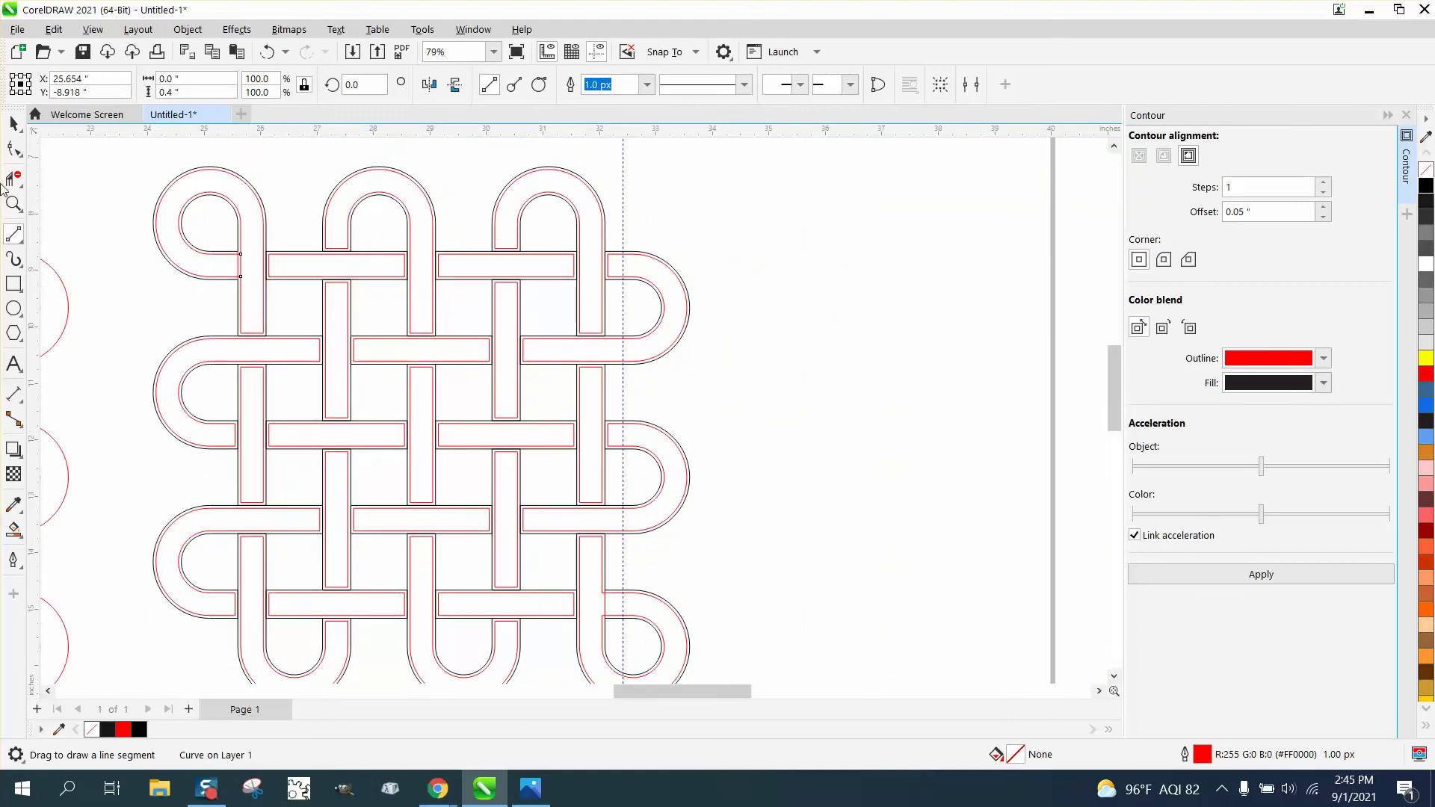
- Draw a 0.4-inch vertical line closing the red contour's gap at the lower-right loop's crossing
click(13, 203)
drag(557, 580, 706, 660)
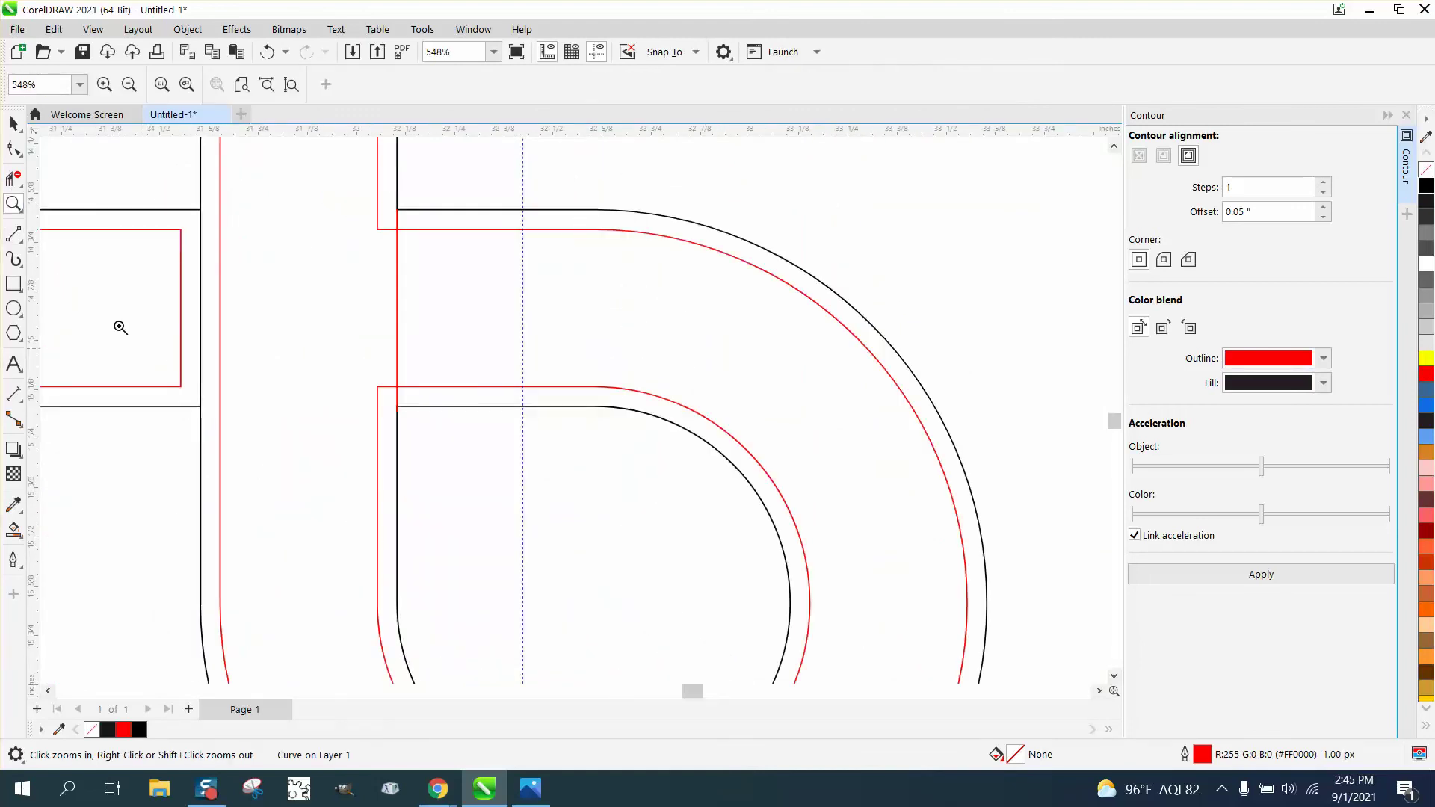
click(14, 234)
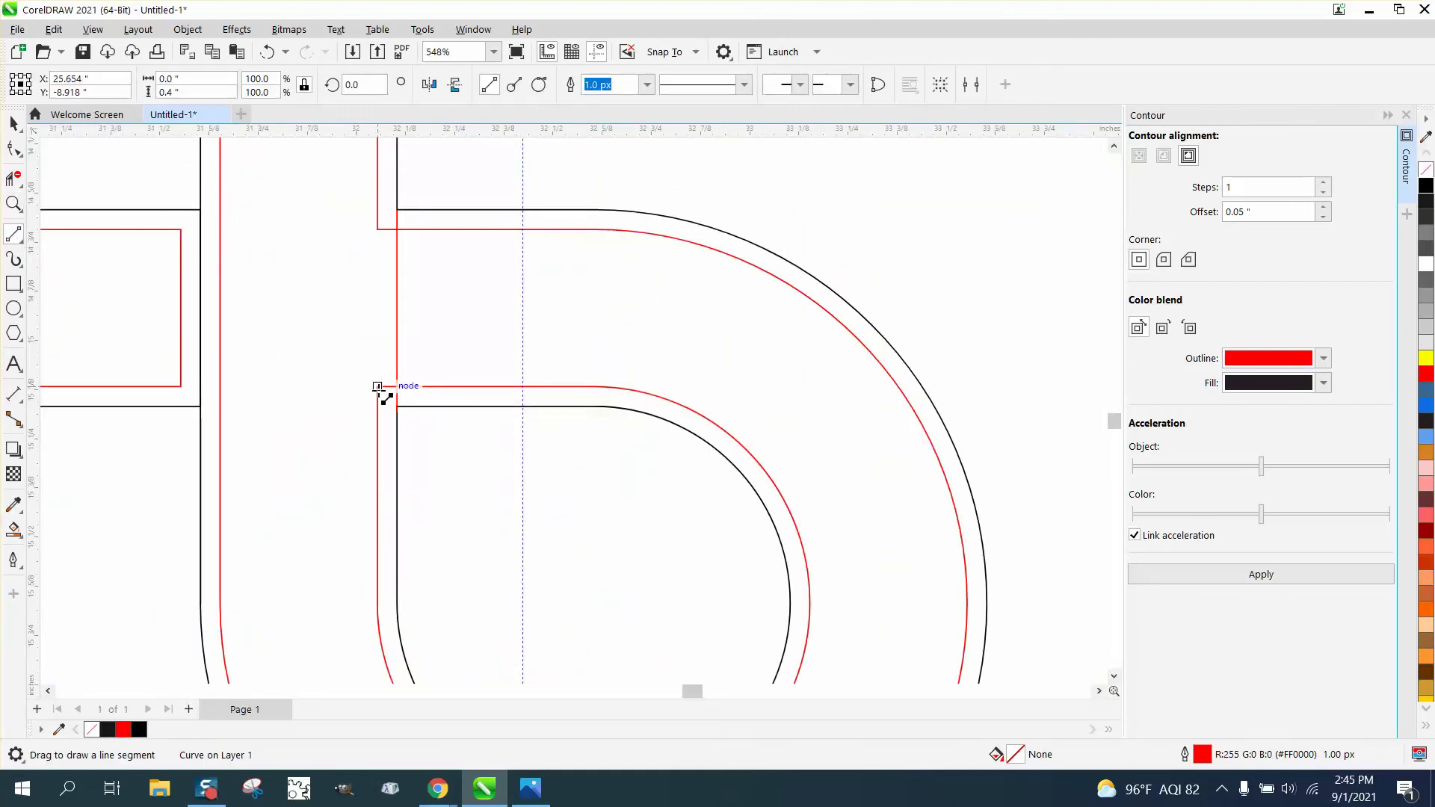
drag(377, 387, 377, 229)
scroll(279, 250, down, 10)
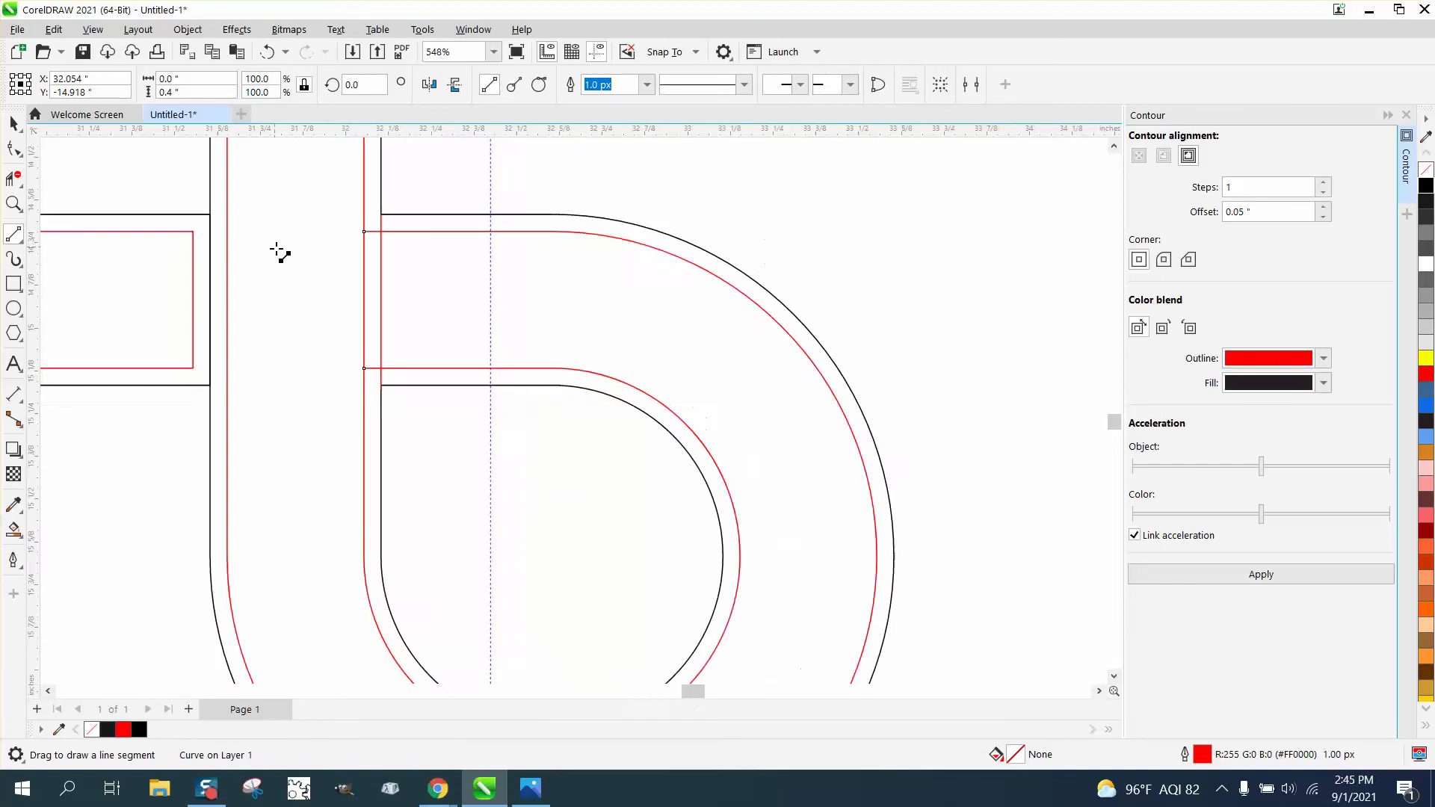
scroll(474, 404, down, 1)
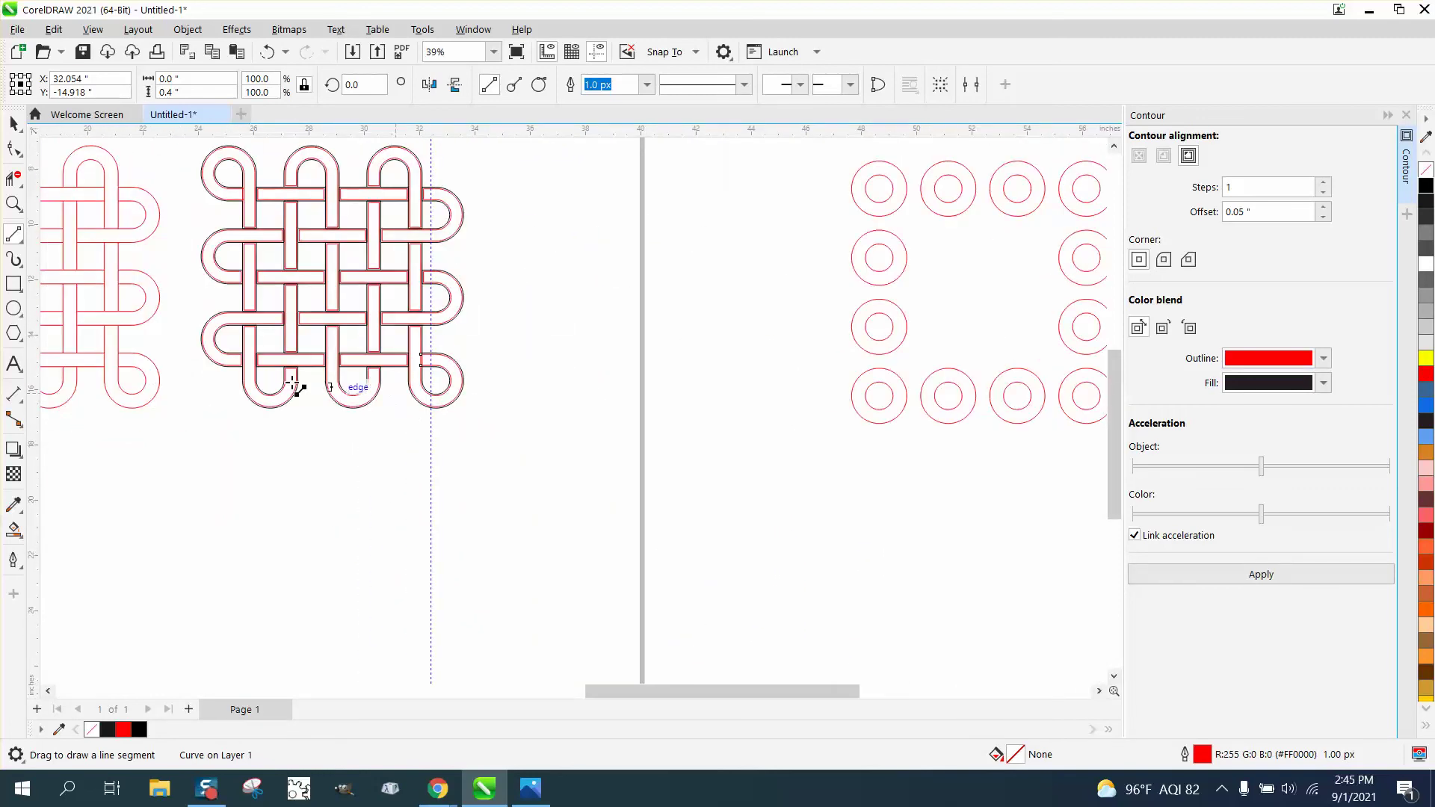
- Smart Fill the contoured knot's three bottom loops and its lower-left side loop, nudging each piece 11 inches right
key(space)
click(151, 435)
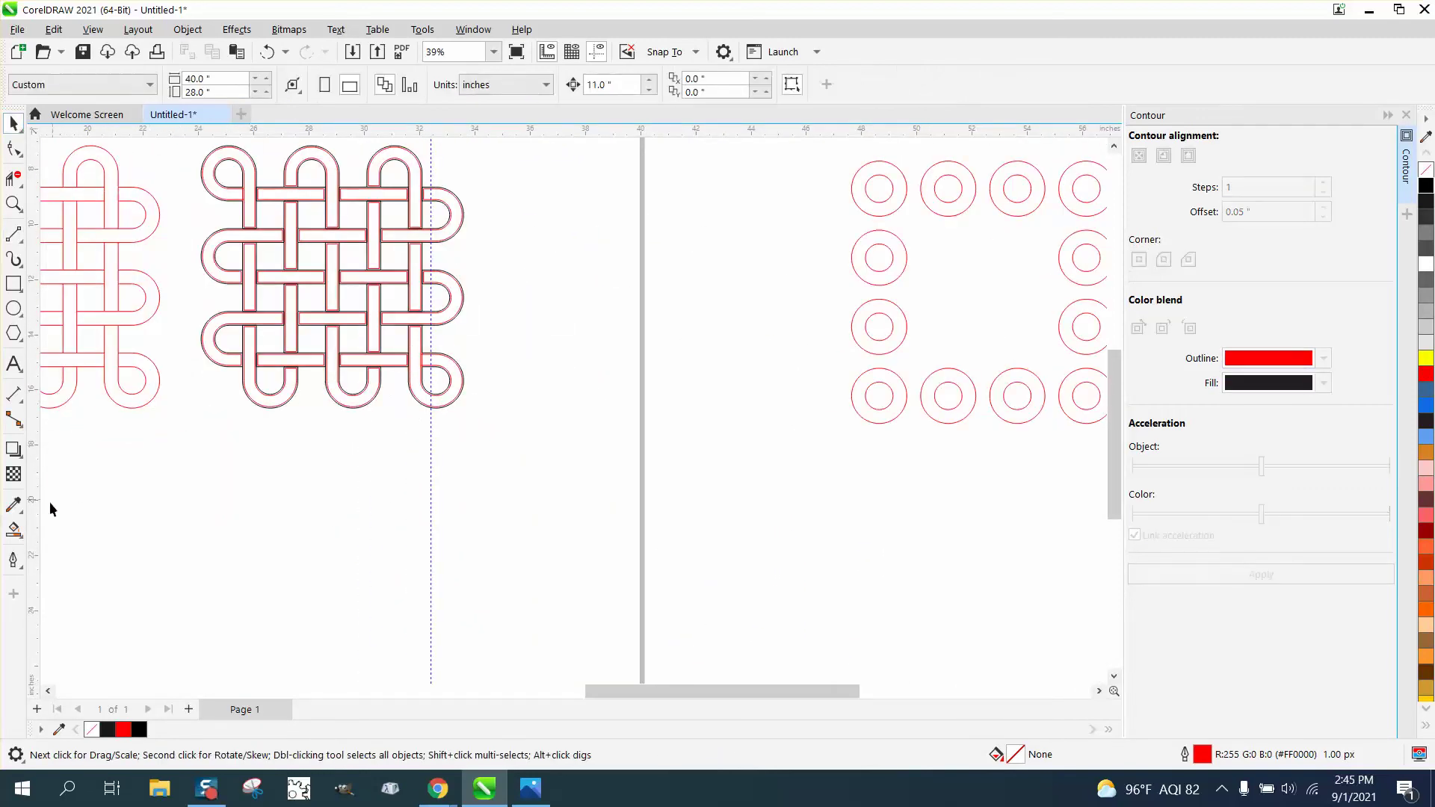
click(13, 529)
click(442, 401)
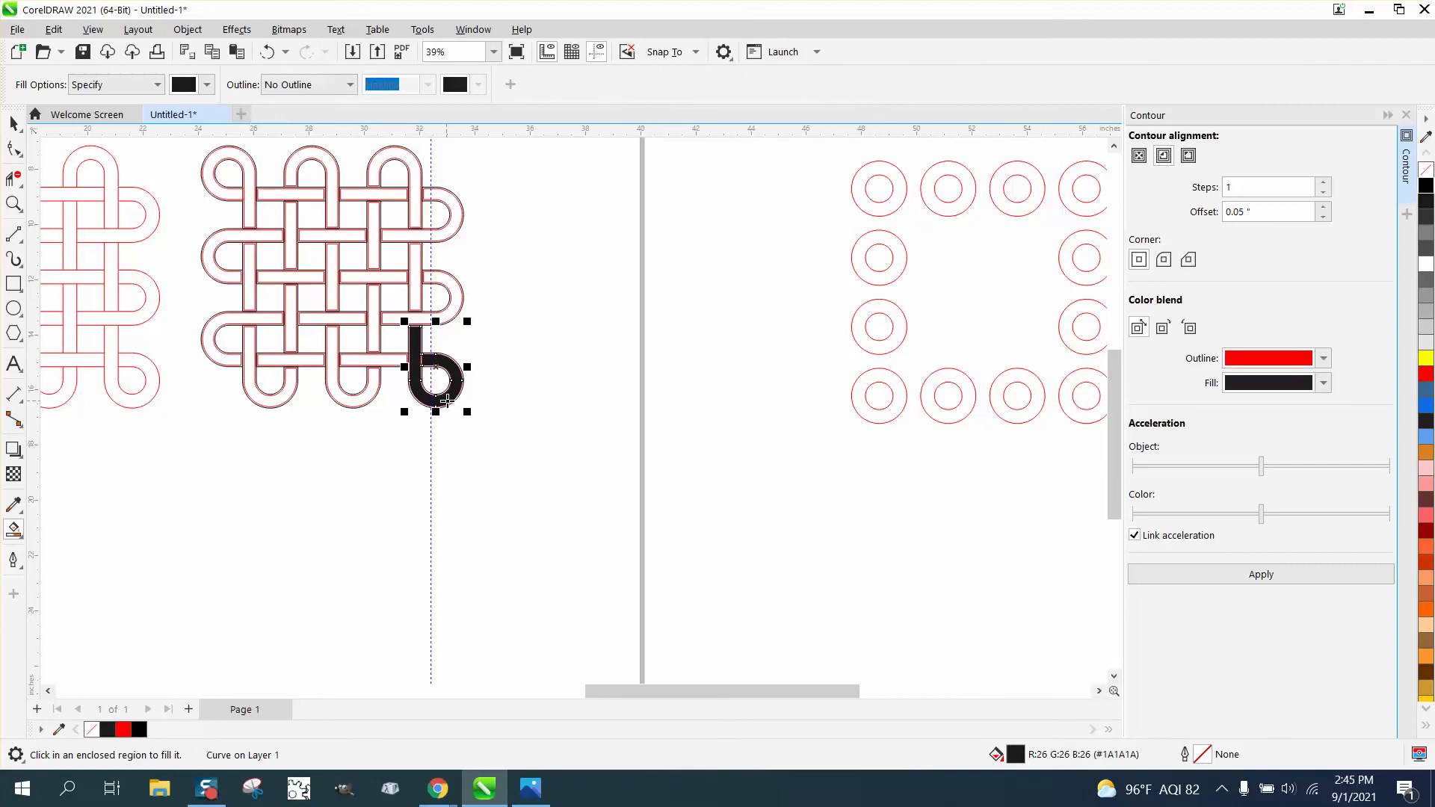
key(shift+Right)
click(375, 392)
key(shift+Right)
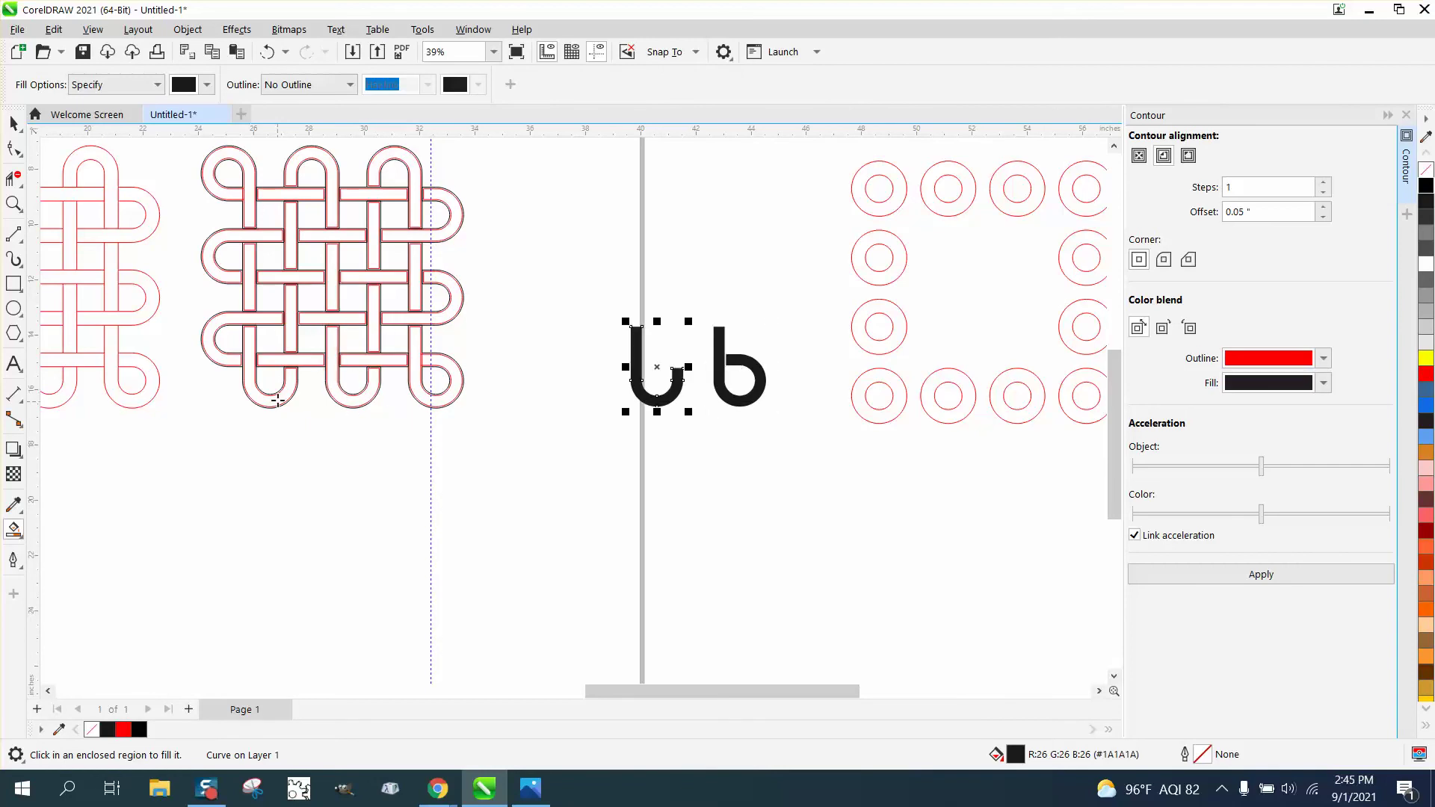
click(245, 386)
key(shift+Right)
click(216, 360)
key(shift+Right)
- Undo the misplaced fill around the upper-left side loop's edge, Smart Fill inside its red contour and nudge it 11 inches right
click(217, 287)
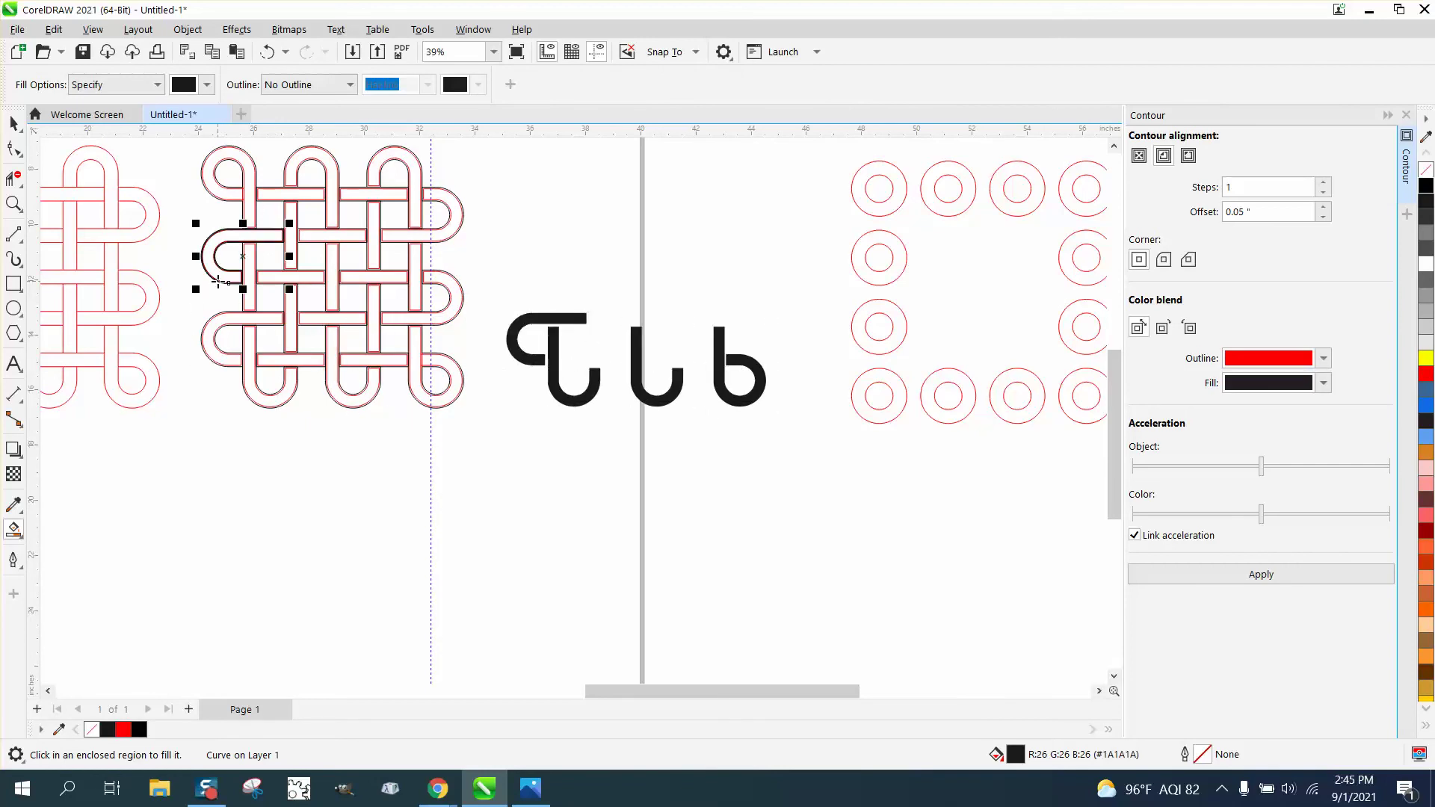
key(shift+Right)
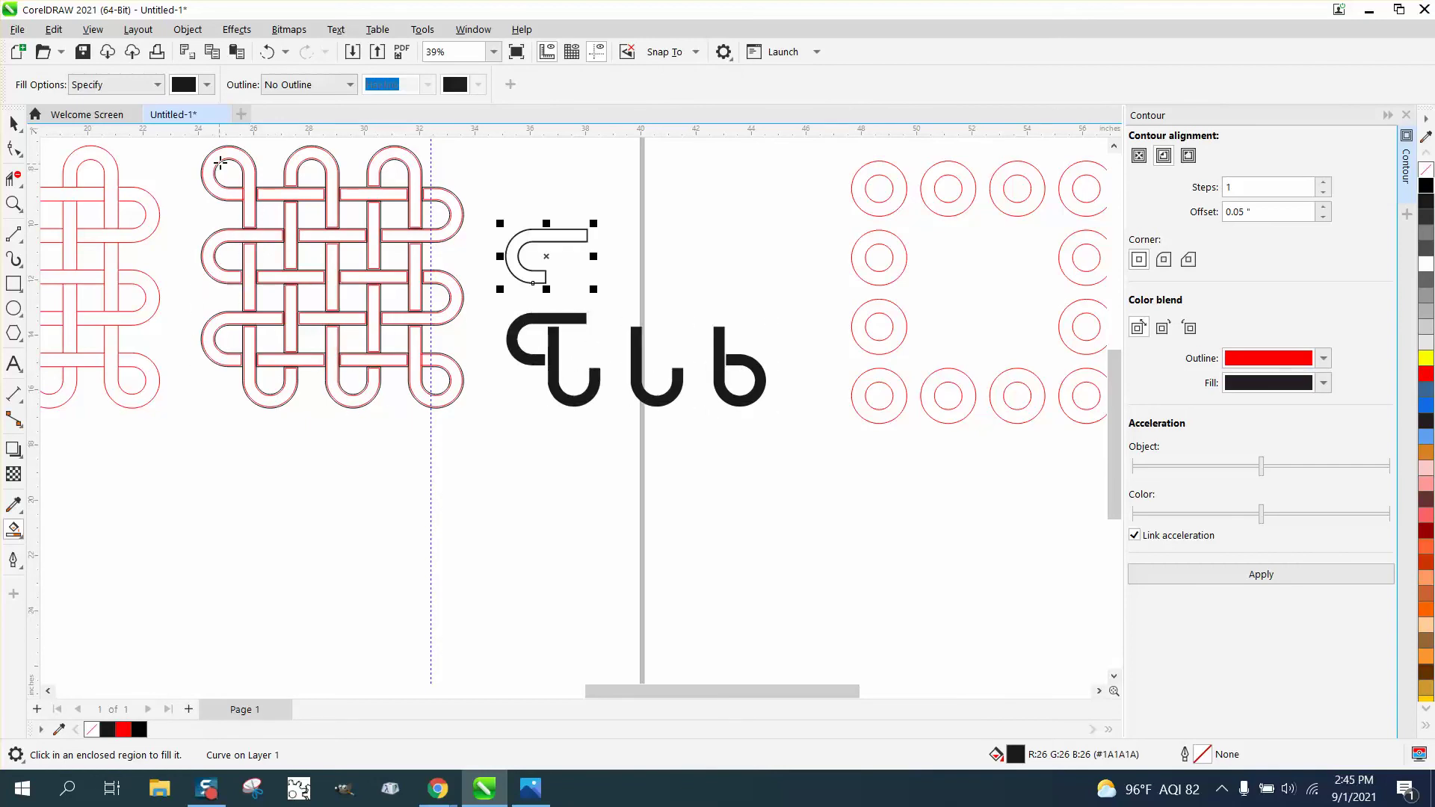
click(267, 52)
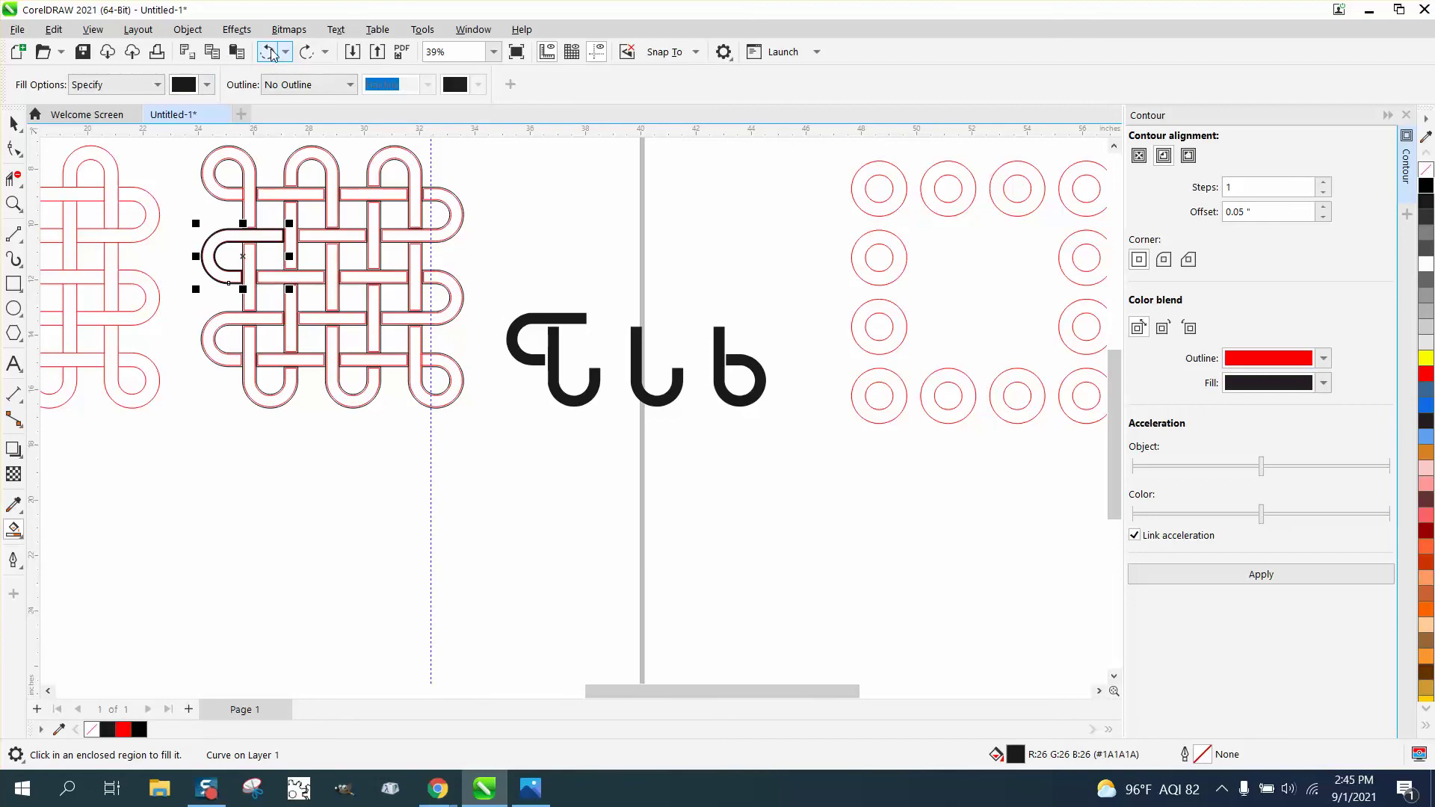
click(305, 52)
key(ctrl+z)
key(ctrl+shift+z)
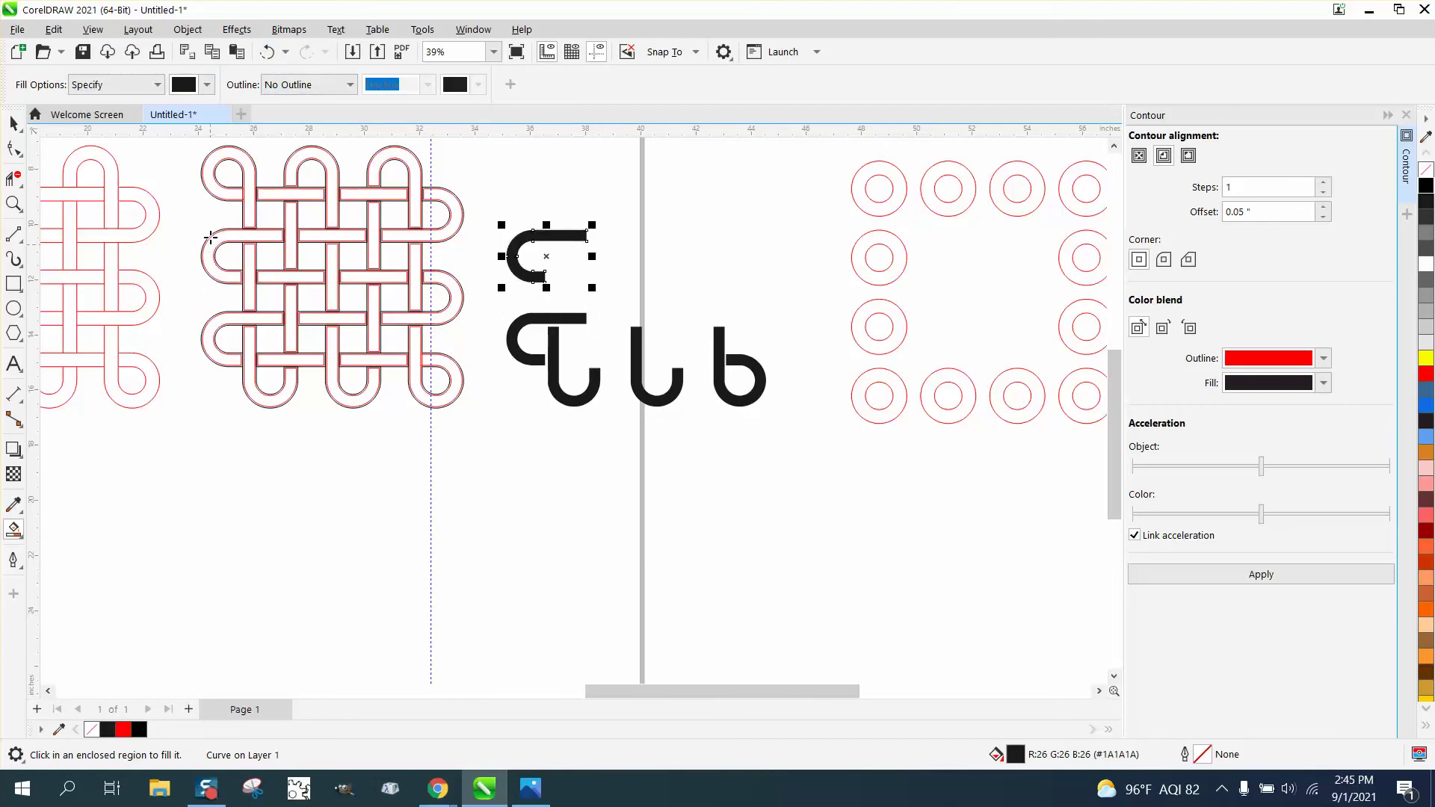
- Smart Fill the contoured knot's three top loops, nudging each piece 11 inches right
click(213, 187)
key(ctrl+r)
click(294, 172)
key(ctrl+r)
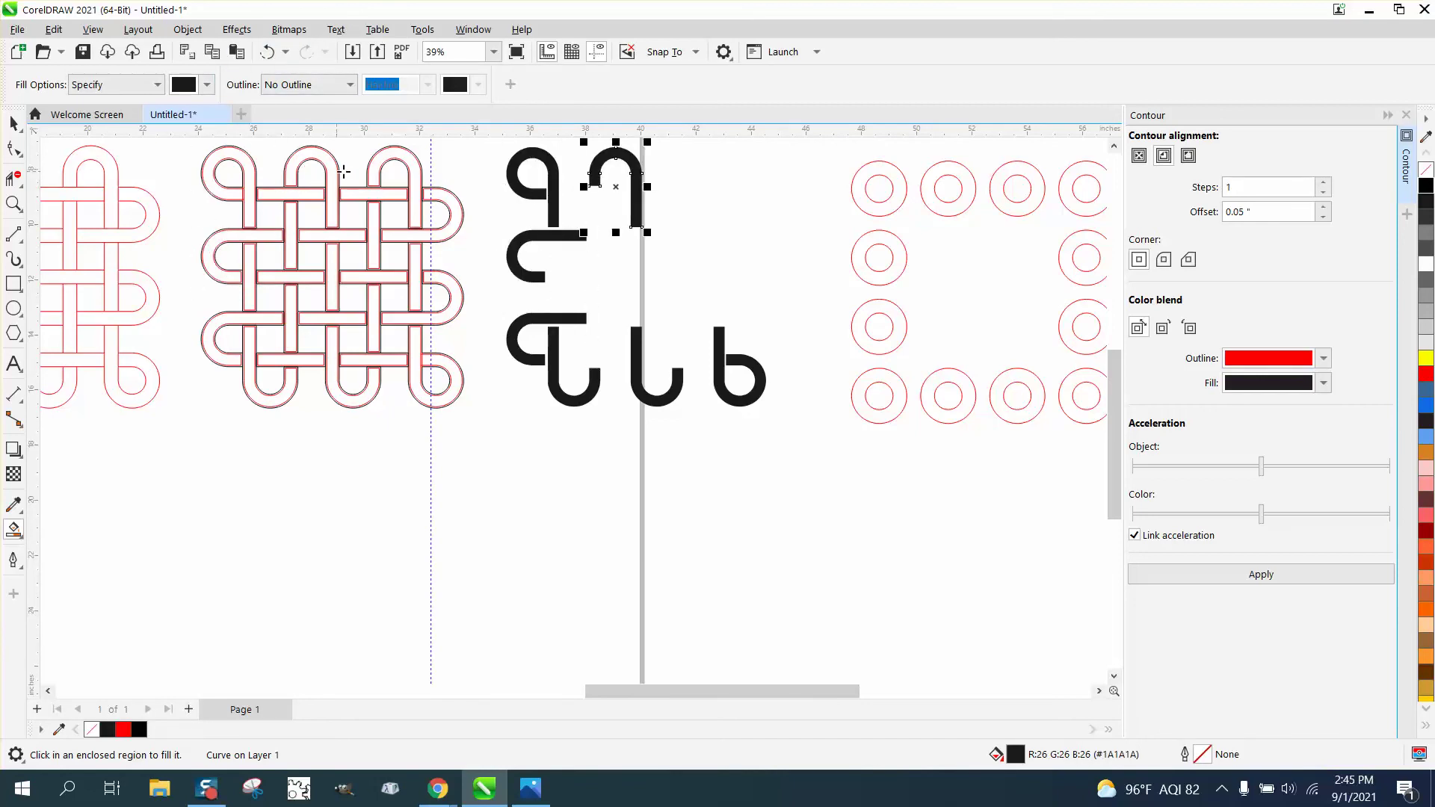
click(372, 170)
key(ctrl+r)
- Smart Fill the two right side loops and the fifth column's middle strand, nudging each piece 11 inches right
click(444, 200)
key(ctrl+r)
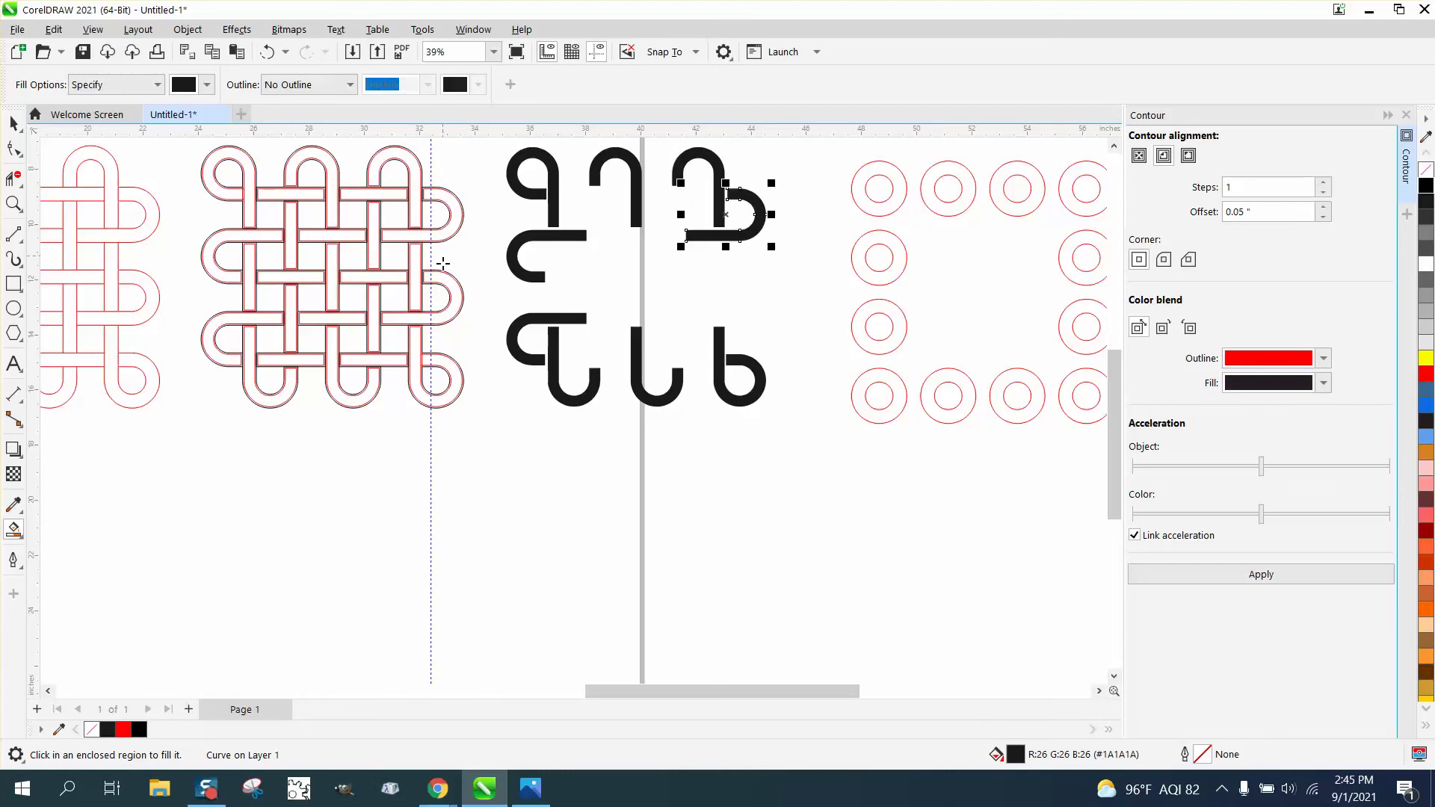
click(446, 288)
key(ctrl+r)
click(416, 280)
key(ctrl+r)
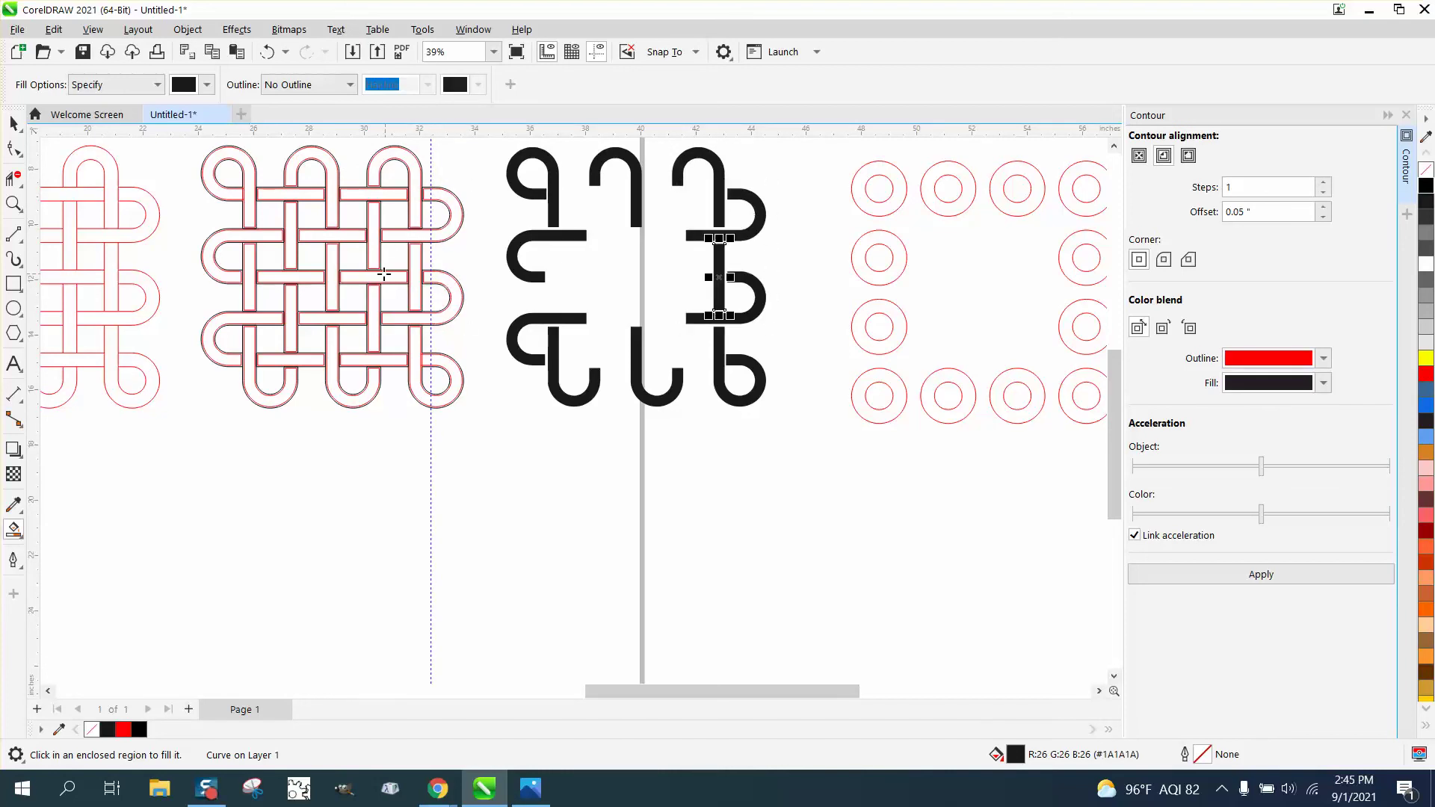
- Smart Fill the fourth column's upper strand and the third column's middle strand, nudging each piece 11 inches right
click(369, 261)
key(ctrl+r)
key(ctrl+d)
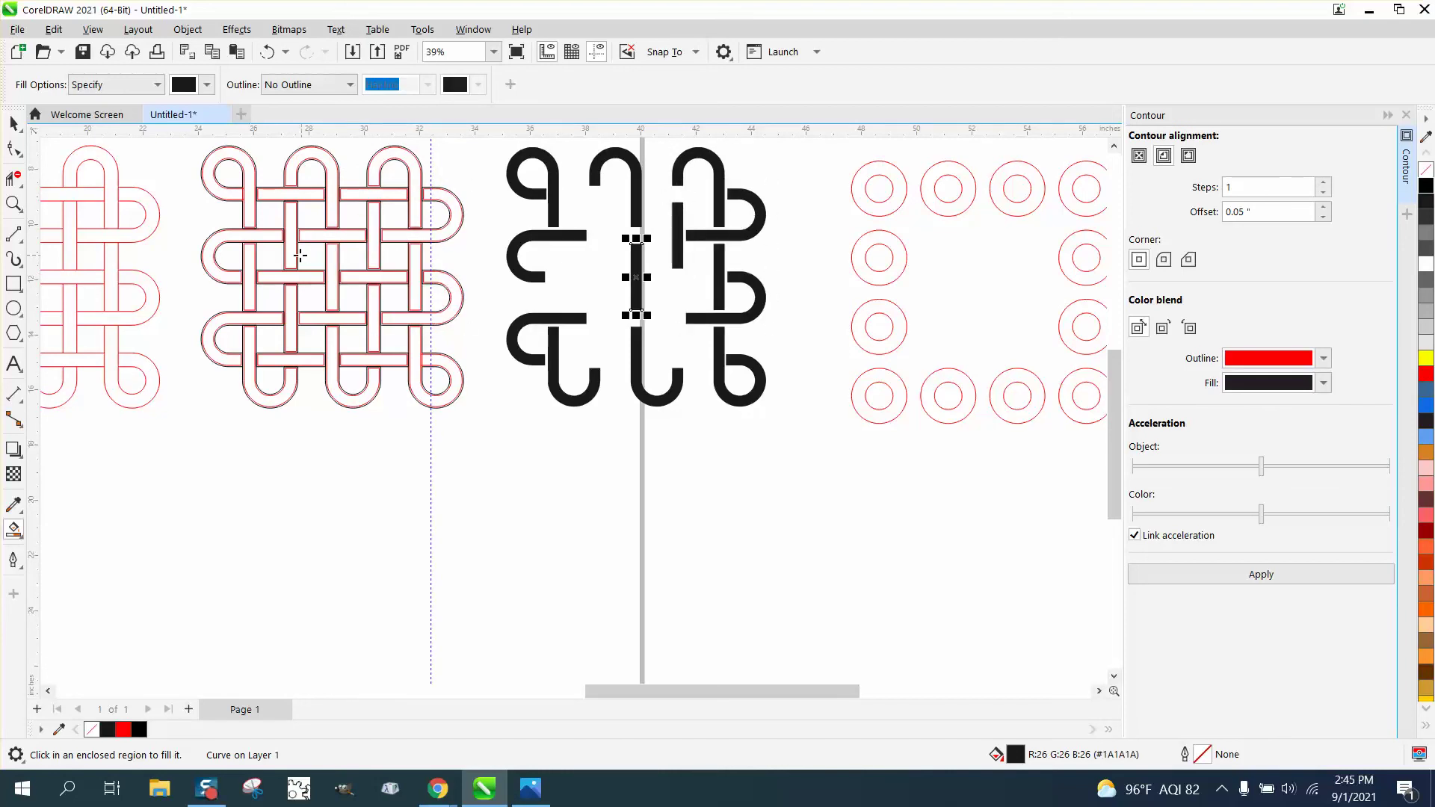
- Smart Fill the second column's upper strand and the third row's two horizontal strands, nudging each piece 11 inches right
key(ctrl+d)
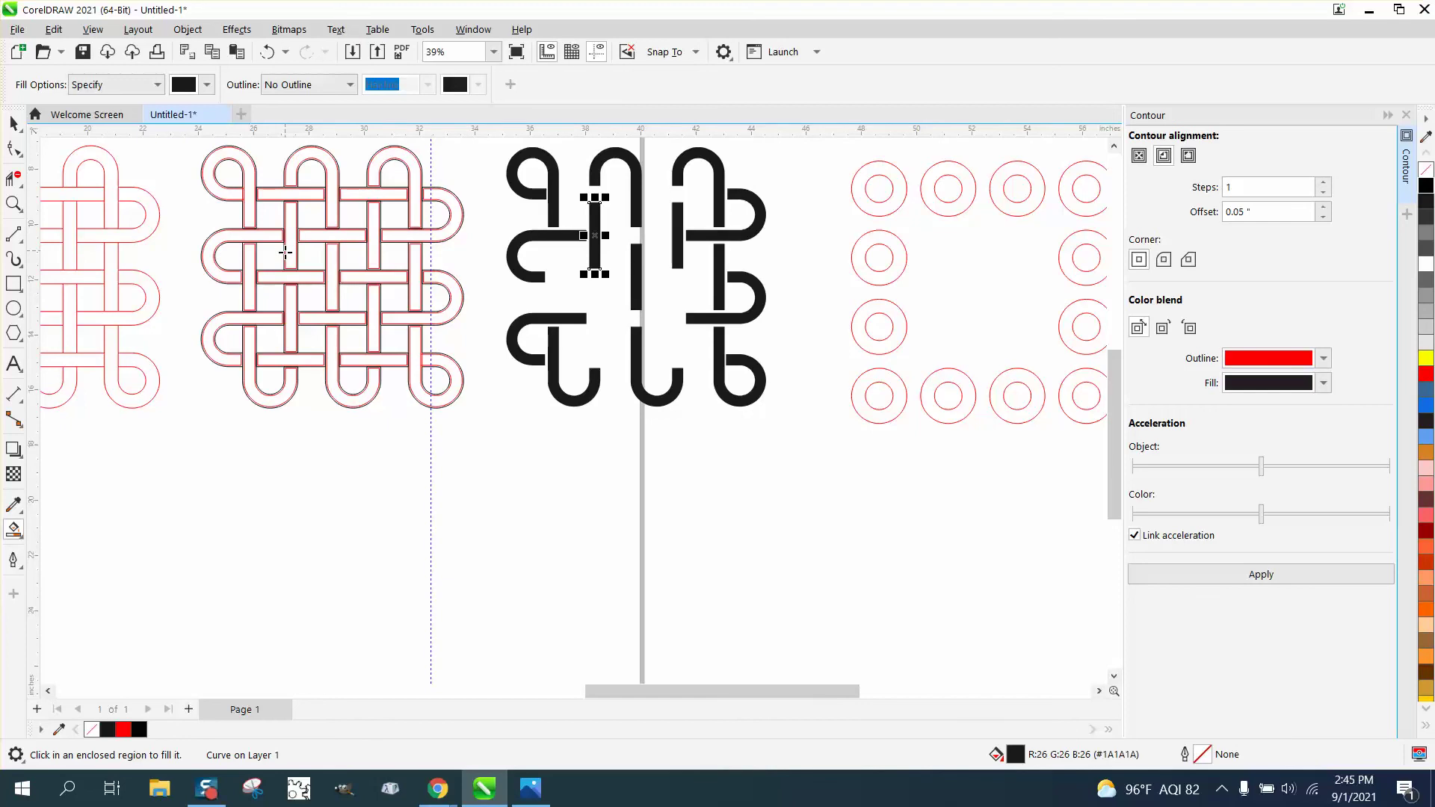
click(281, 278)
key(Right)
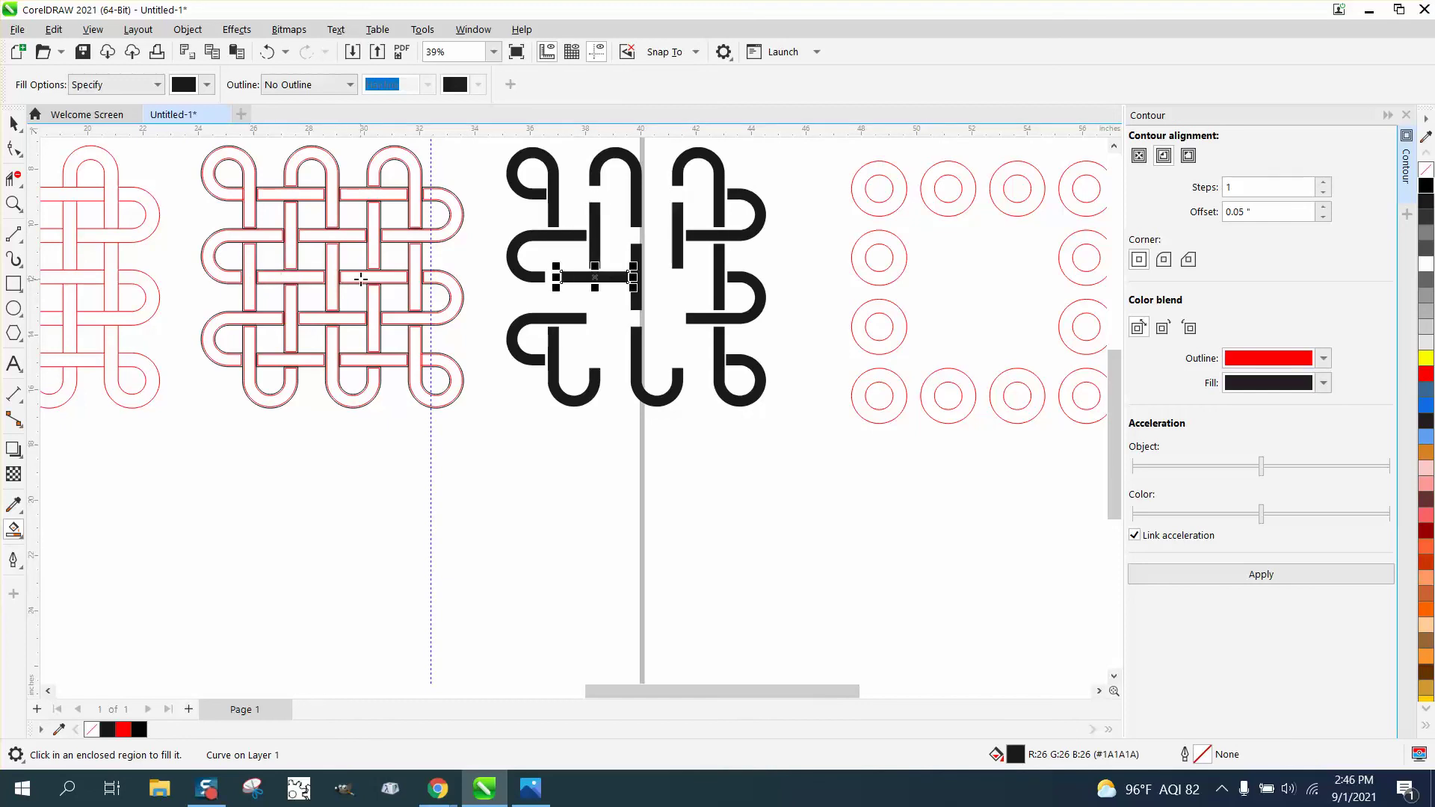
key(Right)
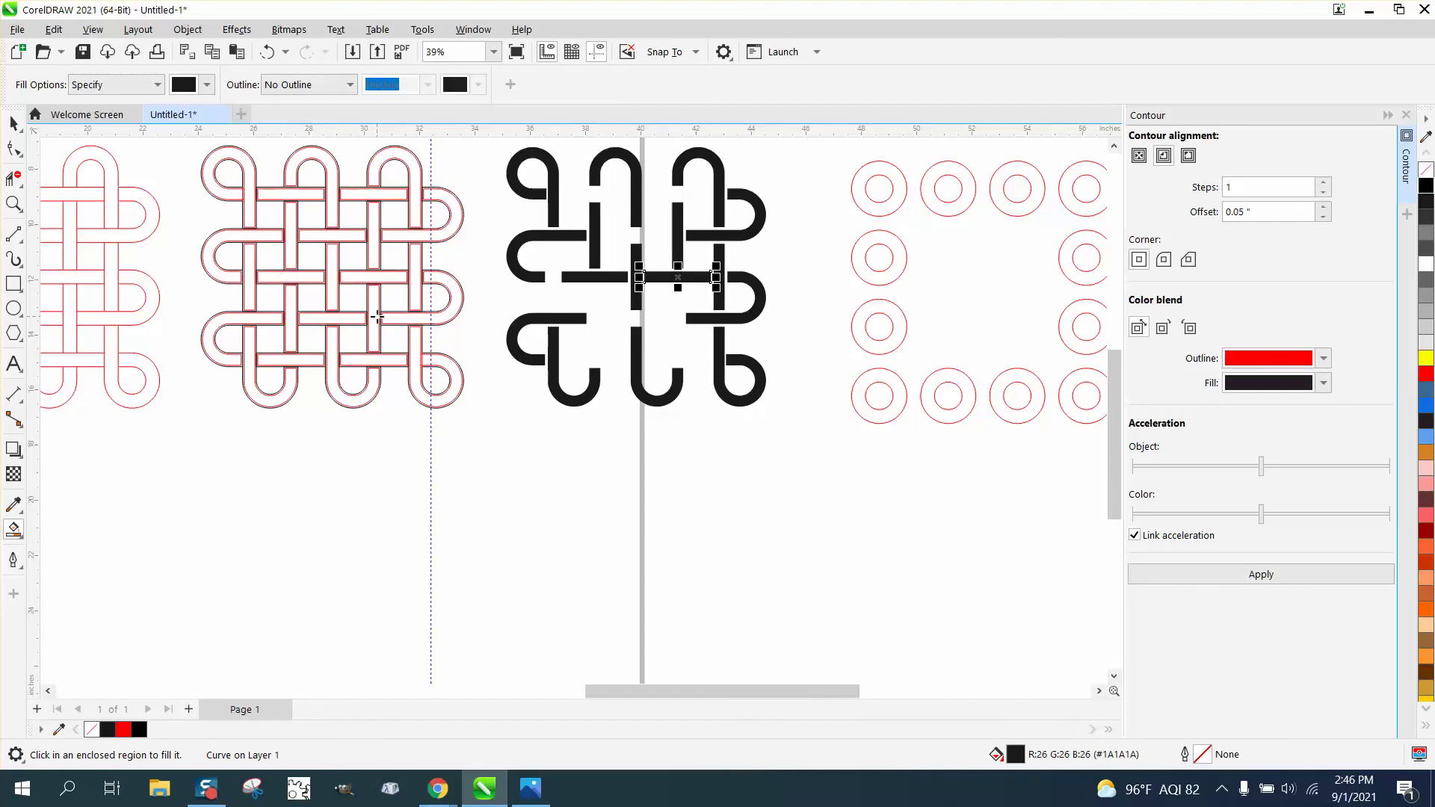
- Smart Fill the fourth row's middle strand, the second and fourth columns' lower strands and the bottom row's strands, nudging each 11 inches right
key(ctrl+d)
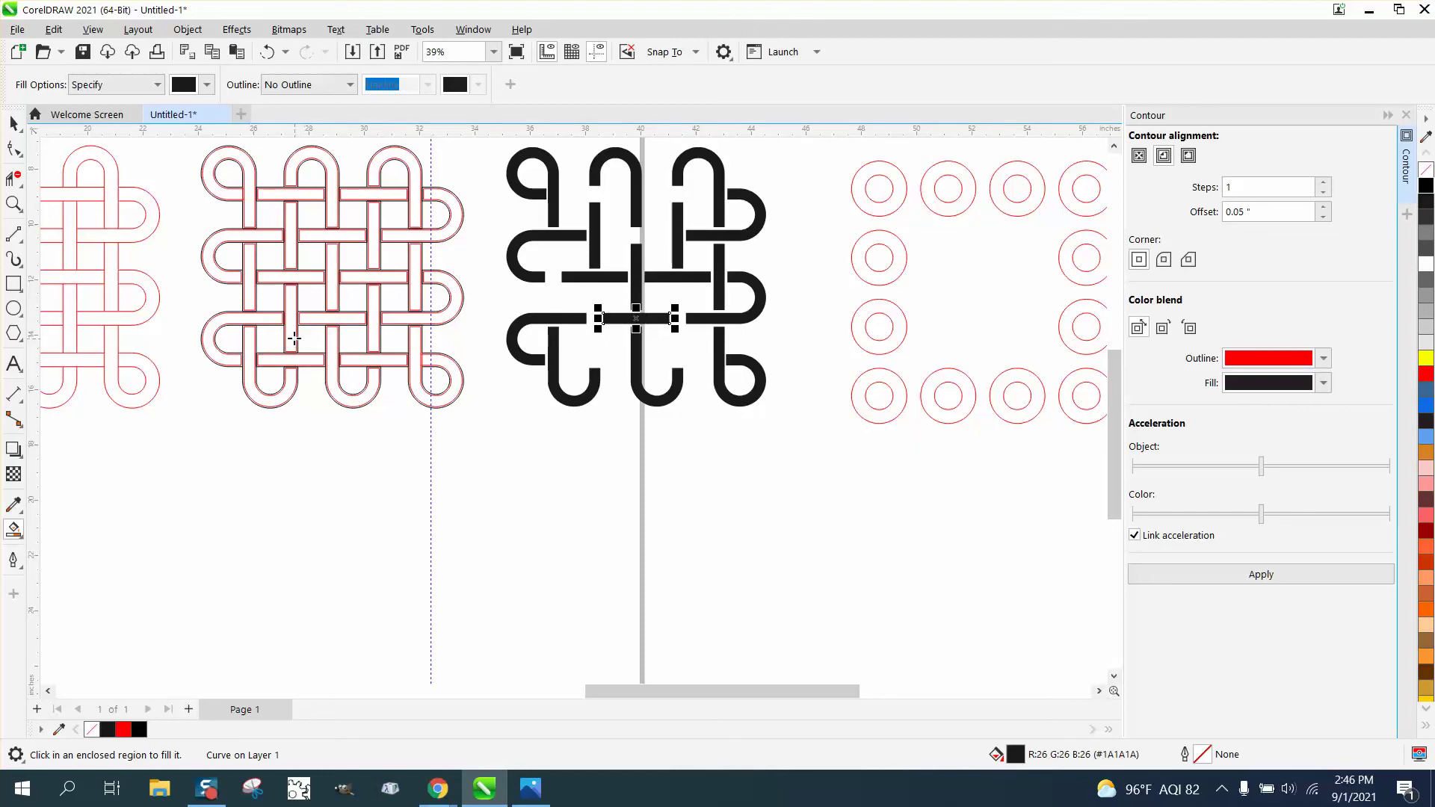
key(ctrl+v)
key(ctrl+d)
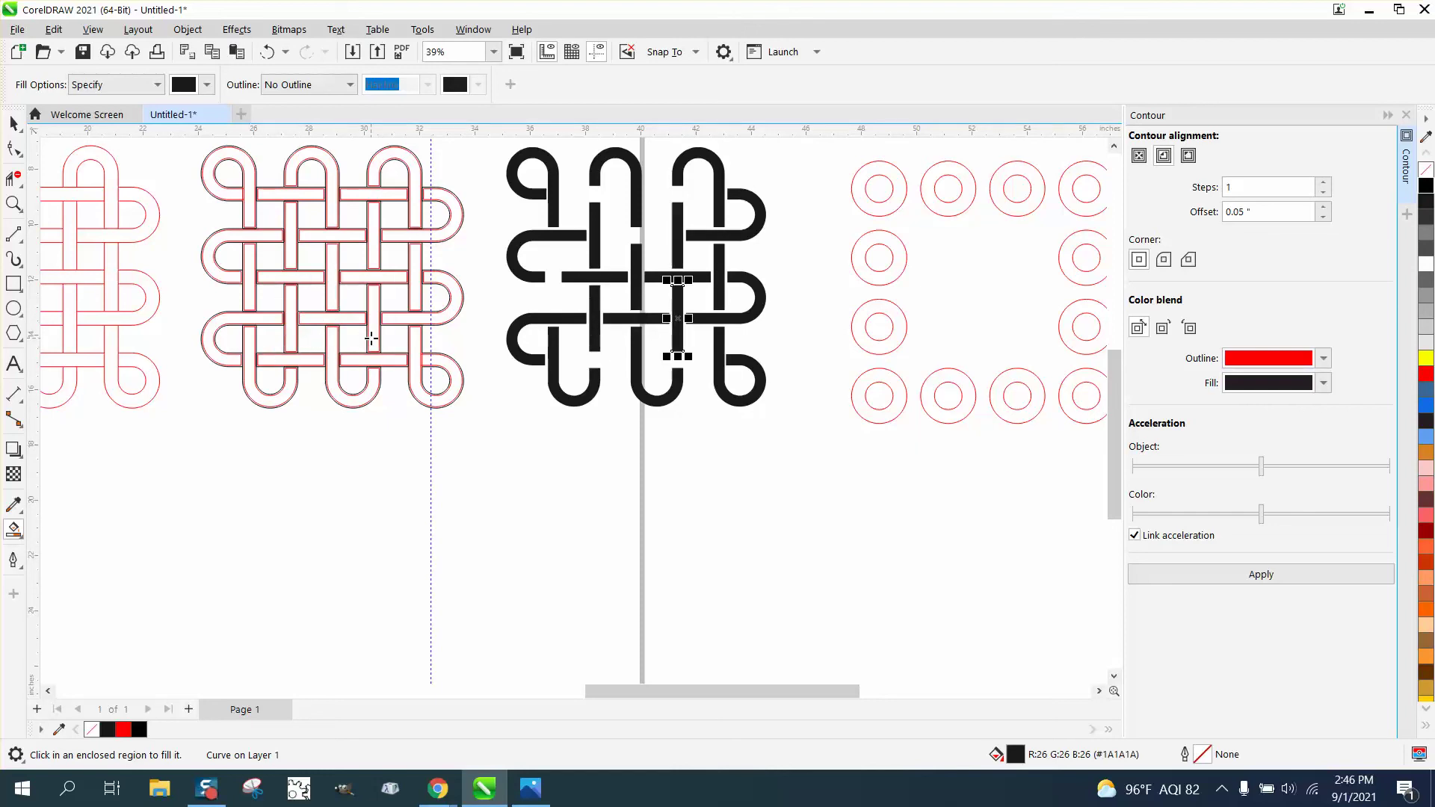
key(ctrl+v)
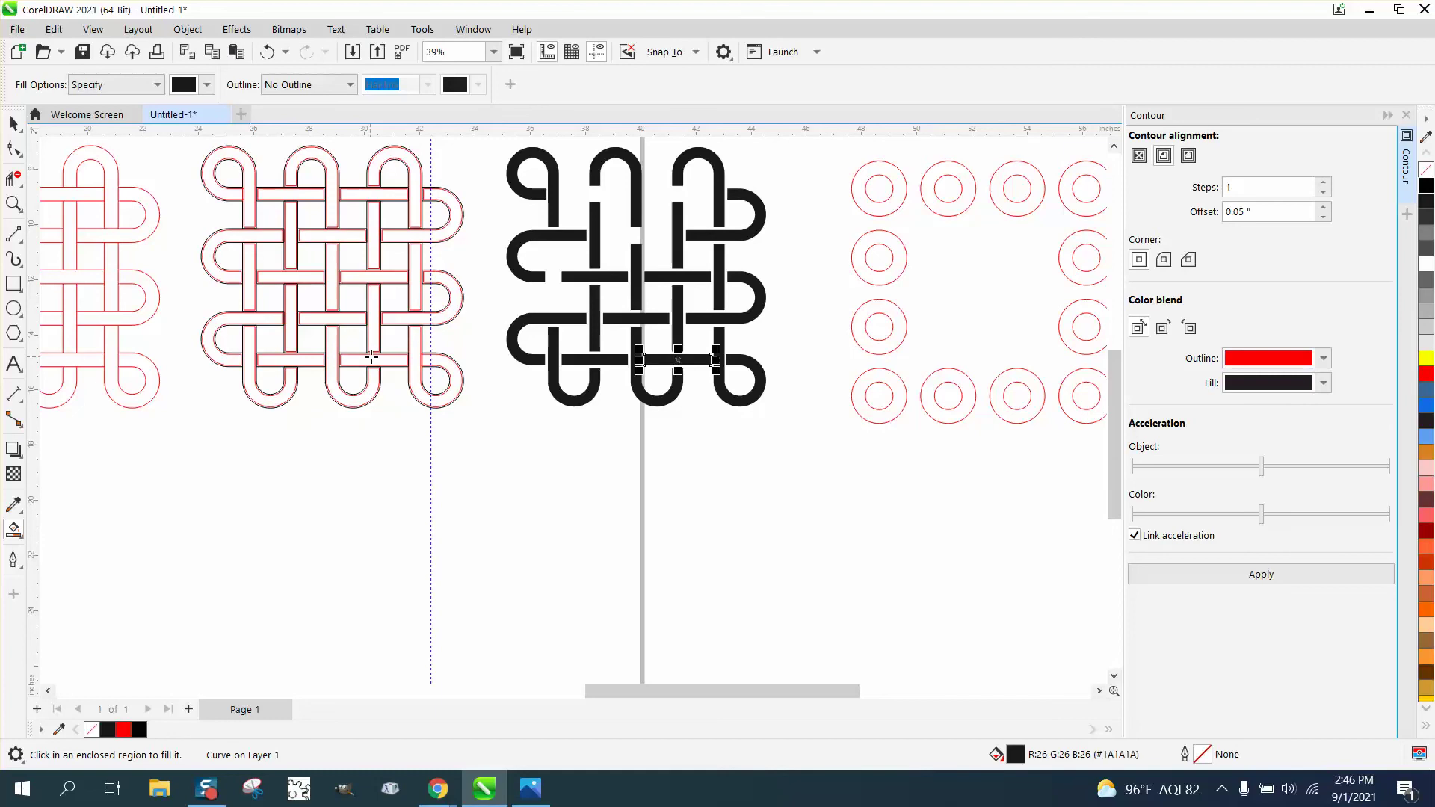
- Smart Fill the first column's middle strand and the top row's two horizontal strands, nudging each piece 11 inches right
click(257, 287)
key(shift+Right)
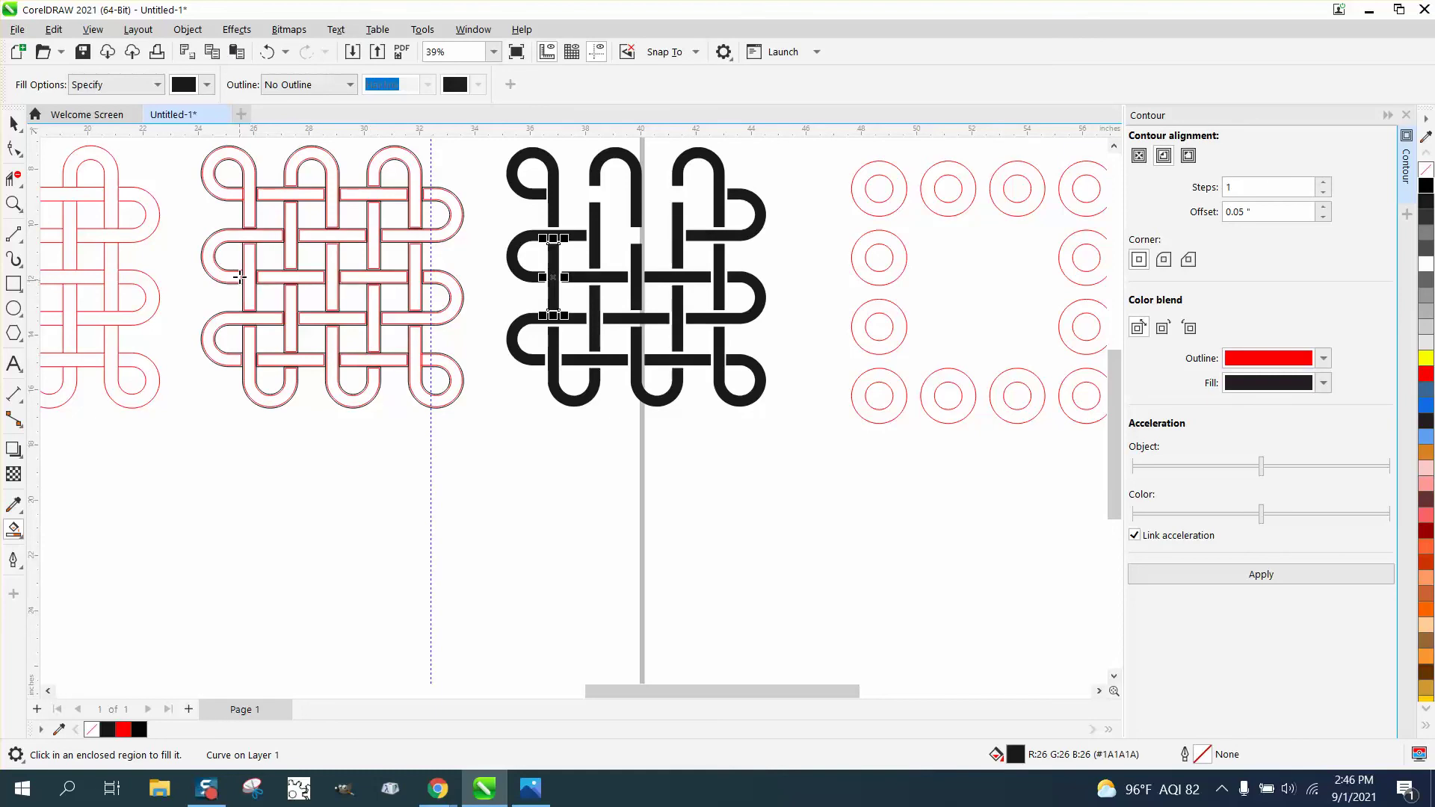
click(276, 197)
key(shift+Right)
click(367, 198)
key(shift+Right)
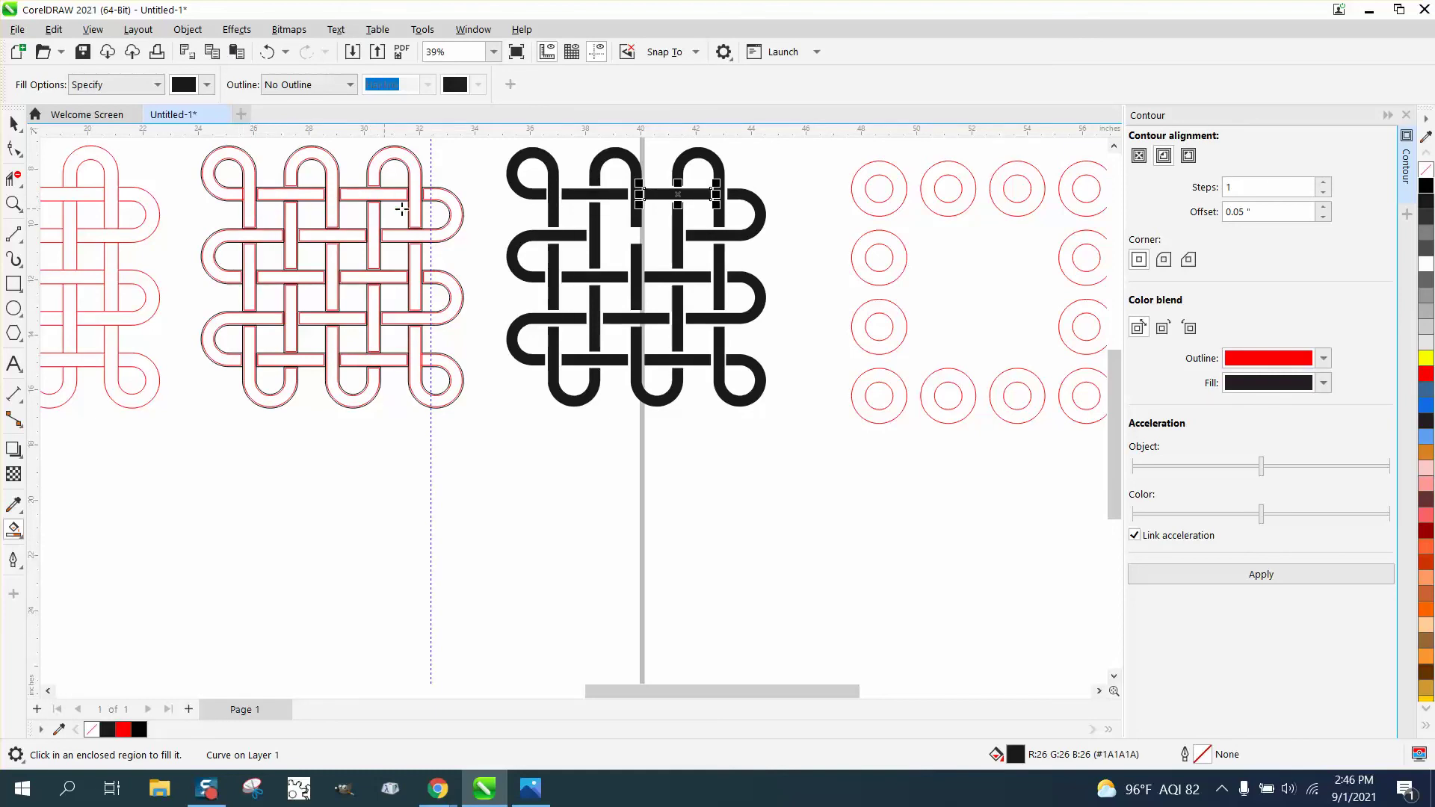
click(347, 229)
key(shift+Right)
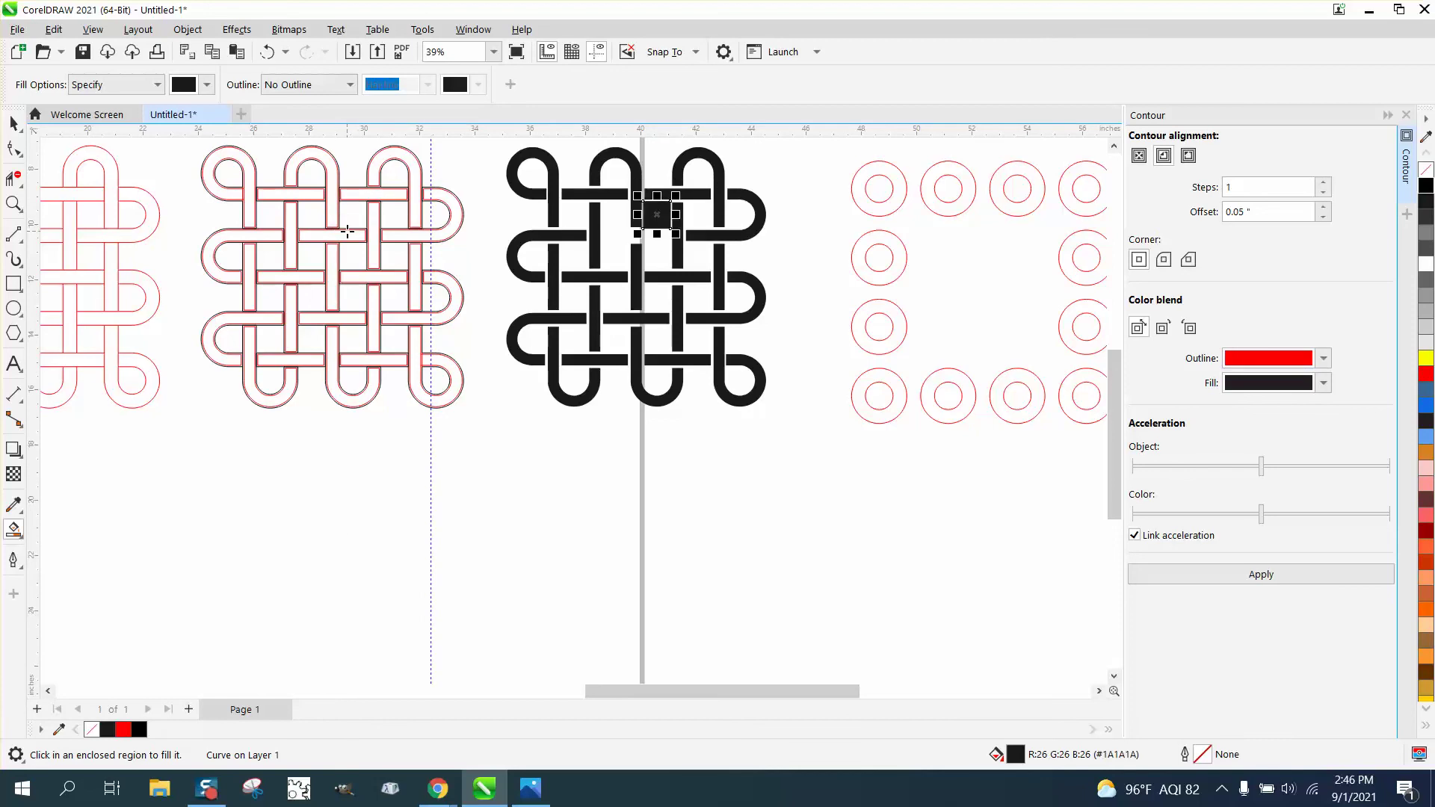
click(266, 51)
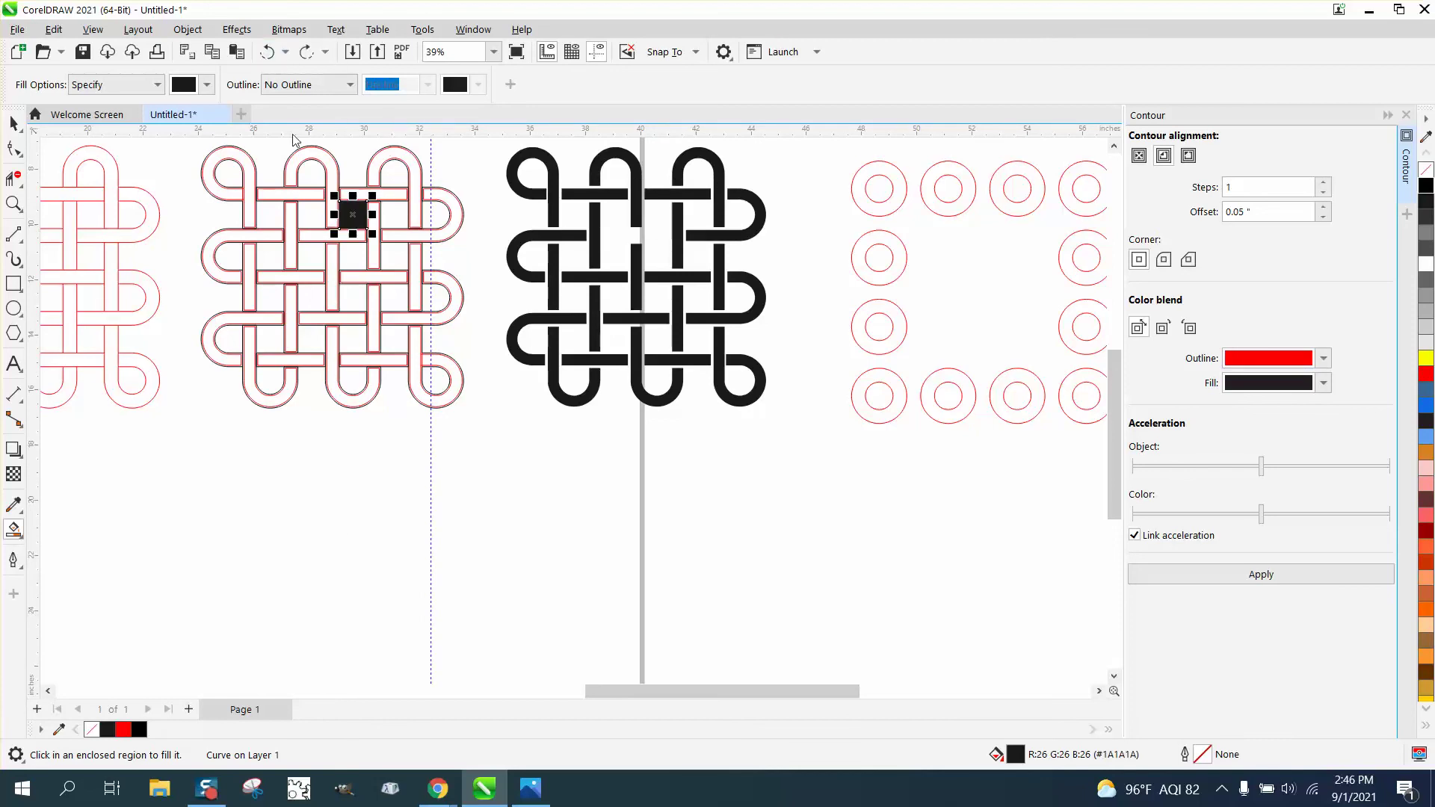
key(ctrl+shift+z)
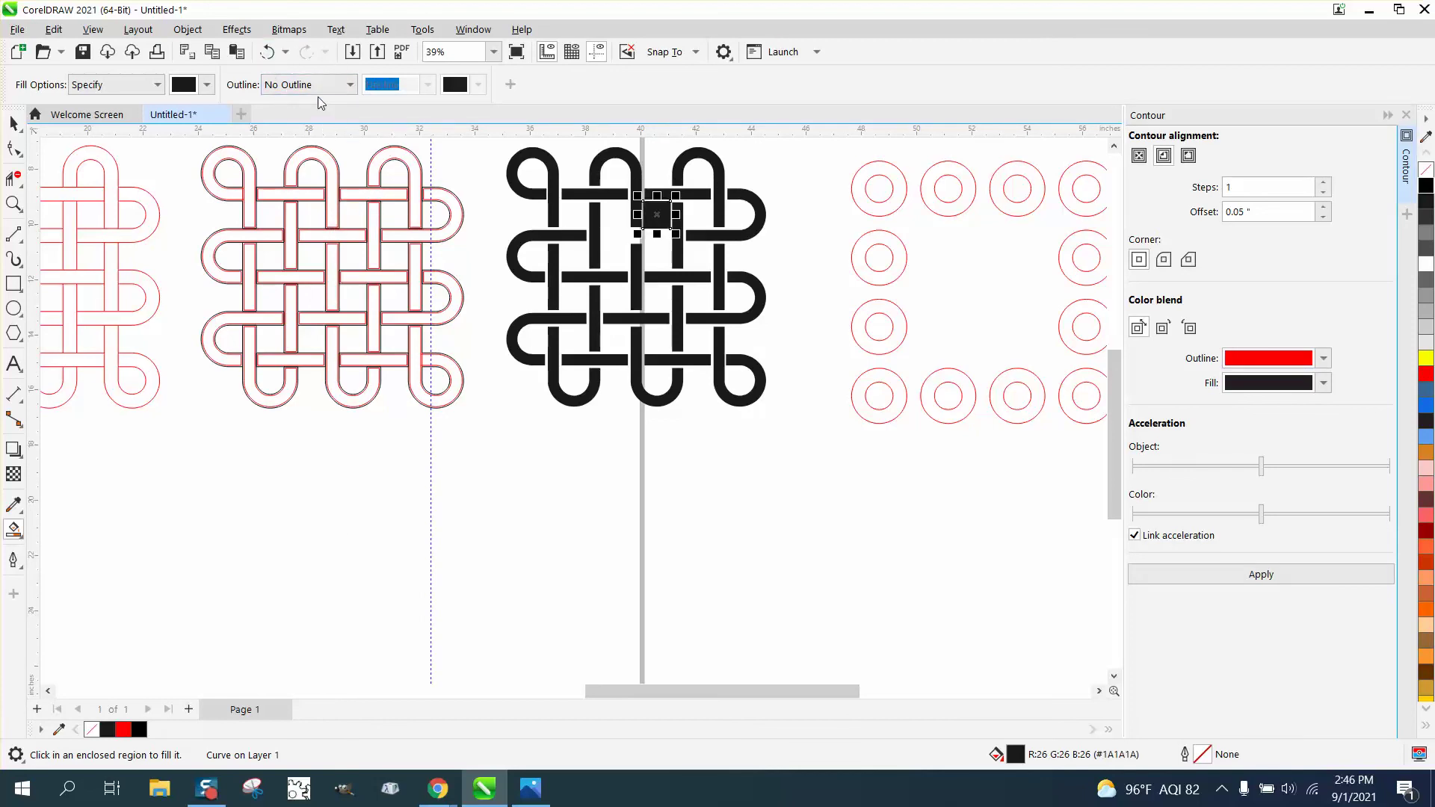
click(267, 51)
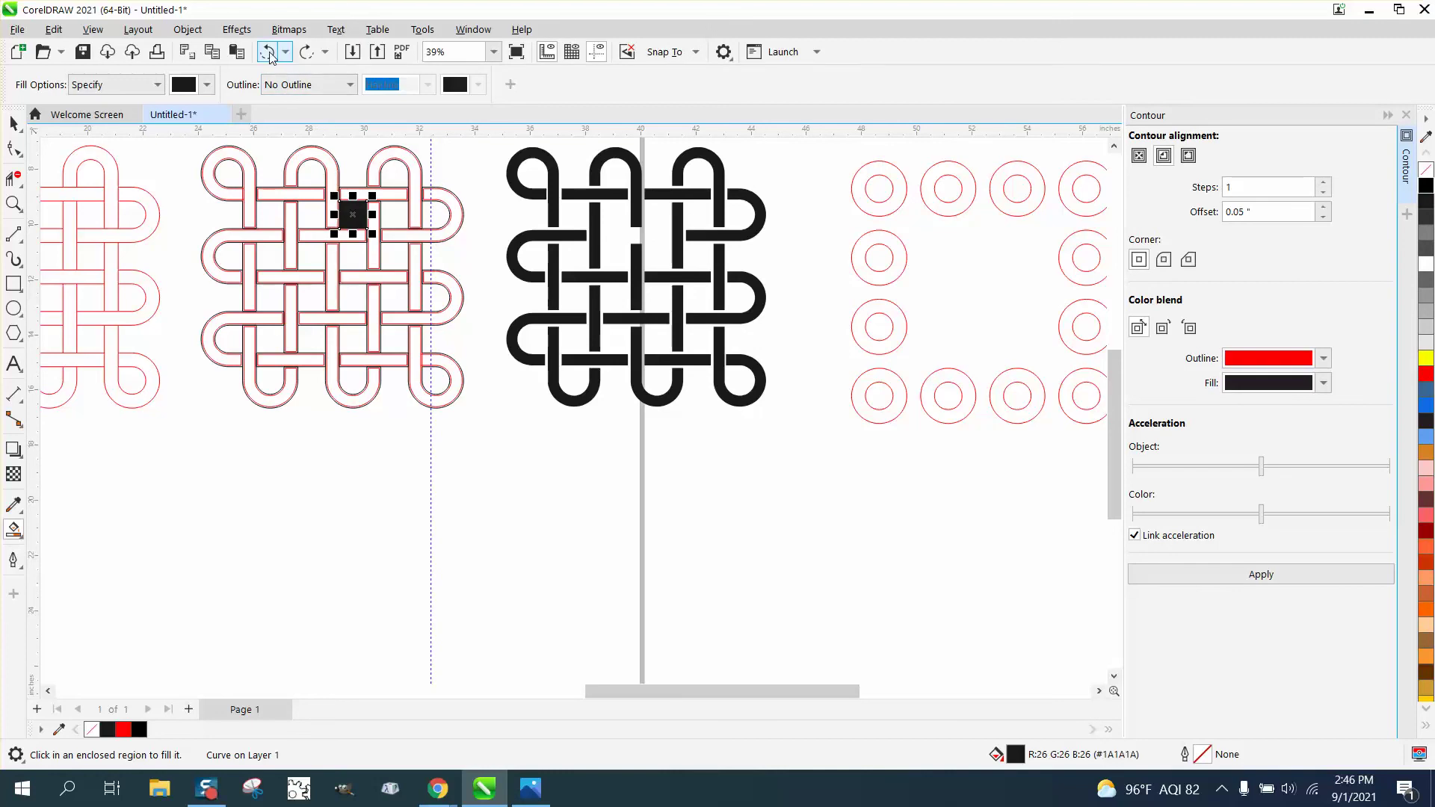
click(267, 52)
- Smart Fill the second row's middle horizontal strand of the contoured knot and nudge the piece 11 inches right
click(348, 234)
key(ctrl+r)
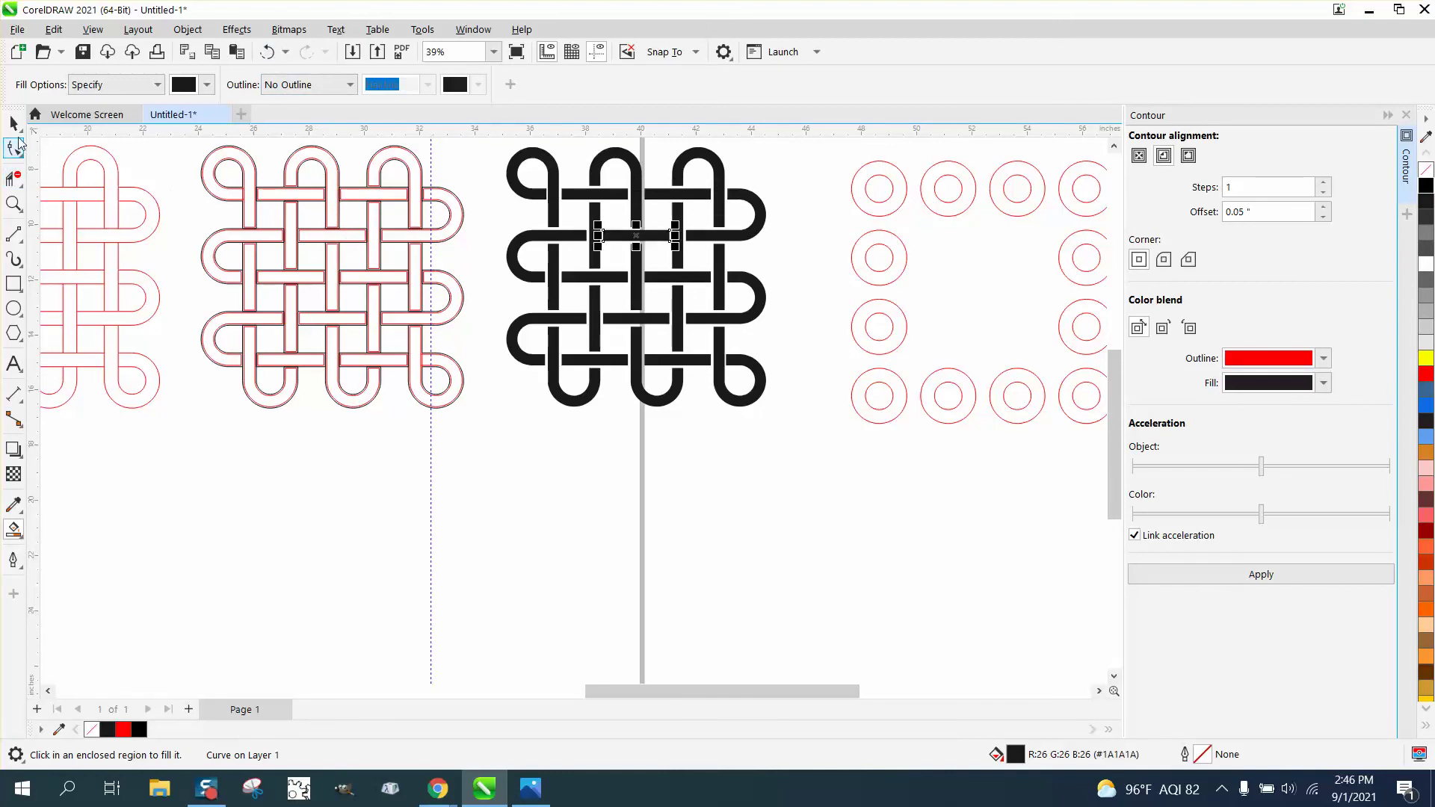
click(12, 126)
- Examine the black knot copy up close and as a whole, checking the gaps at its over-under crossings
click(14, 204)
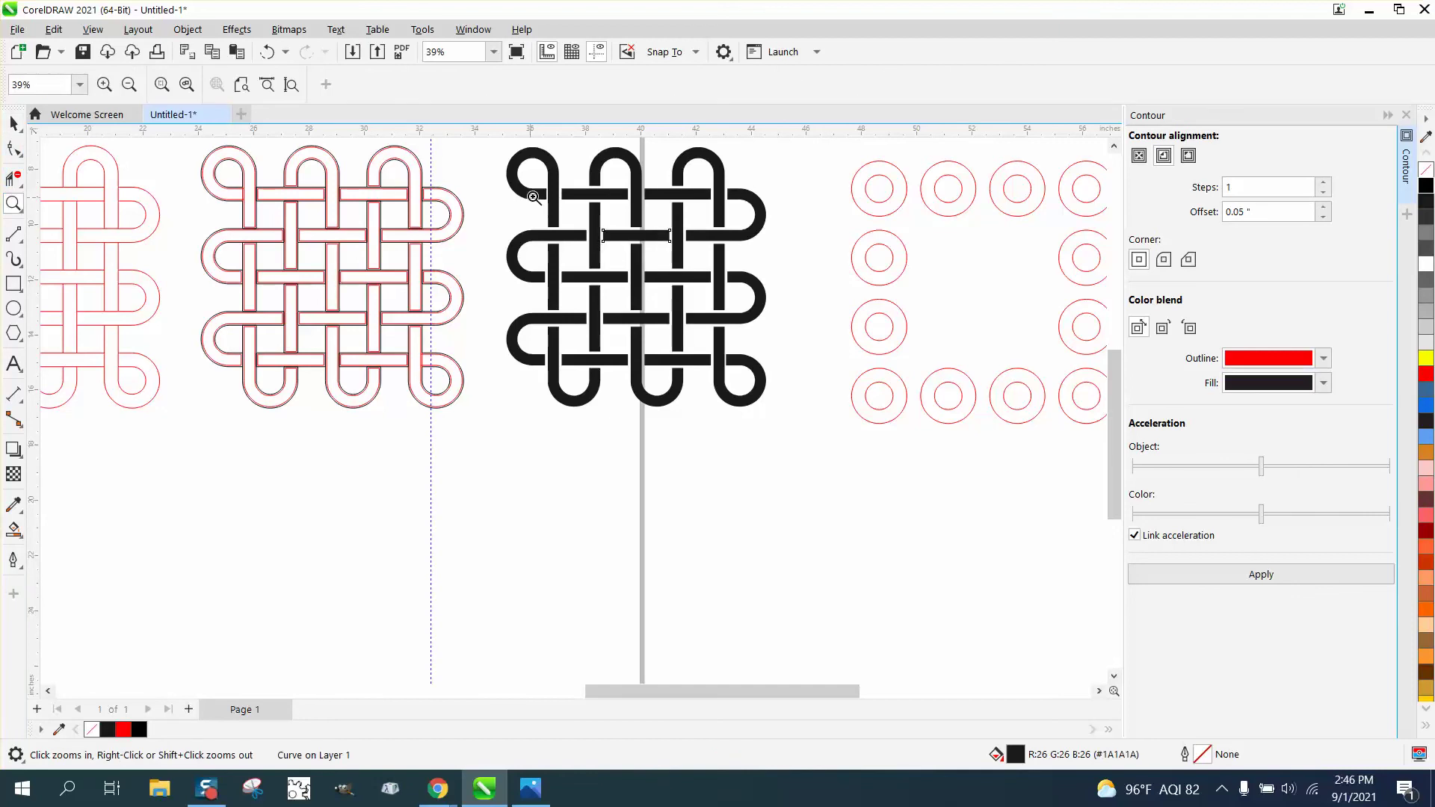
drag(507, 147, 785, 444)
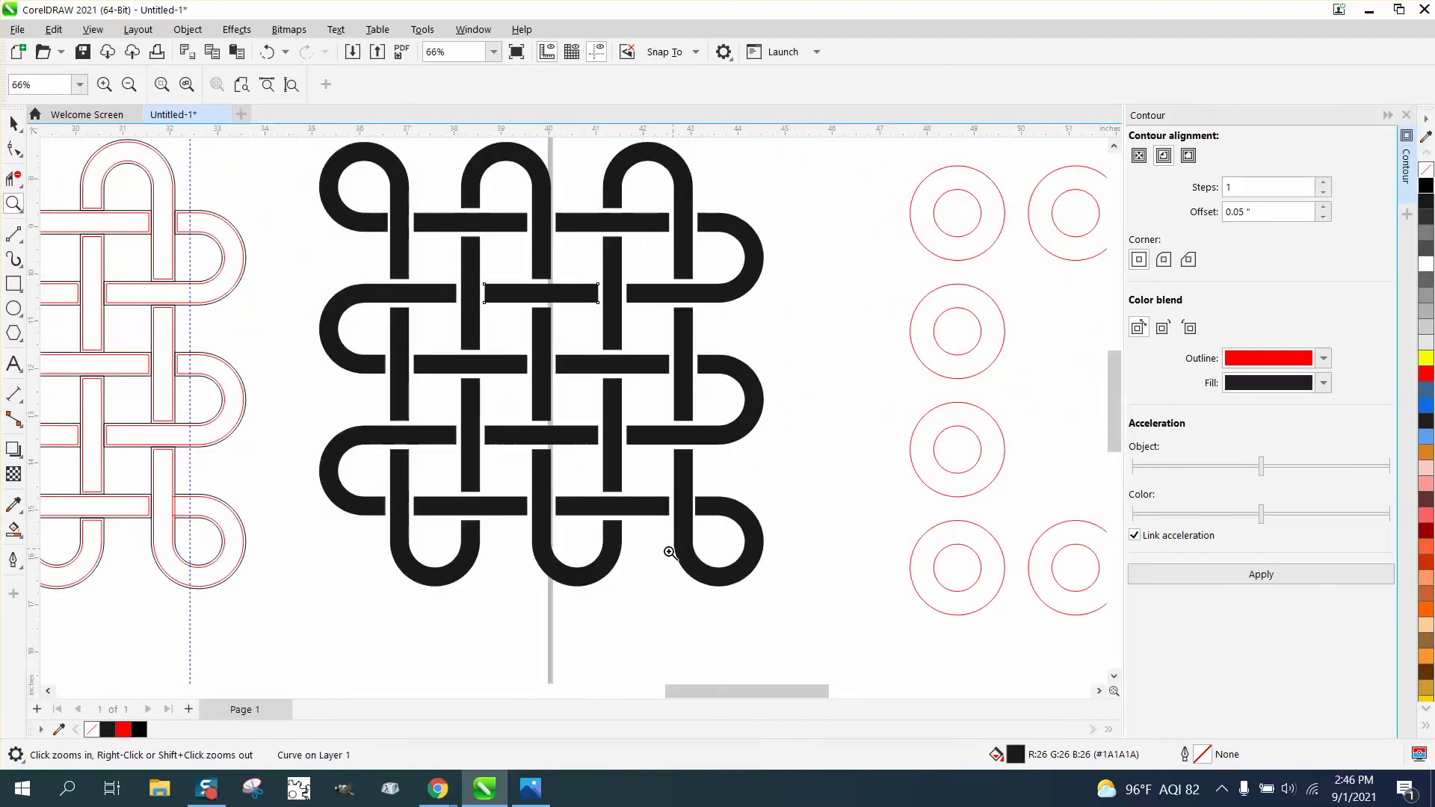
scroll(542, 367, down, 1)
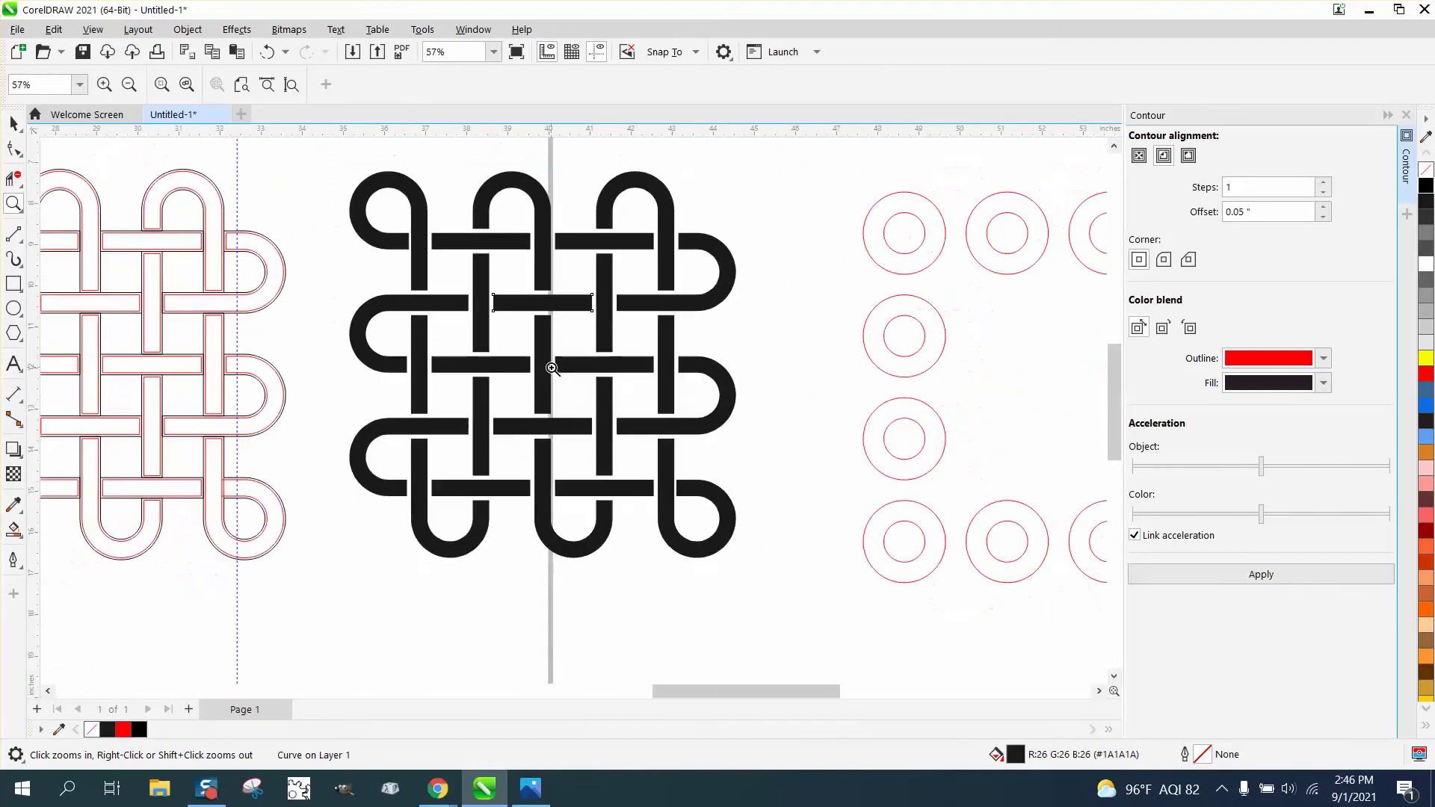
drag(328, 170, 615, 315)
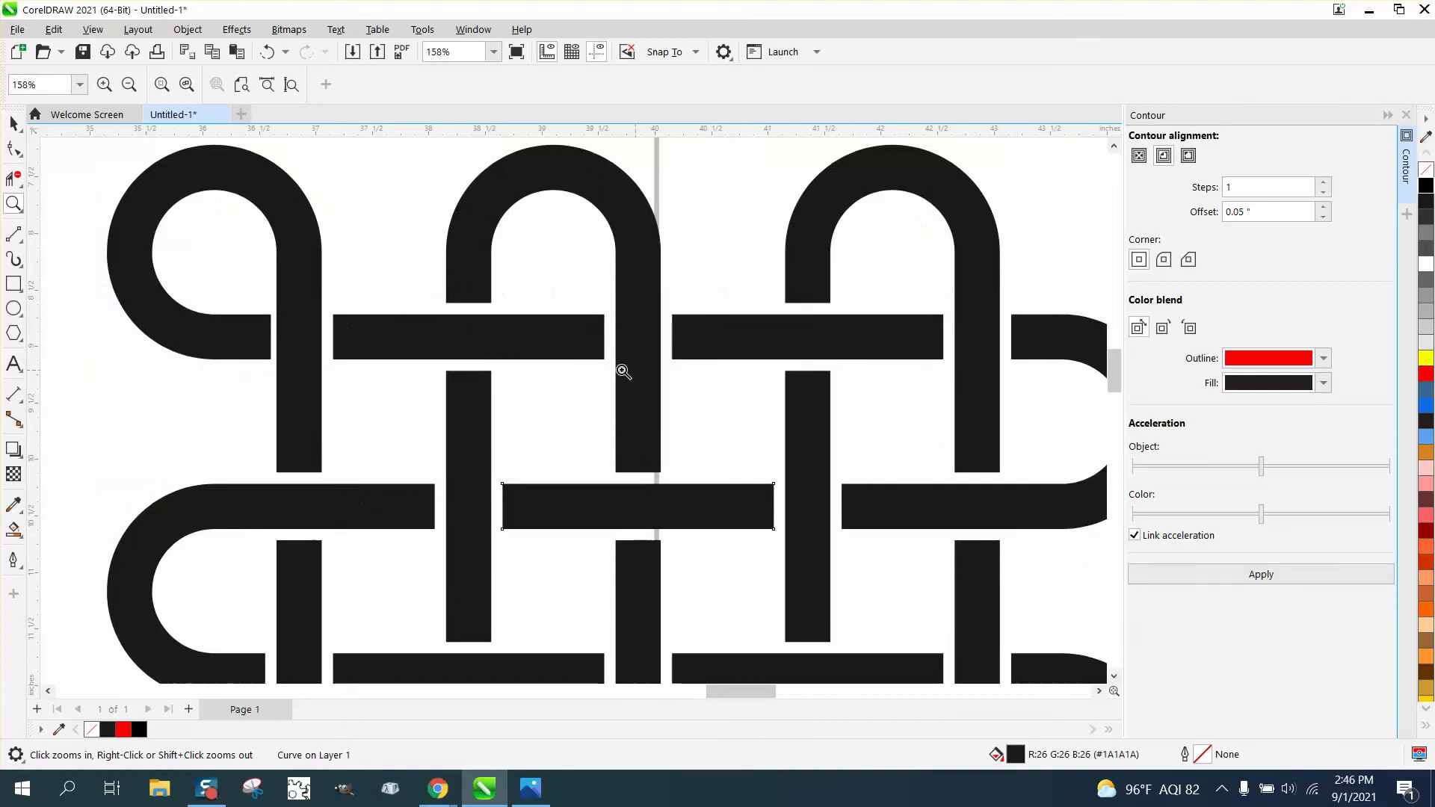
scroll(433, 346, down, 7)
scroll(434, 350, down, 1)
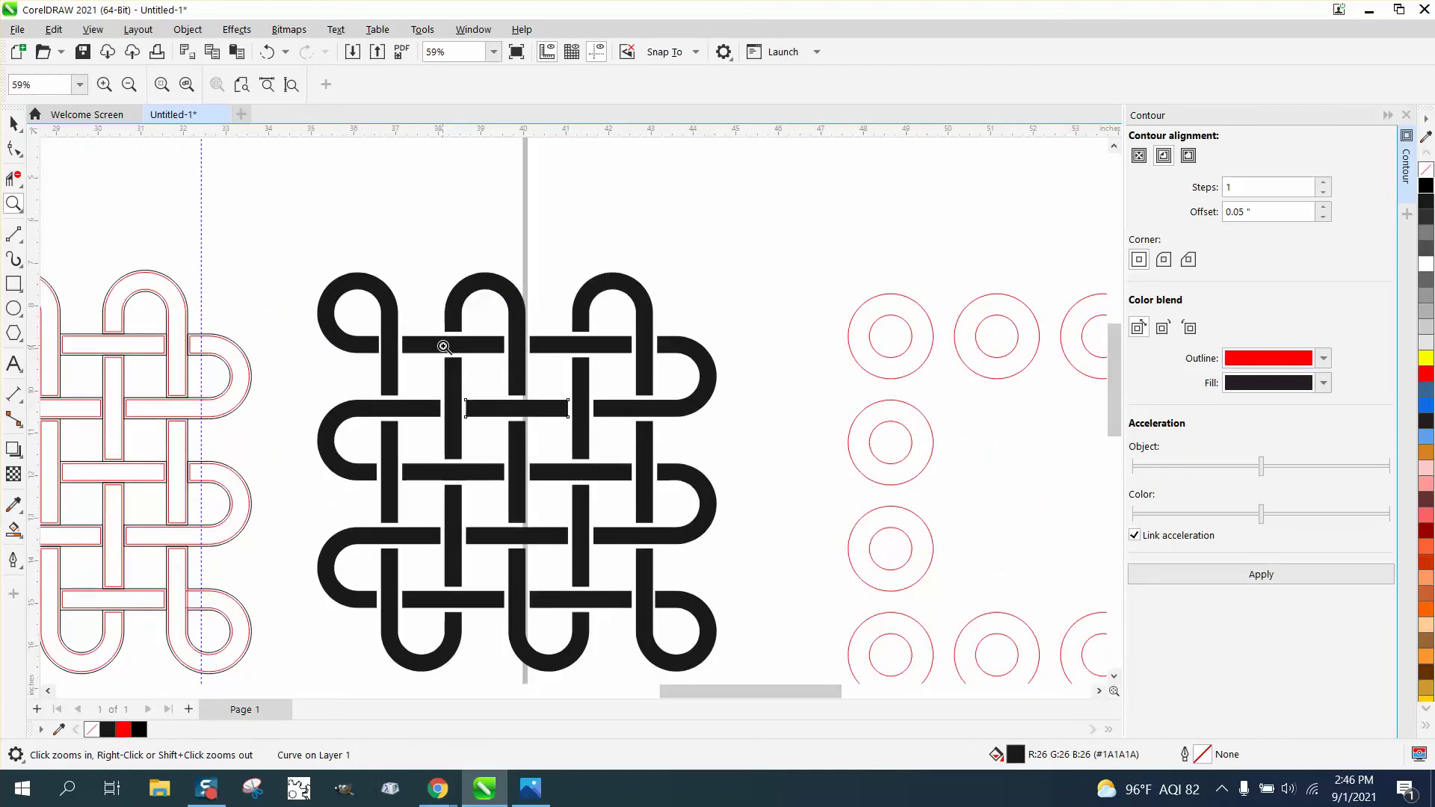
scroll(497, 395, down, 1)
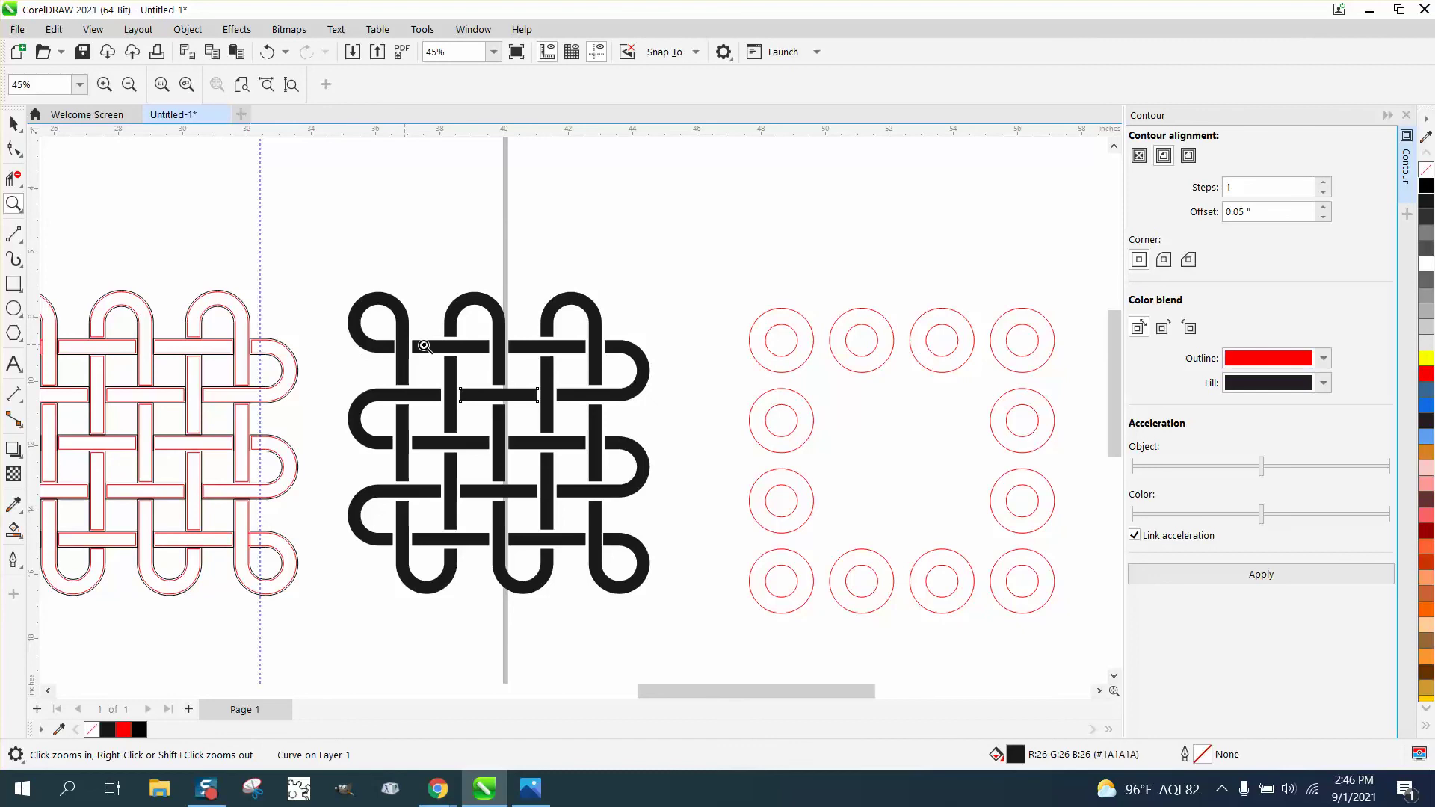
scroll(491, 356, down, 1)
drag(362, 262, 618, 577)
scroll(619, 578, down, 2)
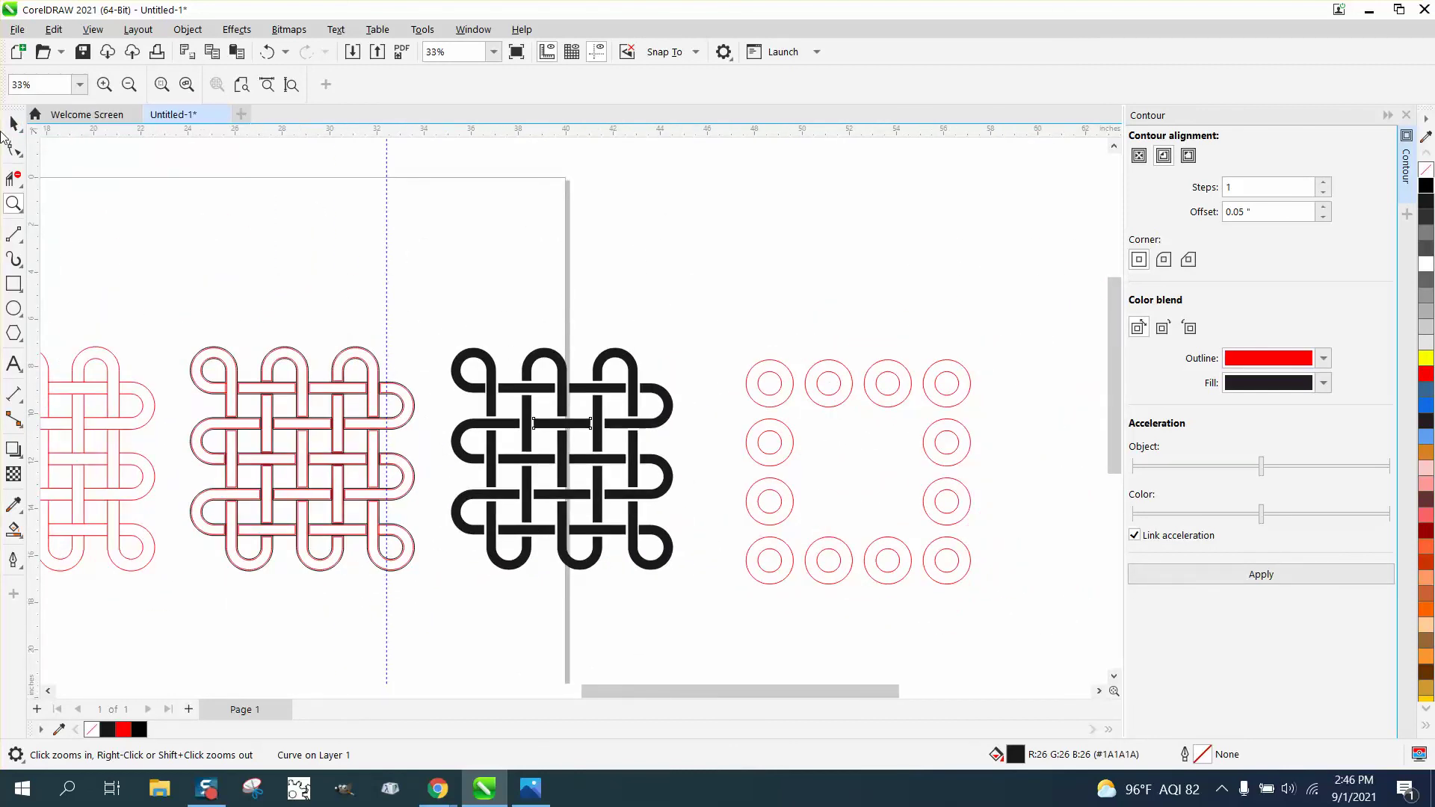
- Move the whole black knot off the page to above the red circles, and delete the twelve pairs of concentric circles
click(13, 123)
drag(412, 332, 695, 608)
drag(579, 429, 819, 199)
drag(690, 357, 1037, 606)
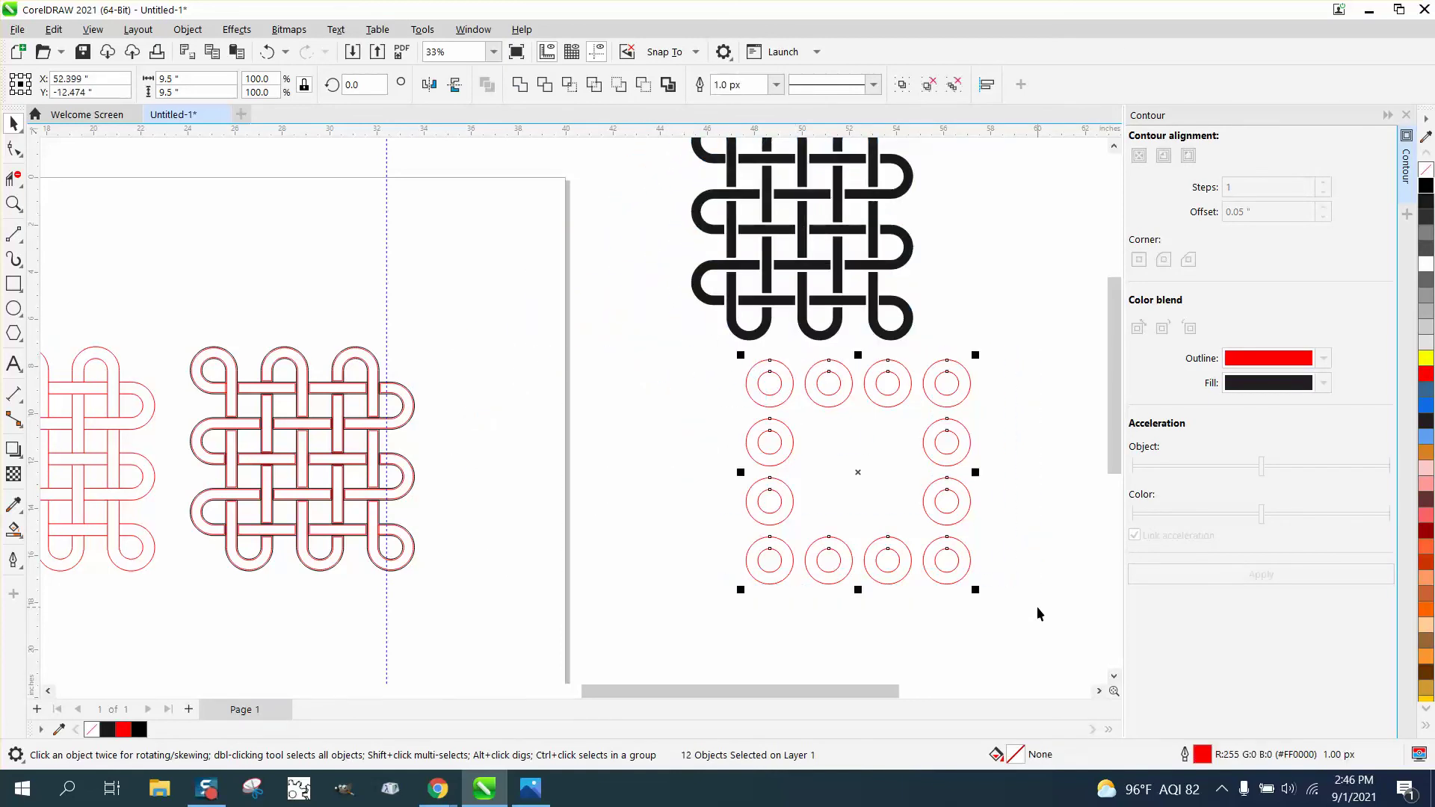
key(Delete)
- Draw a rectangle about 16.5 by 14.1 inches around the black knot and fill it yellow
scroll(926, 512, down, 1)
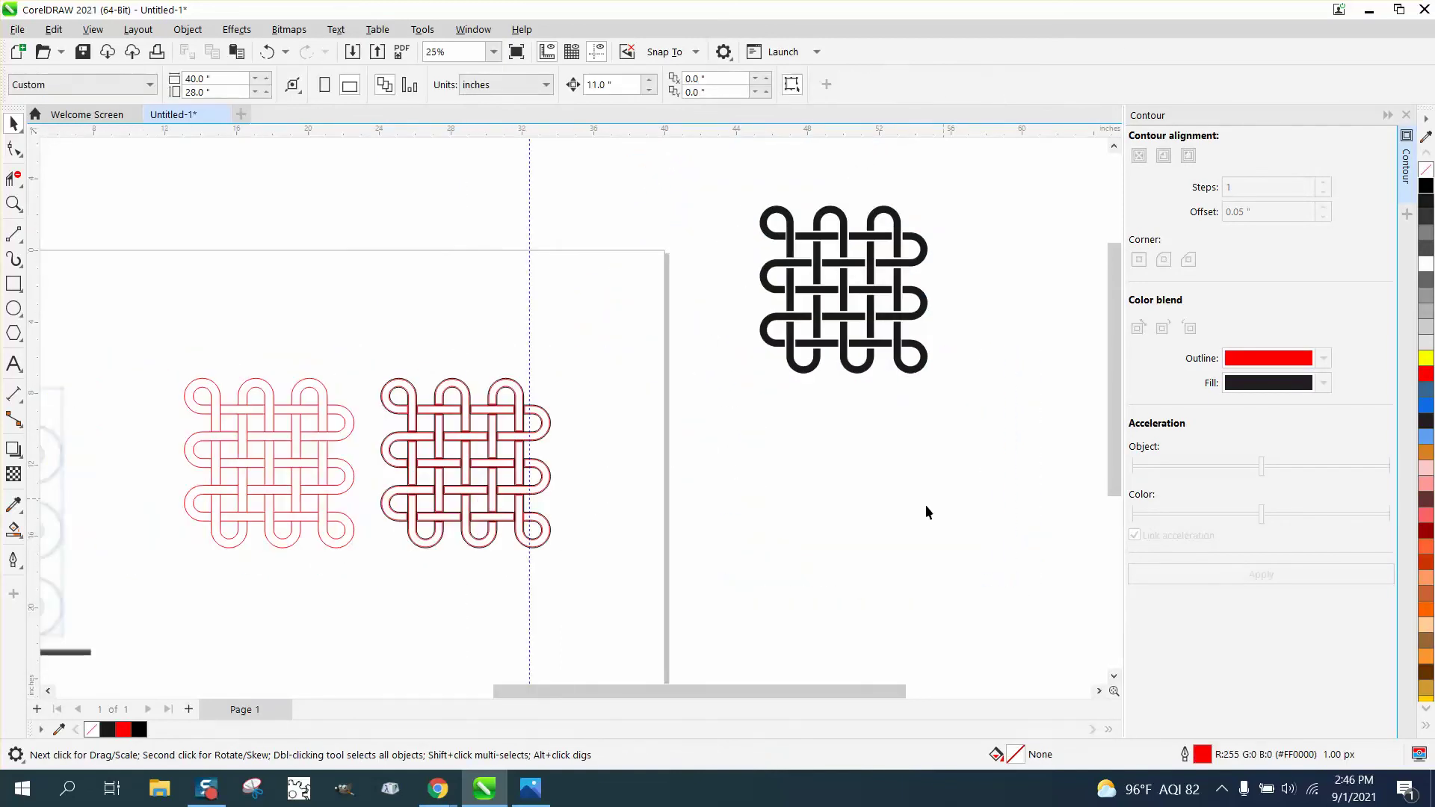
click(14, 284)
drag(715, 187, 1010, 442)
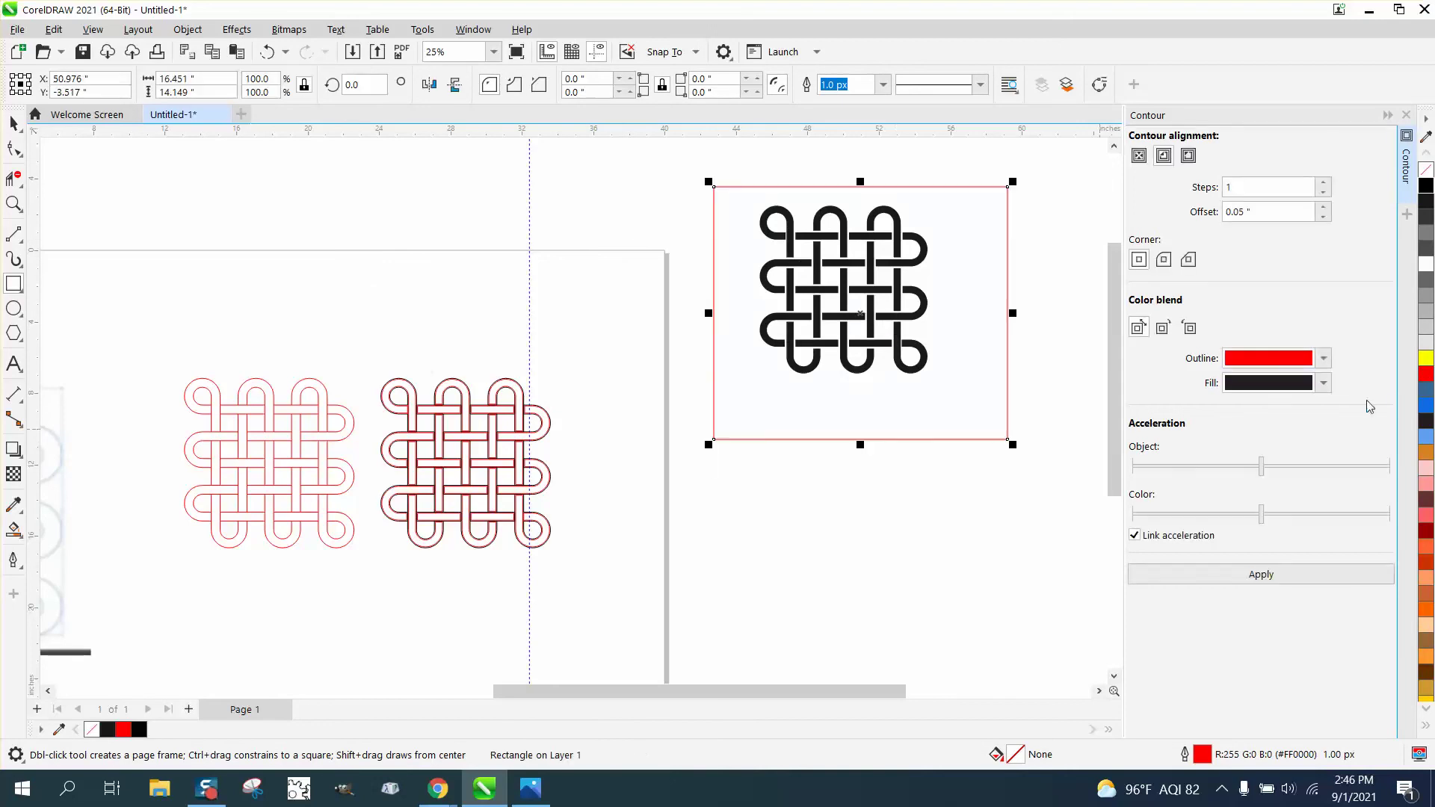
click(1425, 359)
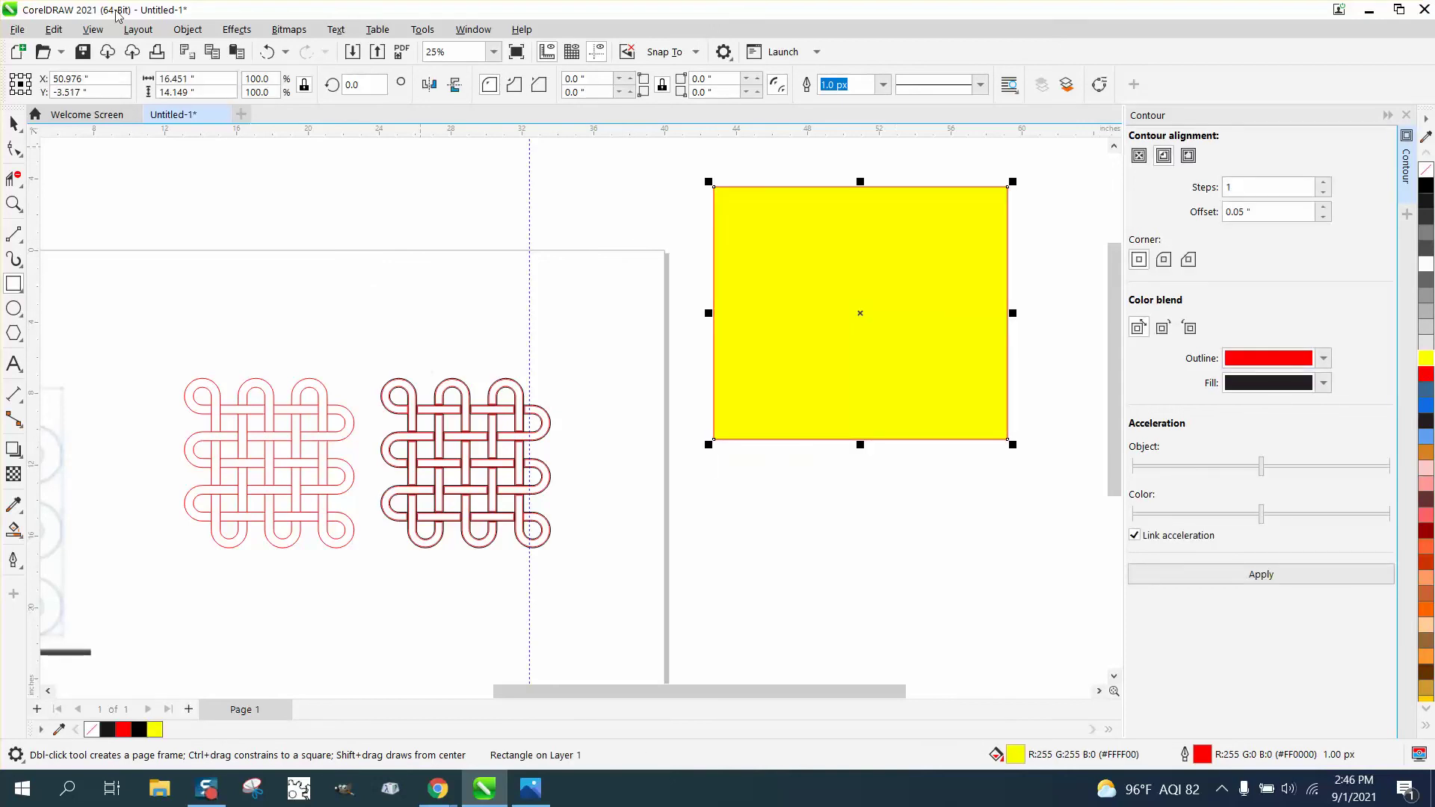
- Send the yellow rectangle behind the black knot and check the gaps between the strands against it
click(188, 29)
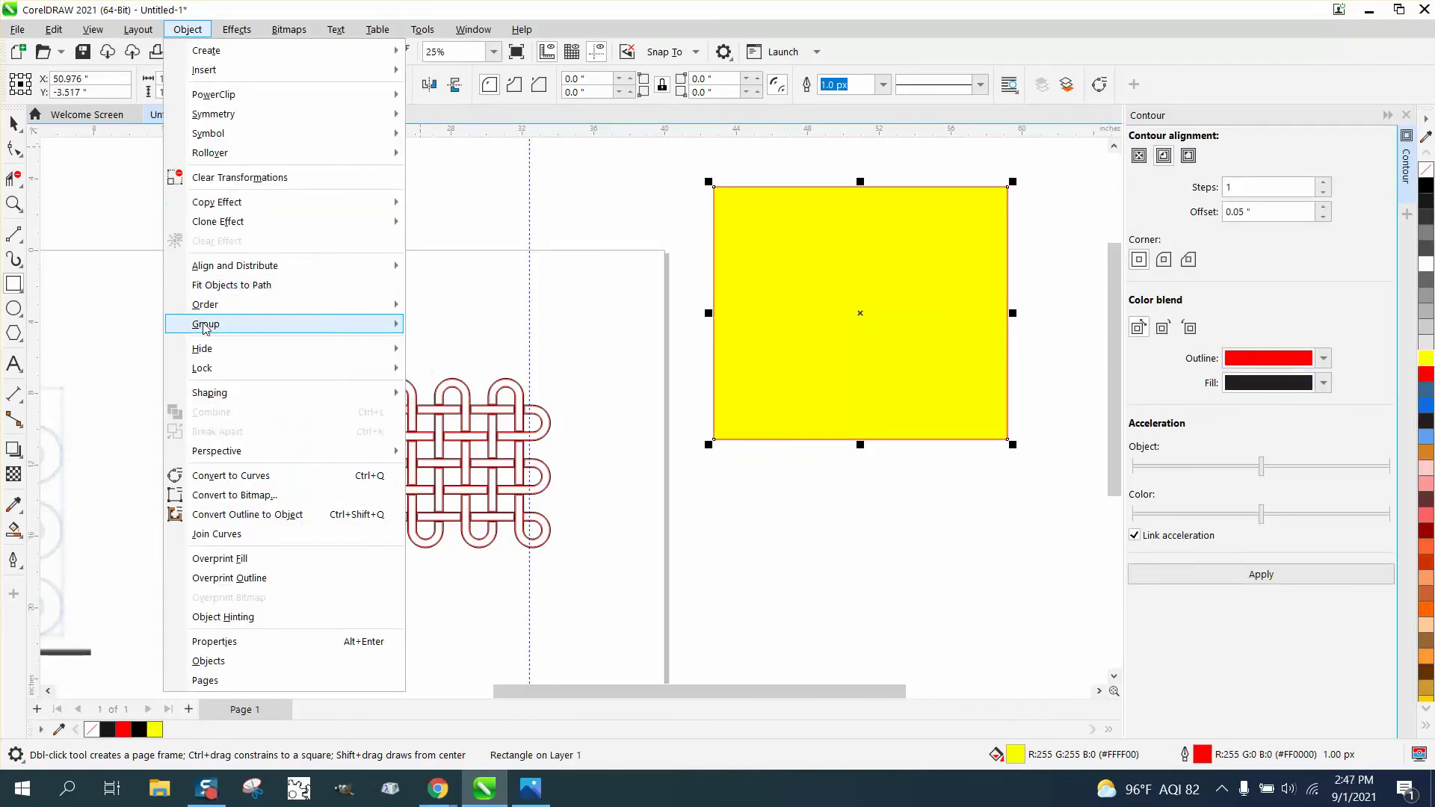
click(441, 325)
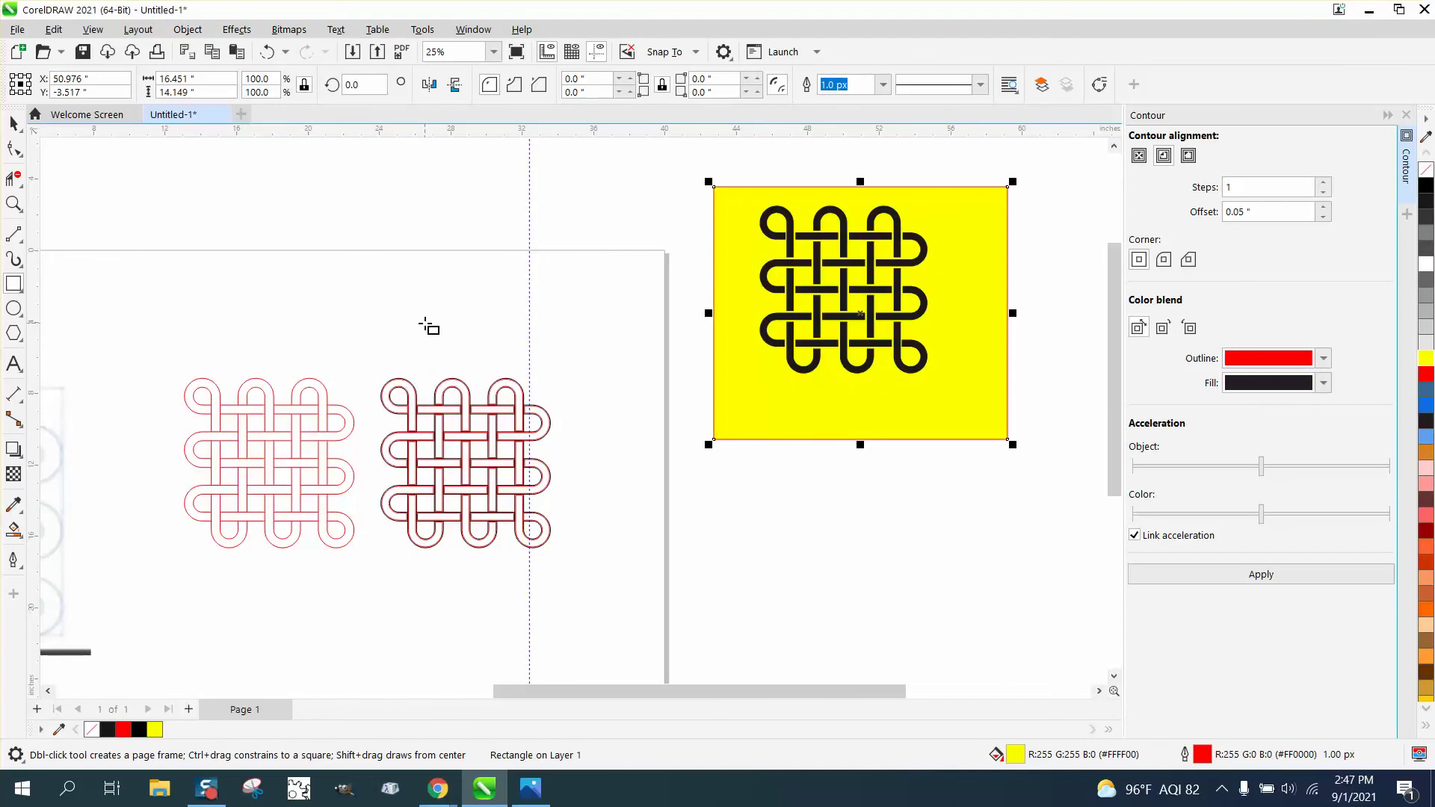
click(14, 203)
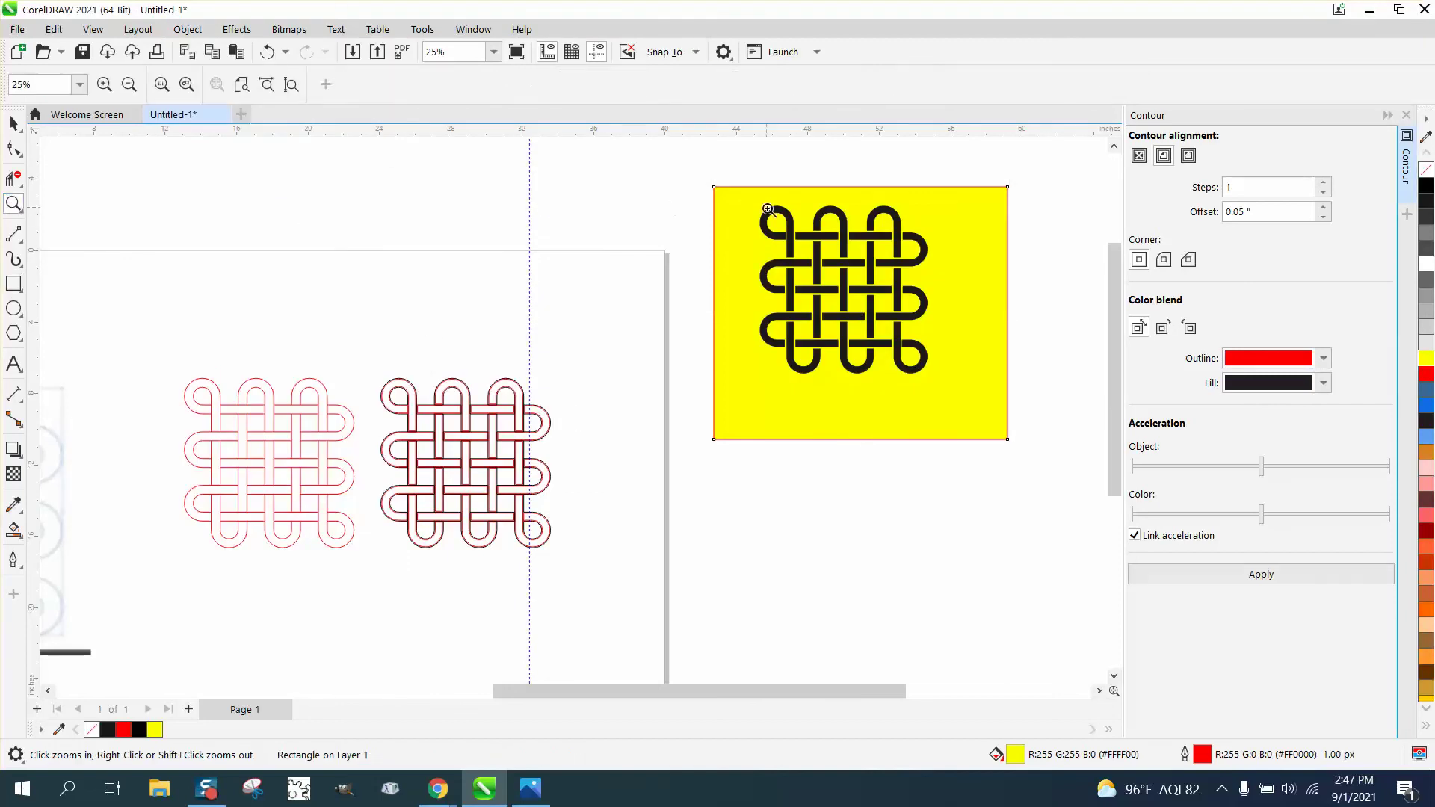
drag(757, 202, 976, 416)
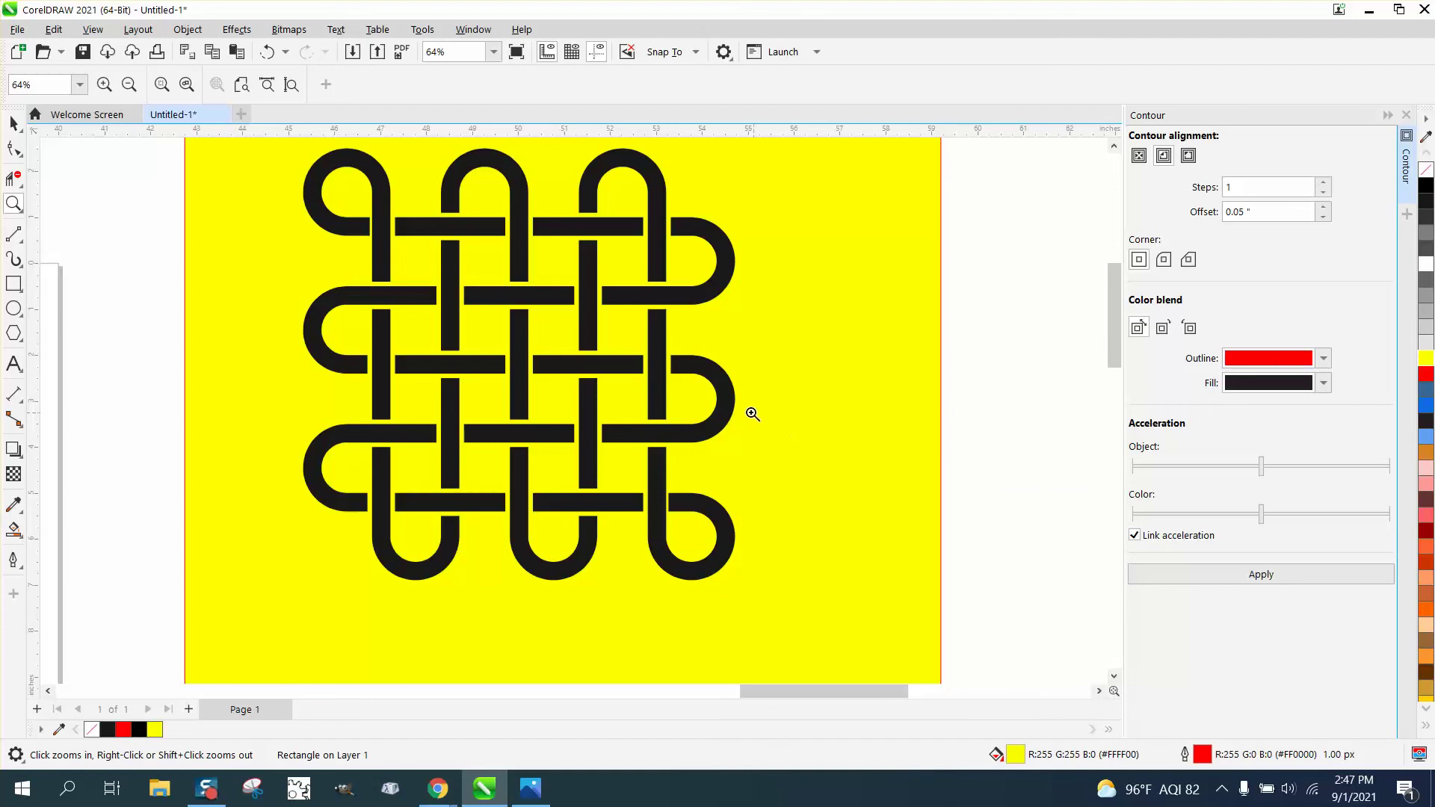
scroll(748, 413, down, 4)
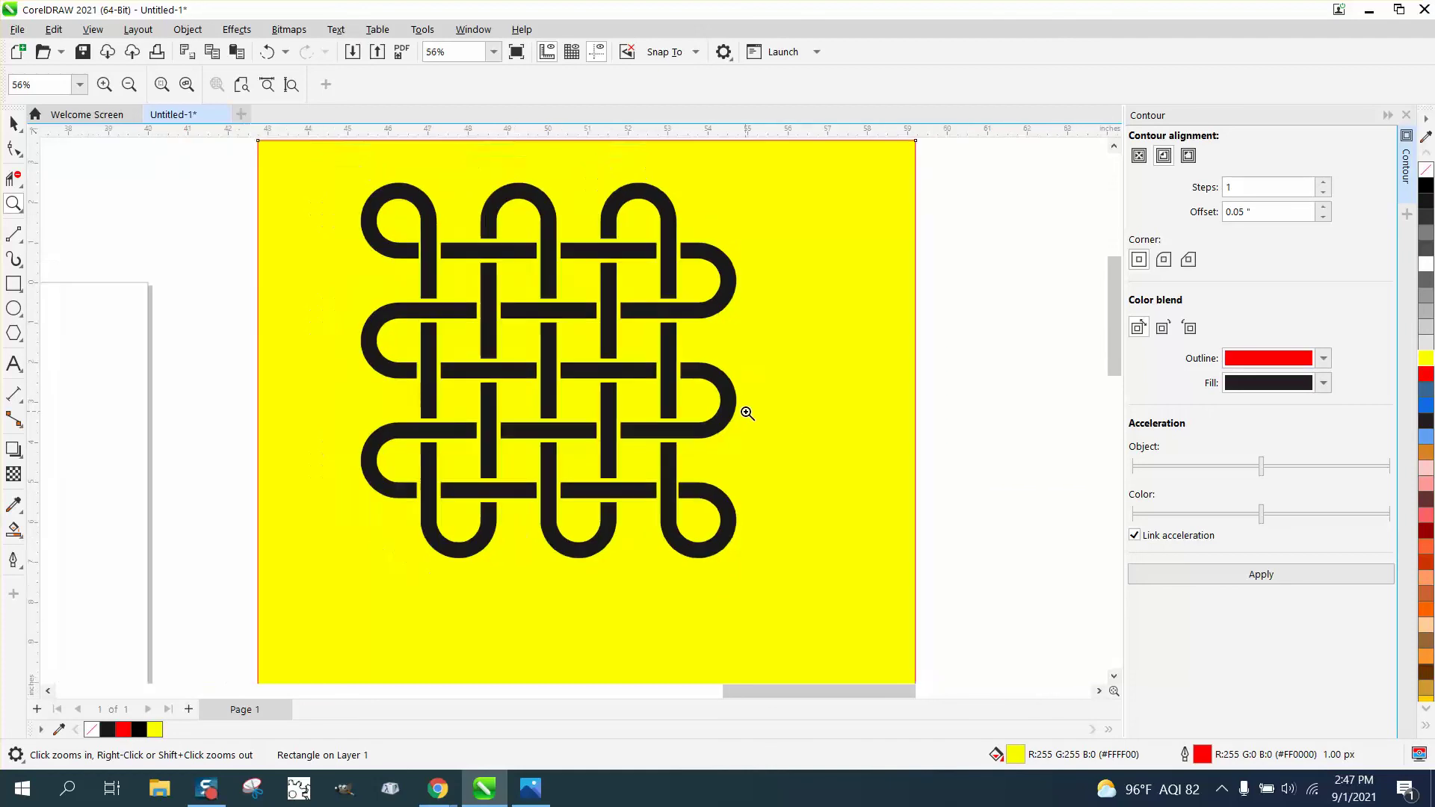